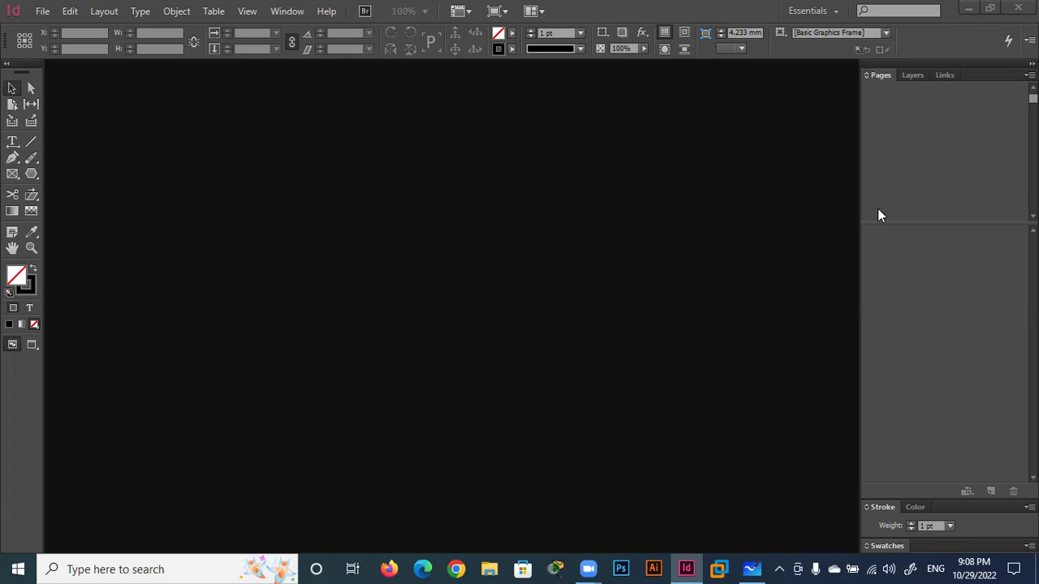
Show the Layers panel and expand the Stroke panel to its full options
{"action": "left_click", "coordinate": [914, 74]}
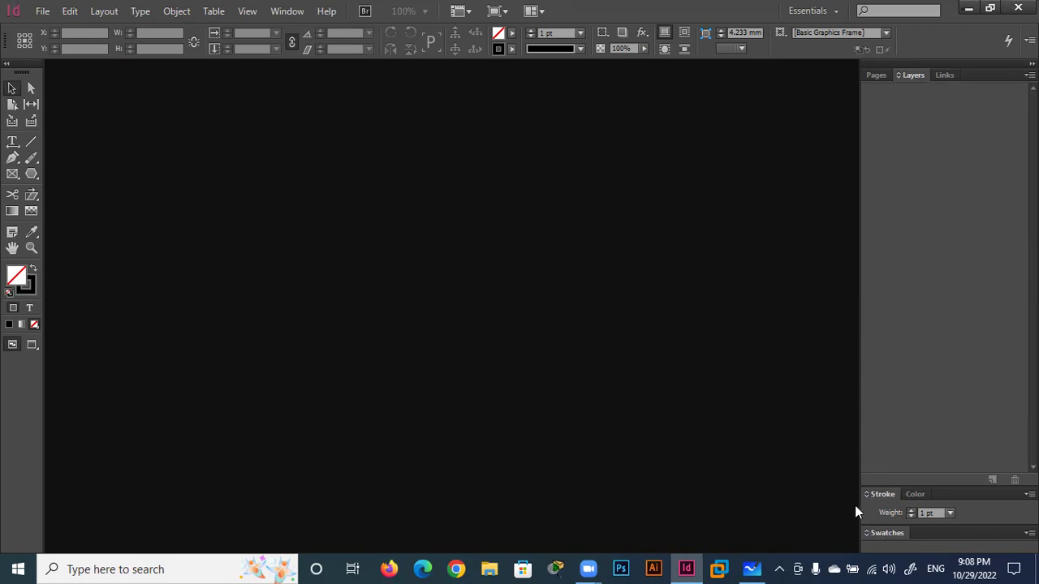
{"action": "left_click", "coordinate": [886, 495]}
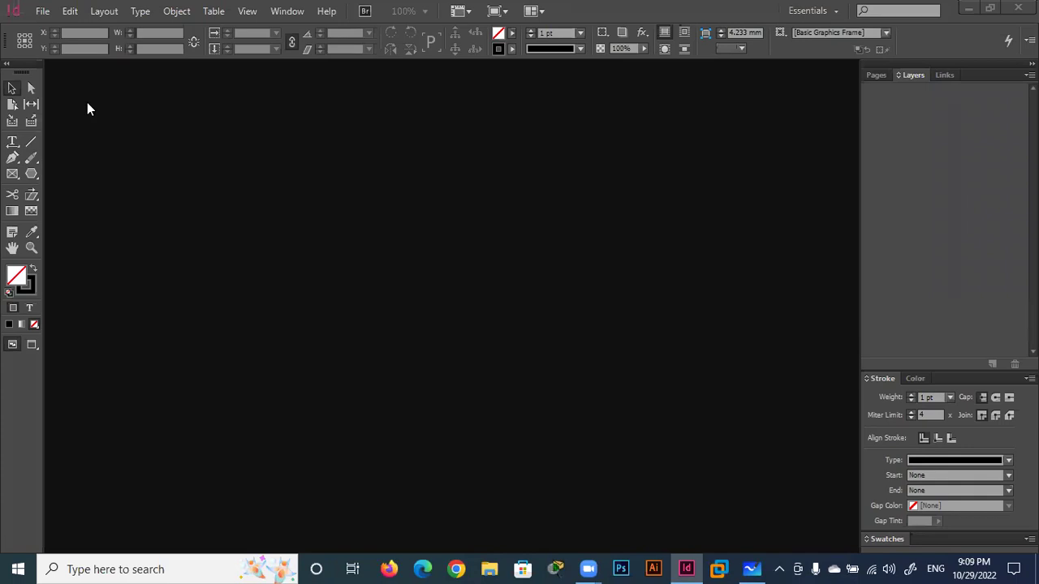
Create a new blank A4 document, Untitled-1, using the default settings
{"action": "left_click", "coordinate": [42, 11]}
{"action": "mouse_move", "coordinate": [65, 29]}
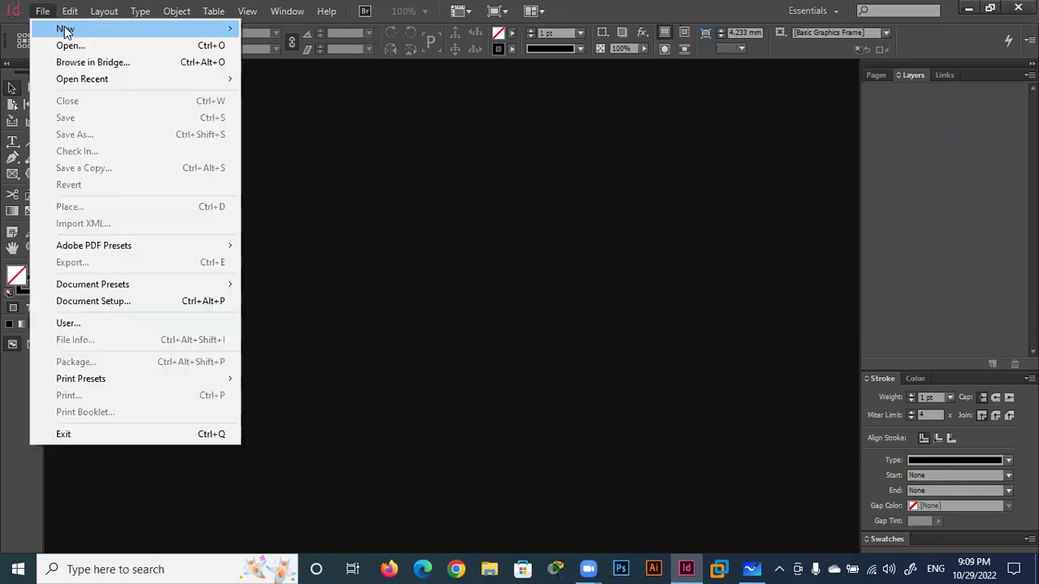
{"action": "left_click", "coordinate": [278, 31]}
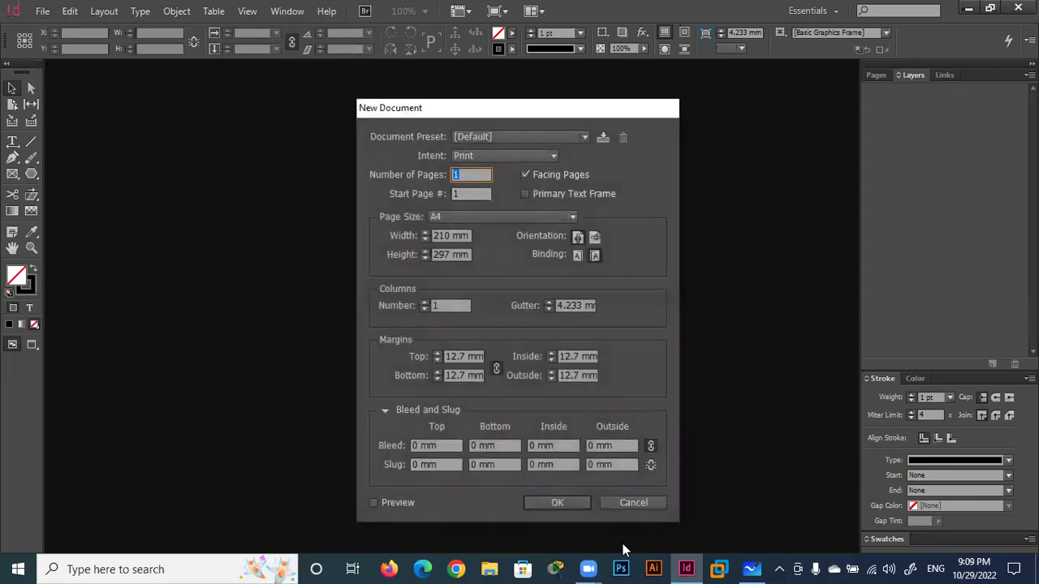
{"action": "left_click", "coordinate": [560, 506]}
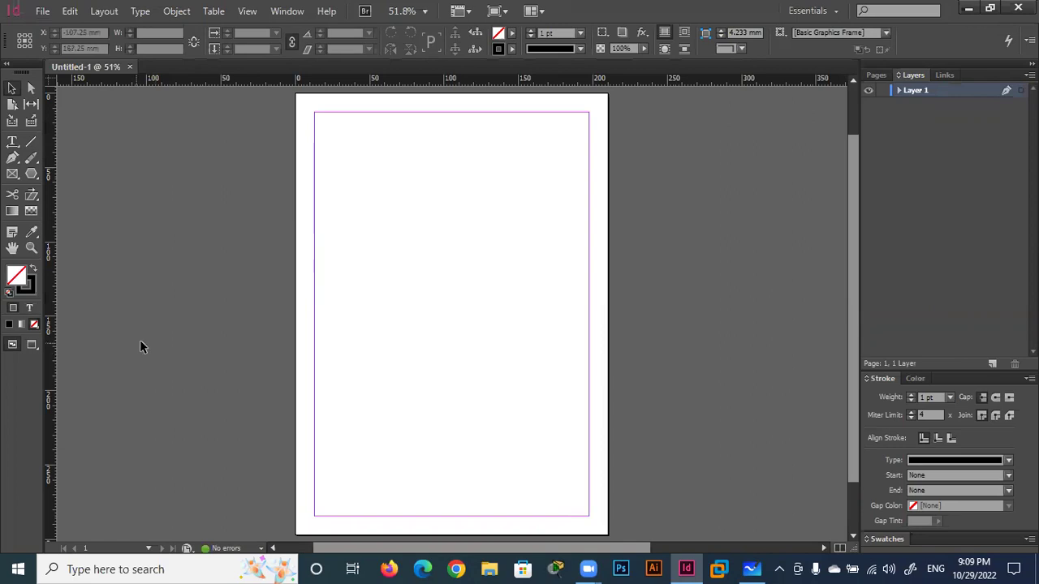
{"action": "left_click", "coordinate": [32, 157]}
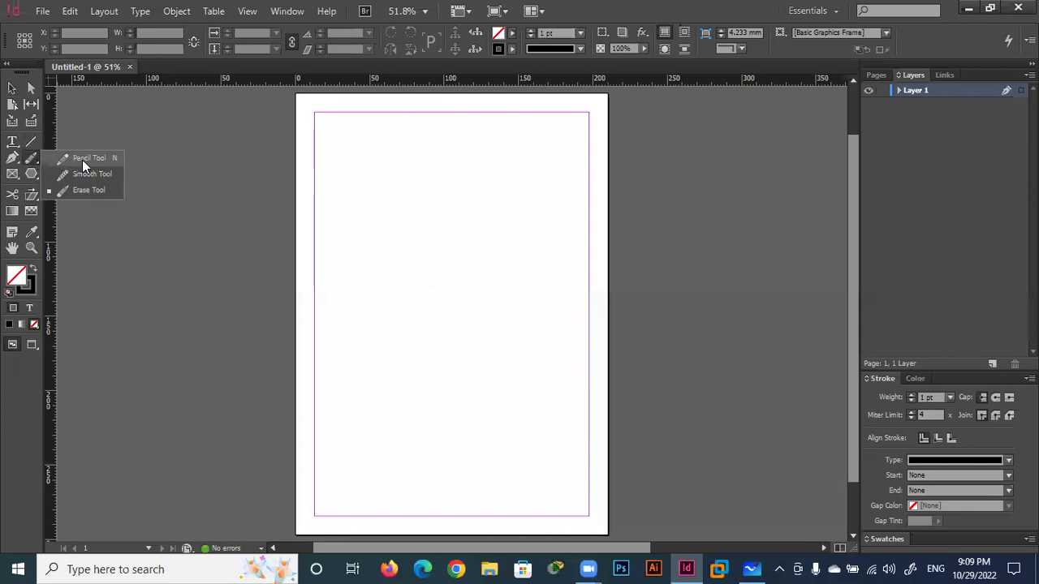
{"action": "left_click", "coordinate": [82, 158]}
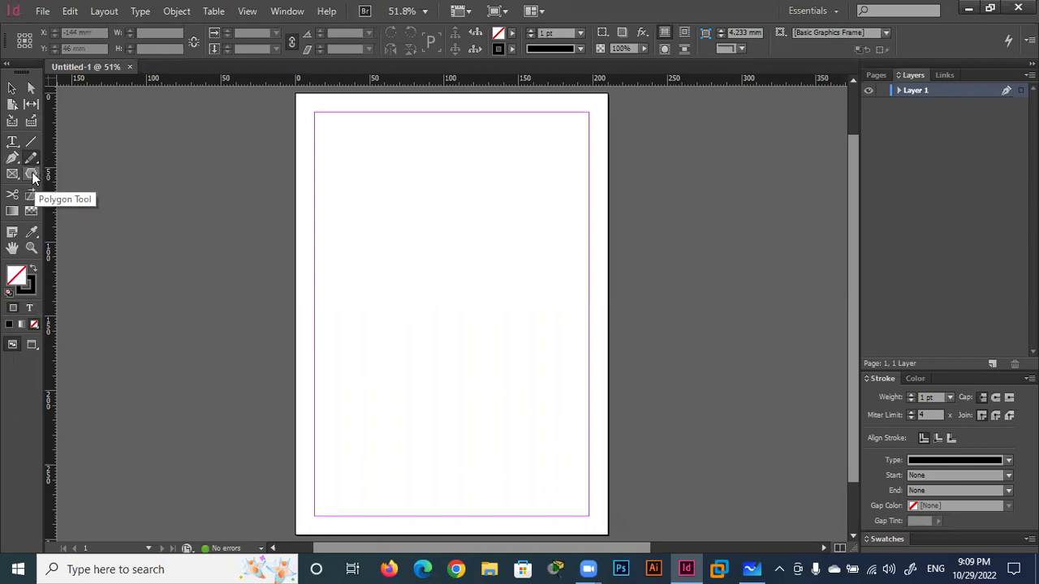
Draw a horizontal 131 mm line near the page top with a 17 pt stroke, viewed at actual size
{"action": "left_click", "coordinate": [31, 143]}
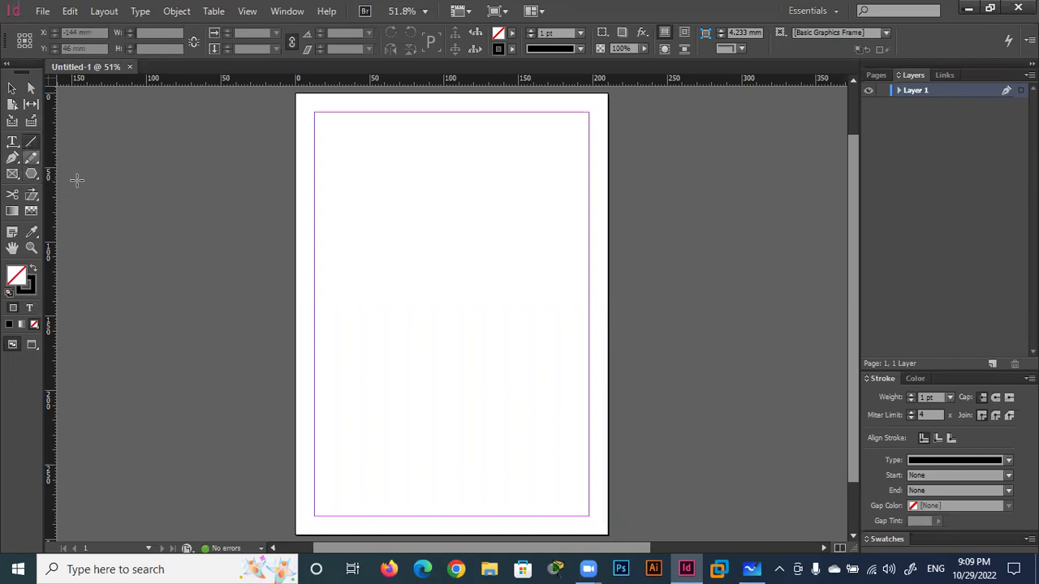
{"action": "left_click_drag", "start_coordinate": [352, 202], "coordinate": [548, 203]}
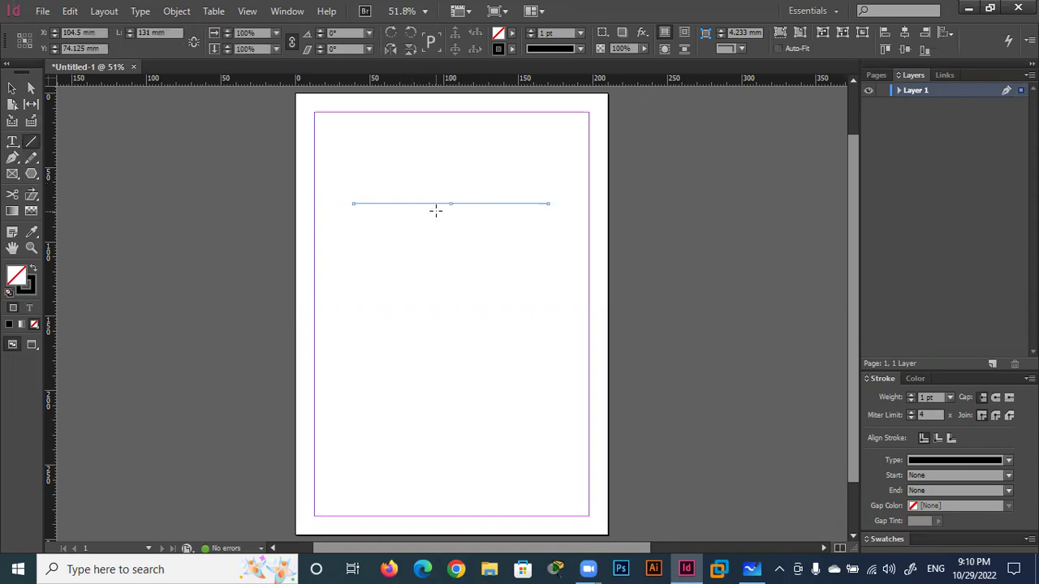
{"action": "left_click", "coordinate": [532, 30]}
{"action": "left_click", "coordinate": [532, 30]}
{"action": "left_click", "coordinate": [531, 30]}
{"action": "left_click", "coordinate": [532, 30]}
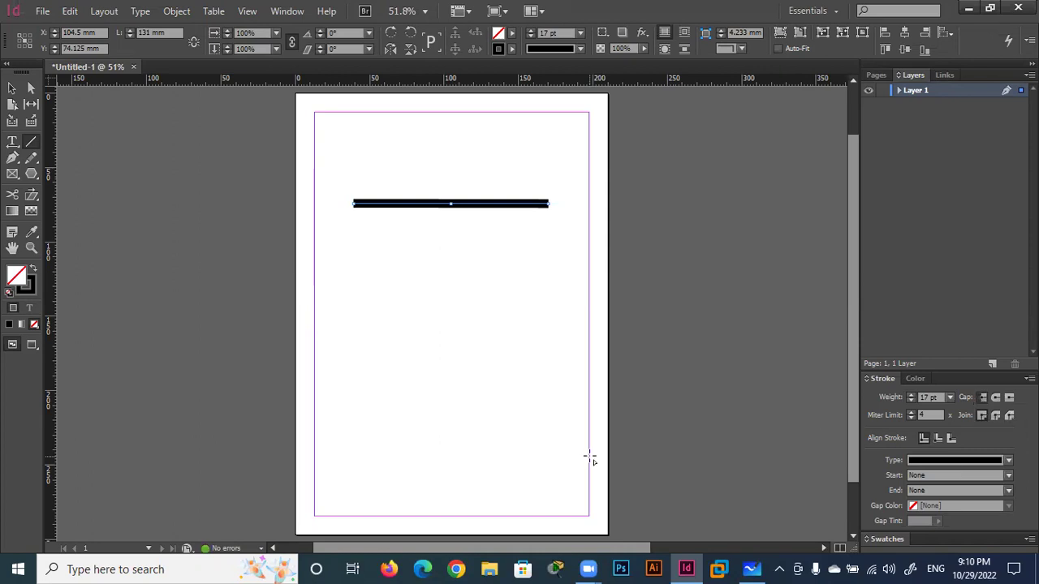
{"action": "key", "text": "ctrl+1"}
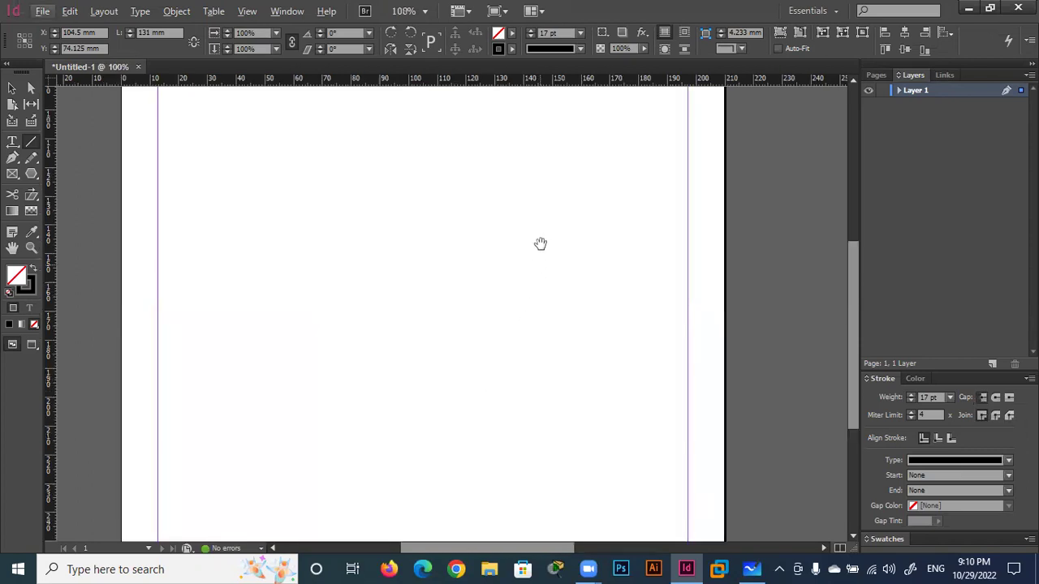
Compare round, projecting and butt caps on the line, finishing with projecting caps
{"action": "scroll", "coordinate": [601, 253], "scroll_direction": "up", "scroll_amount": 2}
{"action": "scroll", "coordinate": [557, 406], "scroll_direction": "up", "scroll_amount": 1}
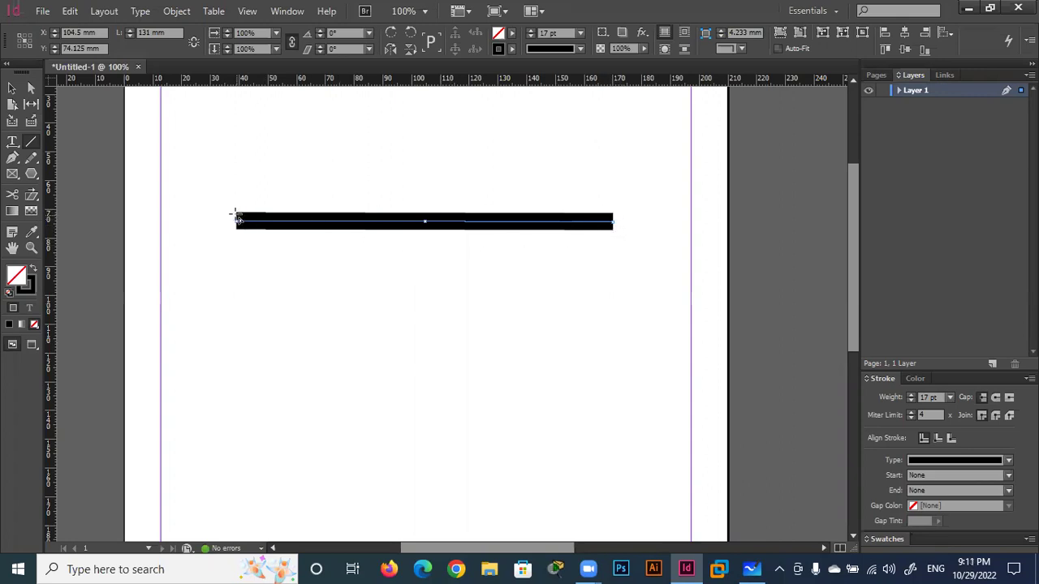
{"action": "left_click", "coordinate": [996, 398]}
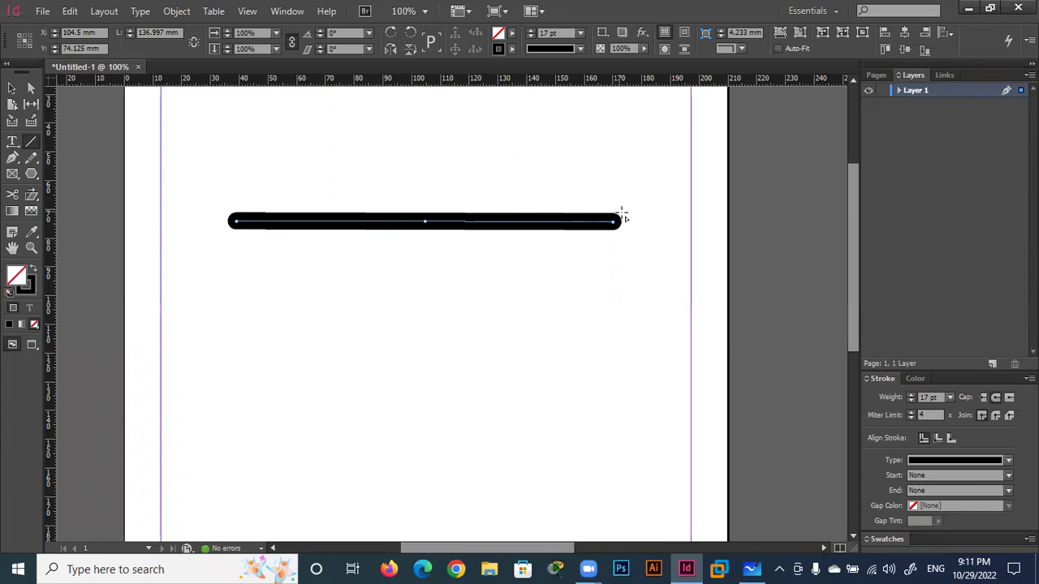
{"action": "left_click", "coordinate": [1010, 397]}
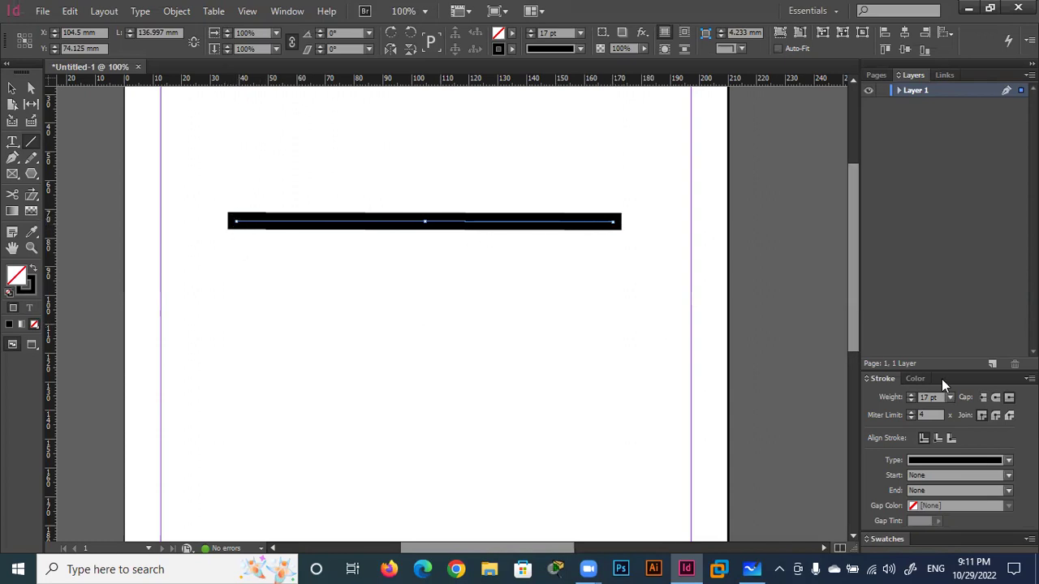
{"action": "left_click", "coordinate": [983, 397]}
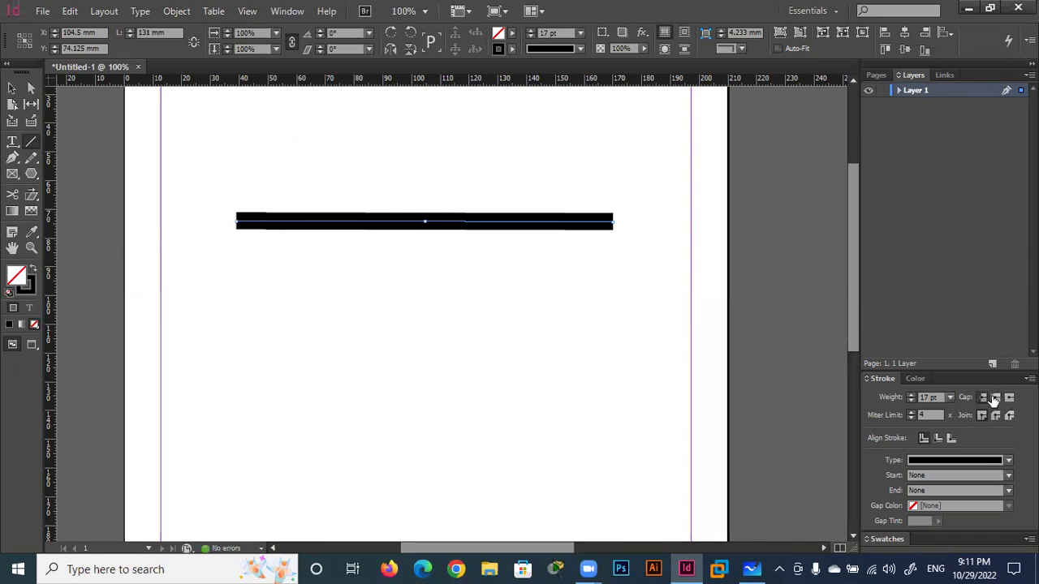
{"action": "left_click", "coordinate": [995, 397]}
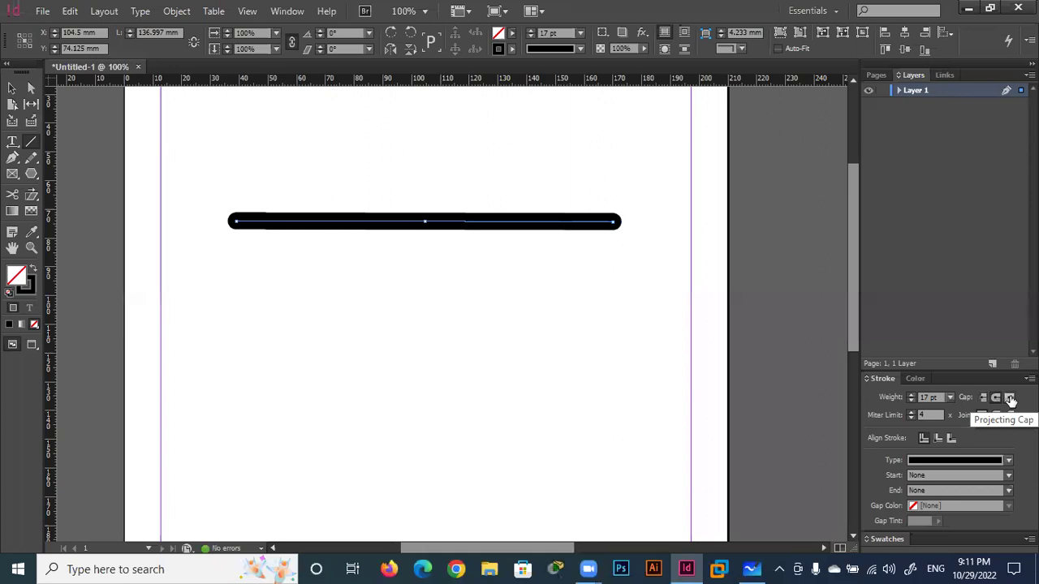
{"action": "left_click", "coordinate": [1010, 399]}
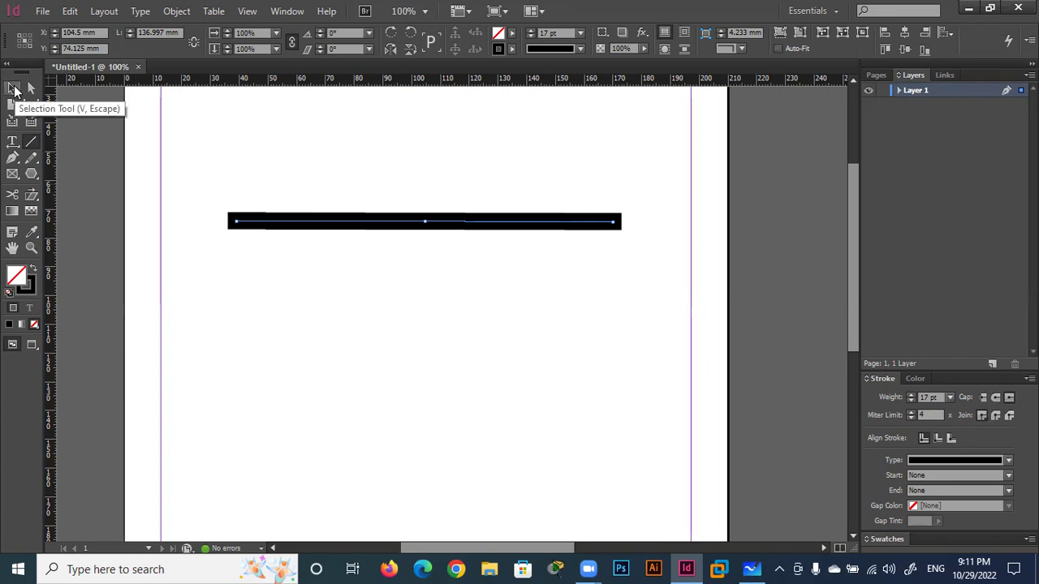
Create a three-sided polygon and enlarge the triangle over the lower page
{"action": "left_click", "coordinate": [31, 175]}
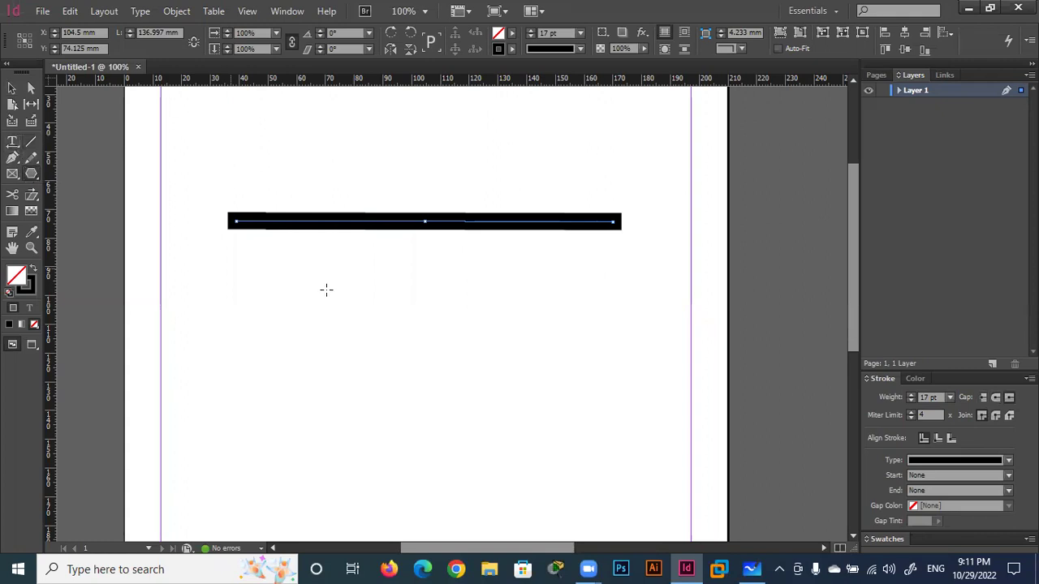
{"action": "left_click", "coordinate": [341, 304]}
{"action": "left_click", "coordinate": [488, 316]}
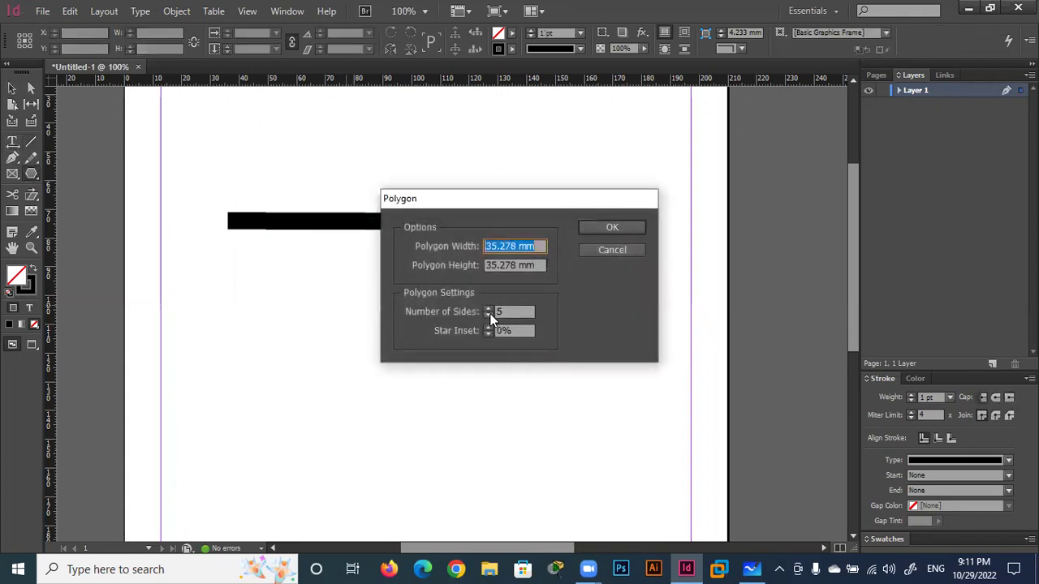
{"action": "left_click", "coordinate": [613, 228]}
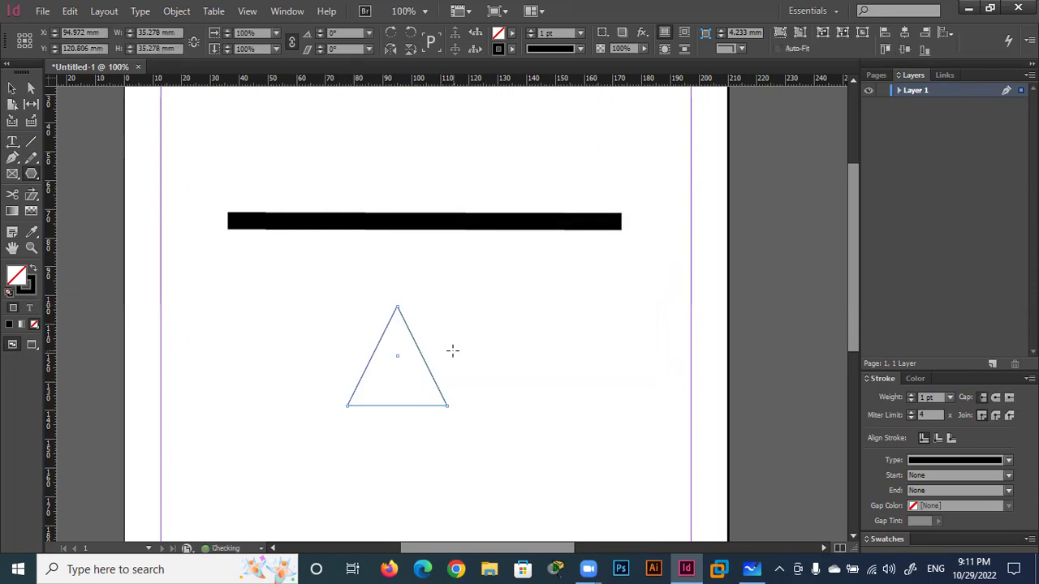
{"action": "left_click", "coordinate": [13, 87]}
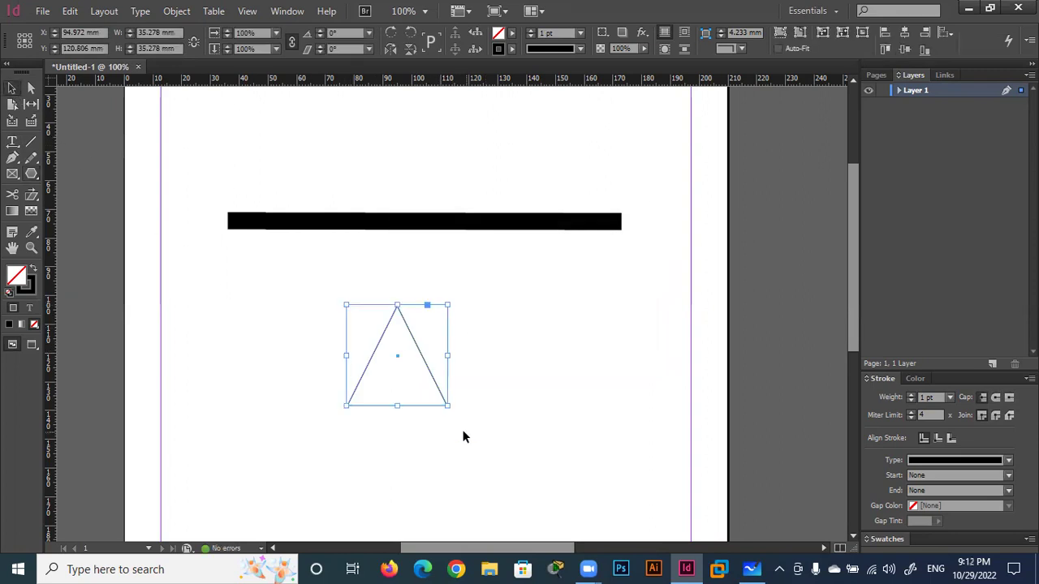
{"action": "left_click_drag", "start_coordinate": [447, 405], "coordinate": [587, 520]}
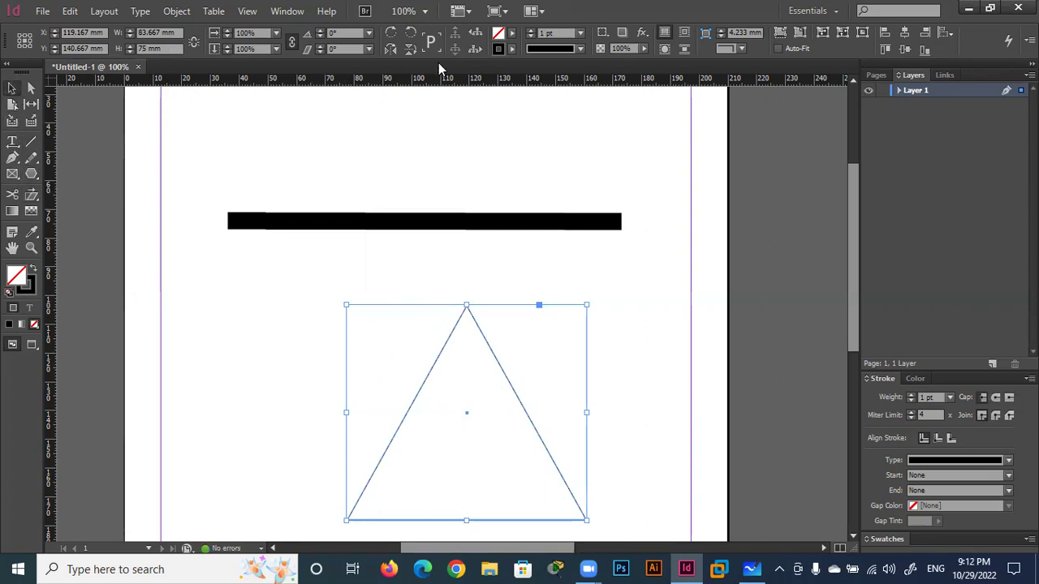
Give the triangle a 20 pt stroke weight and a miter limit of 5
{"action": "left_click", "coordinate": [912, 396]}
{"action": "left_click", "coordinate": [912, 395]}
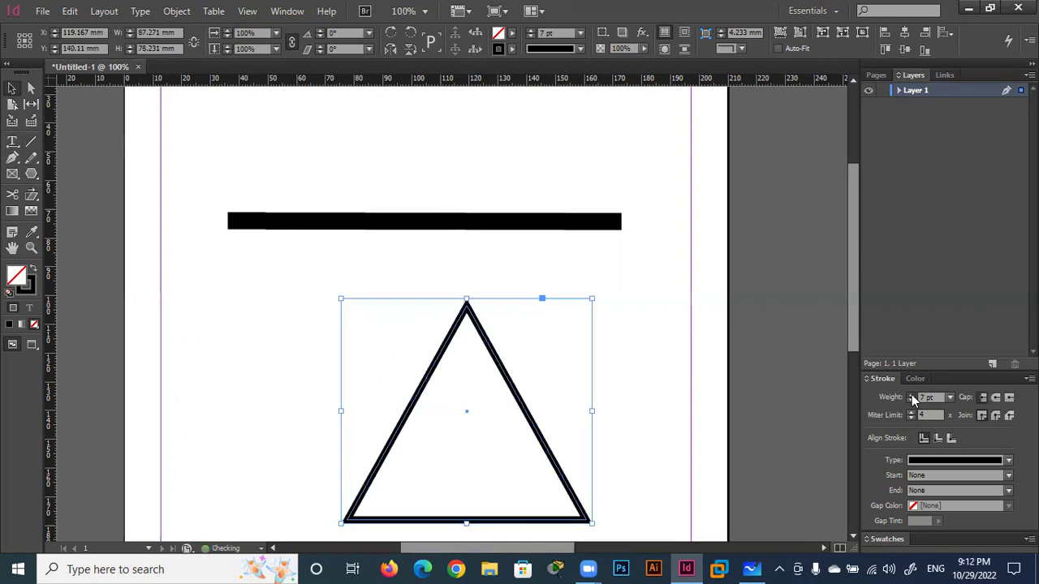
{"action": "left_click", "coordinate": [912, 395]}
{"action": "left_click", "coordinate": [912, 394]}
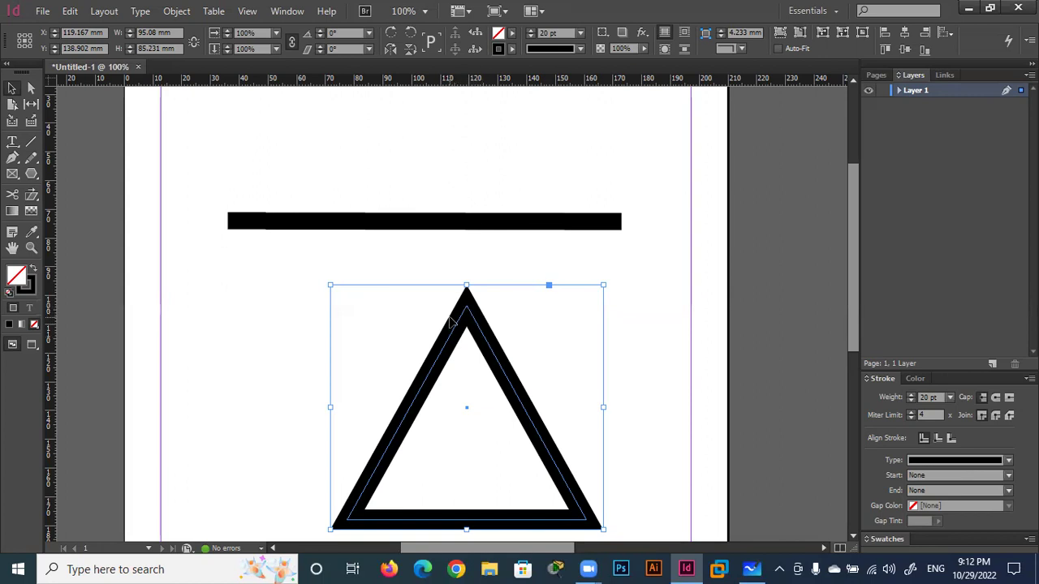
{"action": "left_click", "coordinate": [909, 412]}
{"action": "left_click", "coordinate": [910, 413]}
{"action": "left_click", "coordinate": [910, 413]}
{"action": "left_click", "coordinate": [913, 417]}
{"action": "left_click", "coordinate": [912, 417]}
{"action": "left_click", "coordinate": [911, 417]}
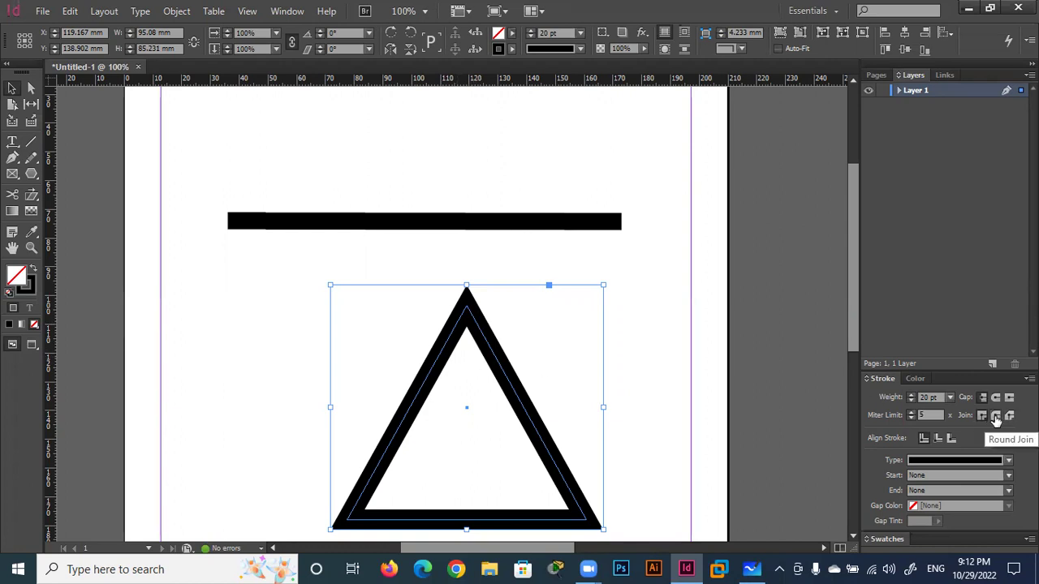
Try a round join, then give the triangle's corners a bevel join
{"action": "left_click", "coordinate": [996, 417]}
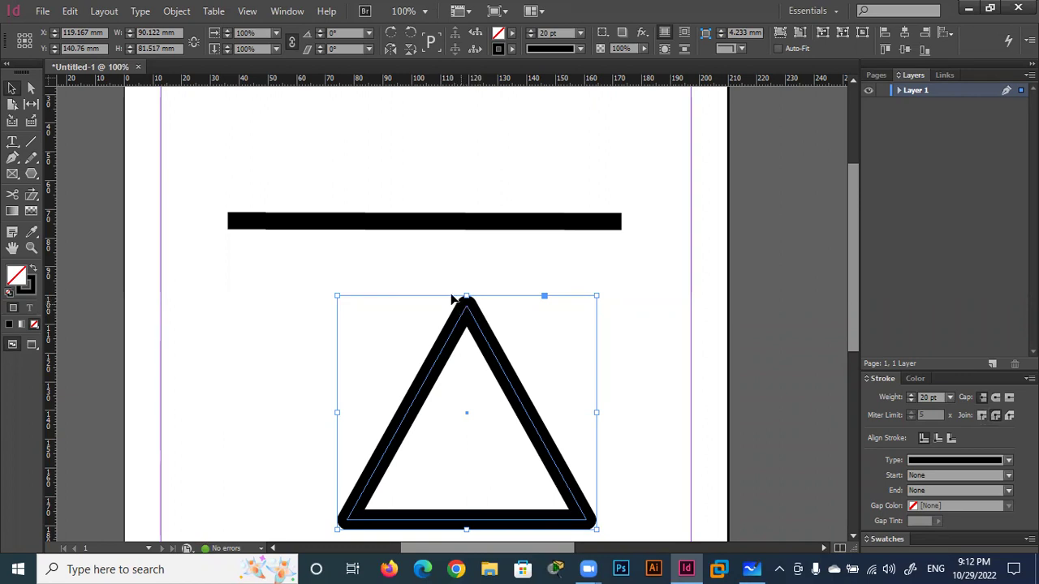
{"action": "left_click", "coordinate": [1008, 416]}
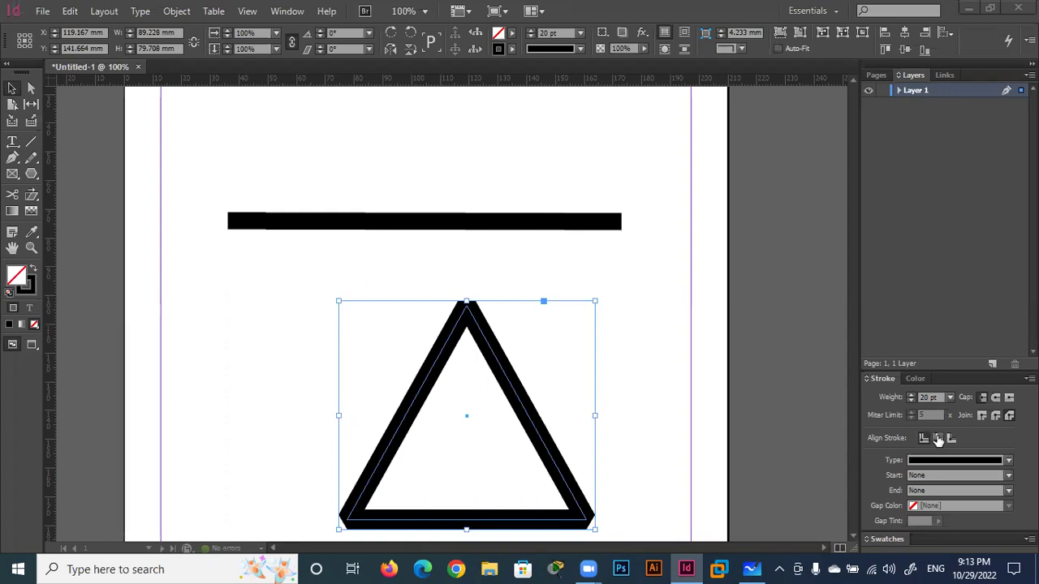
Compare inside, center and outside stroke alignment on the triangle, ending on inside
{"action": "left_click", "coordinate": [938, 439]}
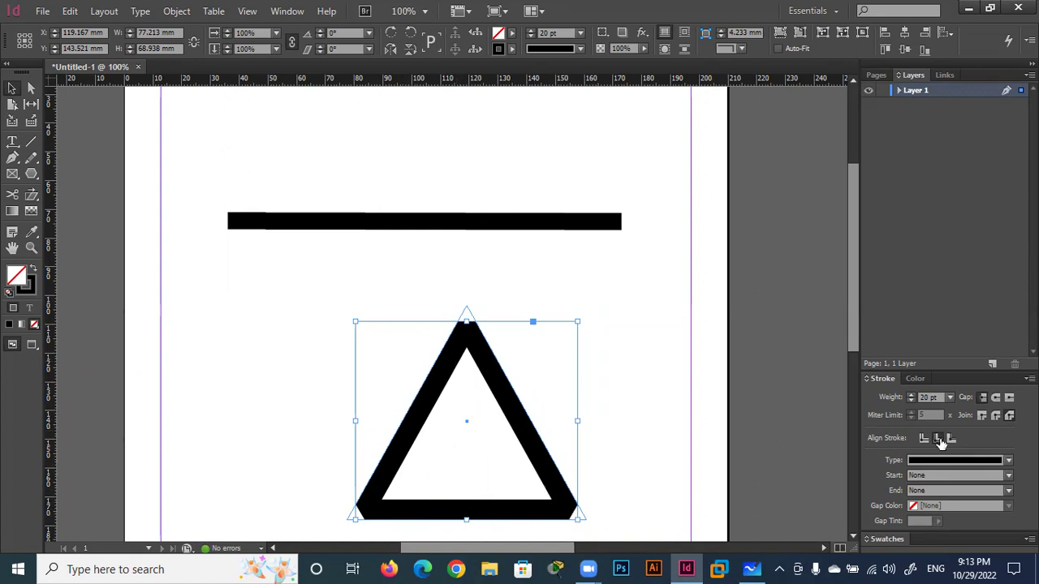
{"action": "left_click", "coordinate": [951, 438]}
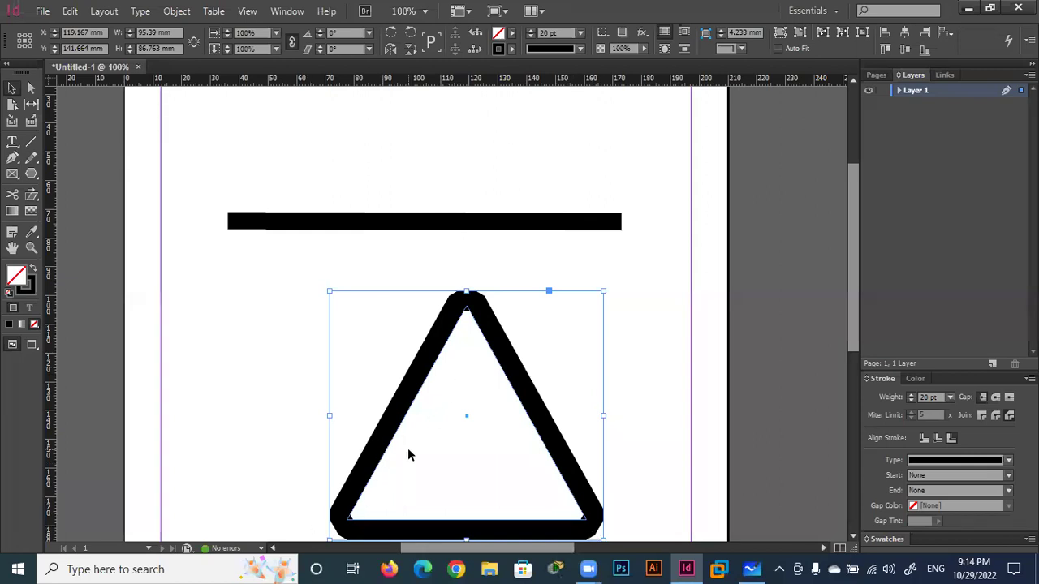
{"action": "left_click", "coordinate": [940, 438]}
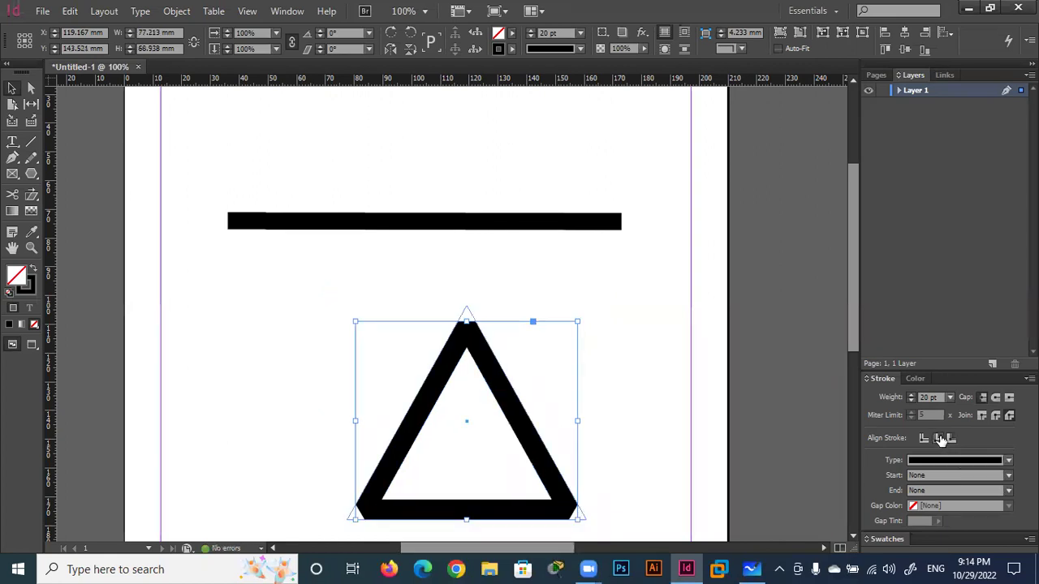
{"action": "left_click", "coordinate": [935, 438]}
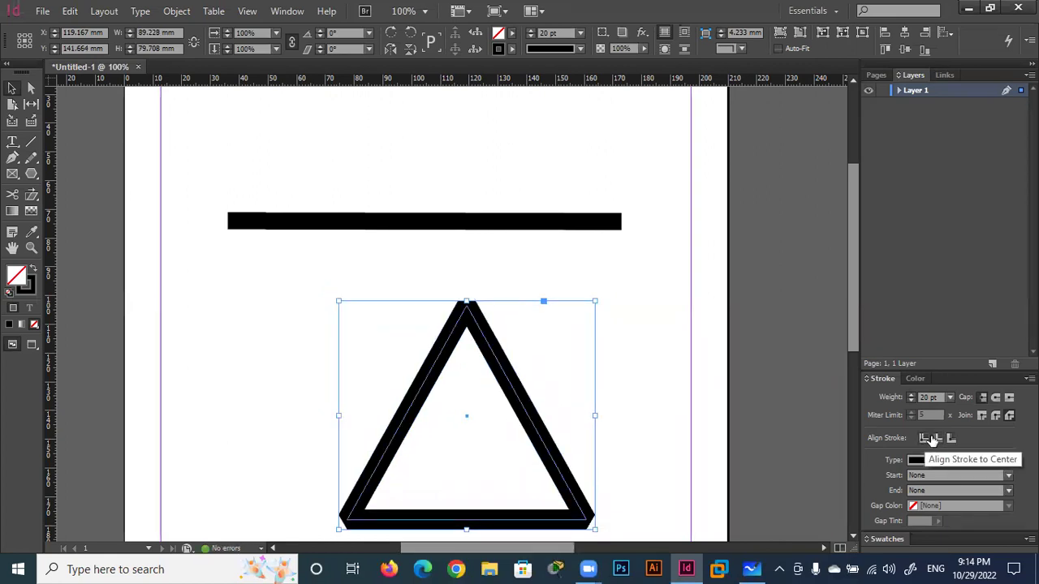
{"action": "left_click", "coordinate": [926, 439]}
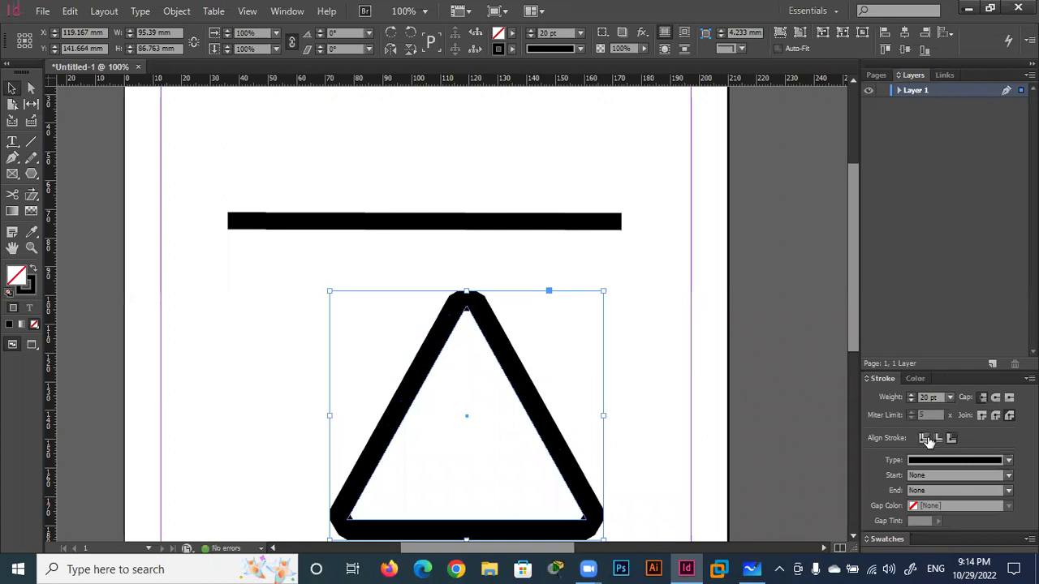
{"action": "left_click", "coordinate": [926, 439]}
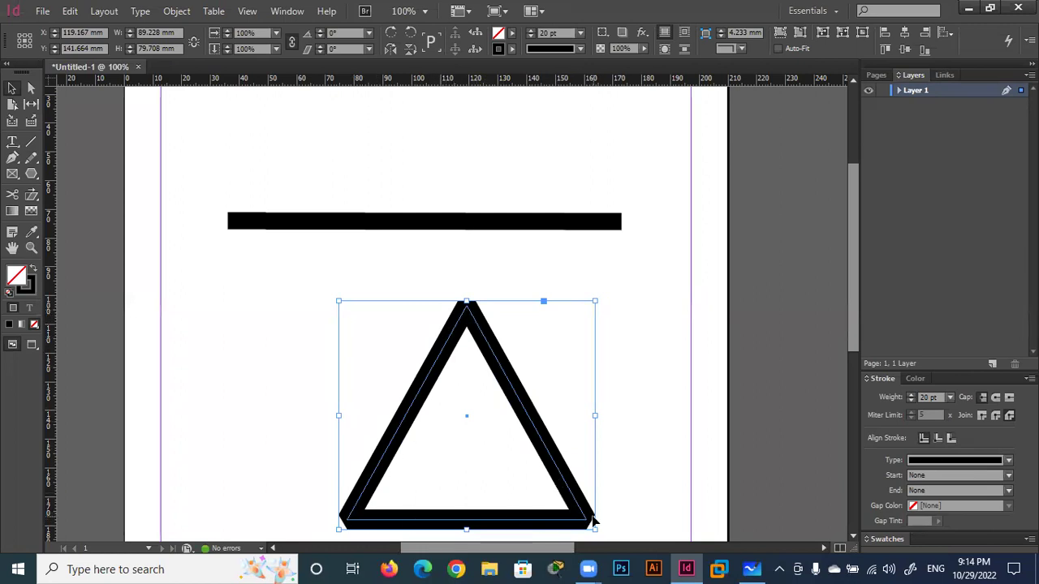
{"action": "left_click", "coordinate": [940, 440]}
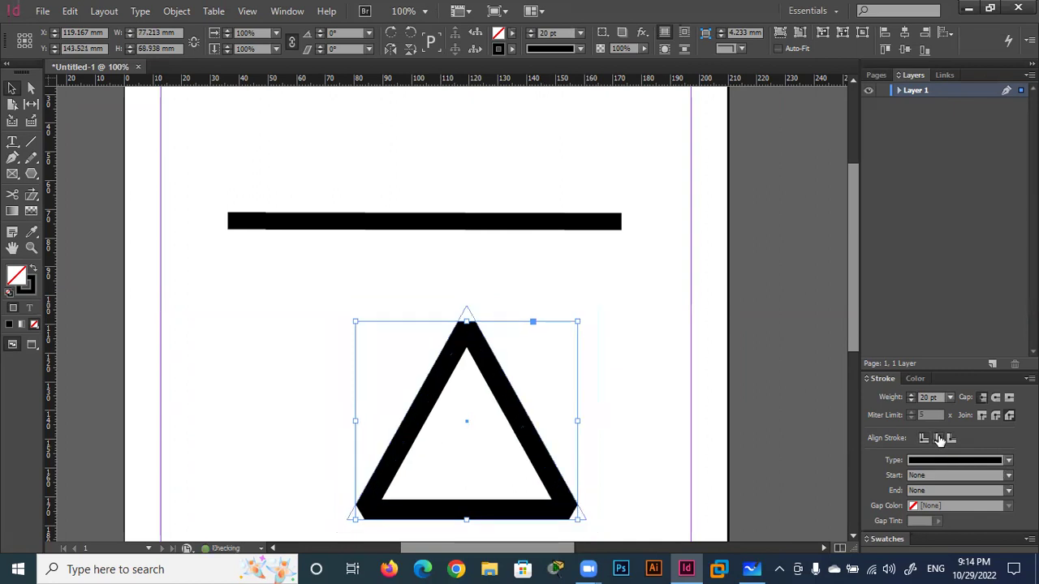
{"action": "left_click", "coordinate": [953, 440]}
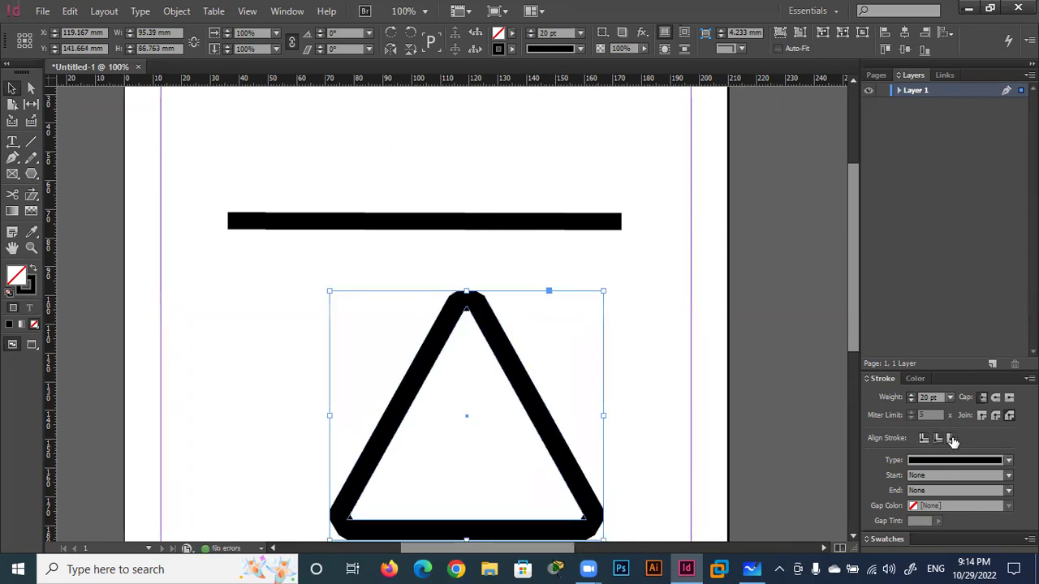
{"action": "left_click", "coordinate": [923, 439]}
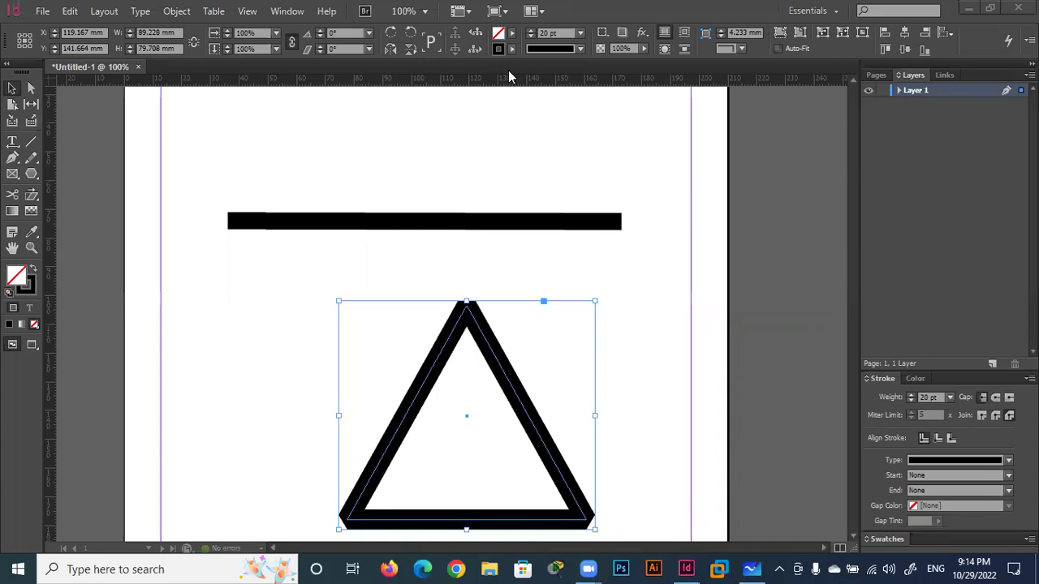
Try Thick - Thick, Thick - Thin and Thick - Thin - Thick strokes, then apply Left Slant Hash
{"action": "left_click", "coordinate": [1008, 461]}
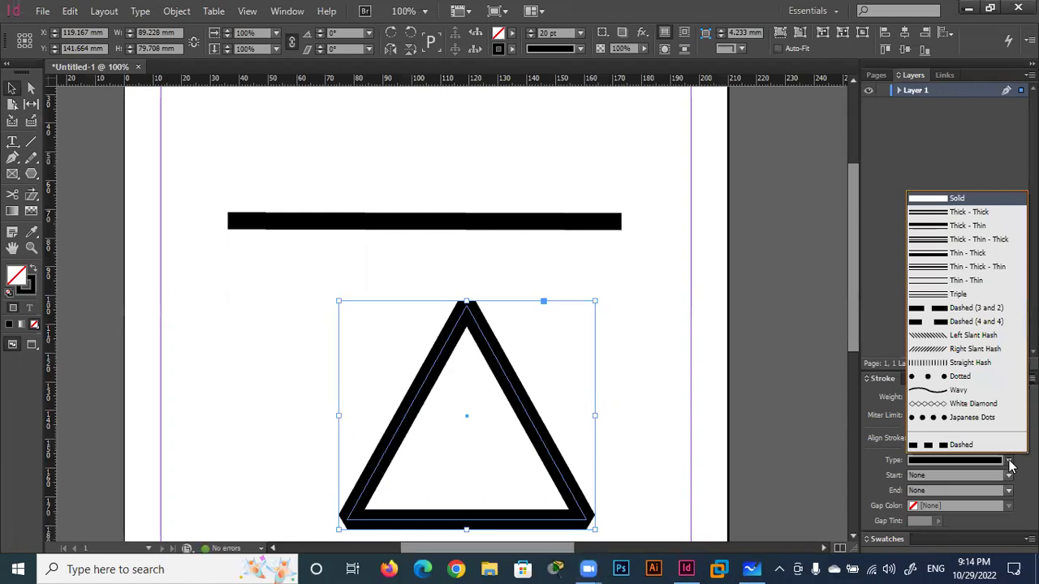
{"action": "left_click", "coordinate": [940, 214]}
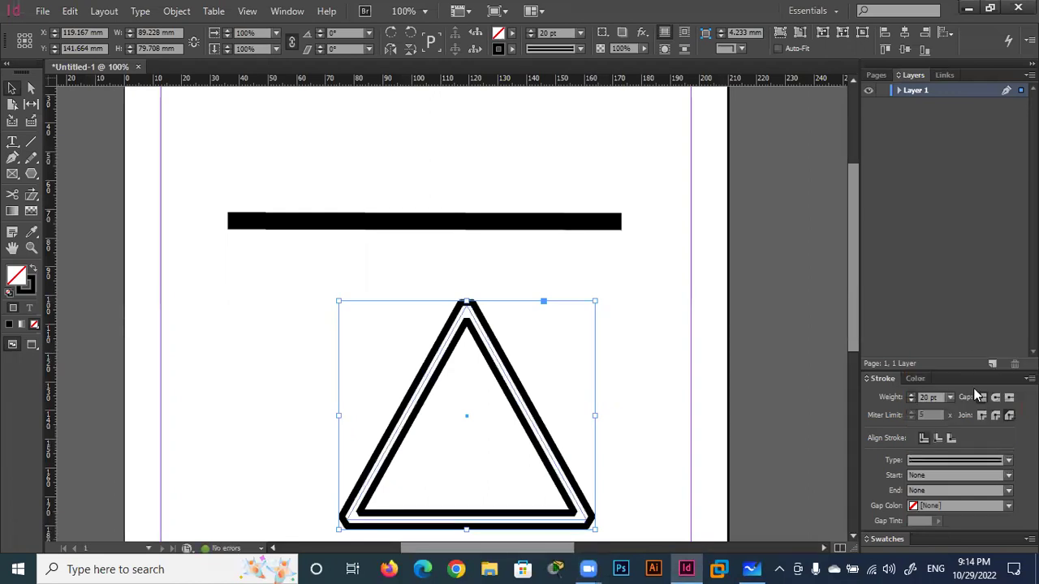
{"action": "left_click", "coordinate": [1009, 460]}
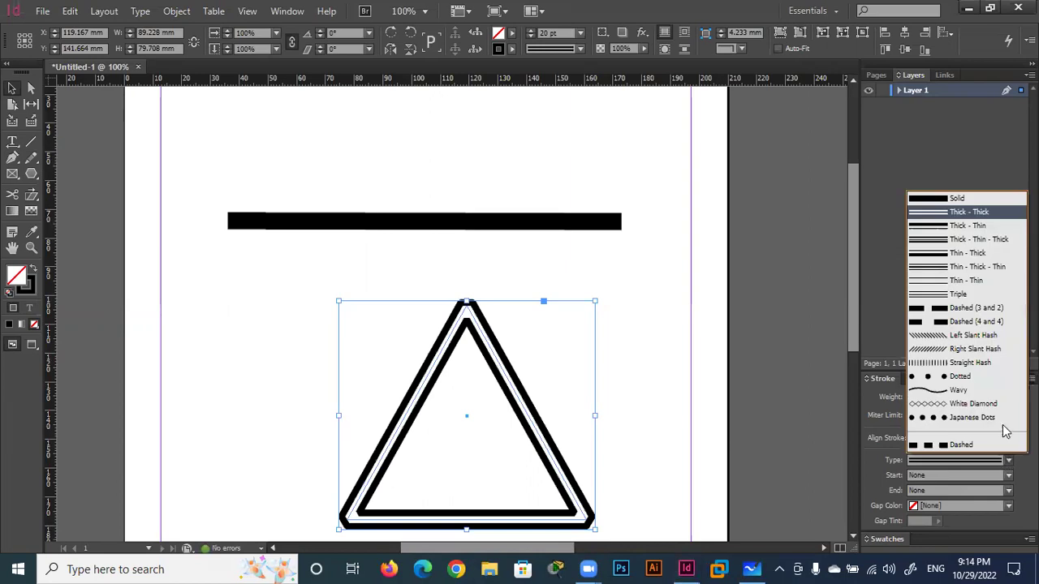
{"action": "left_click", "coordinate": [940, 226]}
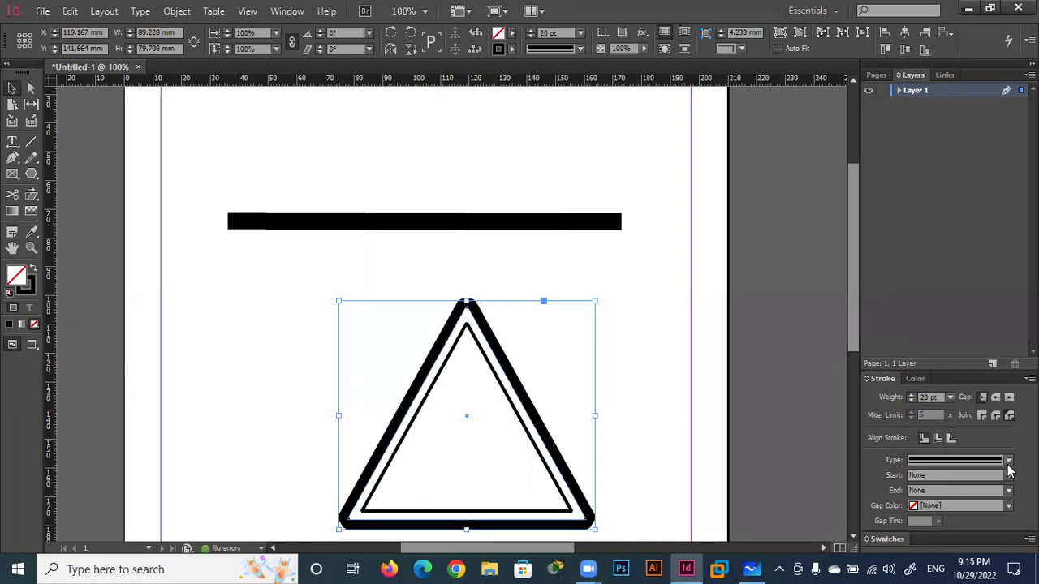
{"action": "left_click", "coordinate": [1008, 460]}
{"action": "left_click", "coordinate": [942, 247]}
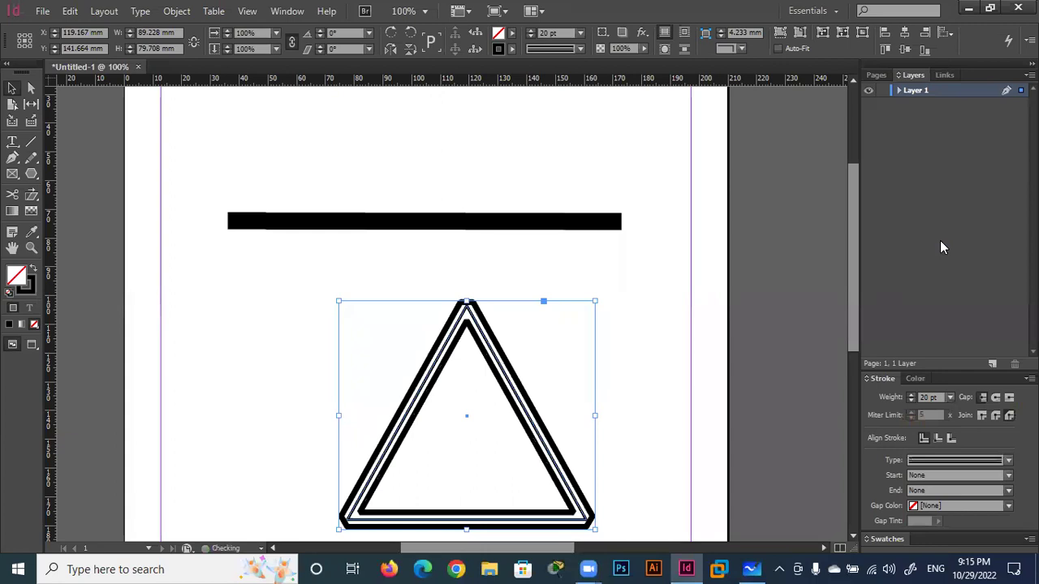
{"action": "left_click", "coordinate": [1008, 460]}
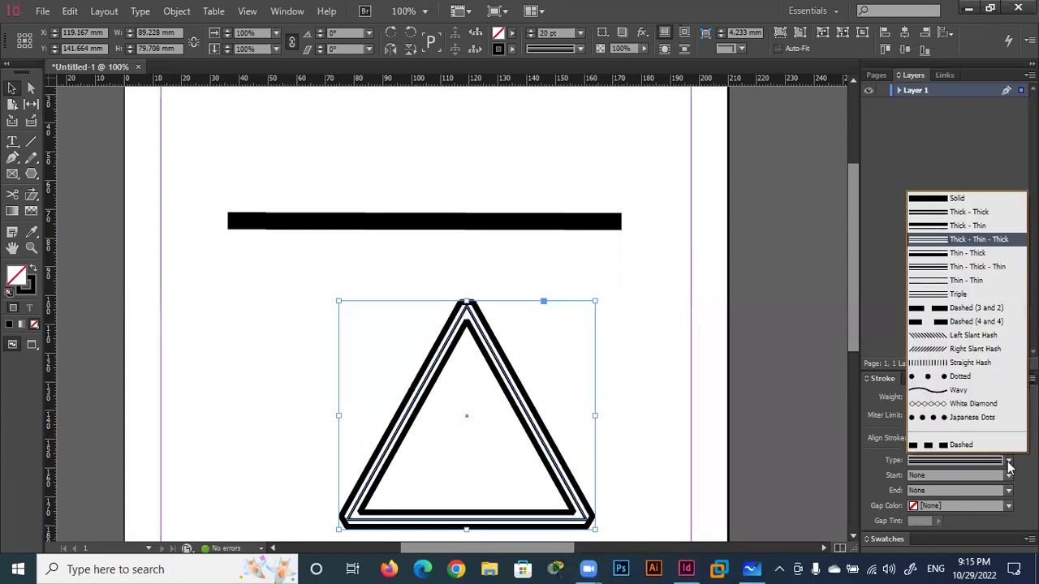
{"action": "left_click", "coordinate": [936, 341]}
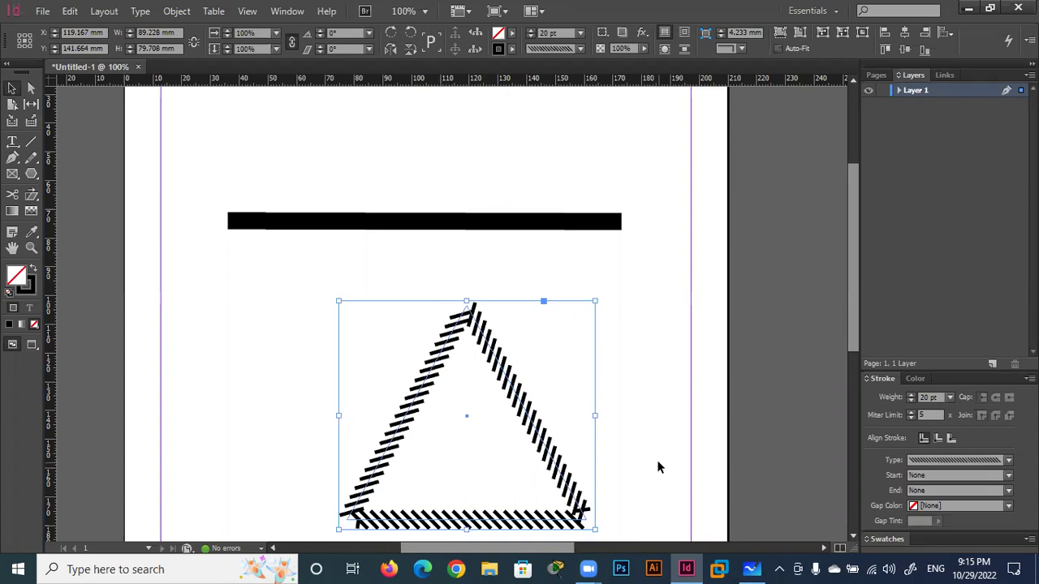
Set the triangle's stroke type back to Solid and start lowering its weight
{"action": "left_click", "coordinate": [1008, 460]}
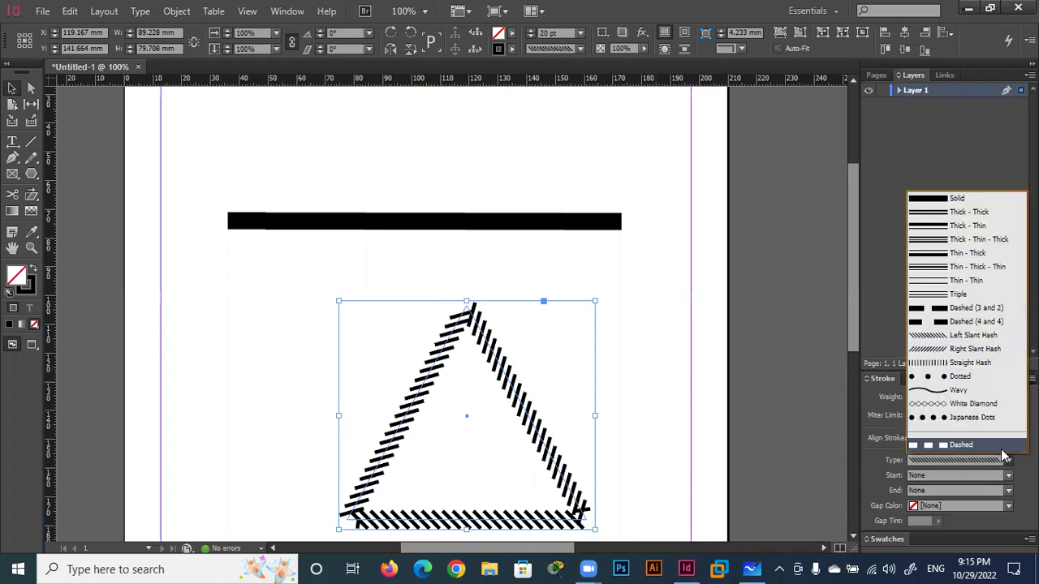
{"action": "left_click", "coordinate": [939, 199]}
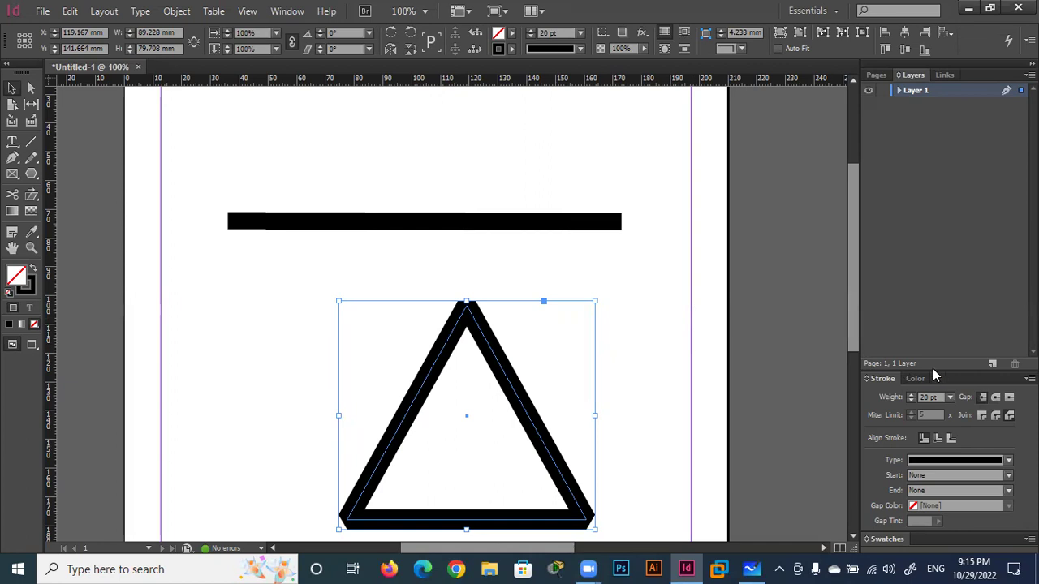
{"action": "left_click", "coordinate": [912, 400]}
{"action": "left_click", "coordinate": [912, 400]}
Thin the triangle's stroke to 4 pt and erase a gap from its right edge
{"action": "left_click", "coordinate": [912, 400]}
{"action": "left_click", "coordinate": [912, 400]}
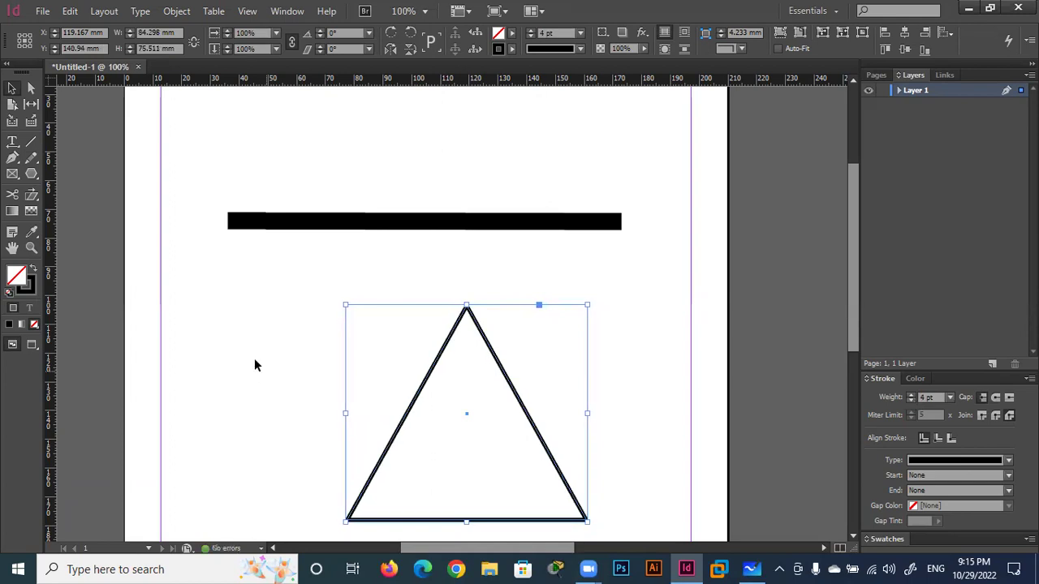
{"action": "left_click", "coordinate": [31, 159]}
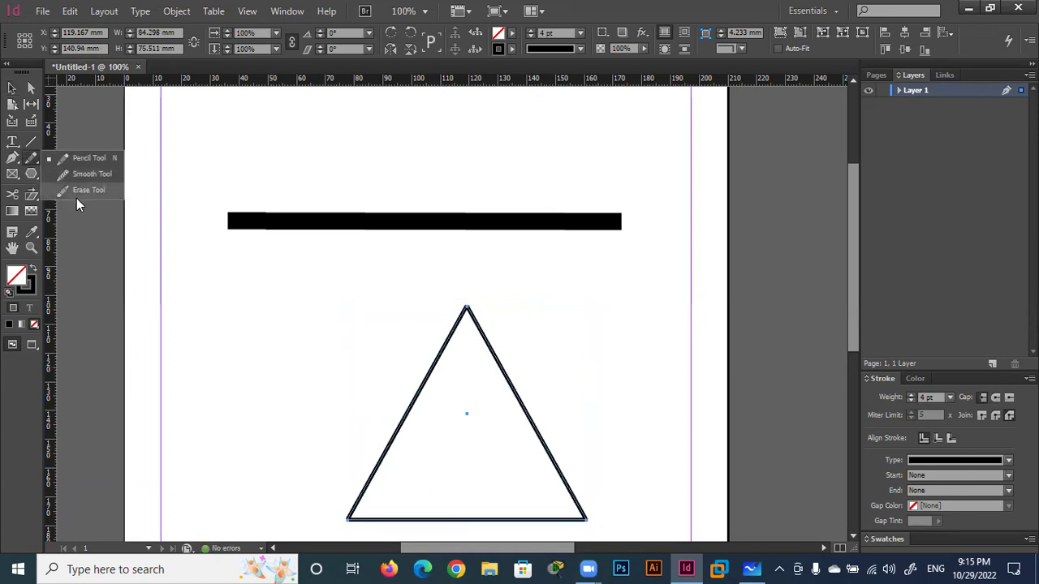
{"action": "left_click", "coordinate": [81, 190]}
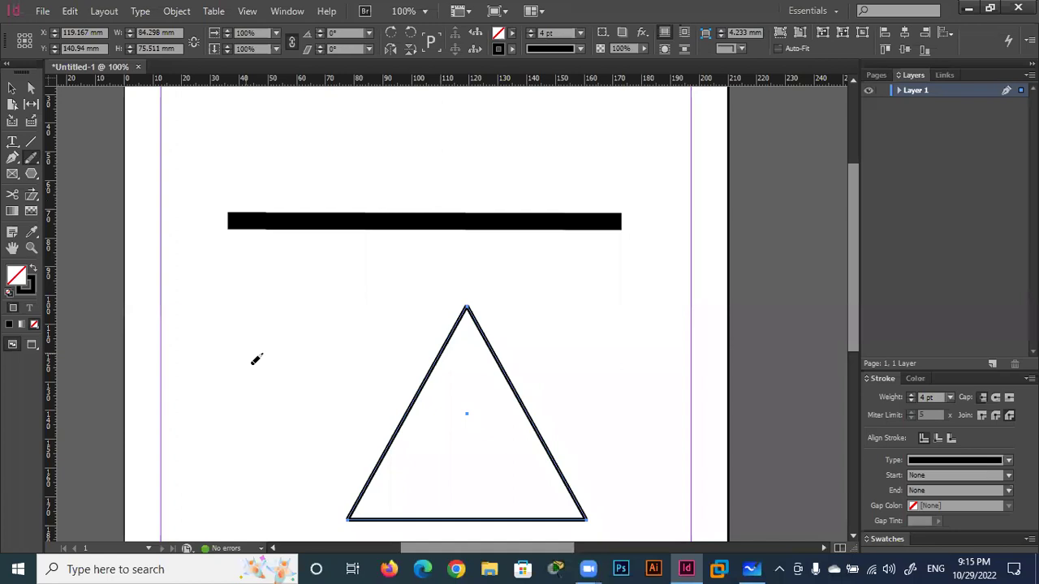
{"action": "mouse_move", "coordinate": [508, 373]}
{"action": "left_mouse_down"}
{"action": "mouse_move", "coordinate": [585, 412]}
{"action": "mouse_move", "coordinate": [551, 448]}
{"action": "left_mouse_up"}
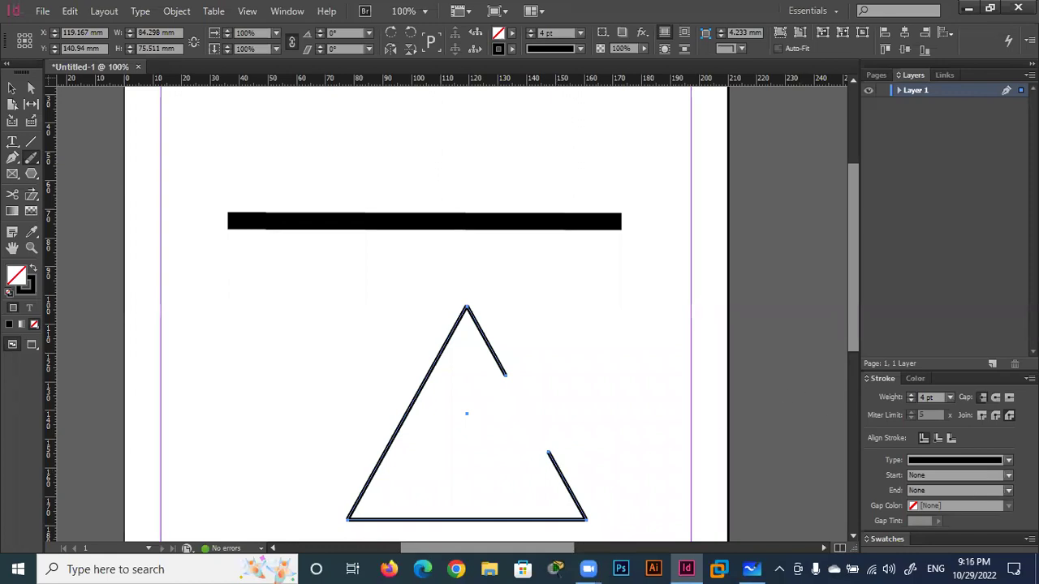
{"action": "left_click", "coordinate": [1009, 478]}
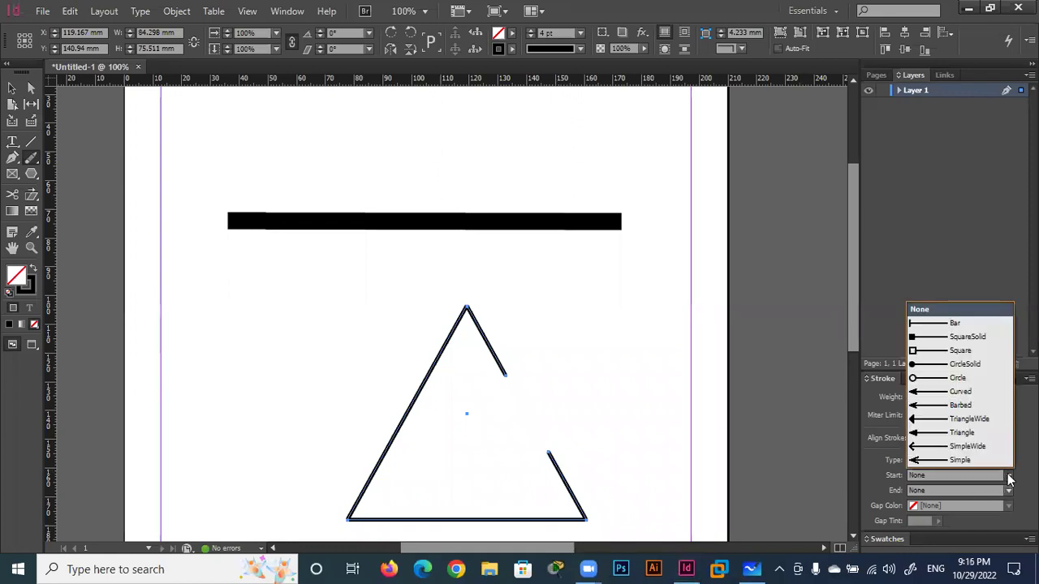
{"action": "left_click", "coordinate": [916, 335]}
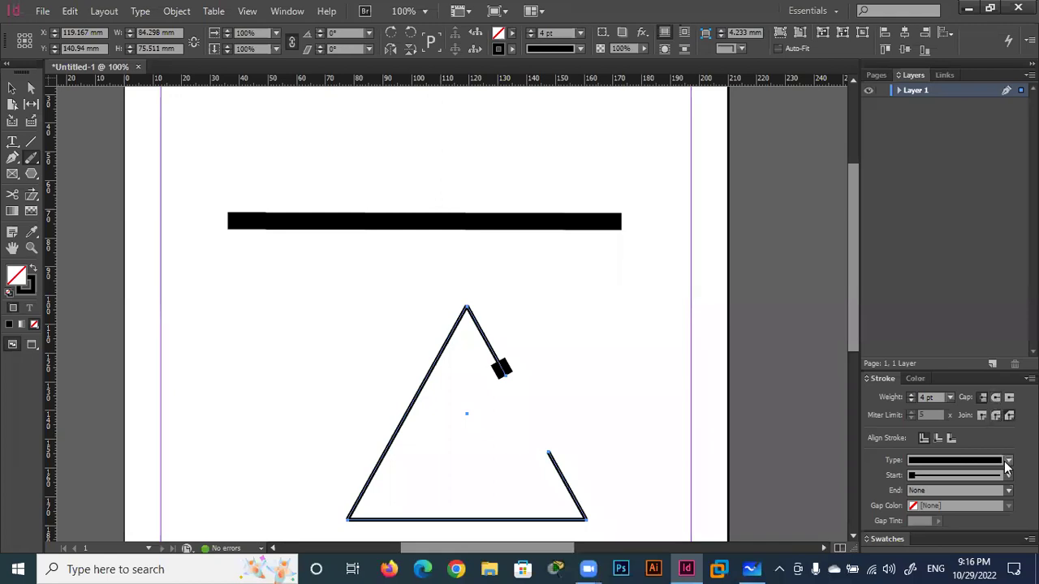
{"action": "left_click", "coordinate": [995, 399]}
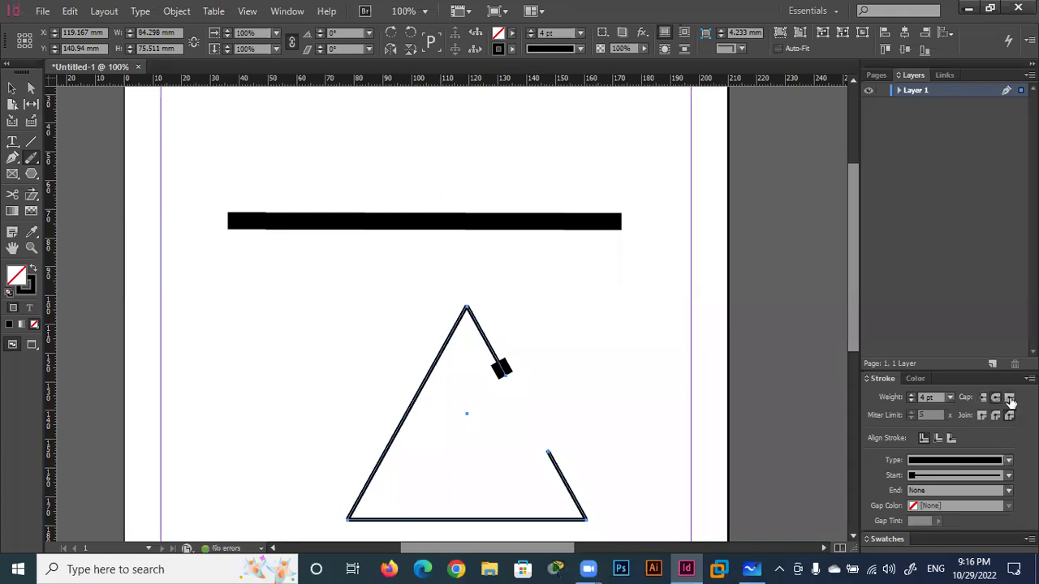
{"action": "left_click", "coordinate": [1007, 475]}
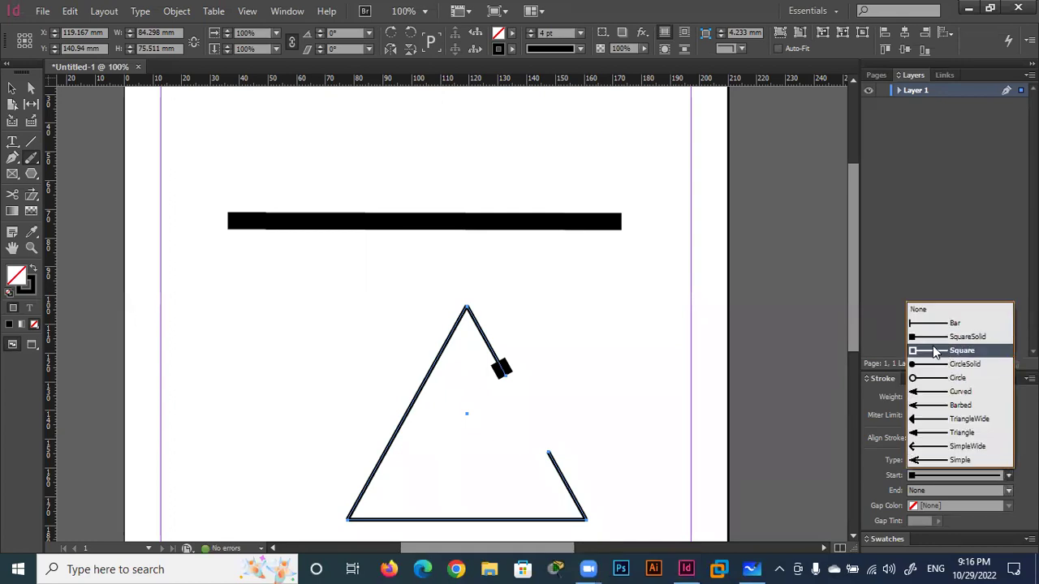
{"action": "left_click", "coordinate": [925, 309]}
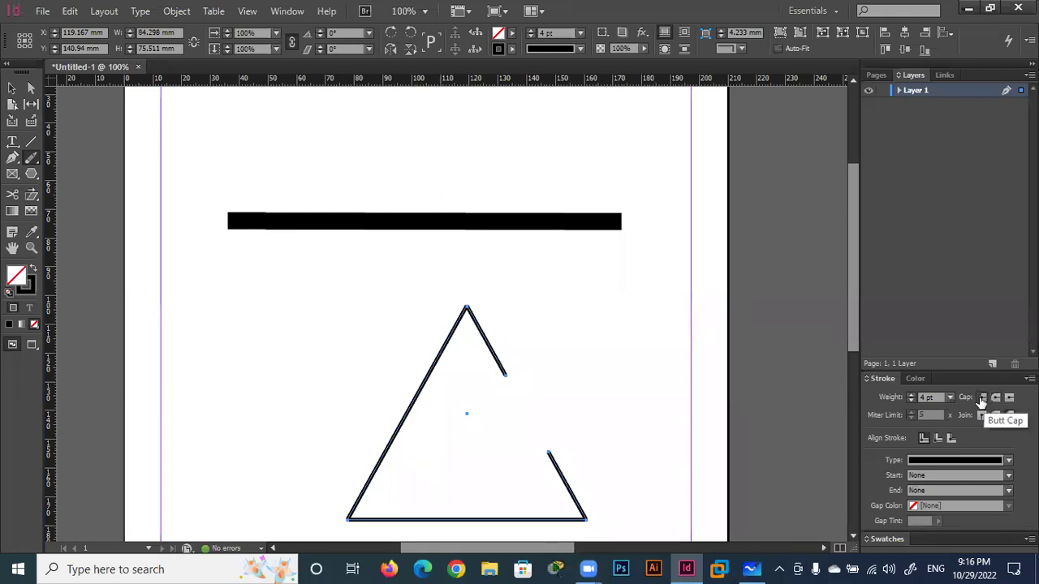
Try round and projecting caps and raise the stroke to about 17 pt, settling on butt caps
{"action": "left_click", "coordinate": [997, 397]}
{"action": "left_click", "coordinate": [910, 395]}
{"action": "left_click", "coordinate": [910, 396]}
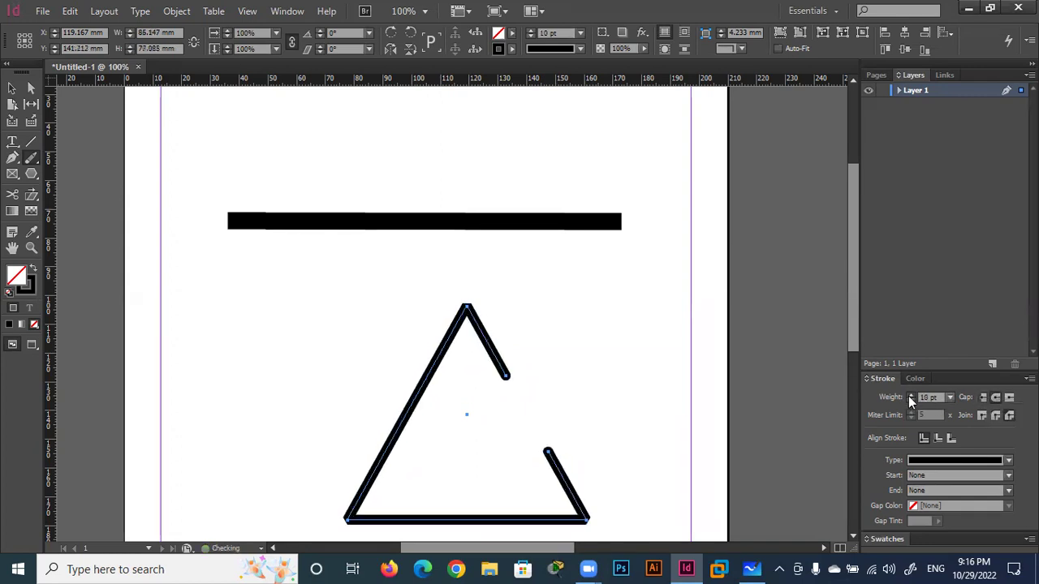
{"action": "left_click", "coordinate": [910, 396]}
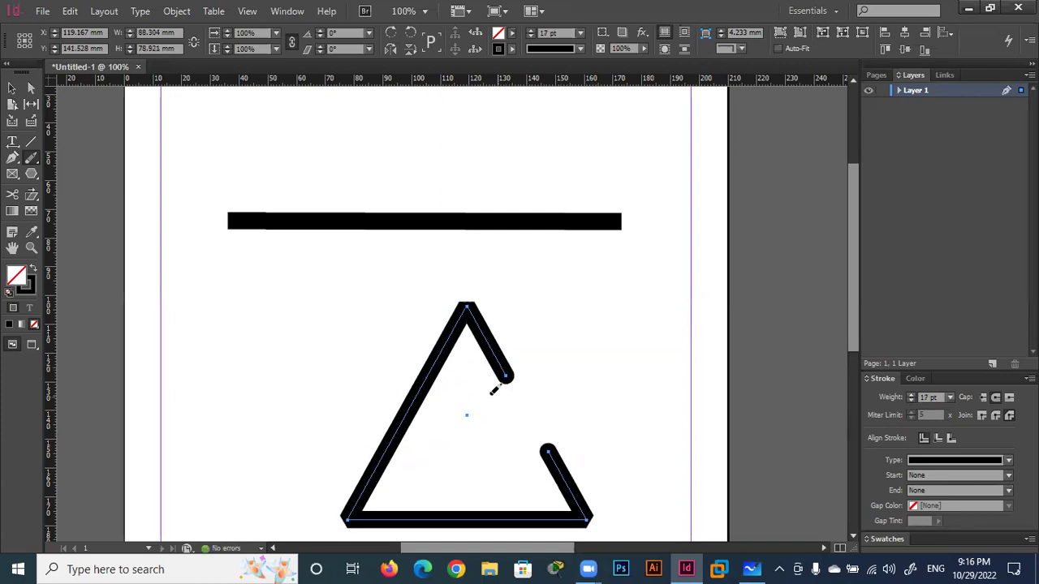
{"action": "left_click", "coordinate": [1010, 398]}
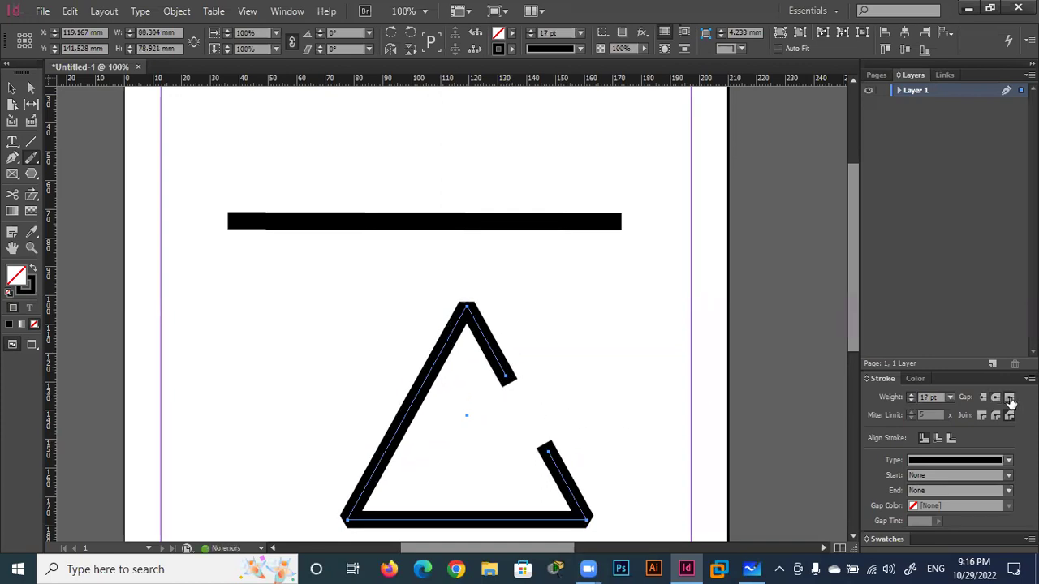
{"action": "left_click", "coordinate": [996, 397]}
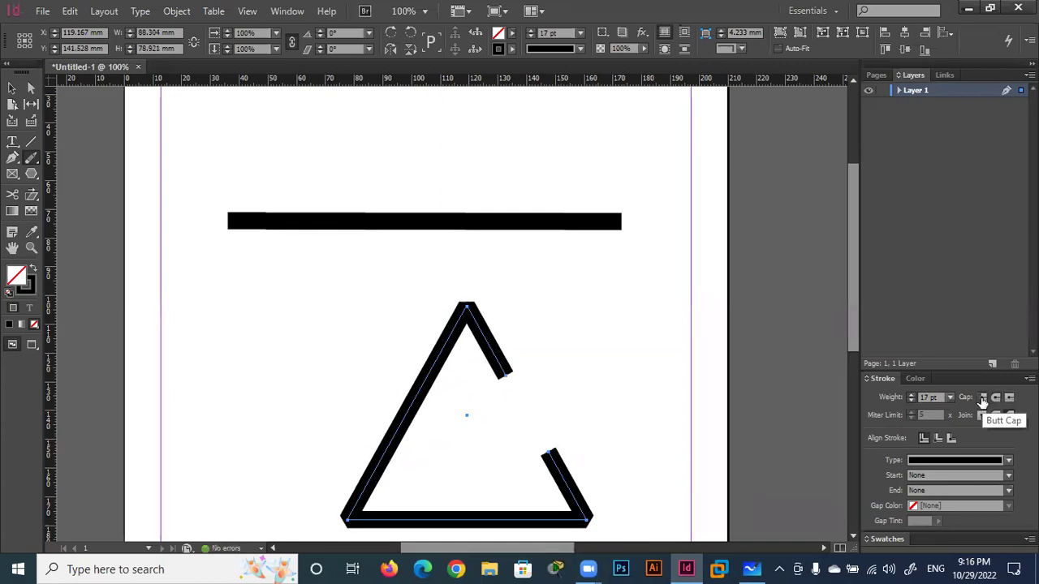
Thin the triangle's stroke to 4 pt and put a CircleSolid marker on its start
{"action": "left_click", "coordinate": [910, 401]}
{"action": "left_click", "coordinate": [910, 400]}
{"action": "left_click", "coordinate": [910, 400]}
{"action": "left_click", "coordinate": [910, 400]}
{"action": "left_click", "coordinate": [909, 400]}
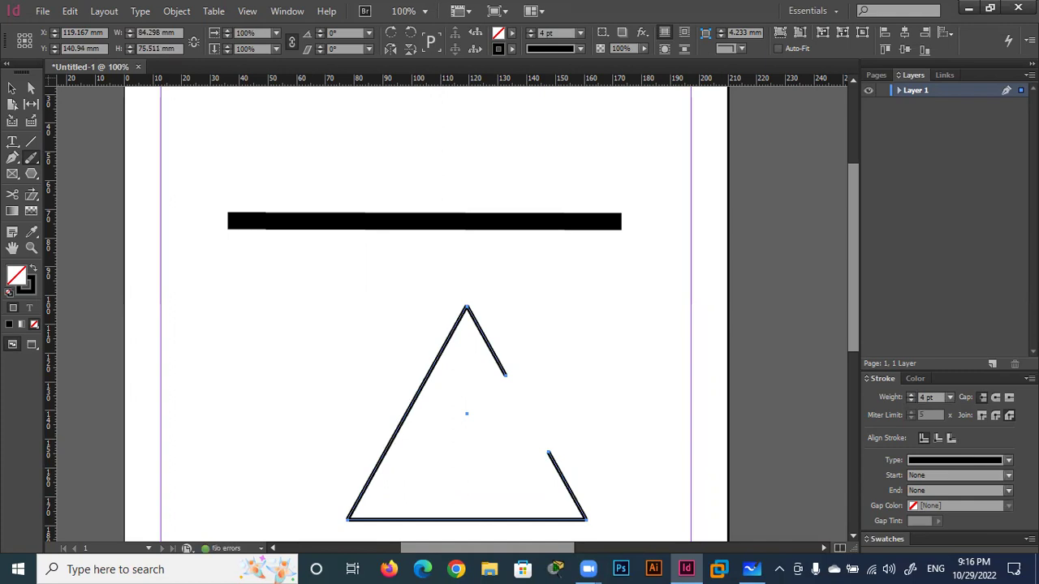
{"action": "left_click", "coordinate": [953, 474]}
{"action": "left_click", "coordinate": [914, 364]}
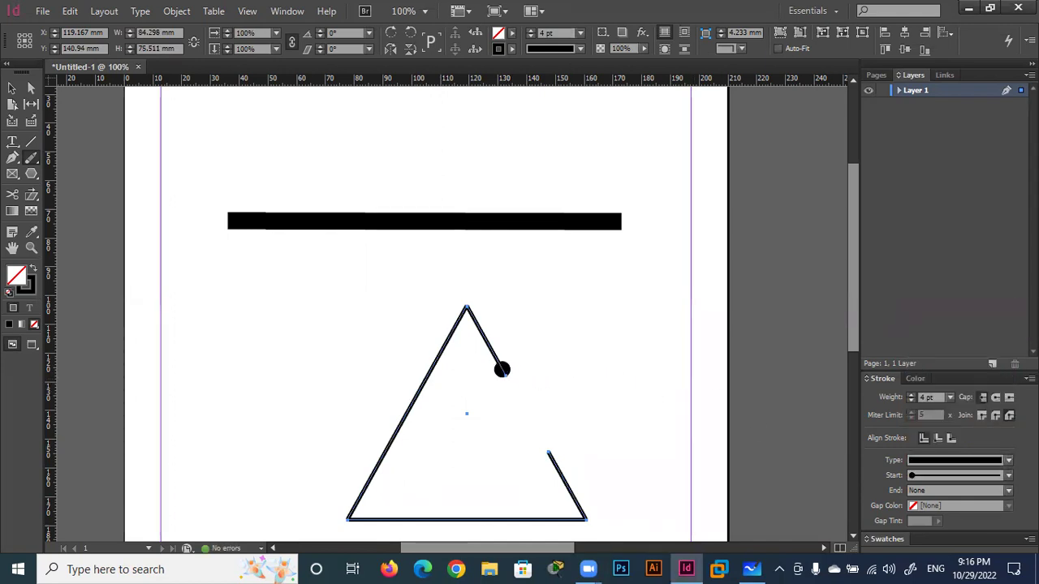
Try a Square start marker, then change the path's start end to Bar
{"action": "left_click", "coordinate": [1008, 475]}
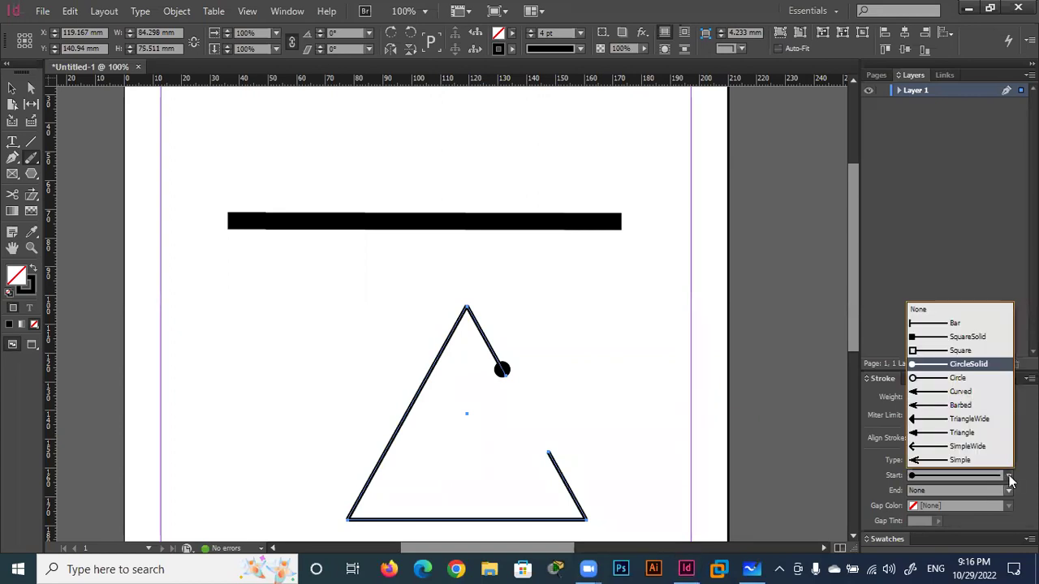
{"action": "left_click", "coordinate": [915, 351]}
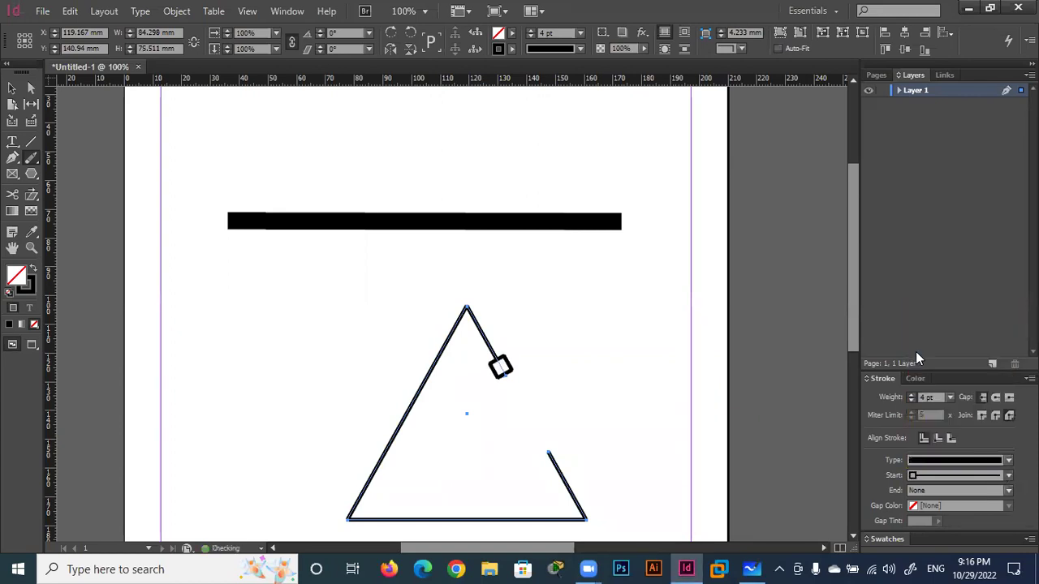
{"action": "left_click", "coordinate": [1008, 476]}
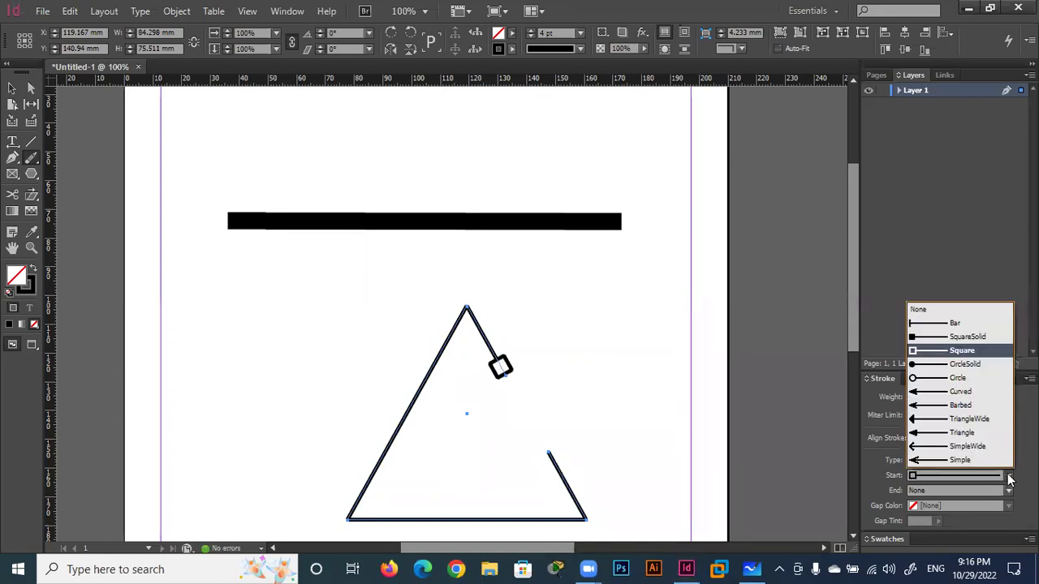
{"action": "left_click", "coordinate": [911, 324]}
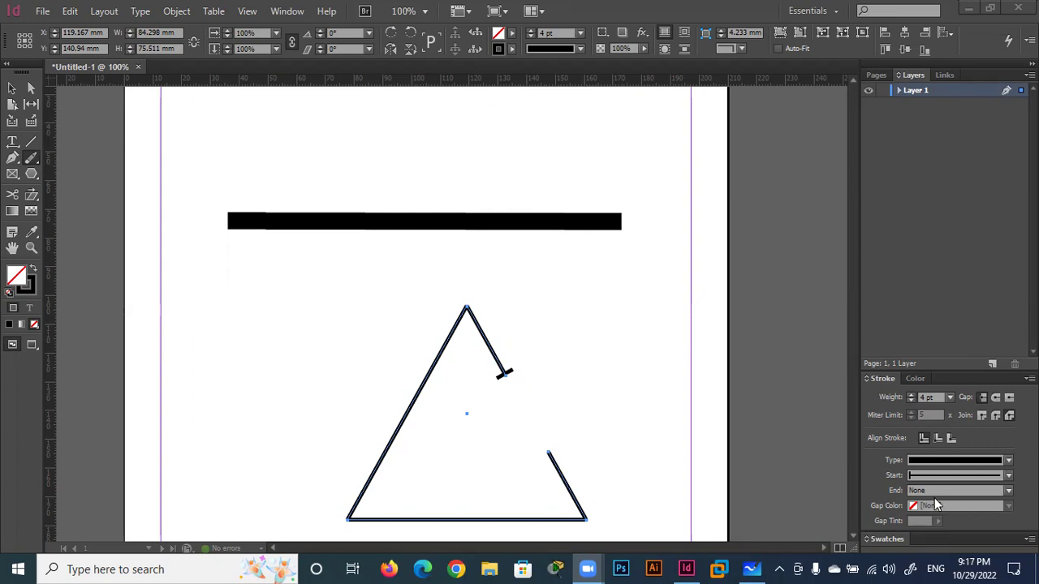
Give the path a Curved end arrowhead, a 9 pt weight and a hollow Circle start
{"action": "left_click", "coordinate": [1005, 476]}
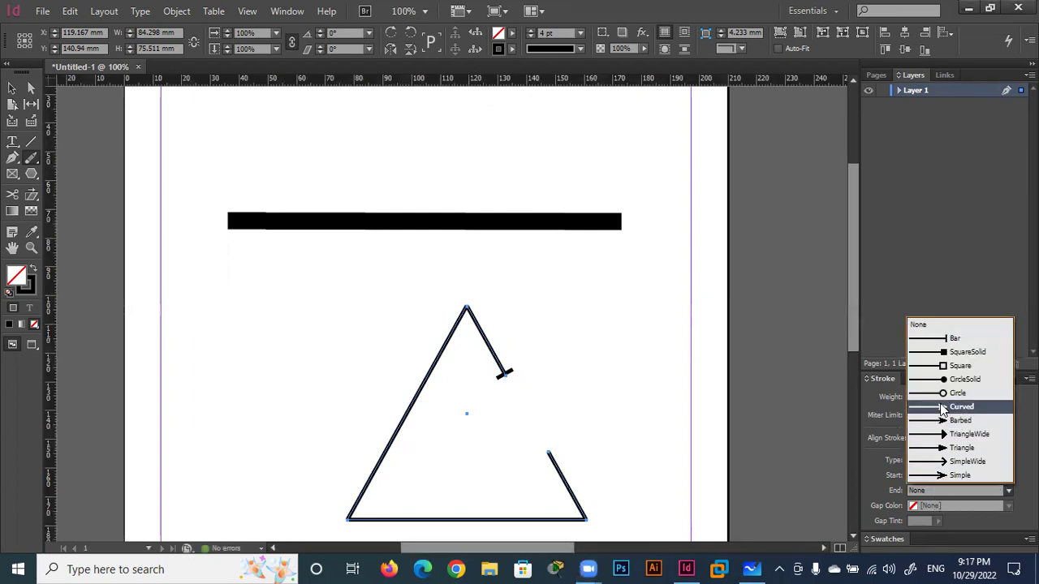
{"action": "left_click", "coordinate": [941, 406]}
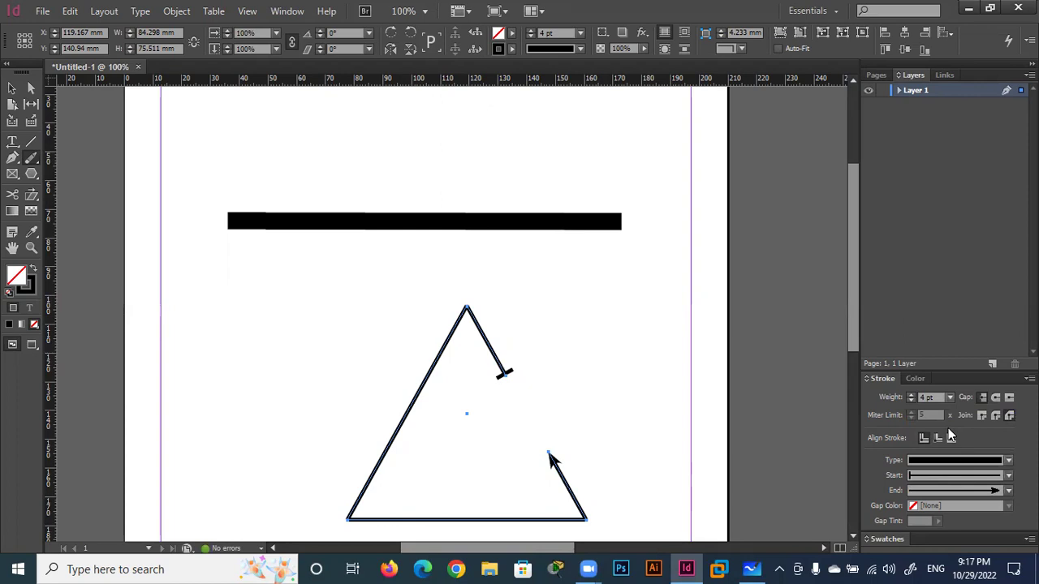
{"action": "left_click", "coordinate": [911, 396]}
{"action": "left_click", "coordinate": [912, 396]}
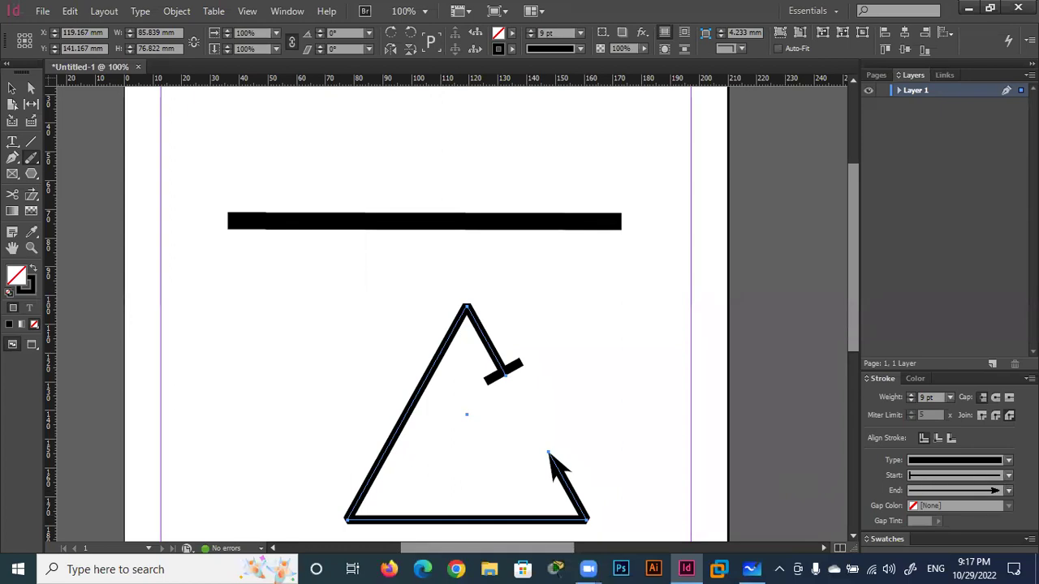
{"action": "left_click", "coordinate": [913, 379]}
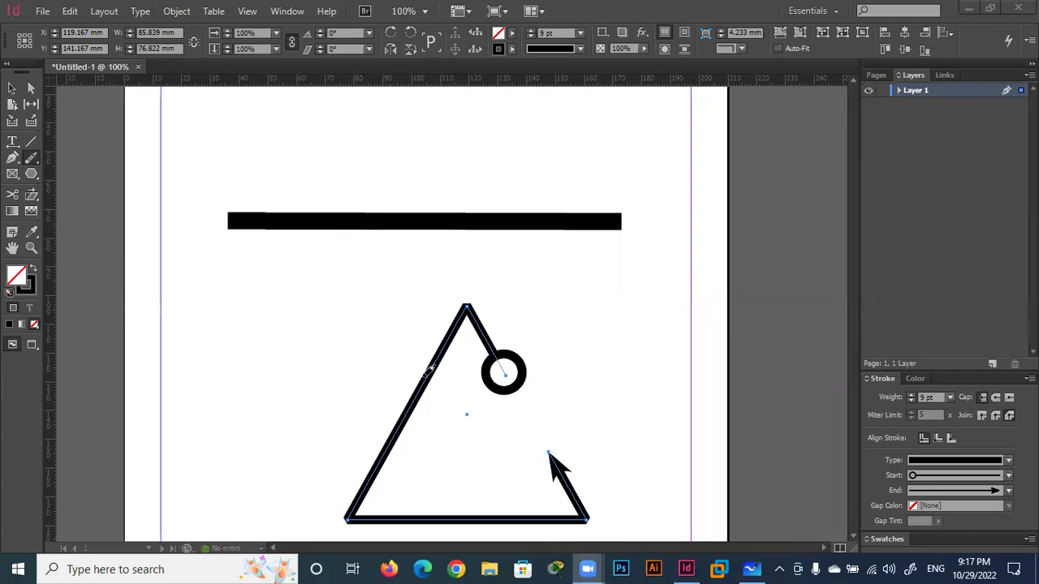
Select the triangle with the Selection tool and make its stroke Straight Hash
{"action": "left_click", "coordinate": [12, 88]}
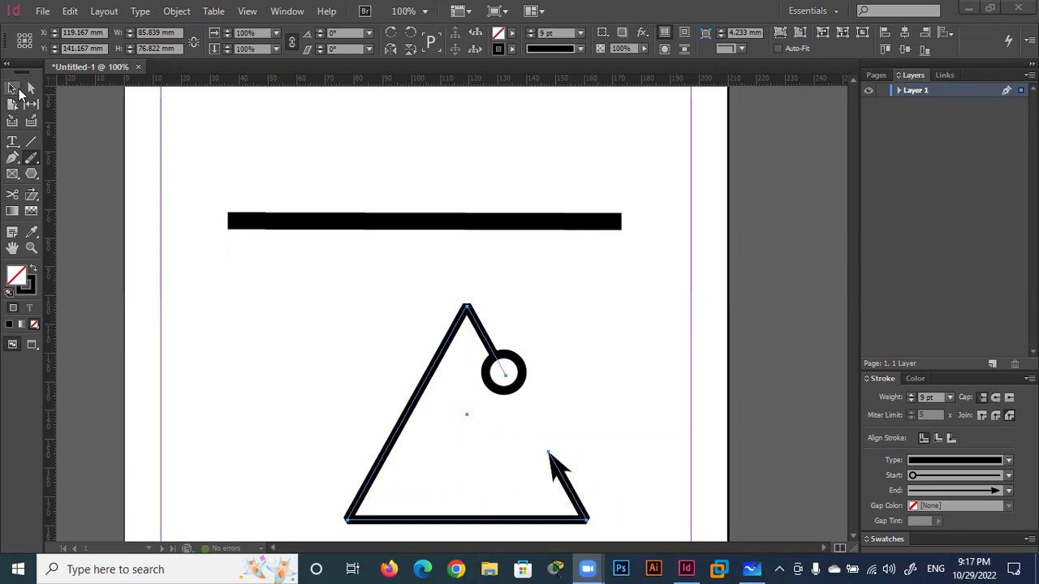
{"action": "left_click", "coordinate": [427, 373]}
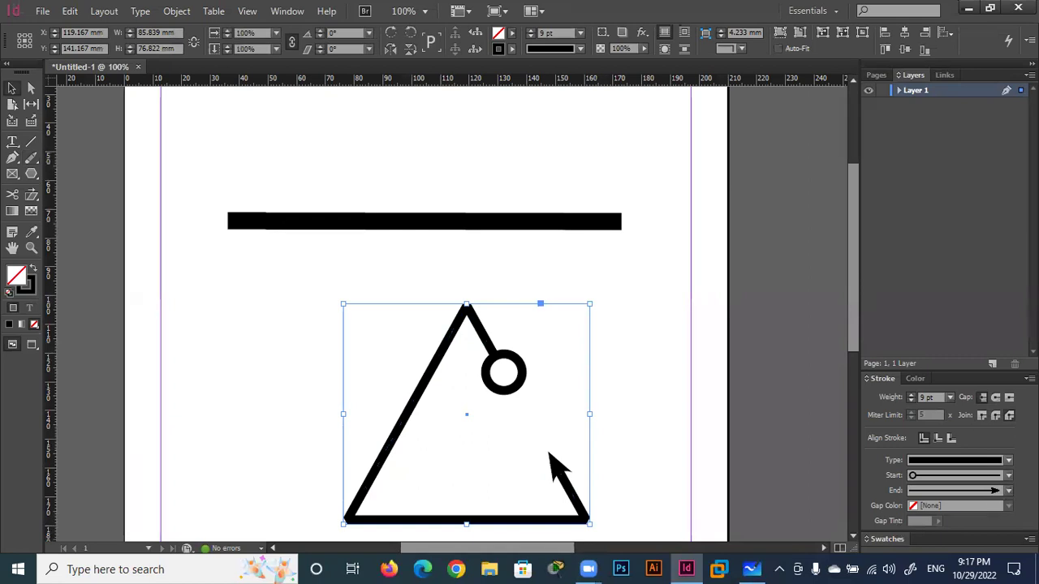
{"action": "left_click", "coordinate": [1011, 463]}
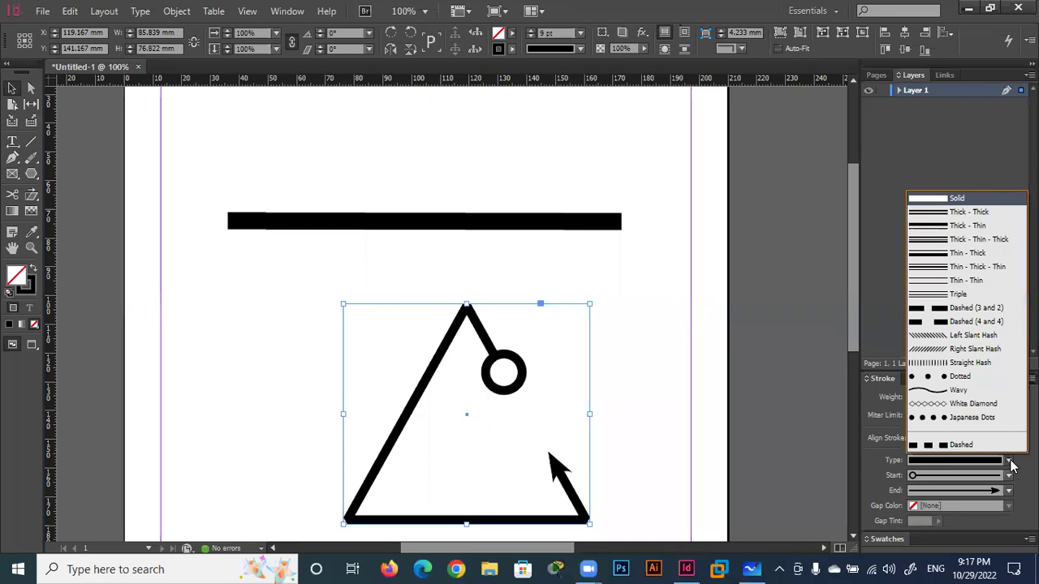
{"action": "left_click", "coordinate": [980, 362]}
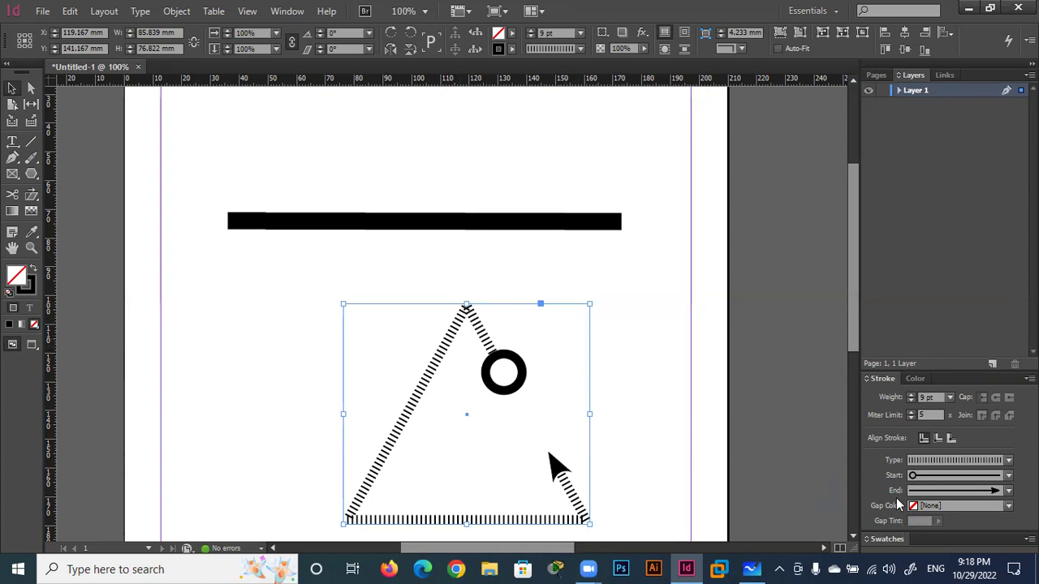
Set the gap colour to cyan, then yellow, and change the stroke type to Dashed (4 and 4)
{"action": "left_click", "coordinate": [1008, 507]}
{"action": "left_click", "coordinate": [912, 422]}
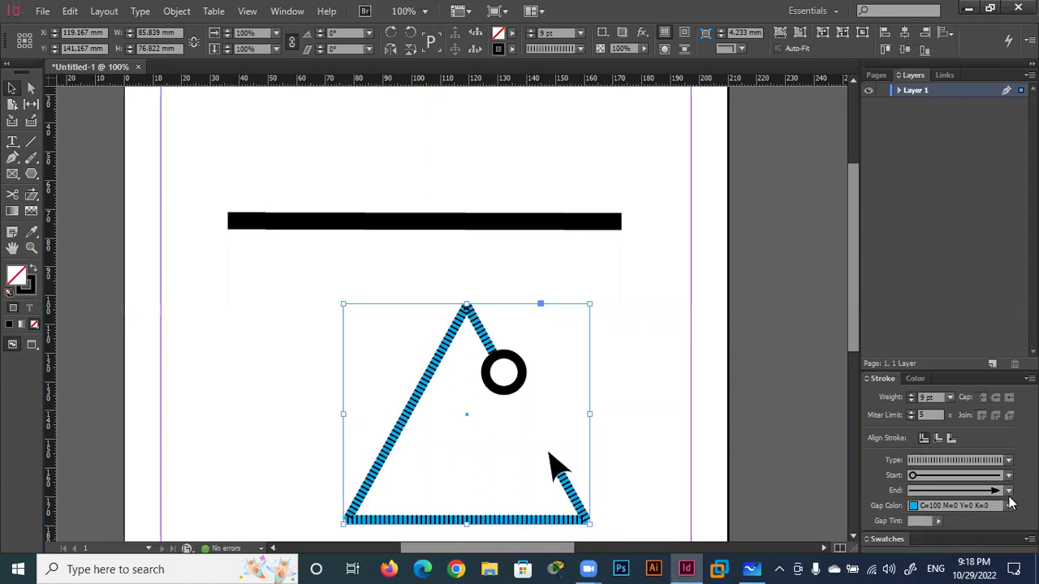
{"action": "left_click", "coordinate": [1008, 505]}
{"action": "left_click", "coordinate": [917, 448]}
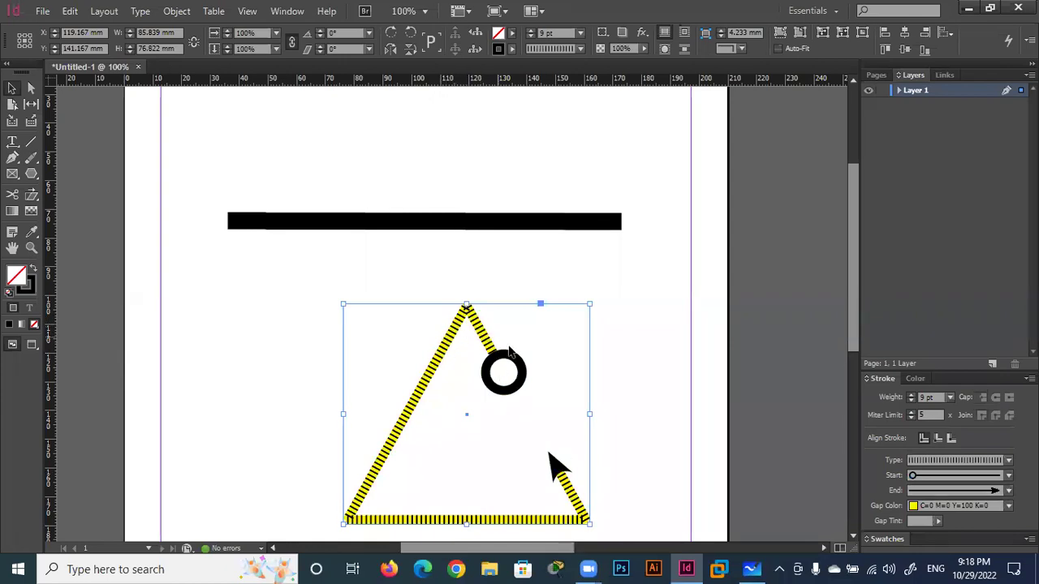
{"action": "left_click", "coordinate": [1009, 461]}
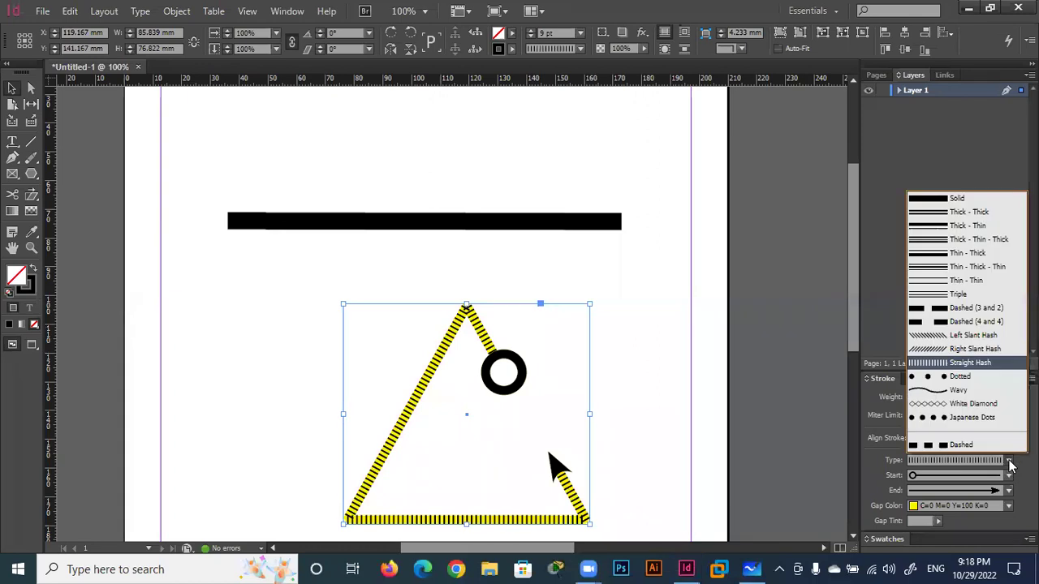
{"action": "left_click", "coordinate": [929, 322]}
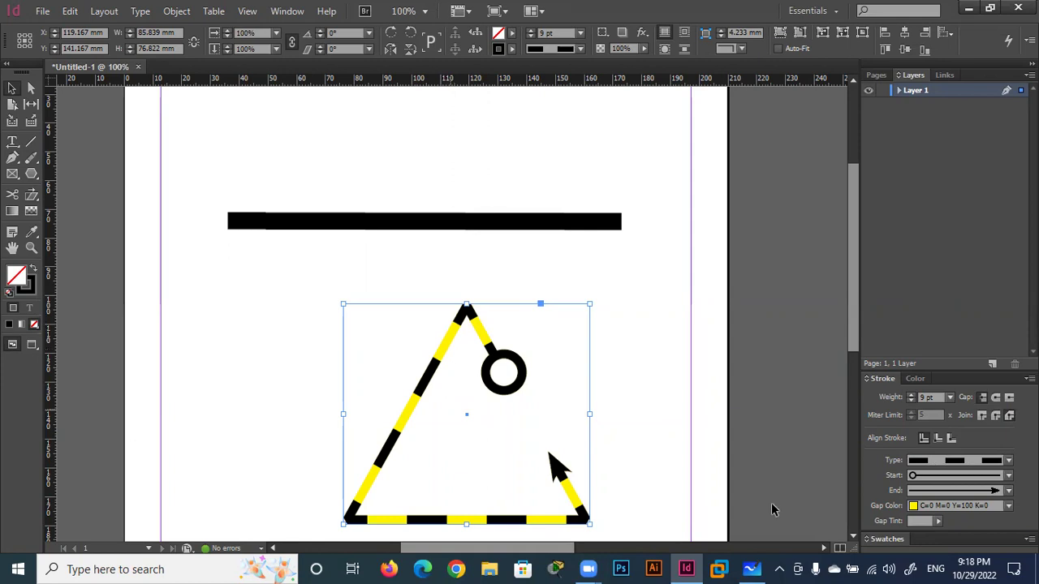
Set the dashes' gap colour to [None] and collapse the Layers panel
{"action": "left_click", "coordinate": [1008, 506]}
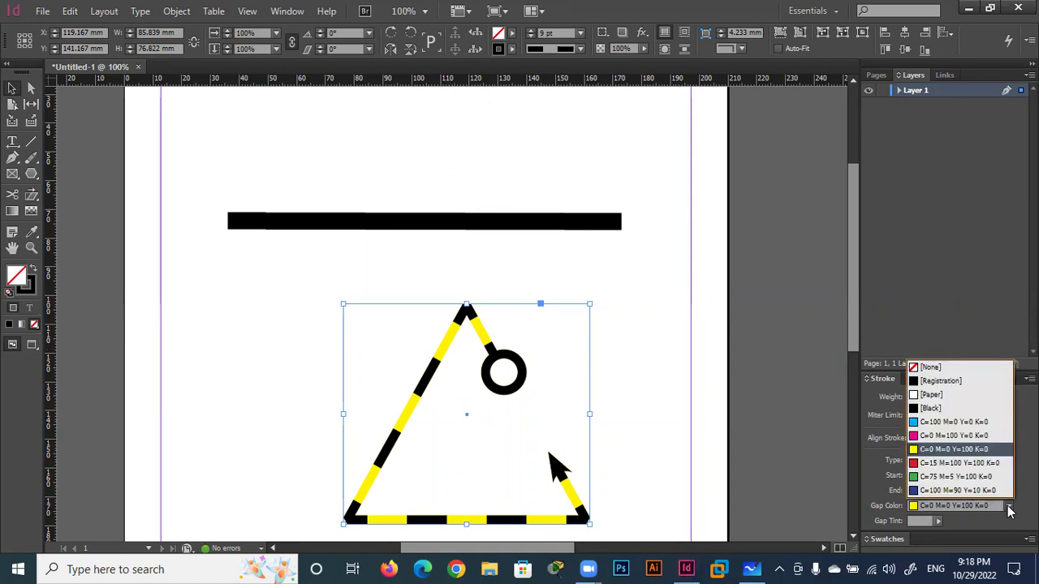
{"action": "left_click", "coordinate": [943, 367]}
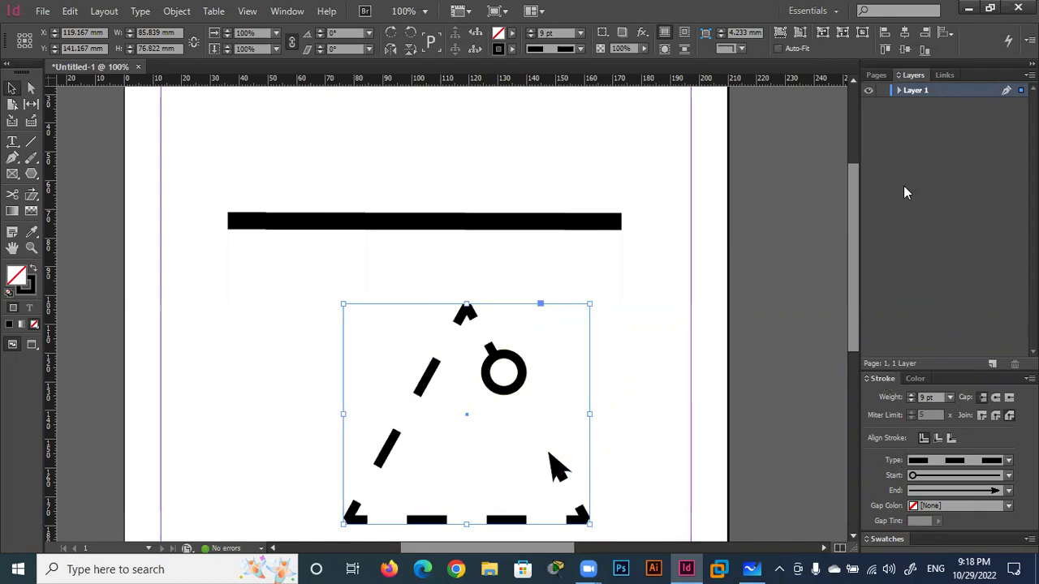
{"action": "left_click", "coordinate": [914, 75]}
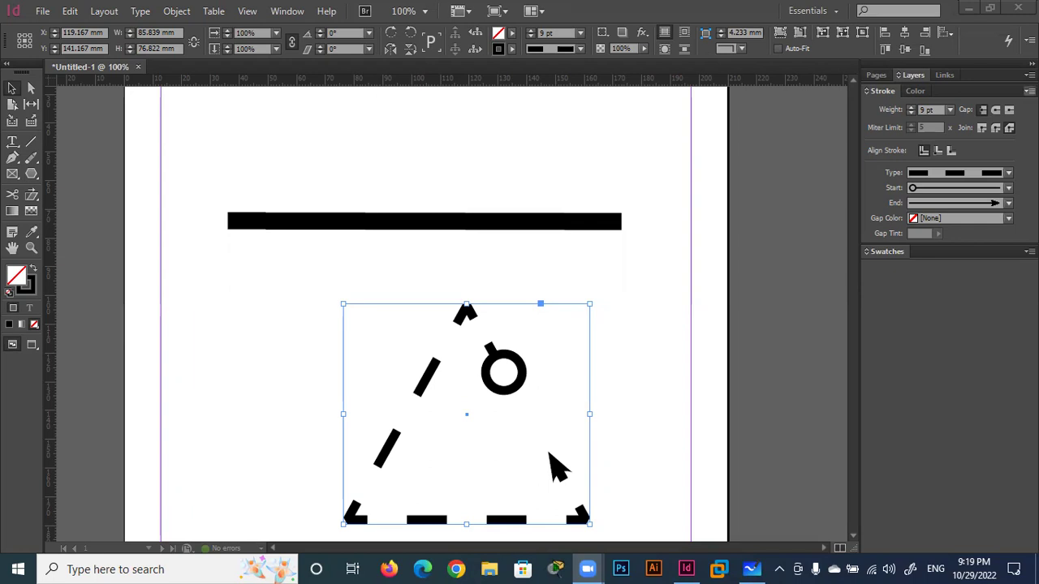
{"action": "left_click", "coordinate": [1029, 91]}
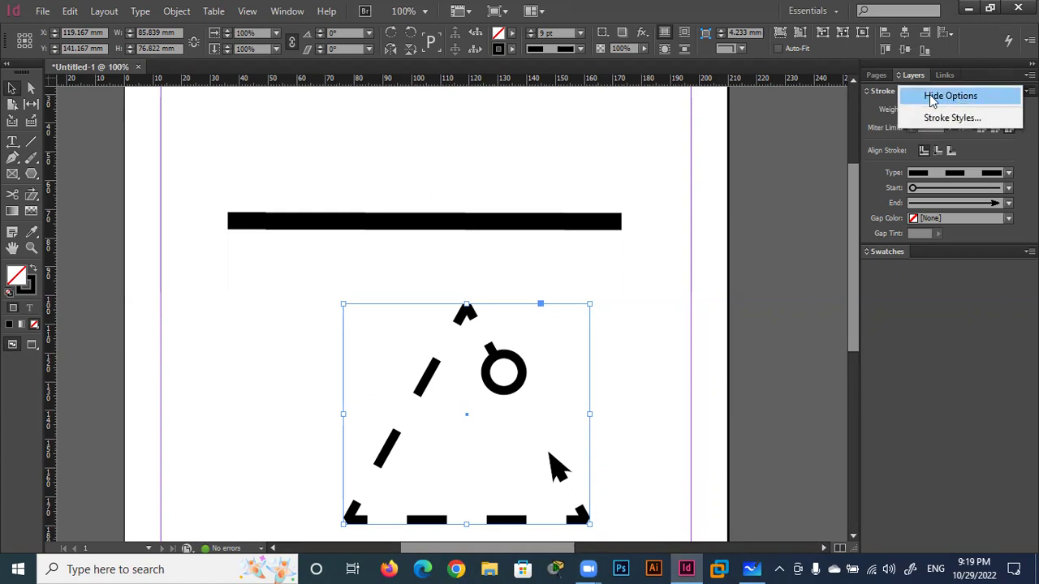
{"action": "left_click", "coordinate": [932, 98]}
{"action": "left_click", "coordinate": [1029, 91]}
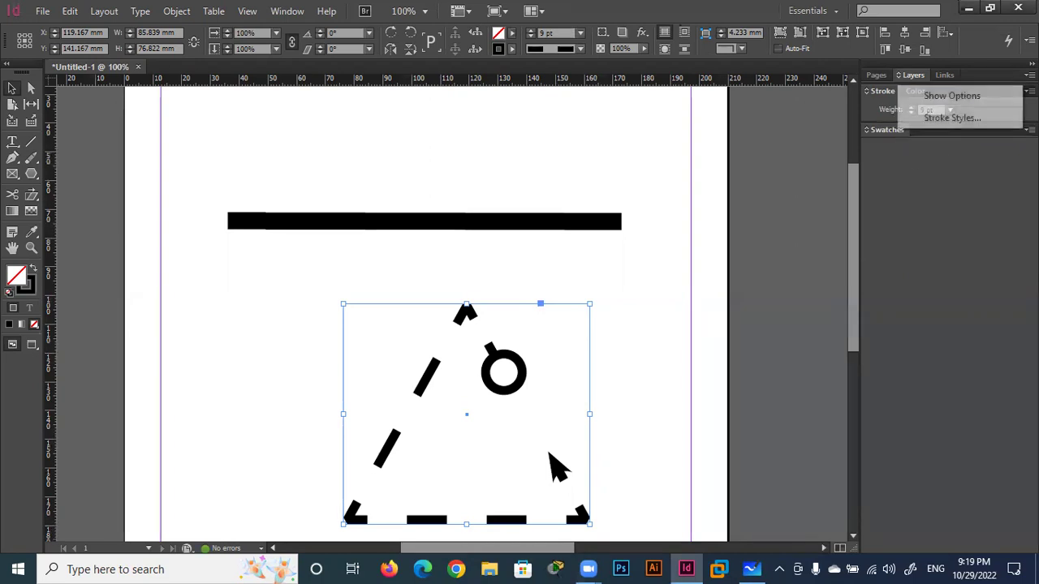
{"action": "left_click", "coordinate": [960, 99]}
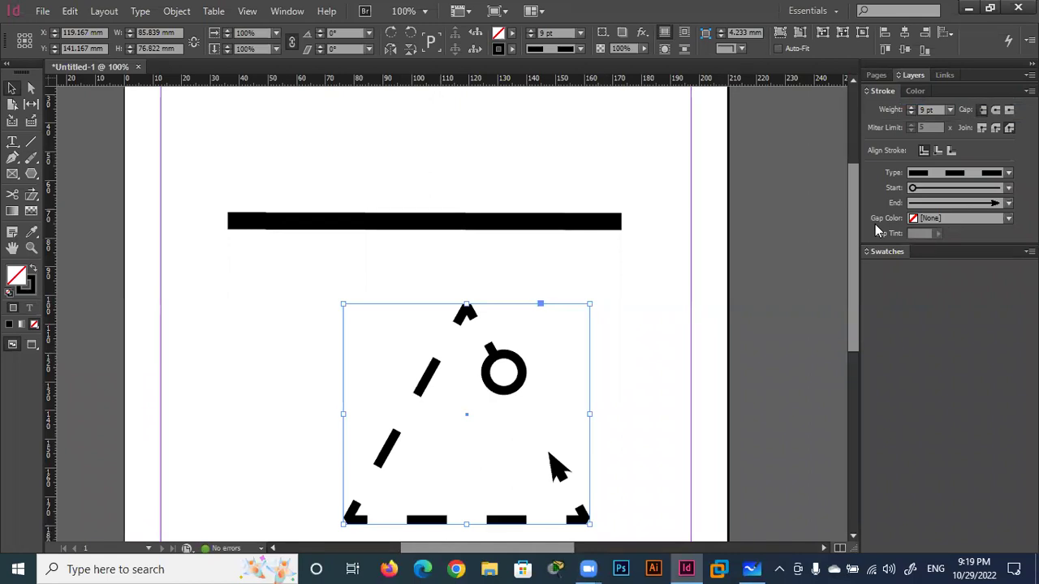
Give the dash gaps C=0 M=0 Y=100 K=0 yellow and adjust the gap tint slider
{"action": "left_click", "coordinate": [1007, 219]}
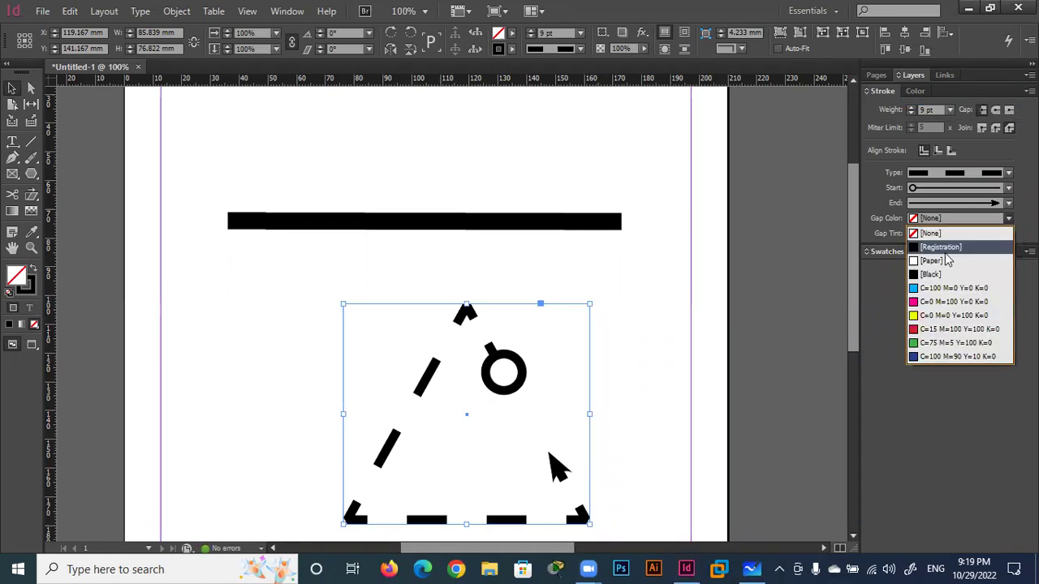
{"action": "left_click", "coordinate": [917, 316]}
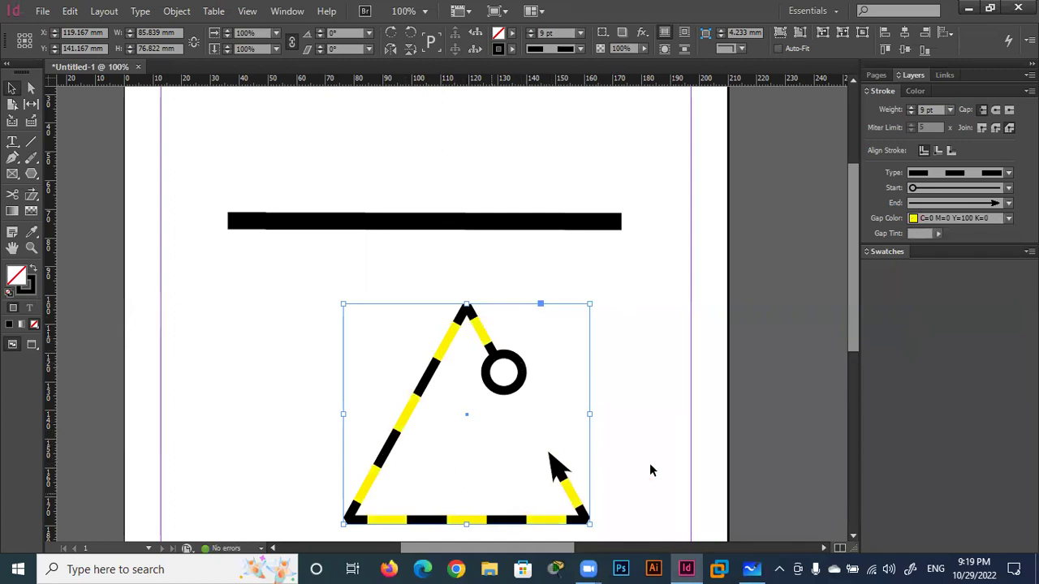
{"action": "left_click", "coordinate": [938, 233]}
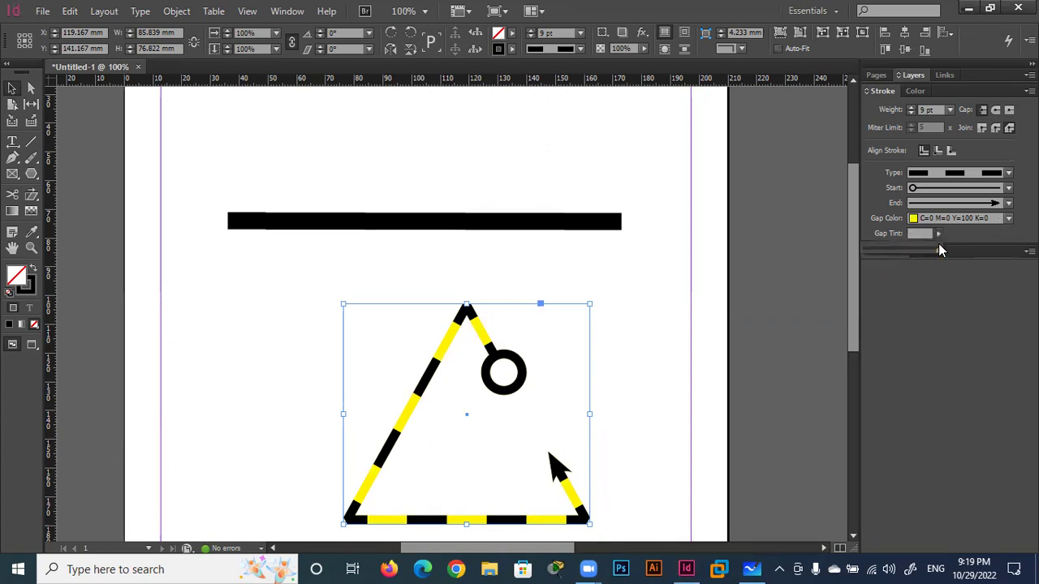
{"action": "mouse_move", "coordinate": [939, 248]}
{"action": "left_mouse_down"}
{"action": "mouse_move", "coordinate": [866, 252]}
{"action": "mouse_move", "coordinate": [957, 254]}
{"action": "left_mouse_up"}
Try White Diamond and Japanese Dots stroke types, then delete the dotted triangle
{"action": "left_click", "coordinate": [1009, 174]}
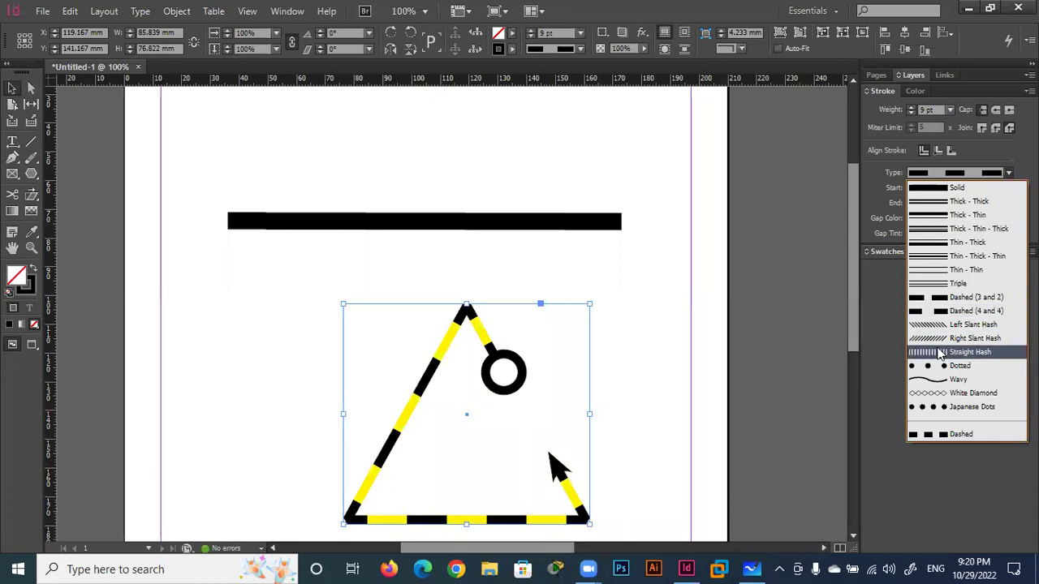
{"action": "left_click", "coordinate": [940, 393]}
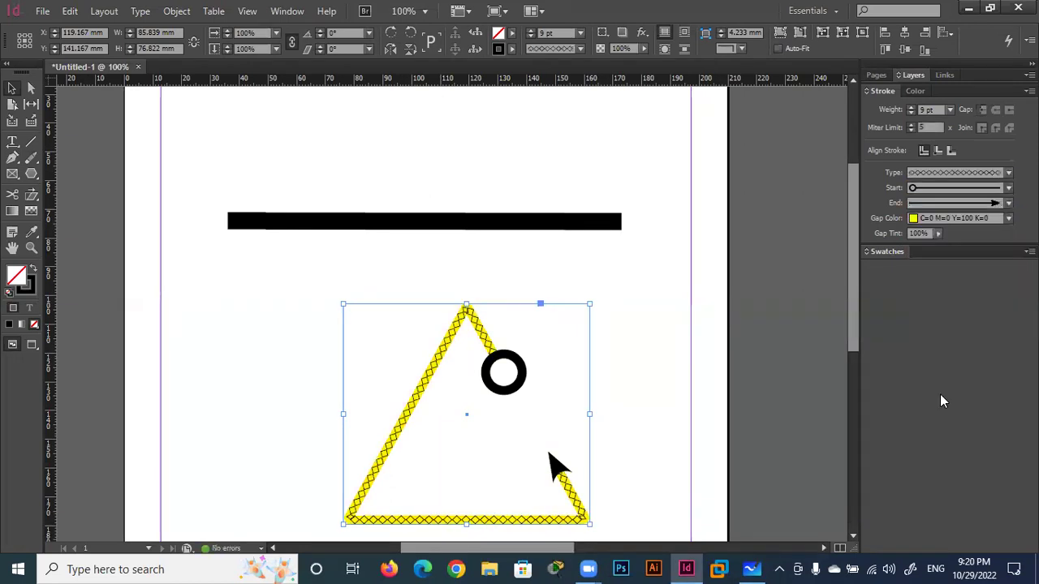
{"action": "left_click", "coordinate": [1008, 172]}
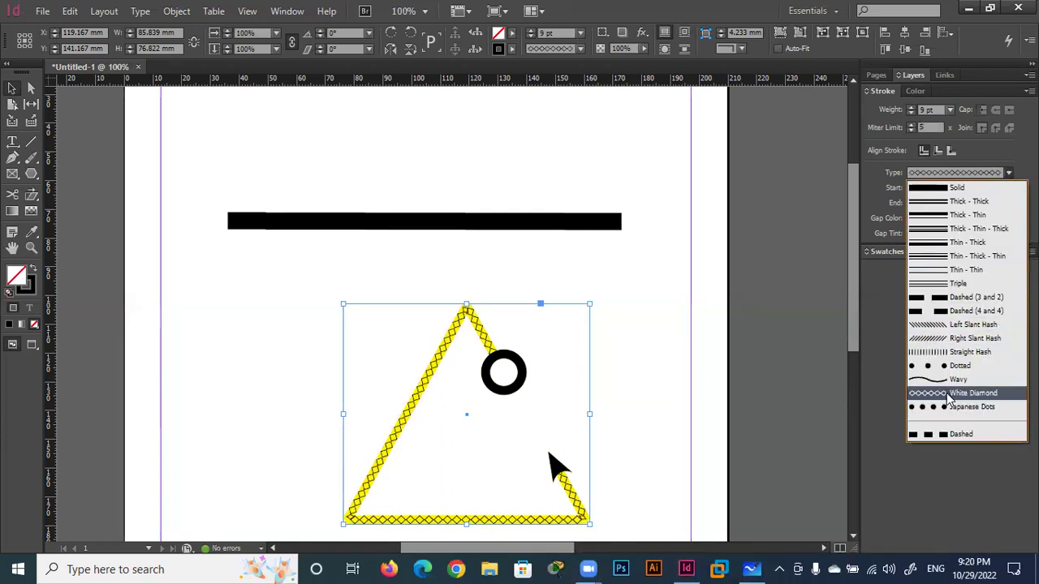
{"action": "left_click", "coordinate": [936, 404]}
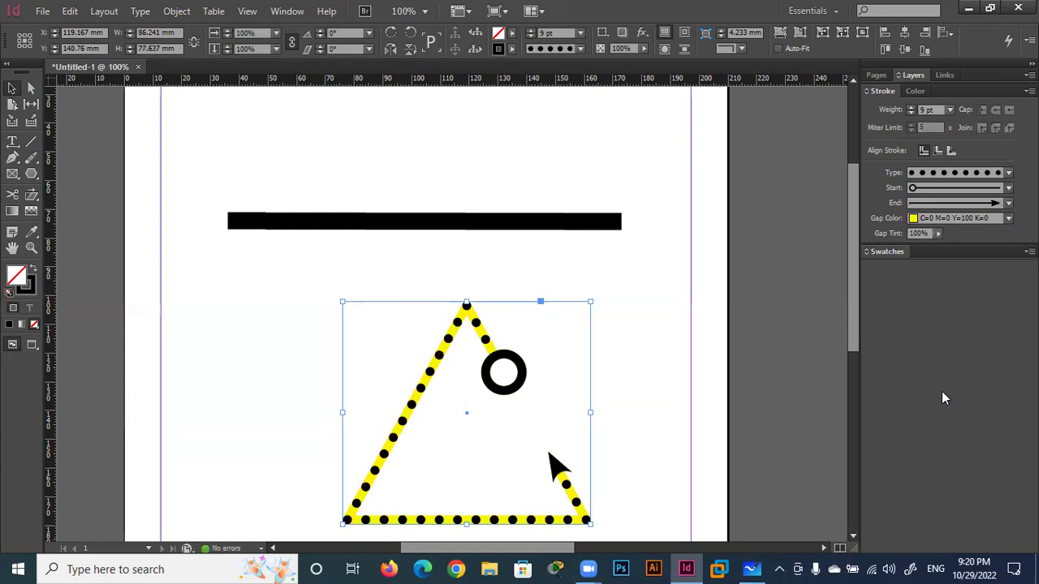
{"action": "left_click", "coordinate": [1008, 175]}
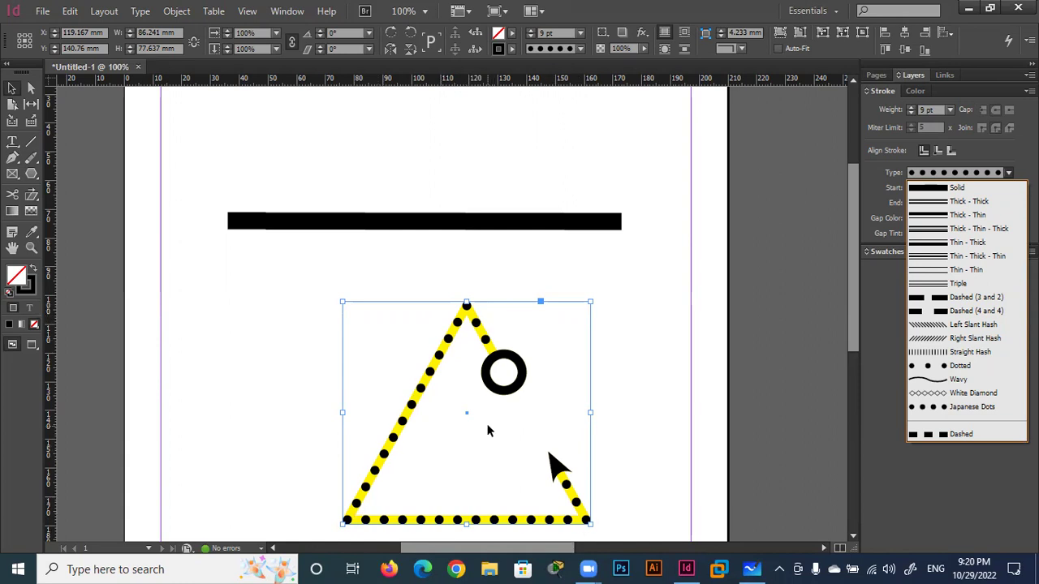
{"action": "left_click", "coordinate": [862, 177]}
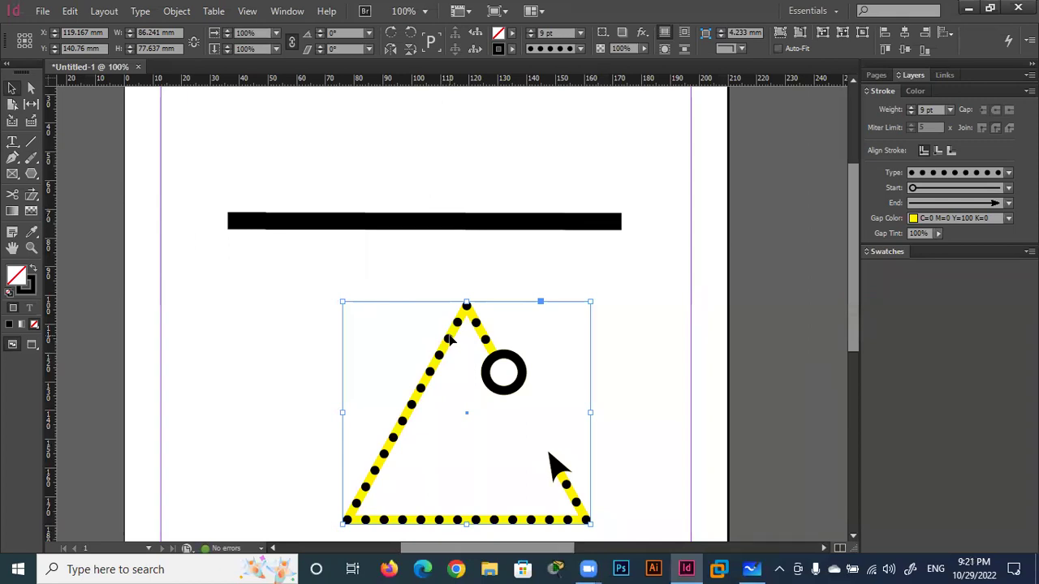
{"action": "key", "text": "Delete"}
Select and delete the thick black bar, then scroll to view the empty page
{"action": "left_click", "coordinate": [418, 225]}
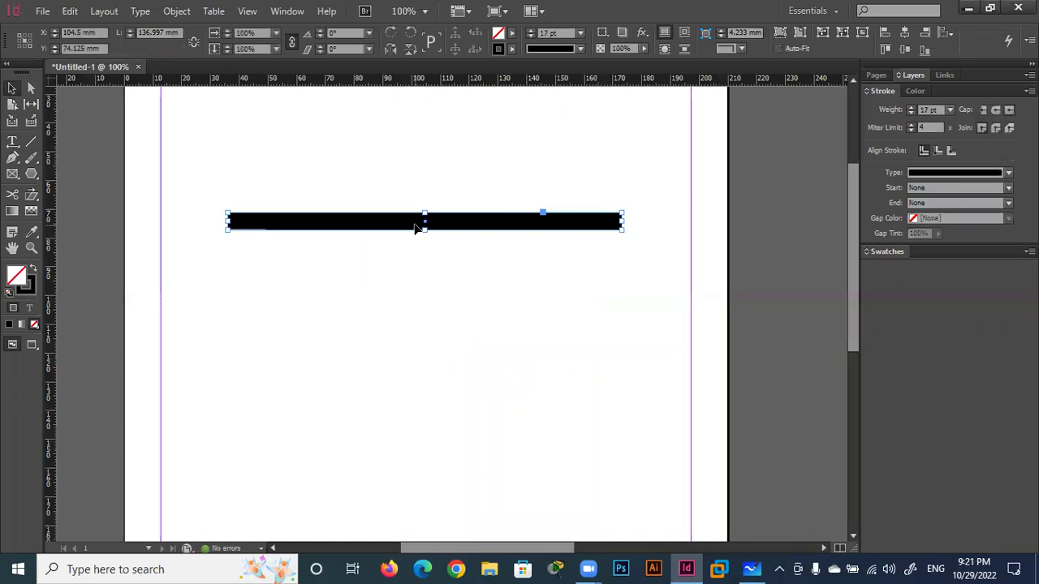
{"action": "key", "text": "Delete"}
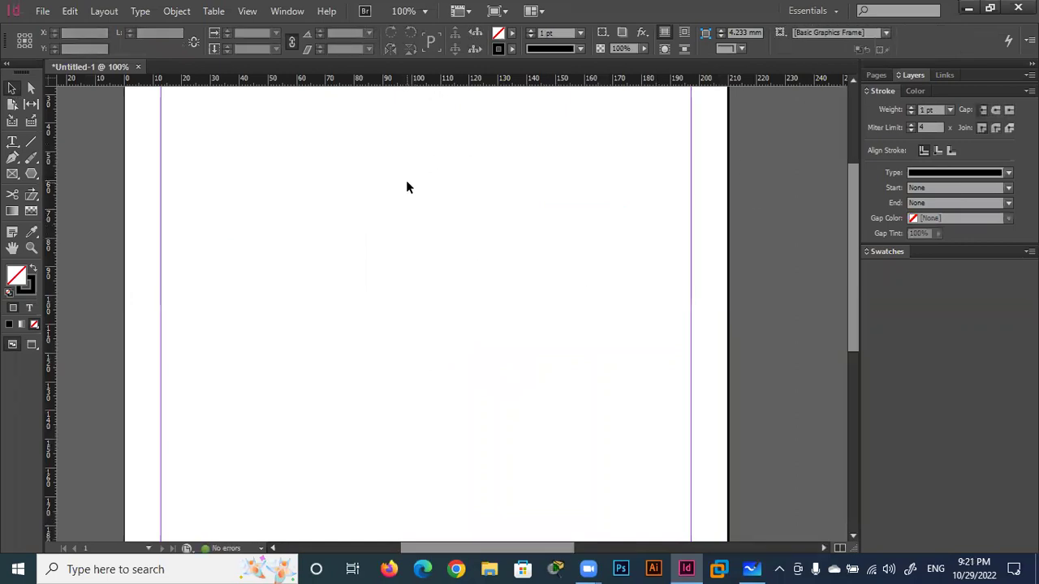
{"action": "left_click_drag", "start_coordinate": [851, 233], "coordinate": [851, 216]}
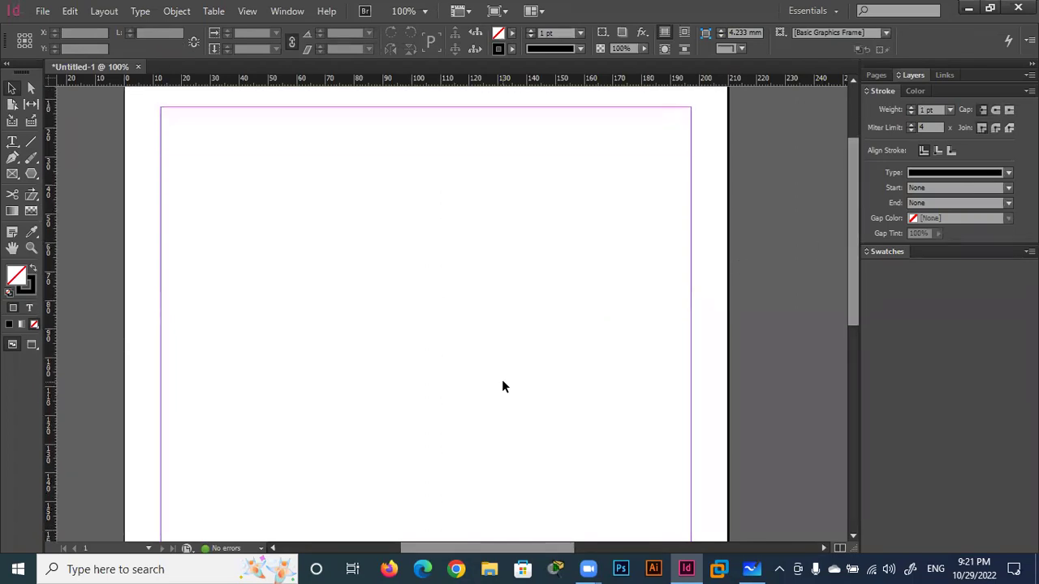
{"action": "scroll", "coordinate": [476, 382], "scroll_direction": "down", "scroll_amount": 2}
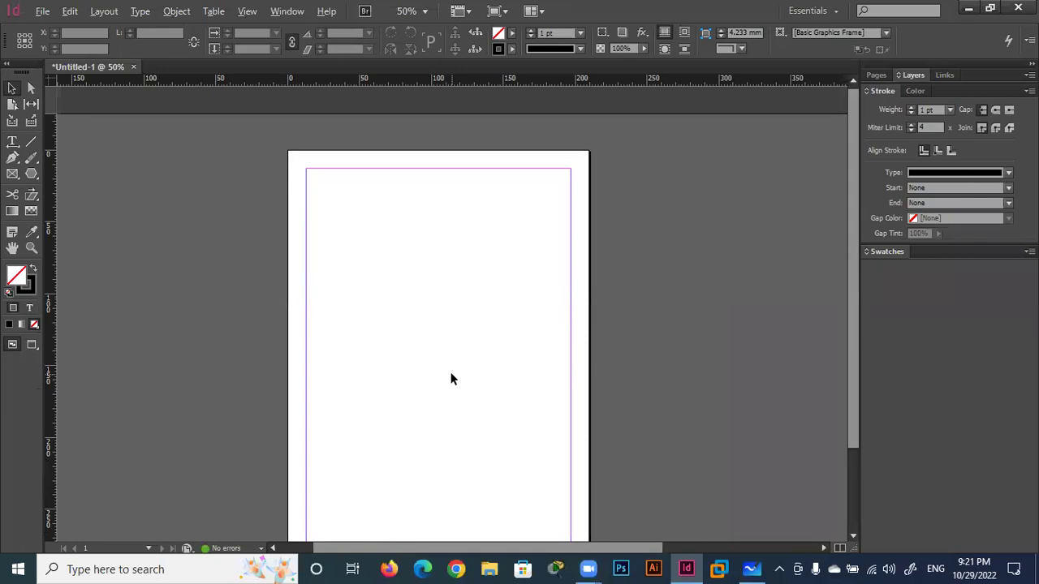
{"action": "scroll", "coordinate": [451, 377], "scroll_direction": "up", "scroll_amount": 1}
{"action": "scroll", "coordinate": [452, 379], "scroll_direction": "down", "scroll_amount": 1}
{"action": "mouse_move", "coordinate": [849, 183]}
{"action": "left_mouse_down"}
{"action": "mouse_move", "coordinate": [851, 235]}
{"action": "mouse_move", "coordinate": [852, 223]}
{"action": "left_mouse_up"}
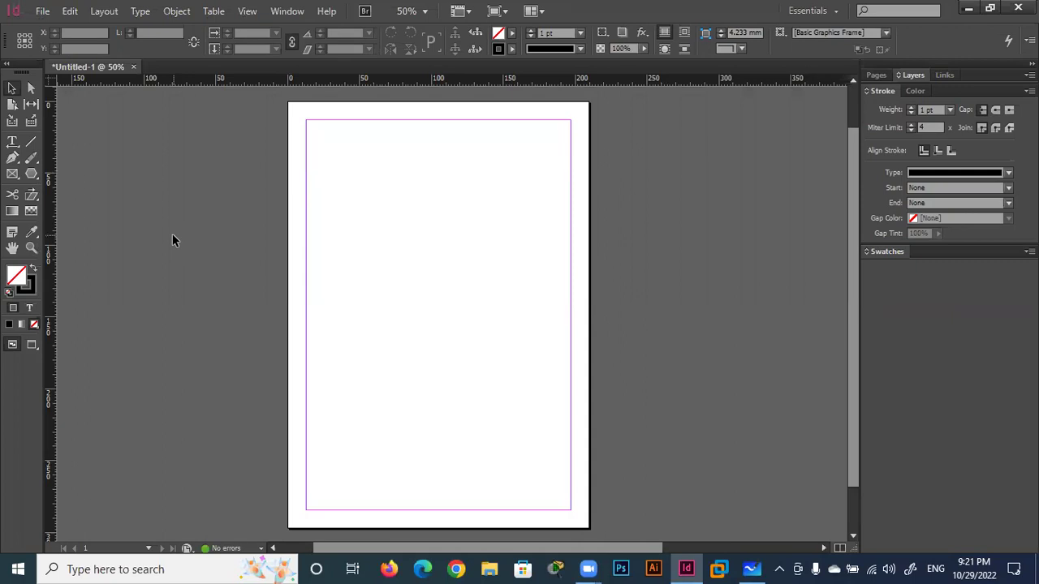
Draw a rectangle frame across the middle of the page with the Rectangle Frame Tool
{"action": "left_click", "coordinate": [12, 174]}
{"action": "right_click", "coordinate": [12, 176]}
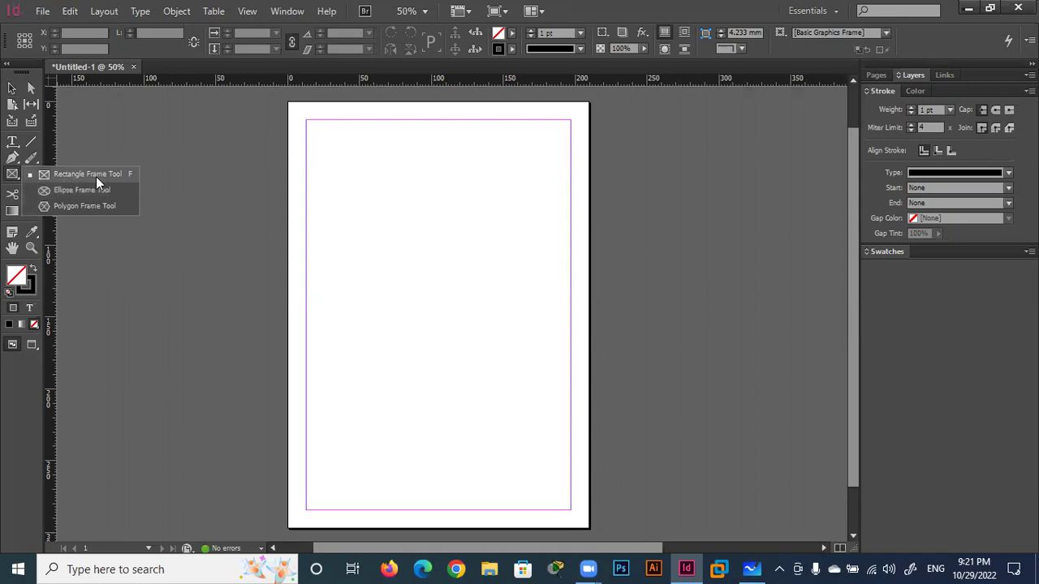
{"action": "left_click", "coordinate": [111, 176]}
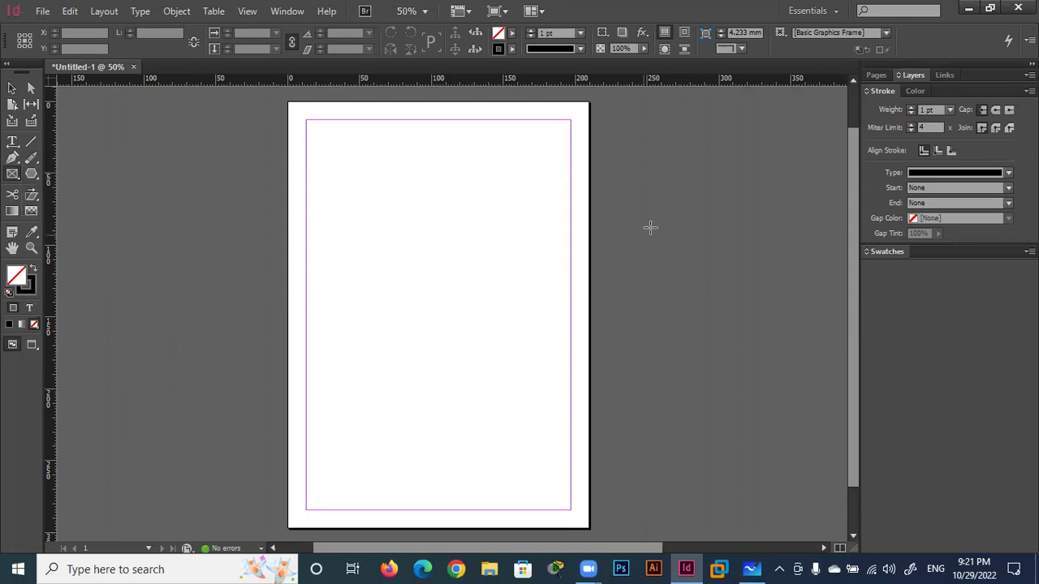
{"action": "mouse_move", "coordinate": [569, 208]}
{"action": "left_mouse_down"}
{"action": "mouse_move", "coordinate": [503, 238]}
{"action": "mouse_move", "coordinate": [306, 469]}
{"action": "left_mouse_up"}
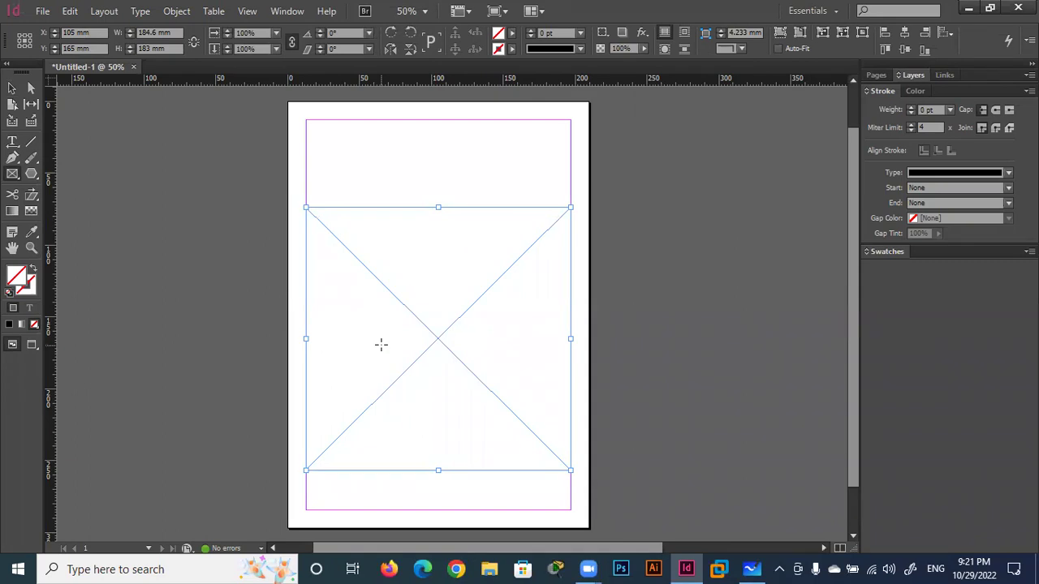
Turn the frame into an empty text frame with the Type tool, then reselect it
{"action": "left_click", "coordinate": [12, 143]}
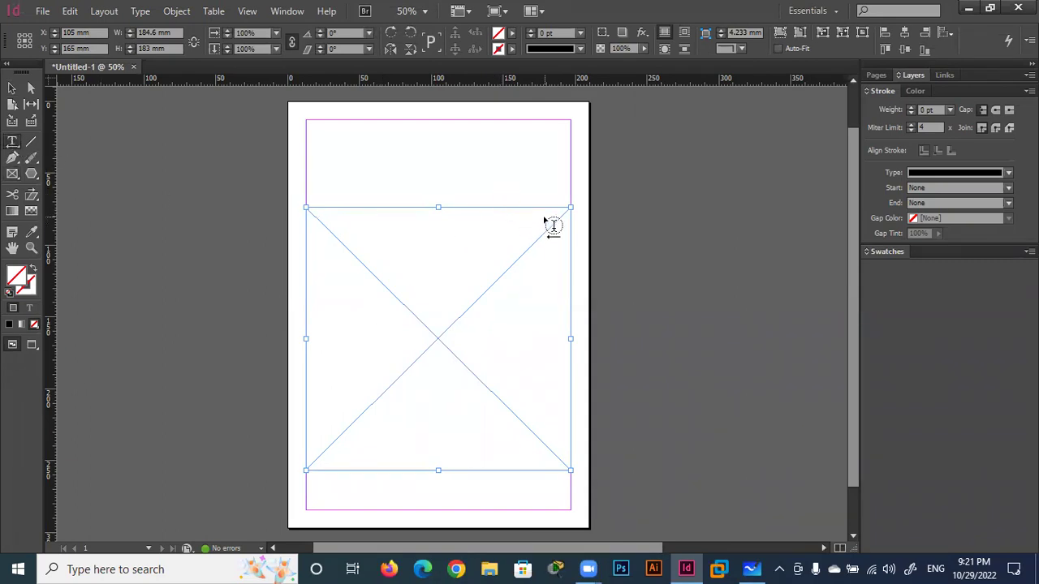
{"action": "left_click", "coordinate": [497, 314]}
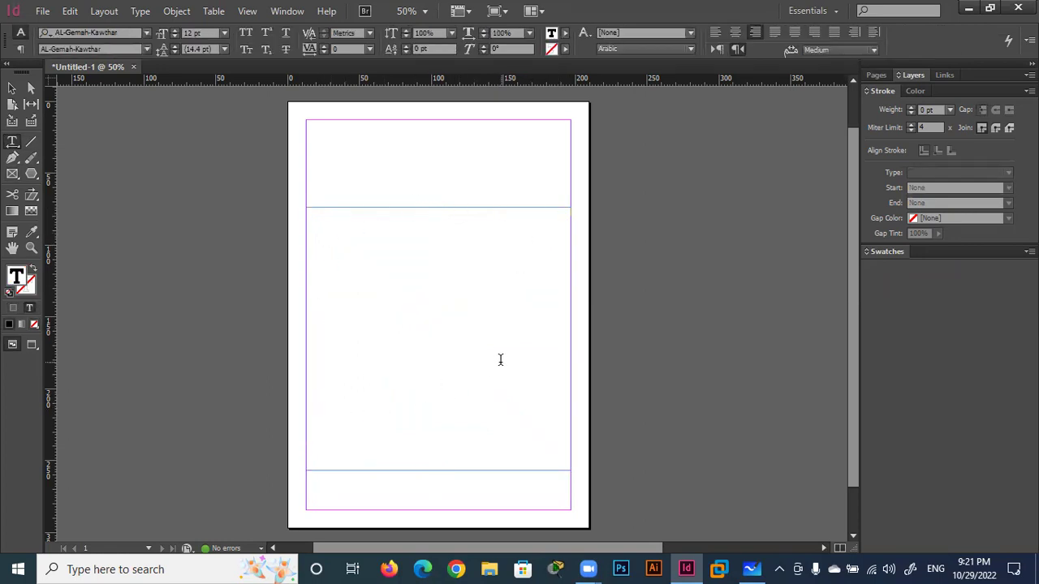
{"action": "left_click", "coordinate": [214, 10]}
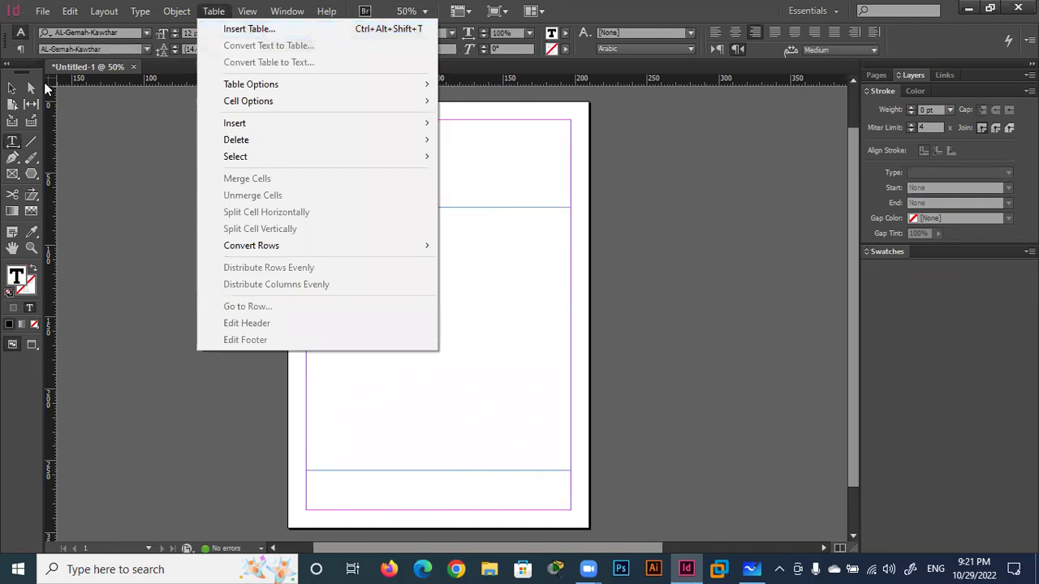
{"action": "left_click", "coordinate": [12, 87]}
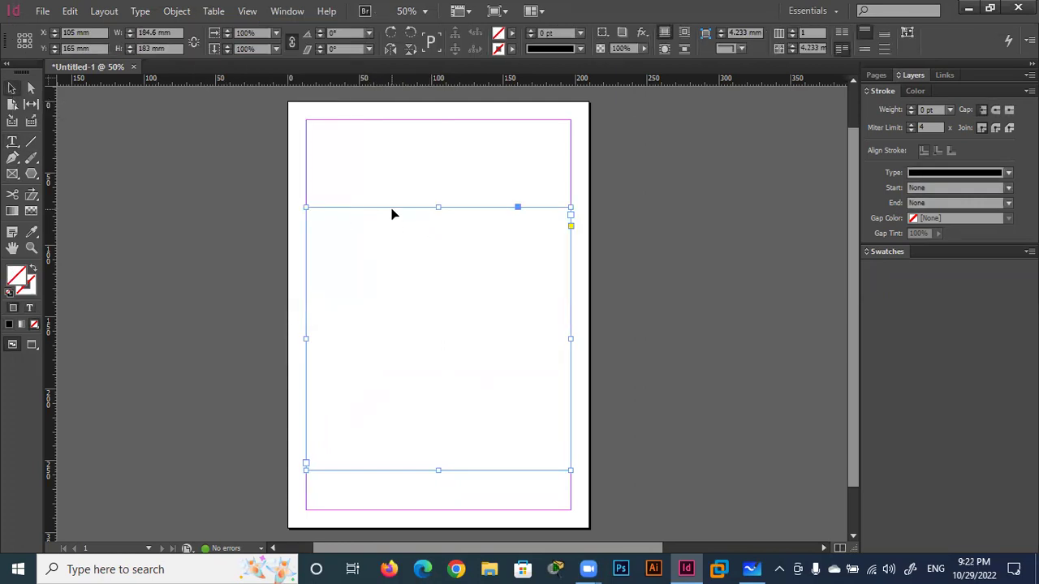
Delete the text frame and draw a new 182.3 × 163.5 mm rectangle frame across the upper-middle
{"action": "key", "text": "Delete"}
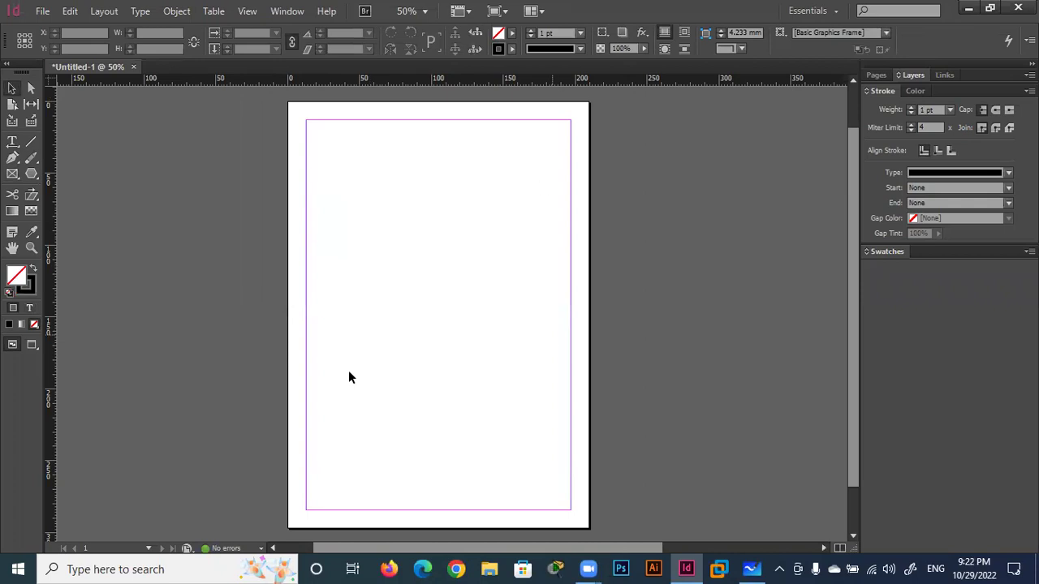
{"action": "left_click", "coordinate": [12, 175]}
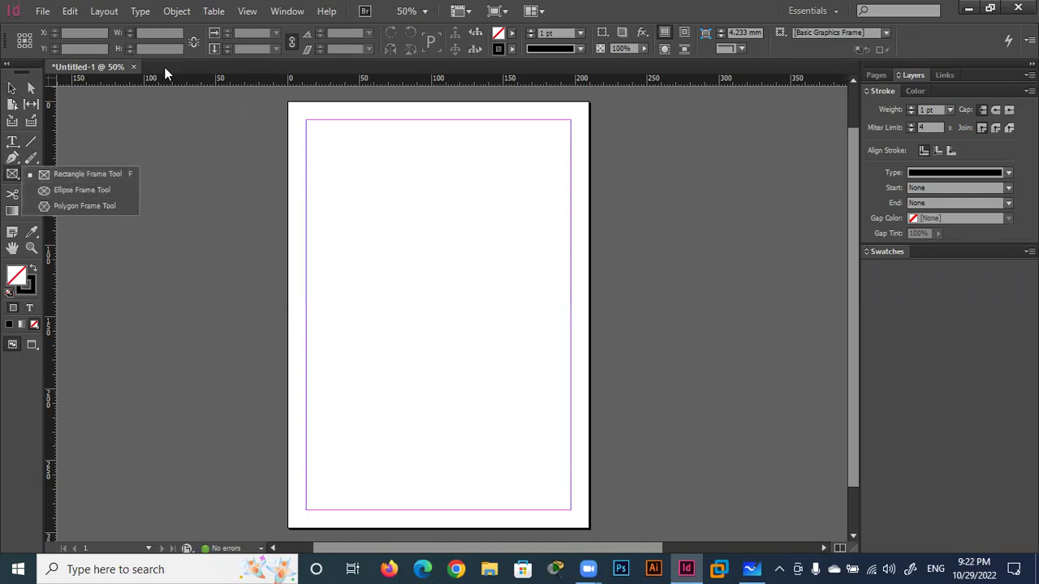
{"action": "key", "text": "alt+a"}
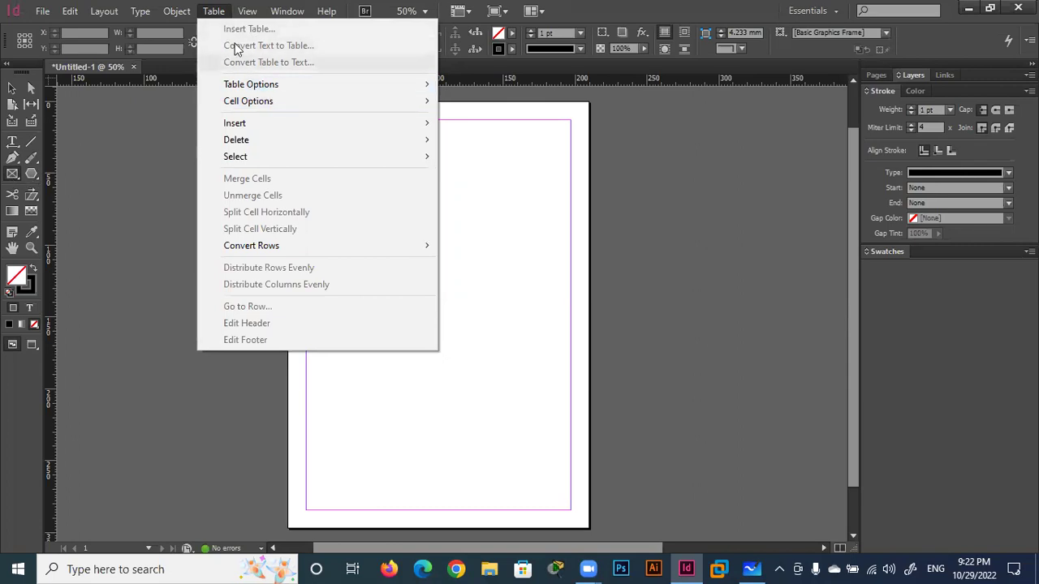
{"action": "left_click", "coordinate": [13, 177]}
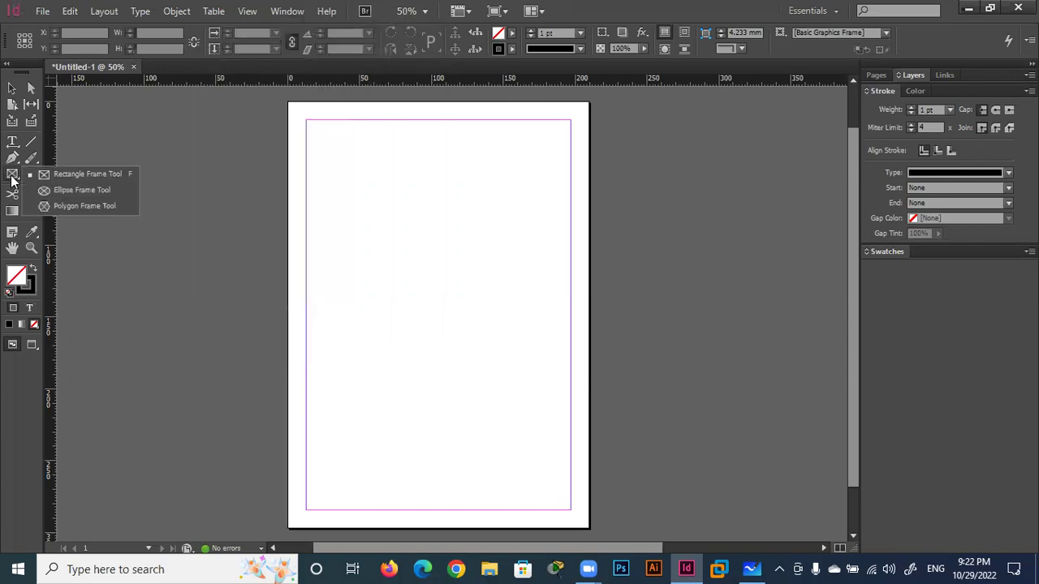
{"action": "left_click", "coordinate": [75, 174]}
{"action": "left_click_drag", "start_coordinate": [567, 187], "coordinate": [306, 423]}
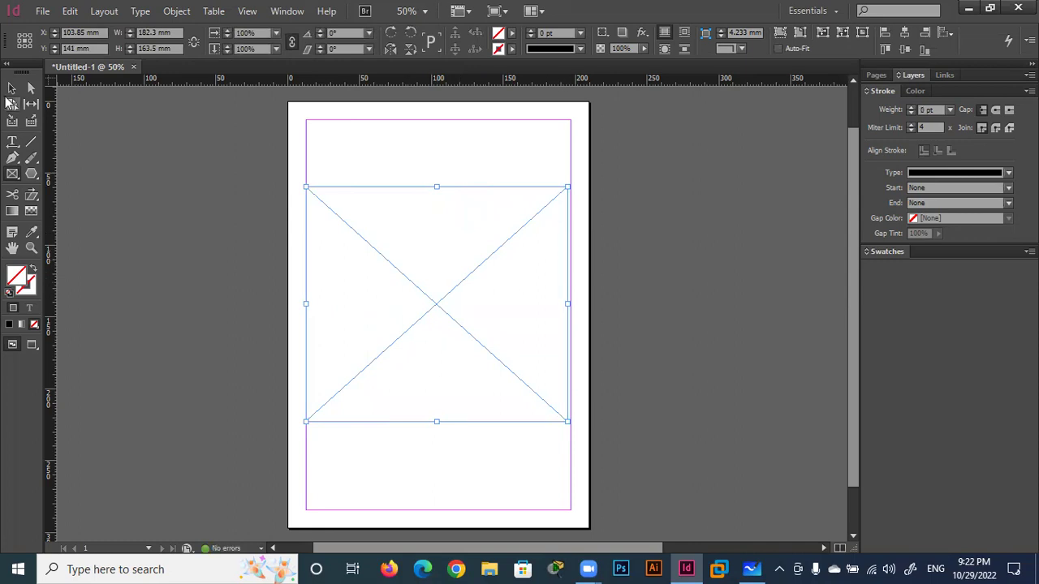
Widen the frame to the right margin (184.6 × 163.5 mm) and make it an empty text frame
{"action": "left_click", "coordinate": [12, 87]}
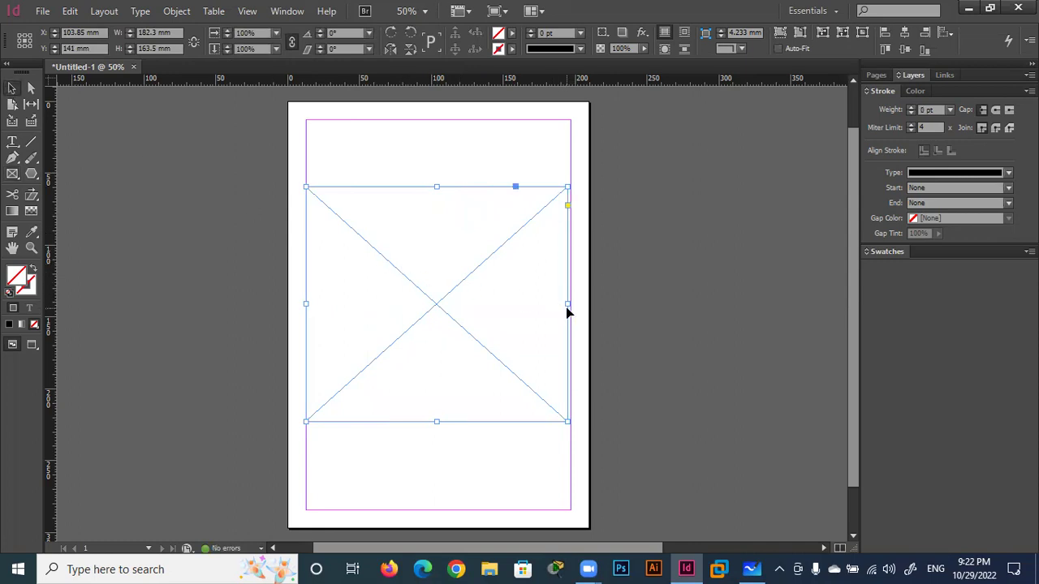
{"action": "left_click_drag", "start_coordinate": [567, 303], "coordinate": [571, 305]}
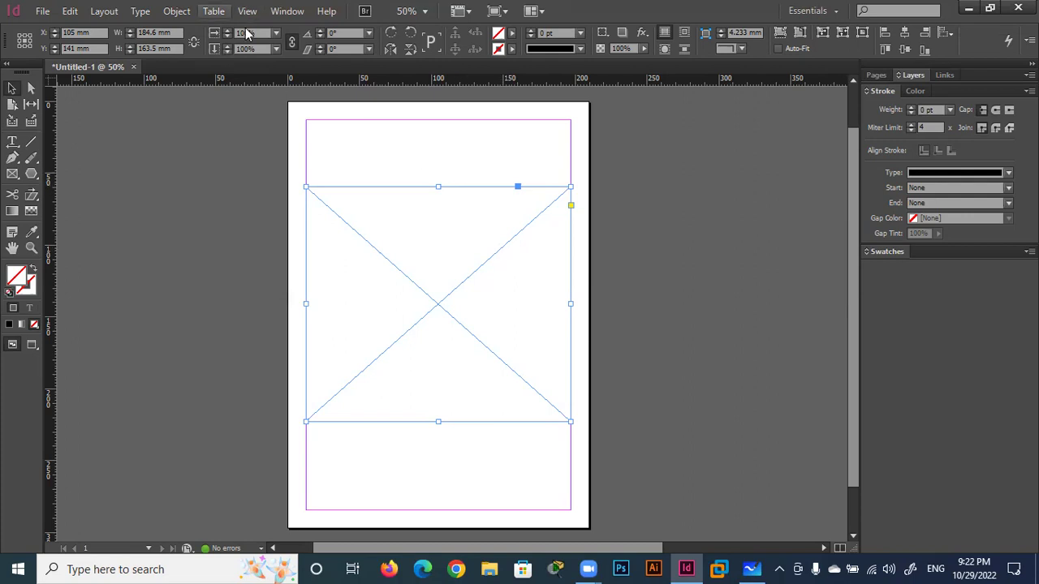
{"action": "left_click", "coordinate": [213, 11]}
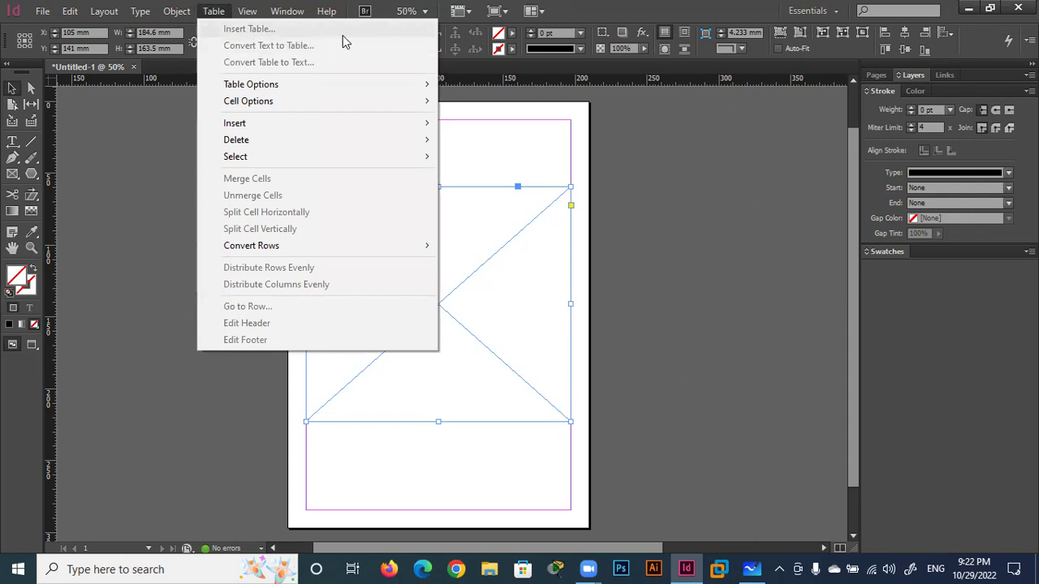
{"action": "left_click", "coordinate": [13, 143]}
{"action": "left_click_drag", "start_coordinate": [12, 142], "coordinate": [52, 140]}
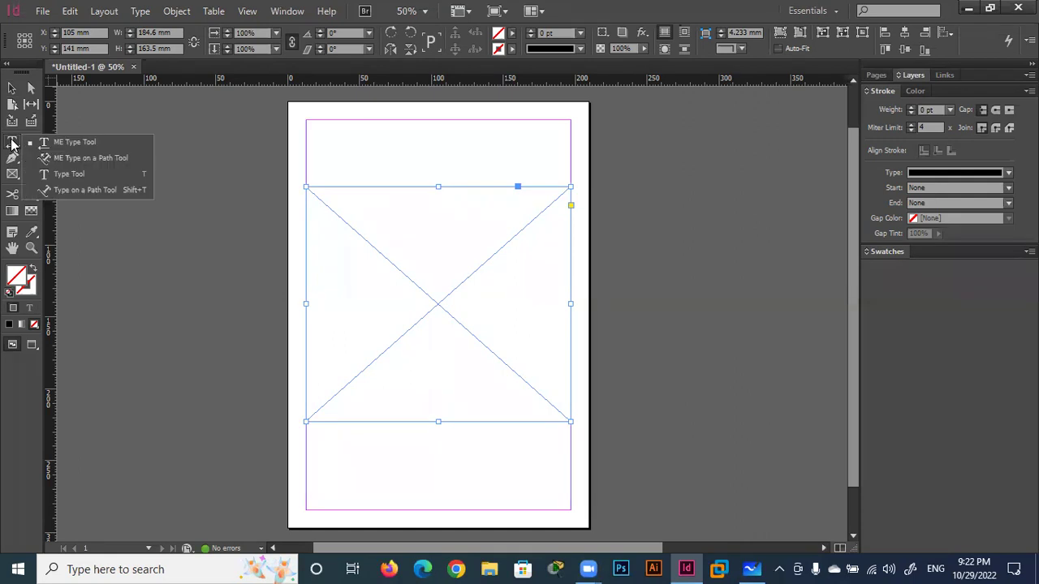
{"action": "left_click", "coordinate": [557, 205]}
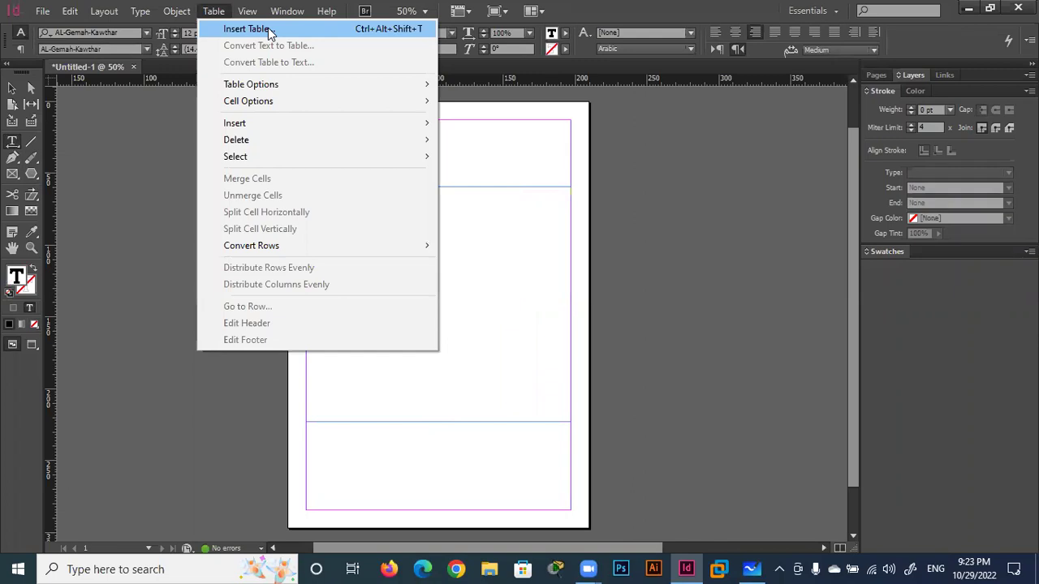
Start a new table, leave the Insert Table dialog open, and switch to Microsoft Whiteboard
{"action": "left_click", "coordinate": [268, 33]}
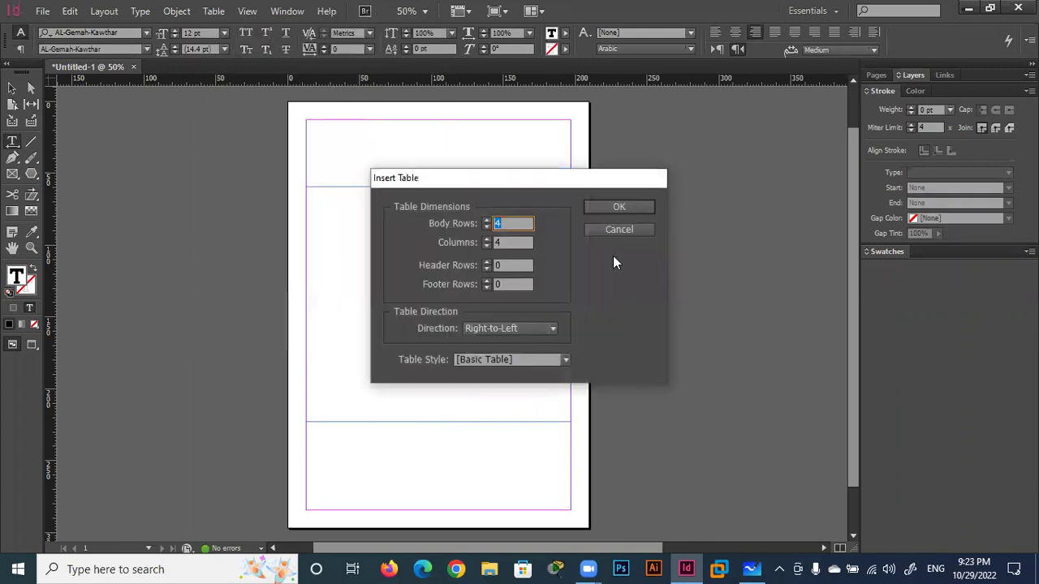
{"action": "left_click_drag", "start_coordinate": [466, 179], "coordinate": [582, 177]}
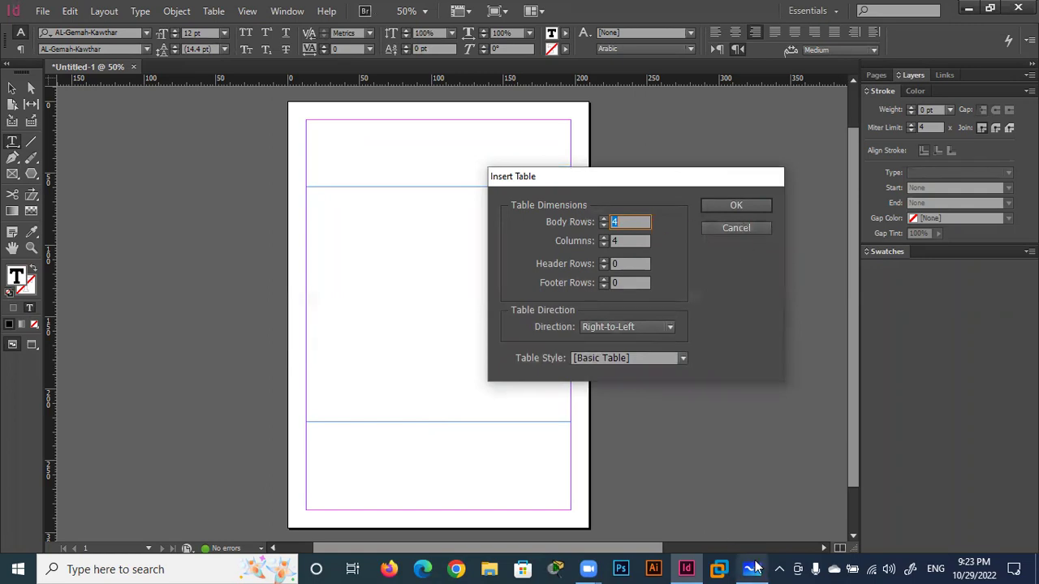
{"action": "mouse_move", "coordinate": [751, 569]}
{"action": "left_click", "coordinate": [690, 487]}
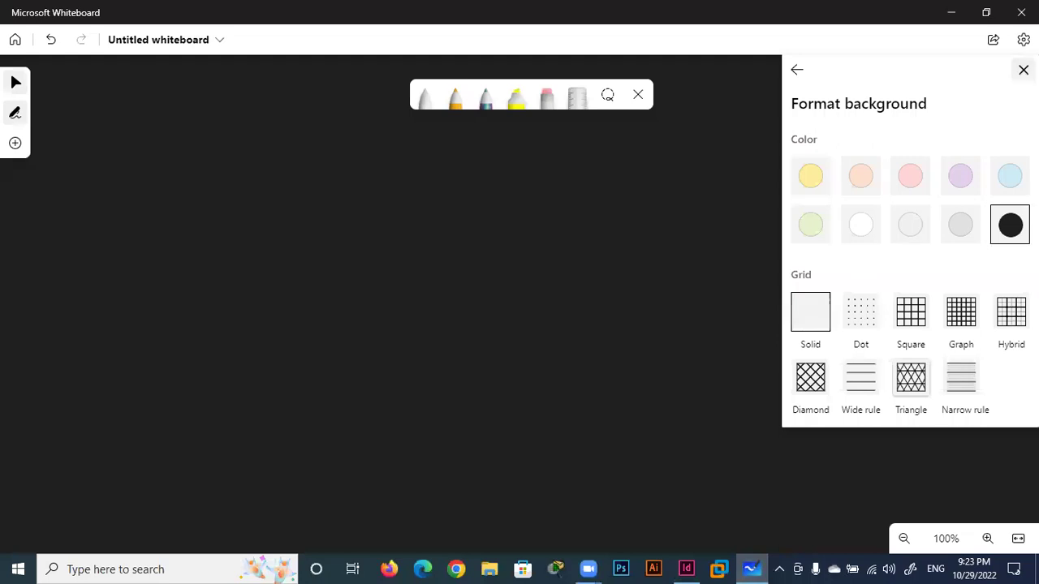
Close the background options and handwrite the quoted Arabic opening phrase with the white pen
{"action": "left_click", "coordinate": [1024, 70]}
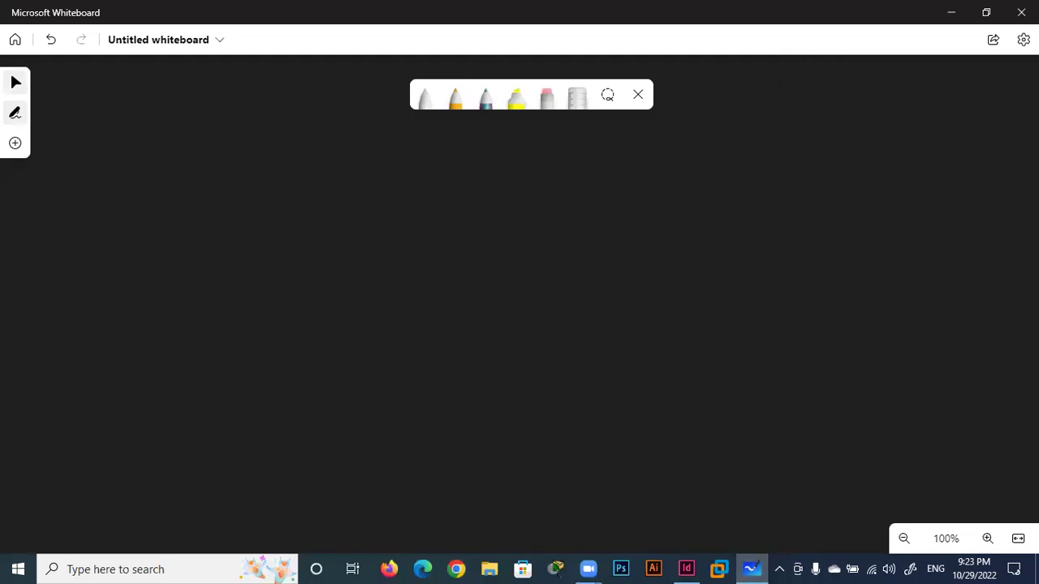
{"action": "left_click", "coordinate": [426, 96]}
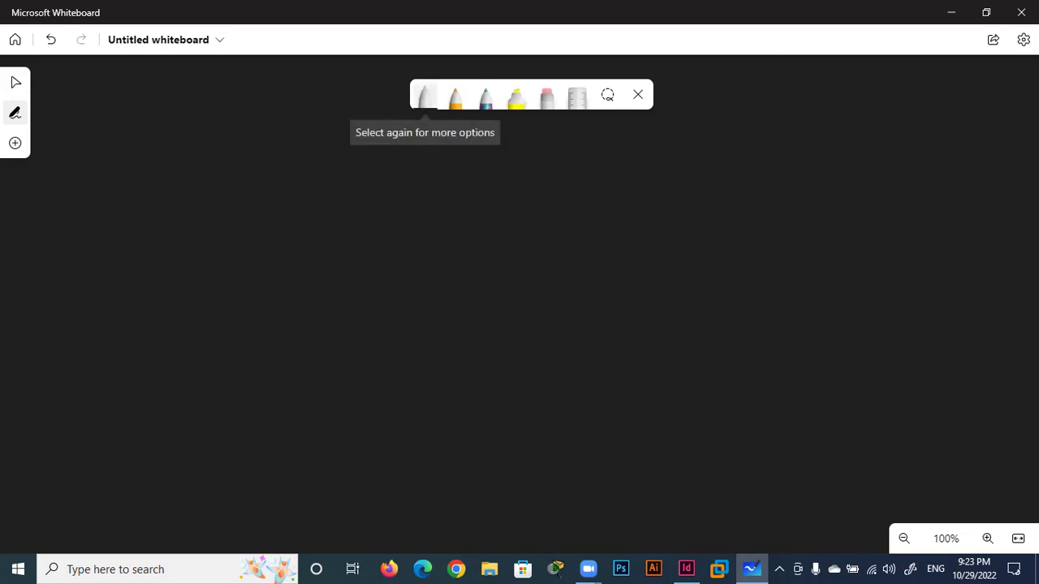
{"action": "left_click_drag", "start_coordinate": [885, 124], "coordinate": [889, 138]}
{"action": "mouse_move", "coordinate": [892, 126]}
{"action": "left_mouse_down"}
{"action": "mouse_move", "coordinate": [896, 140]}
{"action": "mouse_move", "coordinate": [695, 166]}
{"action": "left_mouse_up"}
{"action": "left_click", "coordinate": [865, 172]}
{"action": "mouse_move", "coordinate": [659, 120]}
{"action": "left_mouse_down"}
{"action": "mouse_move", "coordinate": [668, 146]}
{"action": "mouse_move", "coordinate": [647, 152]}
{"action": "left_mouse_up"}
{"action": "left_click_drag", "start_coordinate": [626, 115], "coordinate": [622, 143]}
{"action": "mouse_move", "coordinate": [599, 115]}
{"action": "left_mouse_down"}
{"action": "mouse_move", "coordinate": [578, 151]}
{"action": "mouse_move", "coordinate": [501, 162]}
{"action": "left_mouse_up"}
{"action": "mouse_move", "coordinate": [485, 120]}
{"action": "left_mouse_down"}
{"action": "mouse_move", "coordinate": [471, 154]}
{"action": "mouse_move", "coordinate": [417, 165]}
{"action": "mouse_move", "coordinate": [328, 127]}
{"action": "mouse_move", "coordinate": [315, 160]}
{"action": "left_mouse_up"}
{"action": "mouse_move", "coordinate": [280, 109]}
{"action": "left_mouse_down"}
{"action": "mouse_move", "coordinate": [273, 143]}
{"action": "mouse_move", "coordinate": [223, 159]}
{"action": "mouse_move", "coordinate": [168, 142]}
{"action": "mouse_move", "coordinate": [154, 170]}
{"action": "left_mouse_up"}
Underline each of the phrase's four Arabic words
{"action": "left_click_drag", "start_coordinate": [904, 187], "coordinate": [805, 193]}
{"action": "mouse_move", "coordinate": [696, 192]}
{"action": "left_mouse_down"}
{"action": "mouse_move", "coordinate": [595, 193]}
{"action": "mouse_move", "coordinate": [609, 201]}
{"action": "left_mouse_up"}
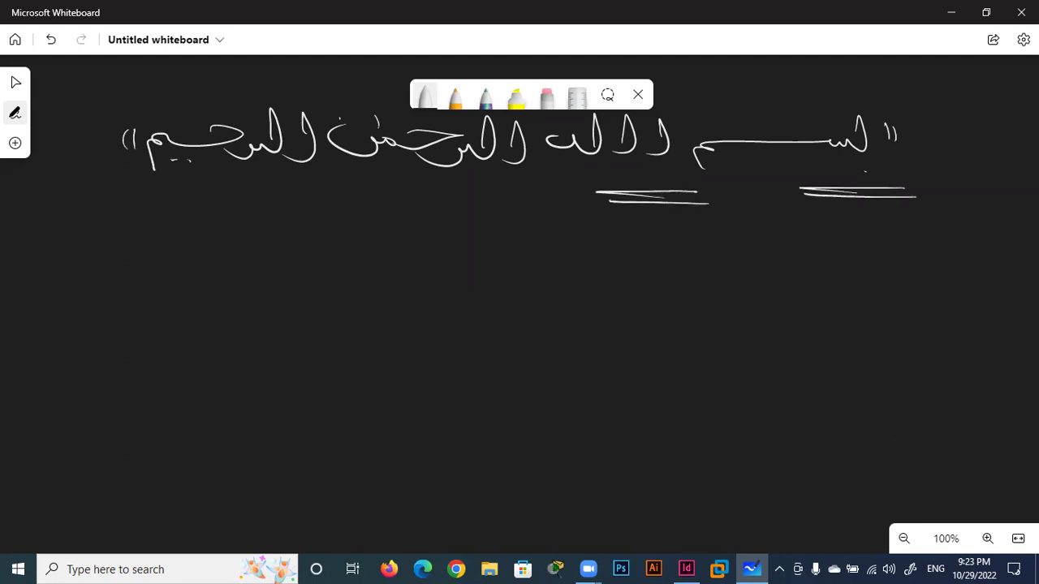
{"action": "left_click_drag", "start_coordinate": [463, 198], "coordinate": [375, 197]}
{"action": "left_click_drag", "start_coordinate": [474, 211], "coordinate": [375, 207]}
{"action": "left_click_drag", "start_coordinate": [217, 201], "coordinate": [119, 216]}
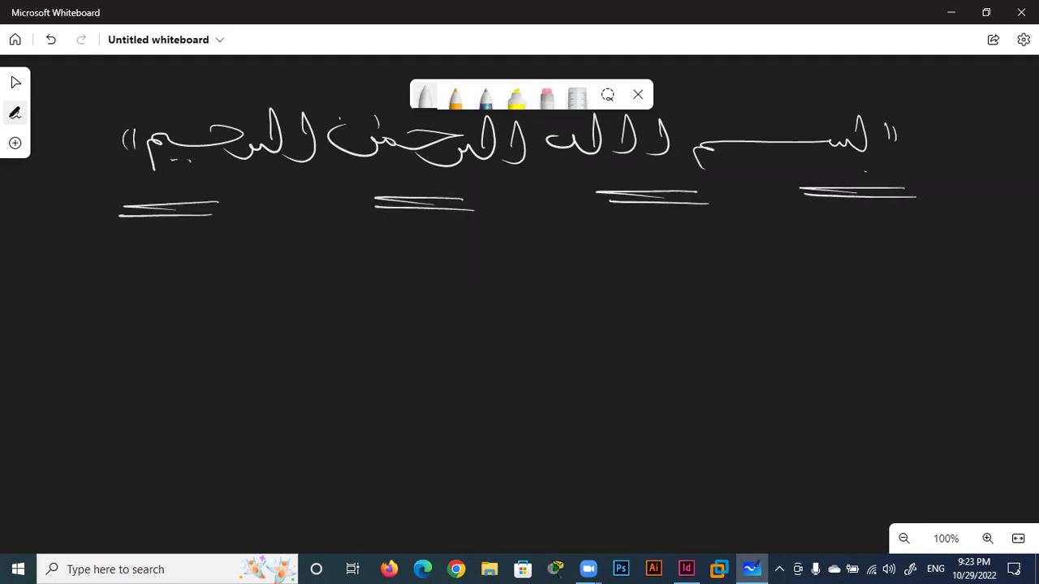
{"action": "scroll", "coordinate": [661, 325], "scroll_direction": "down", "scroll_amount": 3}
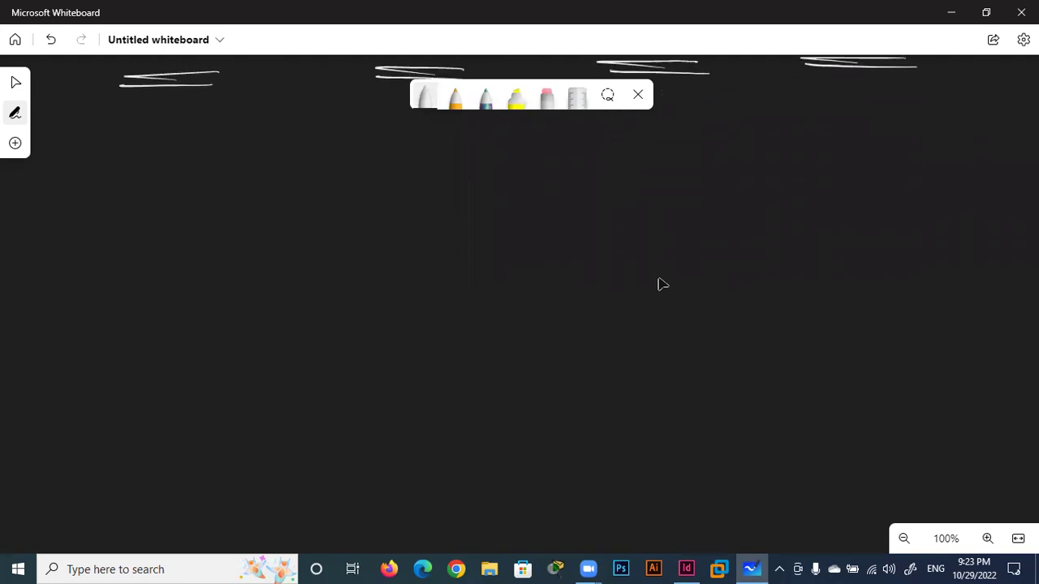
Draw the table rectangle with five horizontal row dividers
{"action": "mouse_move", "coordinate": [802, 177]}
{"action": "left_mouse_down"}
{"action": "mouse_move", "coordinate": [269, 212]}
{"action": "mouse_move", "coordinate": [271, 474]}
{"action": "left_mouse_up"}
{"action": "mouse_move", "coordinate": [804, 180]}
{"action": "left_mouse_down"}
{"action": "mouse_move", "coordinate": [795, 305]}
{"action": "mouse_move", "coordinate": [803, 493]}
{"action": "mouse_move", "coordinate": [243, 493]}
{"action": "left_mouse_up"}
{"action": "left_click_drag", "start_coordinate": [274, 273], "coordinate": [784, 270]}
{"action": "left_click_drag", "start_coordinate": [288, 316], "coordinate": [792, 323]}
{"action": "left_click_drag", "start_coordinate": [271, 362], "coordinate": [810, 361]}
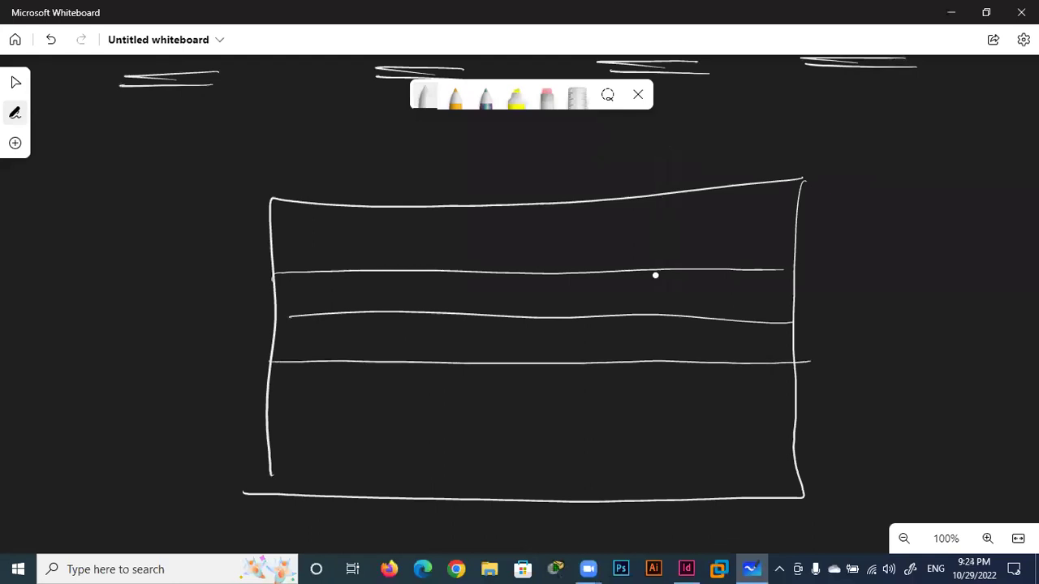
{"action": "mouse_move", "coordinate": [265, 408]}
{"action": "left_mouse_down"}
{"action": "mouse_move", "coordinate": [633, 404]}
{"action": "mouse_move", "coordinate": [820, 417]}
{"action": "left_mouse_up"}
{"action": "left_click_drag", "start_coordinate": [271, 443], "coordinate": [799, 445]}
Add five vertical column dividers, then begin the Arabic definition at top right
{"action": "mouse_move", "coordinate": [692, 198]}
{"action": "left_mouse_down"}
{"action": "mouse_move", "coordinate": [687, 395]}
{"action": "mouse_move", "coordinate": [713, 485]}
{"action": "left_mouse_up"}
{"action": "left_click_drag", "start_coordinate": [604, 208], "coordinate": [628, 503]}
{"action": "left_click_drag", "start_coordinate": [525, 209], "coordinate": [536, 500]}
{"action": "left_click_drag", "start_coordinate": [449, 208], "coordinate": [455, 499]}
{"action": "left_click_drag", "start_coordinate": [365, 212], "coordinate": [376, 492]}
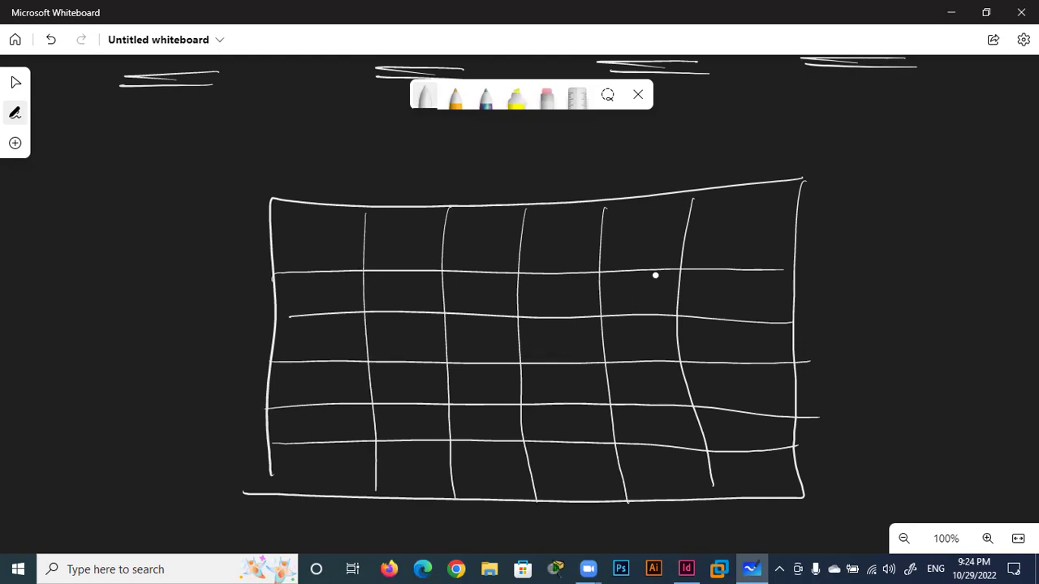
{"action": "mouse_move", "coordinate": [955, 107]}
{"action": "left_mouse_down"}
{"action": "mouse_move", "coordinate": [915, 123]}
{"action": "mouse_move", "coordinate": [806, 120]}
{"action": "mouse_move", "coordinate": [785, 138]}
{"action": "left_mouse_up"}
{"action": "mouse_move", "coordinate": [773, 112]}
{"action": "left_mouse_down"}
{"action": "mouse_move", "coordinate": [733, 163]}
{"action": "mouse_move", "coordinate": [682, 144]}
{"action": "mouse_move", "coordinate": [350, 139]}
{"action": "mouse_move", "coordinate": [351, 165]}
{"action": "mouse_move", "coordinate": [305, 145]}
{"action": "mouse_move", "coordinate": [293, 165]}
{"action": "left_mouse_up"}
Finish the Arabic definition line and handwrite the labels Row and Coulmn
{"action": "left_click", "coordinate": [641, 130]}
{"action": "mouse_move", "coordinate": [295, 160]}
{"action": "left_mouse_down"}
{"action": "mouse_move", "coordinate": [268, 173]}
{"action": "mouse_move", "coordinate": [223, 154]}
{"action": "mouse_move", "coordinate": [148, 172]}
{"action": "left_mouse_up"}
{"action": "left_click_drag", "start_coordinate": [130, 155], "coordinate": [106, 172]}
{"action": "left_click_drag", "start_coordinate": [99, 151], "coordinate": [78, 175]}
{"action": "mouse_move", "coordinate": [89, 158]}
{"action": "left_mouse_down"}
{"action": "mouse_move", "coordinate": [65, 179]}
{"action": "mouse_move", "coordinate": [38, 177]}
{"action": "left_mouse_up"}
{"action": "left_click_drag", "start_coordinate": [664, 187], "coordinate": [756, 161]}
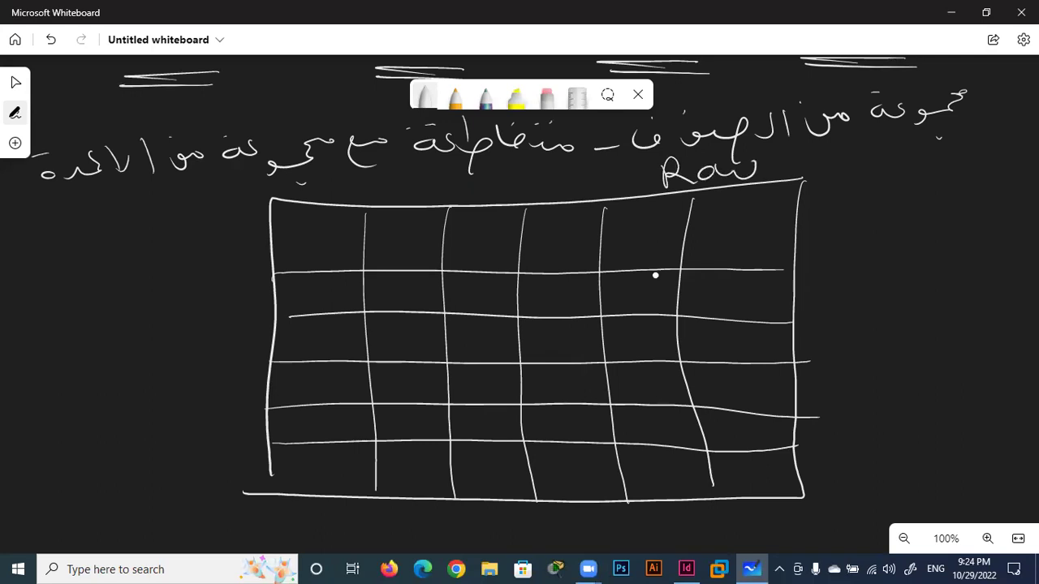
{"action": "mouse_move", "coordinate": [63, 200]}
{"action": "left_mouse_down"}
{"action": "mouse_move", "coordinate": [65, 221]}
{"action": "mouse_move", "coordinate": [105, 199]}
{"action": "mouse_move", "coordinate": [126, 216]}
{"action": "mouse_move", "coordinate": [177, 213]}
{"action": "left_mouse_up"}
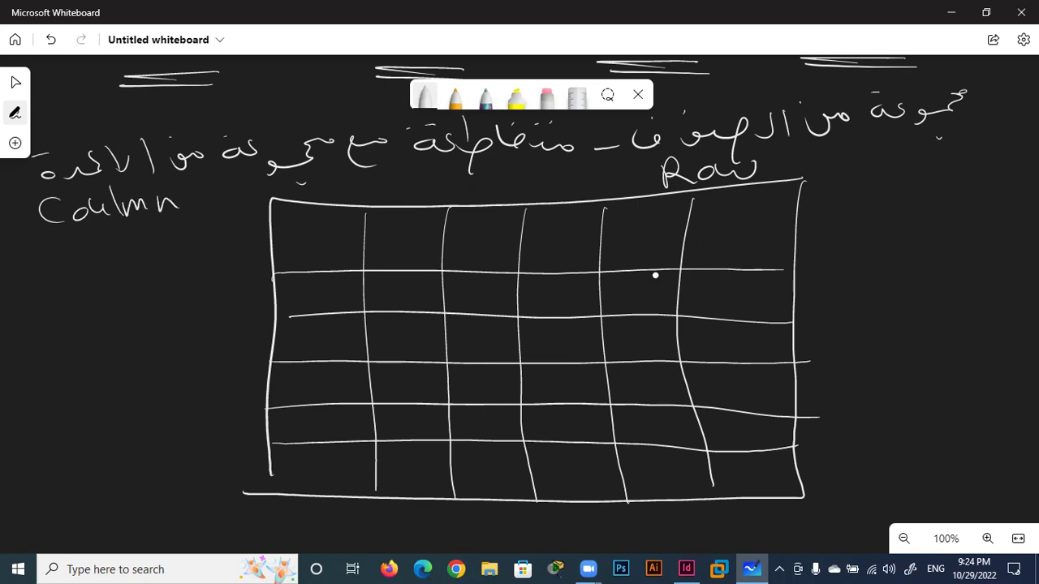
Write Arabic example notes at the left and an underlined Cells label
{"action": "left_click_drag", "start_coordinate": [224, 258], "coordinate": [191, 271]}
{"action": "mouse_move", "coordinate": [184, 234]}
{"action": "left_mouse_down"}
{"action": "mouse_move", "coordinate": [178, 263]}
{"action": "mouse_move", "coordinate": [143, 278]}
{"action": "mouse_move", "coordinate": [128, 270]}
{"action": "mouse_move", "coordinate": [80, 294]}
{"action": "left_mouse_up"}
{"action": "mouse_move", "coordinate": [106, 230]}
{"action": "left_mouse_down"}
{"action": "mouse_move", "coordinate": [43, 299]}
{"action": "mouse_move", "coordinate": [52, 287]}
{"action": "left_mouse_up"}
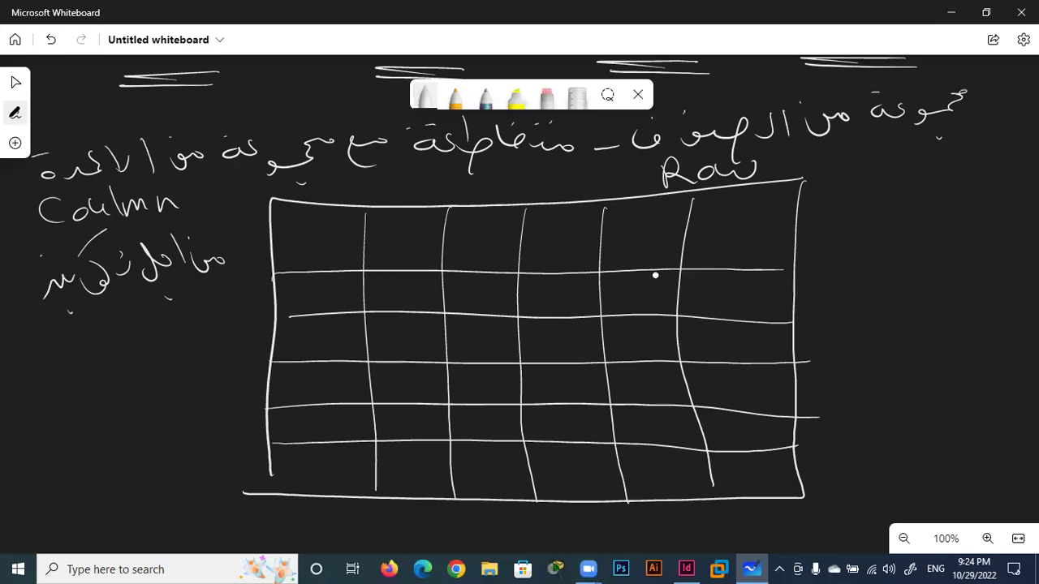
{"action": "mouse_move", "coordinate": [214, 310]}
{"action": "left_mouse_down"}
{"action": "mouse_move", "coordinate": [167, 339]}
{"action": "mouse_move", "coordinate": [70, 370]}
{"action": "left_mouse_up"}
{"action": "mouse_move", "coordinate": [207, 381]}
{"action": "left_mouse_down"}
{"action": "mouse_move", "coordinate": [208, 401]}
{"action": "mouse_move", "coordinate": [145, 414]}
{"action": "mouse_move", "coordinate": [106, 395]}
{"action": "left_mouse_up"}
{"action": "mouse_move", "coordinate": [77, 463]}
{"action": "left_mouse_down"}
{"action": "mouse_move", "coordinate": [54, 499]}
{"action": "mouse_move", "coordinate": [112, 482]}
{"action": "left_mouse_up"}
{"action": "left_click_drag", "start_coordinate": [129, 459], "coordinate": [121, 482]}
{"action": "mouse_move", "coordinate": [68, 524]}
{"action": "left_mouse_down"}
{"action": "mouse_move", "coordinate": [145, 487]}
{"action": "mouse_move", "coordinate": [140, 500]}
{"action": "left_mouse_up"}
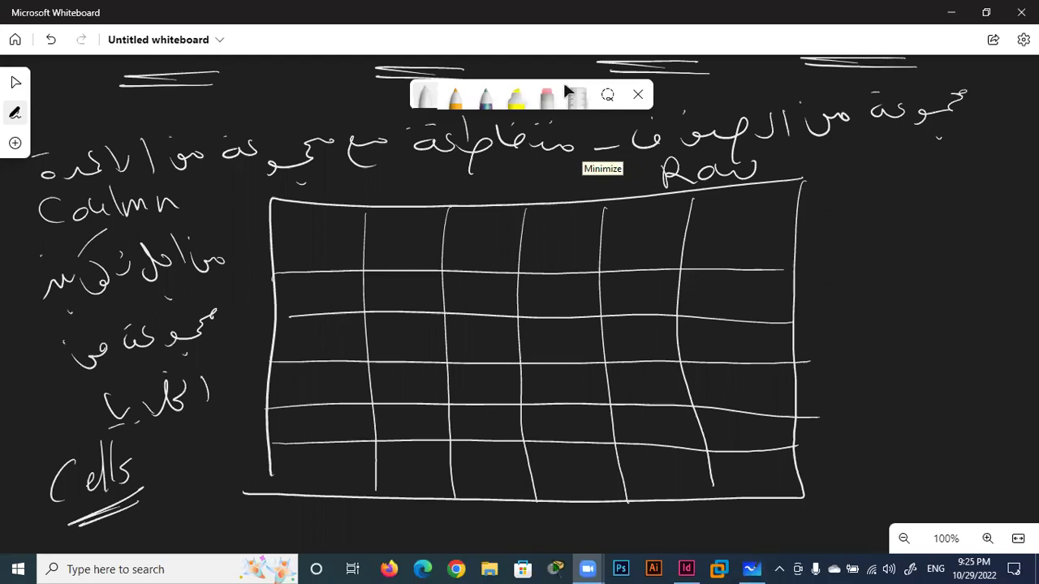
Draw a yellow highlighter arrow across the top row and label it Row
{"action": "left_click", "coordinate": [95, 485]}
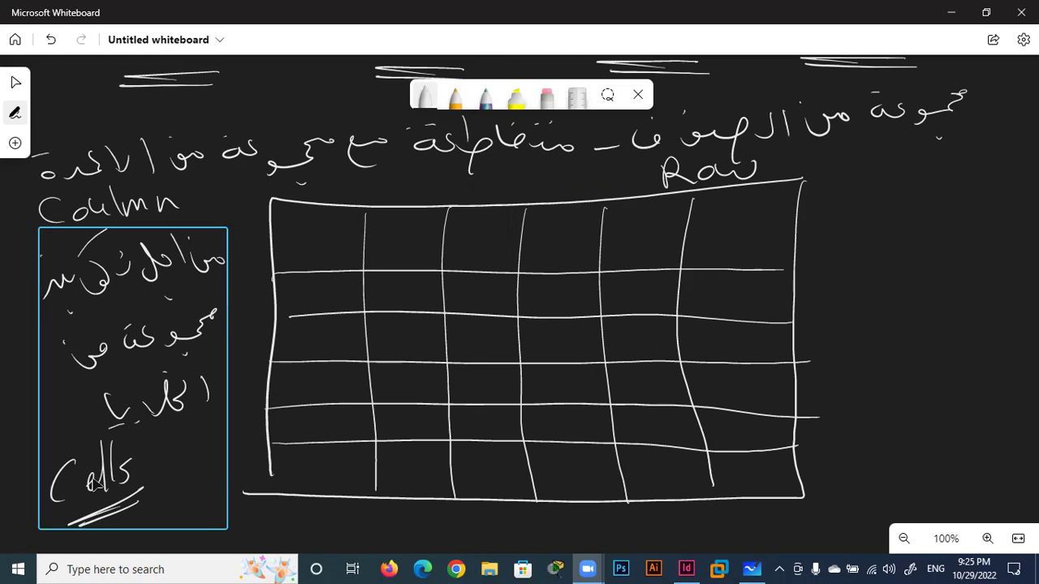
{"action": "left_click", "coordinate": [516, 96]}
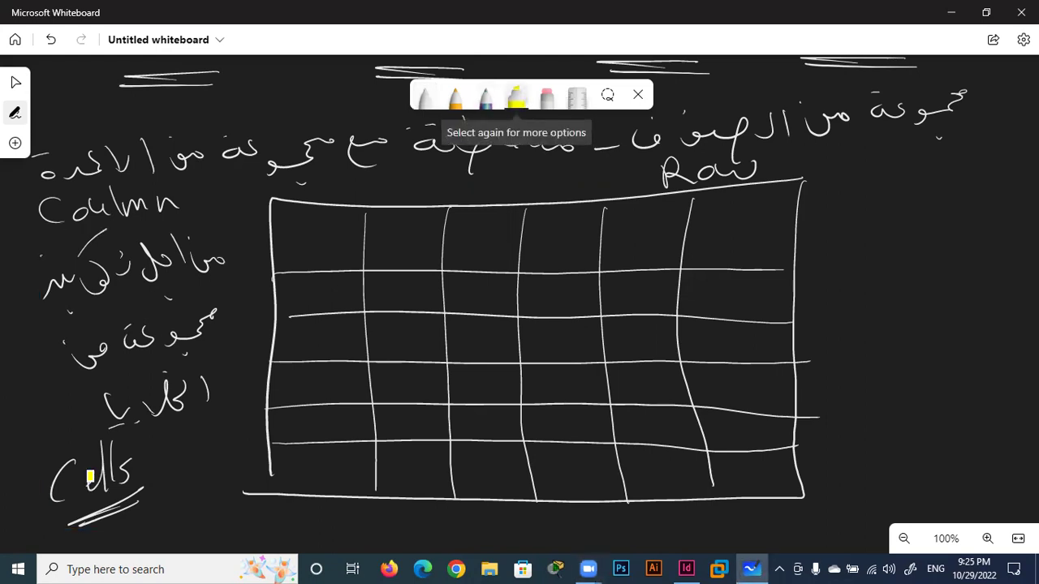
{"action": "left_click_drag", "start_coordinate": [315, 238], "coordinate": [779, 231]}
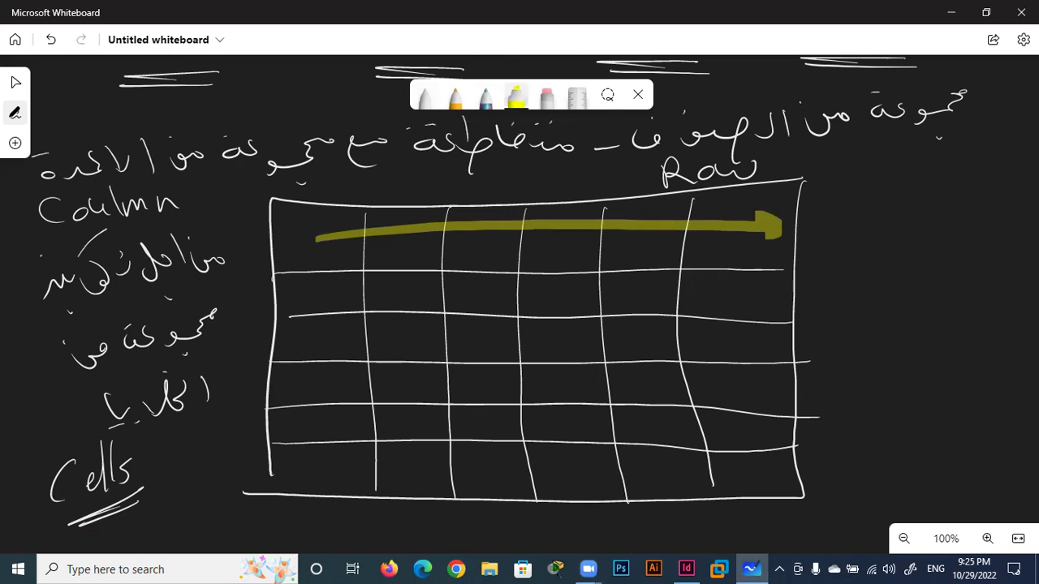
{"action": "mouse_move", "coordinate": [815, 192]}
{"action": "left_mouse_down"}
{"action": "mouse_move", "coordinate": [812, 264]}
{"action": "mouse_move", "coordinate": [848, 242]}
{"action": "mouse_move", "coordinate": [933, 233]}
{"action": "mouse_move", "coordinate": [951, 193]}
{"action": "left_mouse_up"}
Draw a red arrow down a column and write Coulmn in red below the grid
{"action": "left_click", "coordinate": [516, 95]}
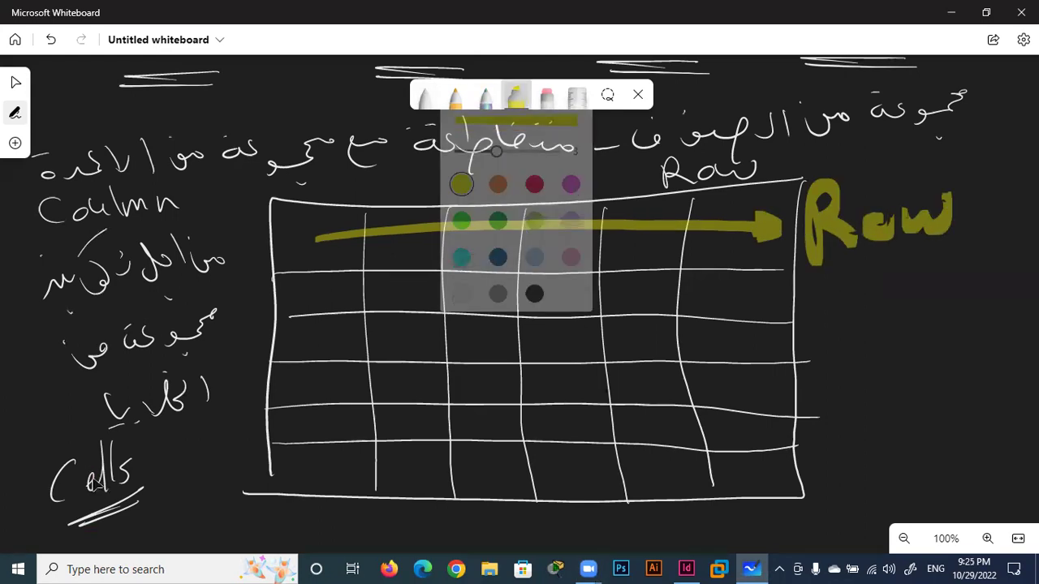
{"action": "left_click", "coordinate": [534, 191]}
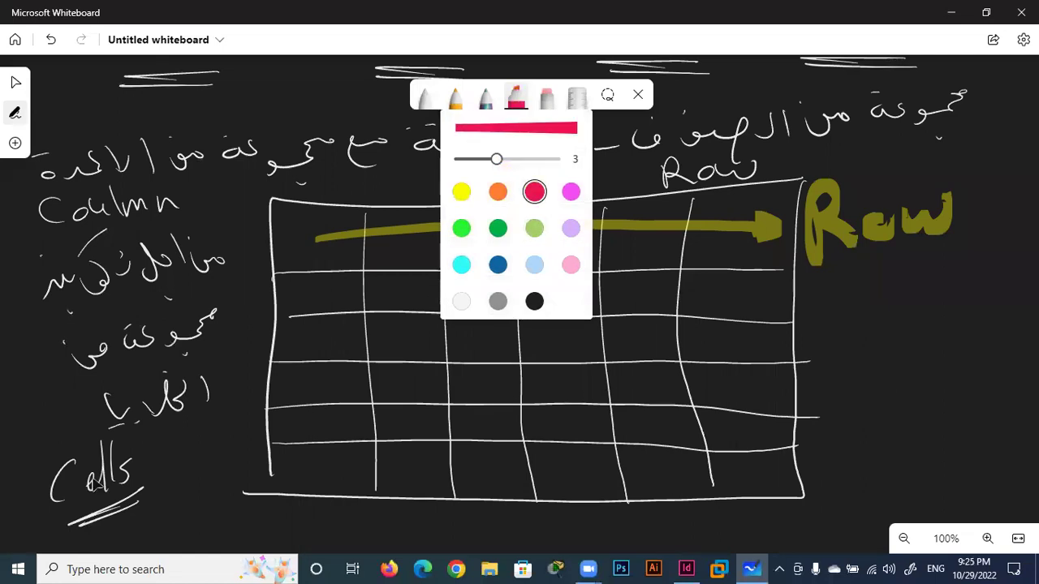
{"action": "mouse_move", "coordinate": [640, 211]}
{"action": "left_mouse_down"}
{"action": "mouse_move", "coordinate": [666, 453]}
{"action": "mouse_move", "coordinate": [682, 430]}
{"action": "mouse_move", "coordinate": [652, 445]}
{"action": "left_mouse_up"}
{"action": "mouse_move", "coordinate": [607, 520]}
{"action": "left_mouse_down"}
{"action": "mouse_move", "coordinate": [586, 545]}
{"action": "mouse_move", "coordinate": [609, 549]}
{"action": "left_mouse_up"}
{"action": "left_click_drag", "start_coordinate": [645, 529], "coordinate": [677, 540]}
{"action": "mouse_move", "coordinate": [689, 498]}
{"action": "left_mouse_down"}
{"action": "mouse_move", "coordinate": [692, 539]}
{"action": "mouse_move", "coordinate": [776, 526]}
{"action": "left_mouse_up"}
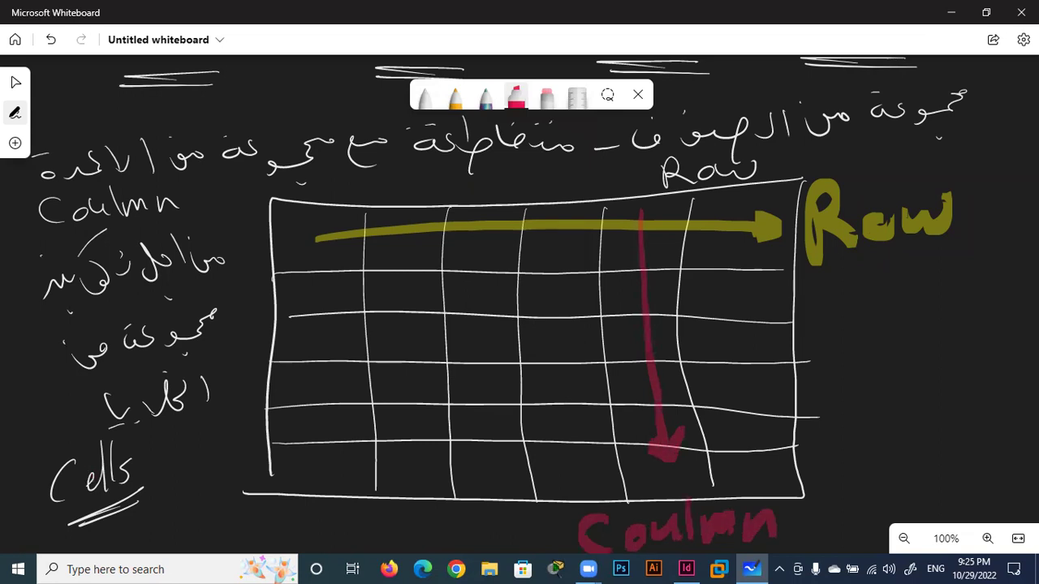
Hatch diagonal grid cells in green and draw a green arrow toward a Cells label
{"action": "left_click", "coordinate": [516, 95]}
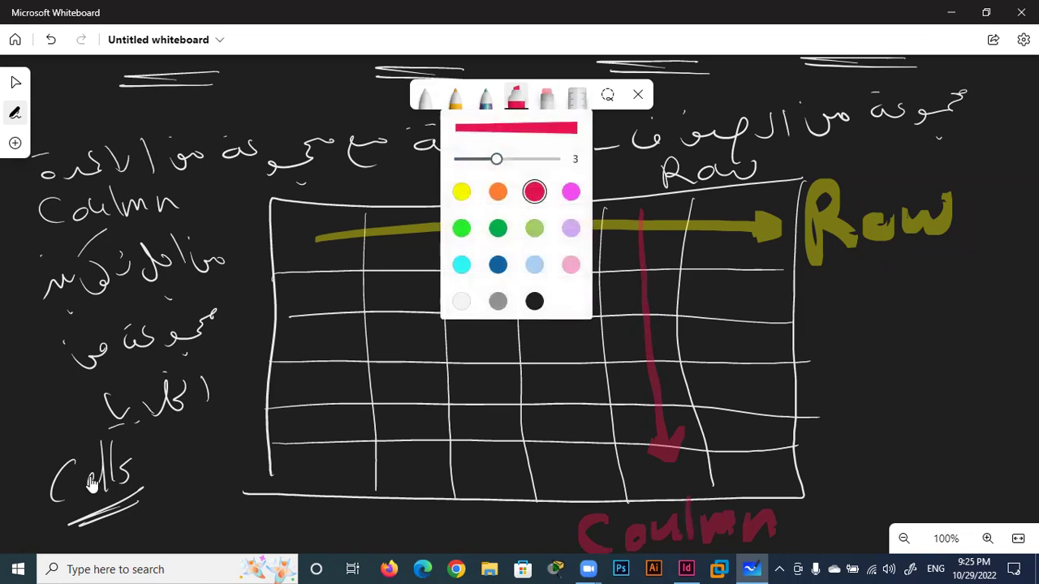
{"action": "left_click", "coordinate": [461, 228]}
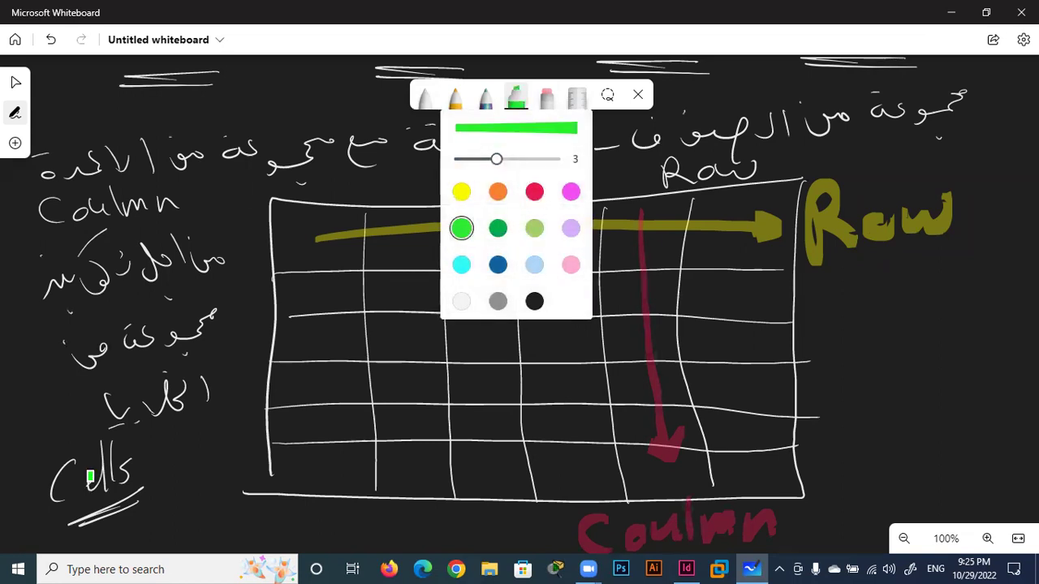
{"action": "left_click", "coordinate": [412, 322]}
{"action": "mouse_move", "coordinate": [392, 317]}
{"action": "left_mouse_down"}
{"action": "mouse_move", "coordinate": [371, 336]}
{"action": "mouse_move", "coordinate": [376, 352]}
{"action": "left_mouse_up"}
{"action": "mouse_move", "coordinate": [430, 324]}
{"action": "left_mouse_down"}
{"action": "mouse_move", "coordinate": [389, 357]}
{"action": "mouse_move", "coordinate": [406, 365]}
{"action": "left_mouse_up"}
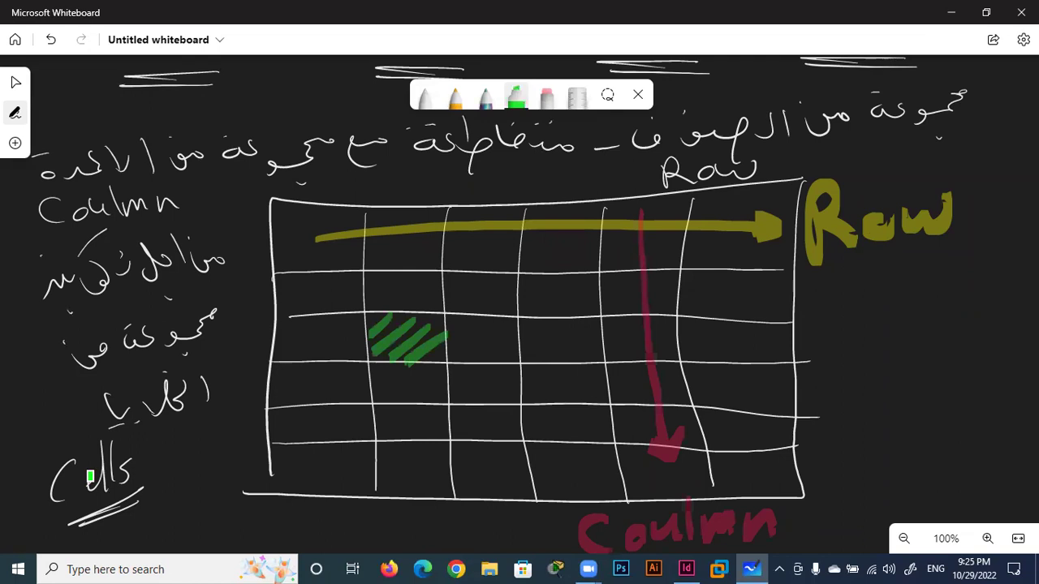
{"action": "left_click_drag", "start_coordinate": [472, 369], "coordinate": [451, 383]}
{"action": "left_click_drag", "start_coordinate": [498, 369], "coordinate": [464, 398]}
{"action": "left_click_drag", "start_coordinate": [515, 377], "coordinate": [486, 403]}
{"action": "left_click_drag", "start_coordinate": [547, 409], "coordinate": [528, 430]}
{"action": "mouse_move", "coordinate": [578, 407]}
{"action": "left_mouse_down"}
{"action": "mouse_move", "coordinate": [550, 430]}
{"action": "mouse_move", "coordinate": [569, 431]}
{"action": "left_mouse_up"}
{"action": "left_click_drag", "start_coordinate": [611, 412], "coordinate": [580, 437]}
{"action": "left_click_drag", "start_coordinate": [404, 343], "coordinate": [410, 497]}
{"action": "mouse_move", "coordinate": [345, 506]}
{"action": "left_mouse_down"}
{"action": "mouse_move", "coordinate": [350, 537]}
{"action": "mouse_move", "coordinate": [373, 539]}
{"action": "left_mouse_up"}
Finish the green Cells label, then draw white arrows pointing at each grid row
{"action": "left_click_drag", "start_coordinate": [375, 490], "coordinate": [382, 539]}
{"action": "mouse_move", "coordinate": [389, 501]}
{"action": "left_mouse_down"}
{"action": "mouse_move", "coordinate": [401, 544]}
{"action": "mouse_move", "coordinate": [412, 529]}
{"action": "mouse_move", "coordinate": [414, 549]}
{"action": "left_mouse_up"}
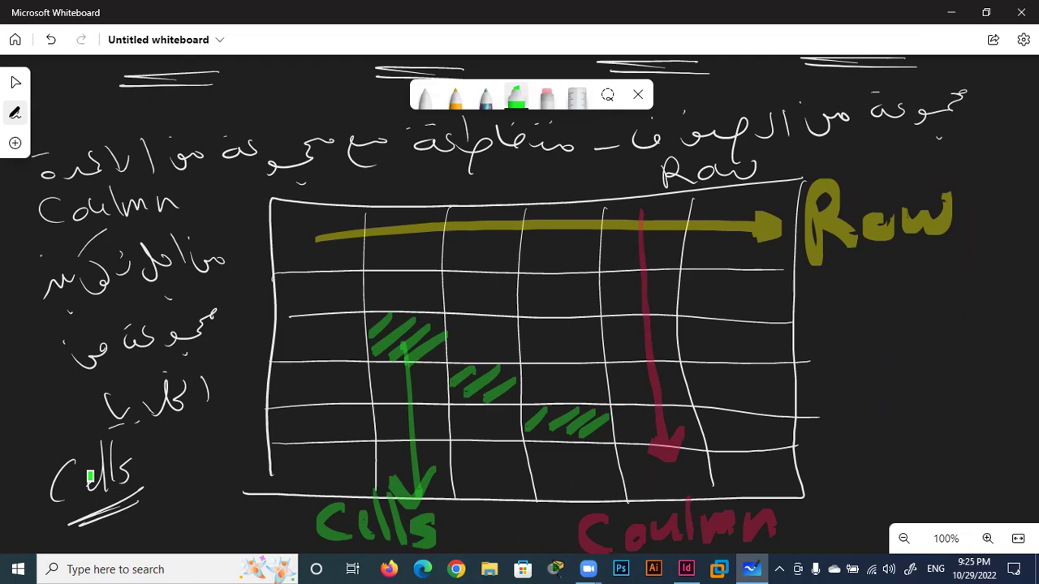
{"action": "left_click", "coordinate": [424, 95]}
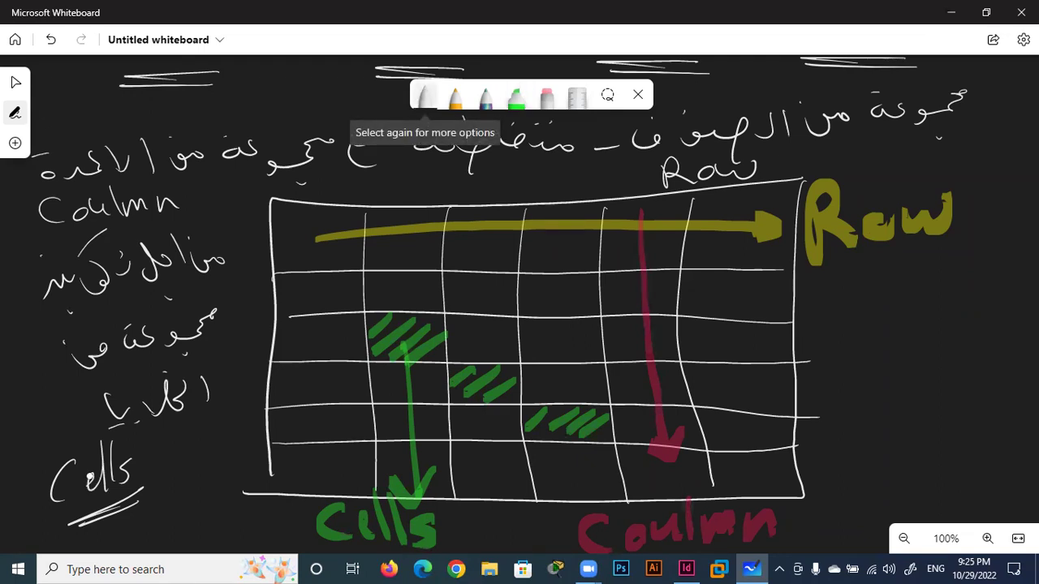
{"action": "left_click_drag", "start_coordinate": [241, 241], "coordinate": [261, 240]}
{"action": "left_click_drag", "start_coordinate": [251, 235], "coordinate": [254, 248]}
{"action": "left_click_drag", "start_coordinate": [240, 300], "coordinate": [259, 299]}
{"action": "left_click_drag", "start_coordinate": [251, 295], "coordinate": [262, 344]}
{"action": "left_click_drag", "start_coordinate": [230, 386], "coordinate": [257, 391]}
{"action": "left_click_drag", "start_coordinate": [225, 435], "coordinate": [258, 434]}
{"action": "left_click_drag", "start_coordinate": [249, 429], "coordinate": [248, 473]}
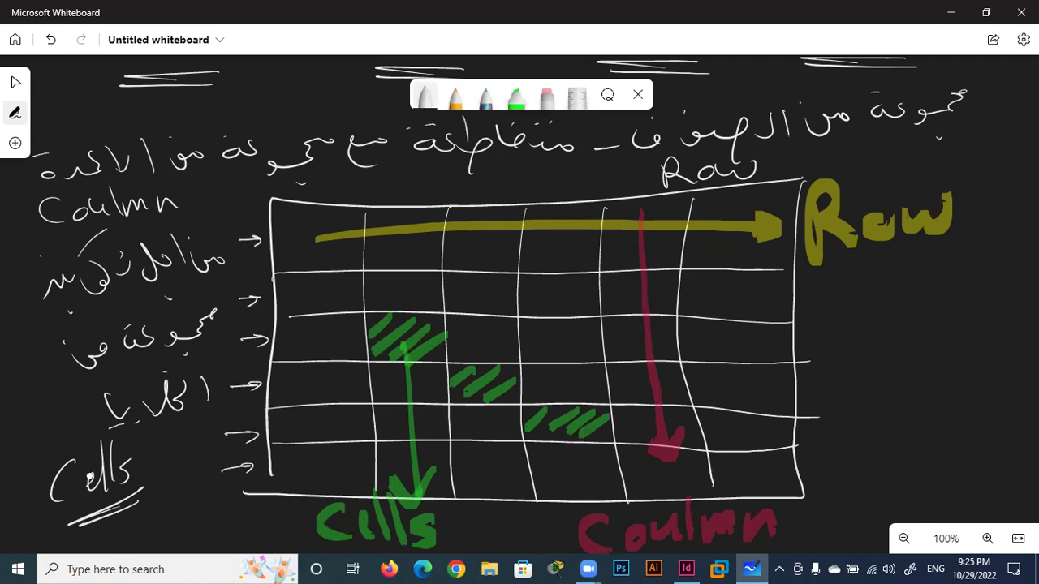
Draw down arrows above the columns and write circled 6s beside Row and Coulmn
{"action": "left_click_drag", "start_coordinate": [880, 290], "coordinate": [864, 302]}
{"action": "left_click_drag", "start_coordinate": [319, 197], "coordinate": [380, 188]}
{"action": "mouse_move", "coordinate": [491, 181]}
{"action": "left_mouse_down"}
{"action": "mouse_move", "coordinate": [491, 194]}
{"action": "mouse_move", "coordinate": [497, 189]}
{"action": "left_mouse_up"}
{"action": "mouse_move", "coordinate": [636, 175]}
{"action": "left_mouse_down"}
{"action": "mouse_move", "coordinate": [634, 195]}
{"action": "mouse_move", "coordinate": [639, 187]}
{"action": "left_mouse_up"}
{"action": "left_click_drag", "start_coordinate": [777, 158], "coordinate": [776, 179]}
{"action": "left_click_drag", "start_coordinate": [770, 173], "coordinate": [782, 173]}
{"action": "left_click_drag", "start_coordinate": [811, 505], "coordinate": [803, 525]}
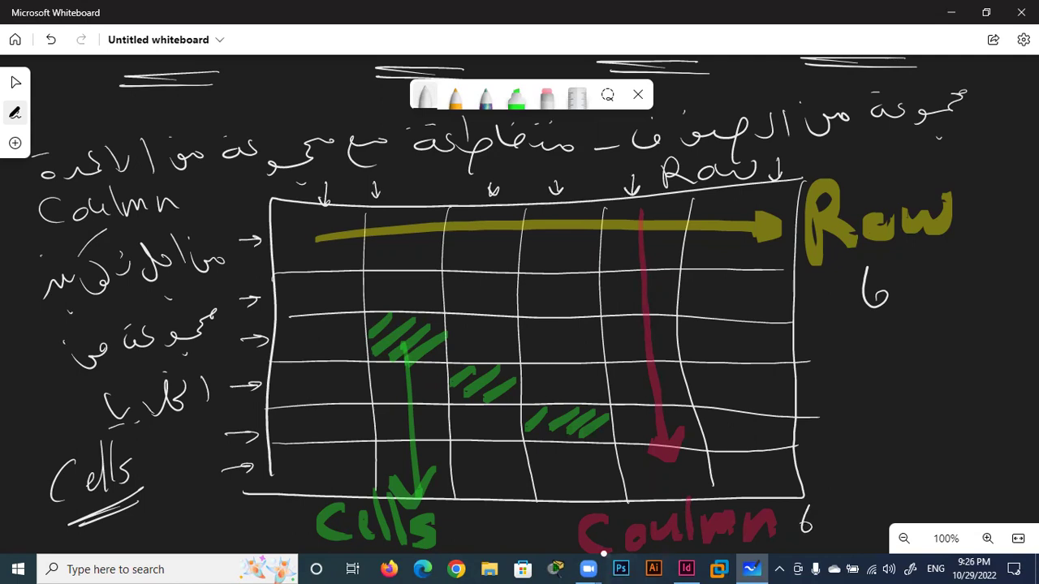
{"action": "left_click_drag", "start_coordinate": [885, 253], "coordinate": [876, 252]}
{"action": "left_click_drag", "start_coordinate": [822, 497], "coordinate": [830, 508]}
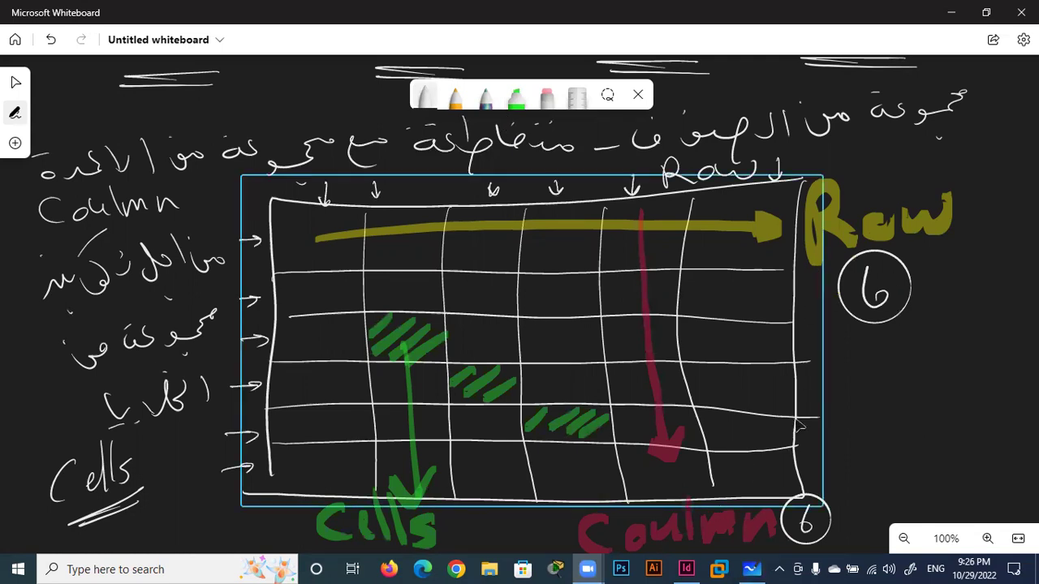
Draw a new table box with a line separating its header row
{"action": "scroll", "coordinate": [868, 438], "scroll_direction": "down", "scroll_amount": 3}
{"action": "scroll", "coordinate": [859, 410], "scroll_direction": "down", "scroll_amount": 4}
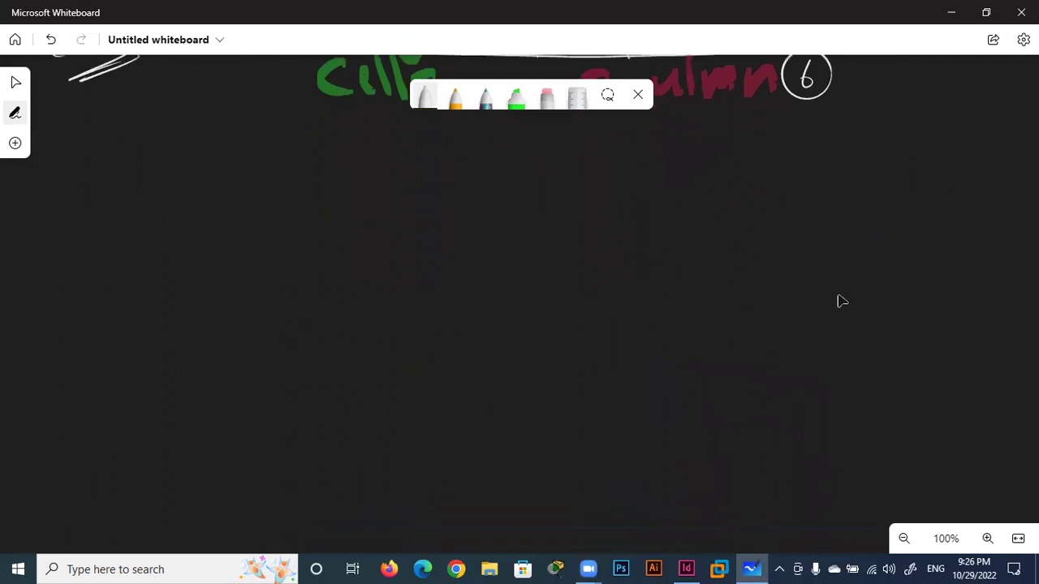
{"action": "left_click_drag", "start_coordinate": [815, 151], "coordinate": [420, 167]}
{"action": "left_click_drag", "start_coordinate": [815, 153], "coordinate": [833, 435]}
{"action": "mouse_move", "coordinate": [422, 167]}
{"action": "left_mouse_down"}
{"action": "mouse_move", "coordinate": [459, 436]}
{"action": "mouse_move", "coordinate": [524, 446]}
{"action": "mouse_move", "coordinate": [836, 422]}
{"action": "left_mouse_up"}
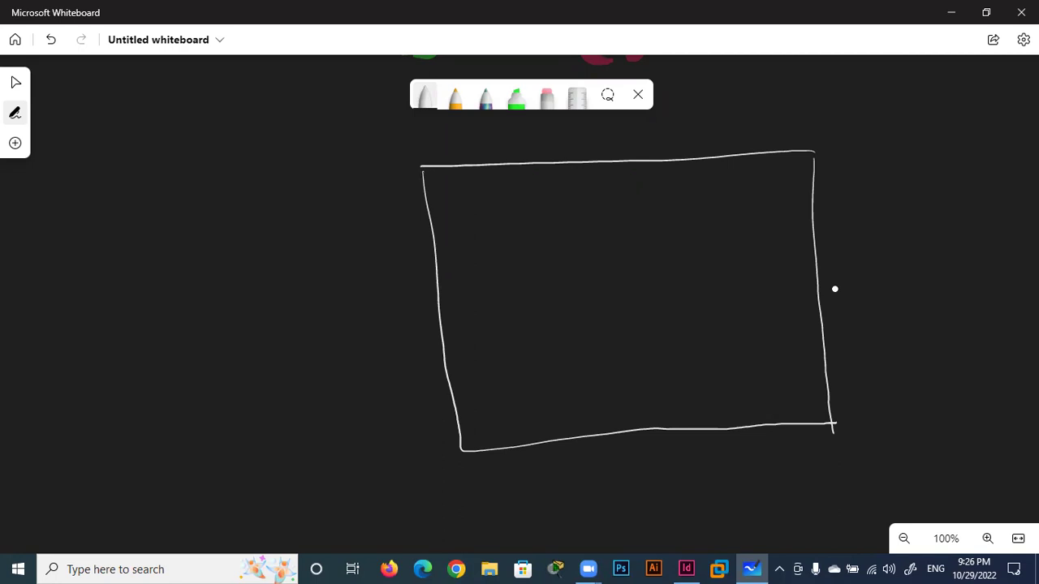
{"action": "left_click_drag", "start_coordinate": [811, 225], "coordinate": [435, 244]}
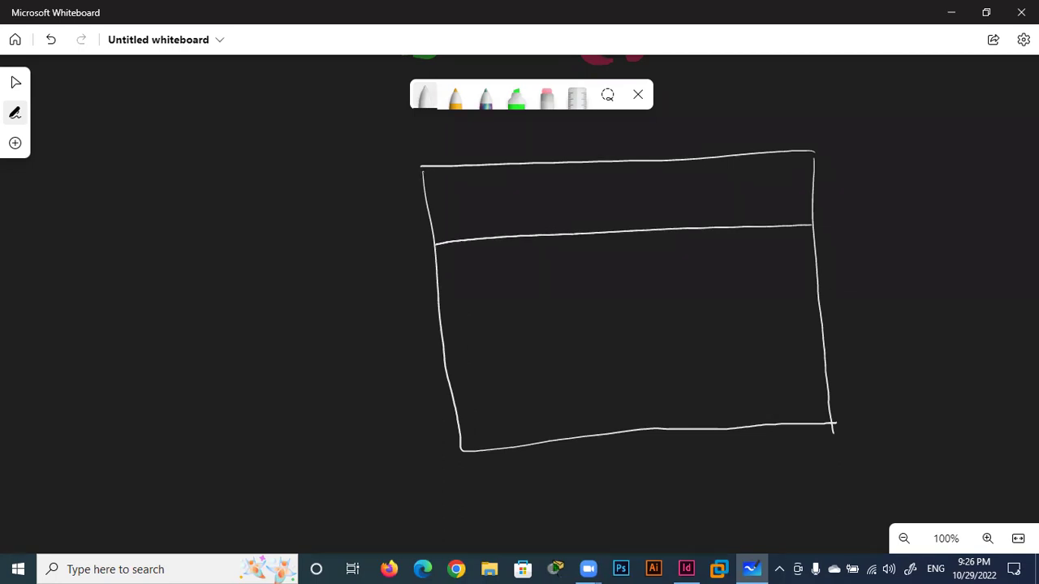
Add column dividers, split the first header cell into two sub-columns, and draw row lines
{"action": "left_click_drag", "start_coordinate": [745, 164], "coordinate": [777, 424]}
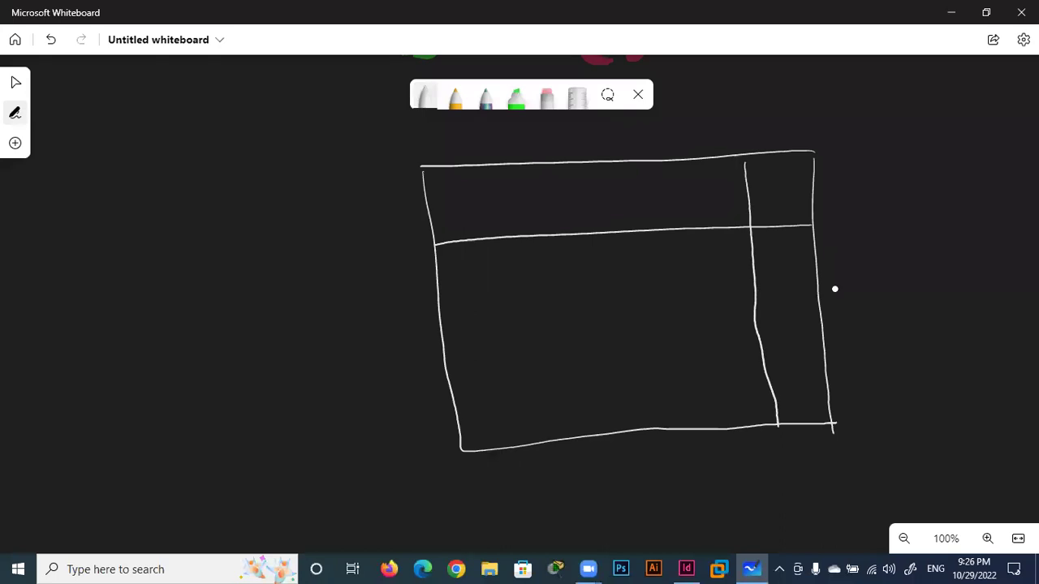
{"action": "left_click_drag", "start_coordinate": [646, 165], "coordinate": [666, 428]}
{"action": "mouse_move", "coordinate": [569, 166]}
{"action": "left_mouse_down"}
{"action": "mouse_move", "coordinate": [582, 336]}
{"action": "mouse_move", "coordinate": [608, 432]}
{"action": "left_mouse_up"}
{"action": "left_click_drag", "start_coordinate": [565, 198], "coordinate": [438, 205]}
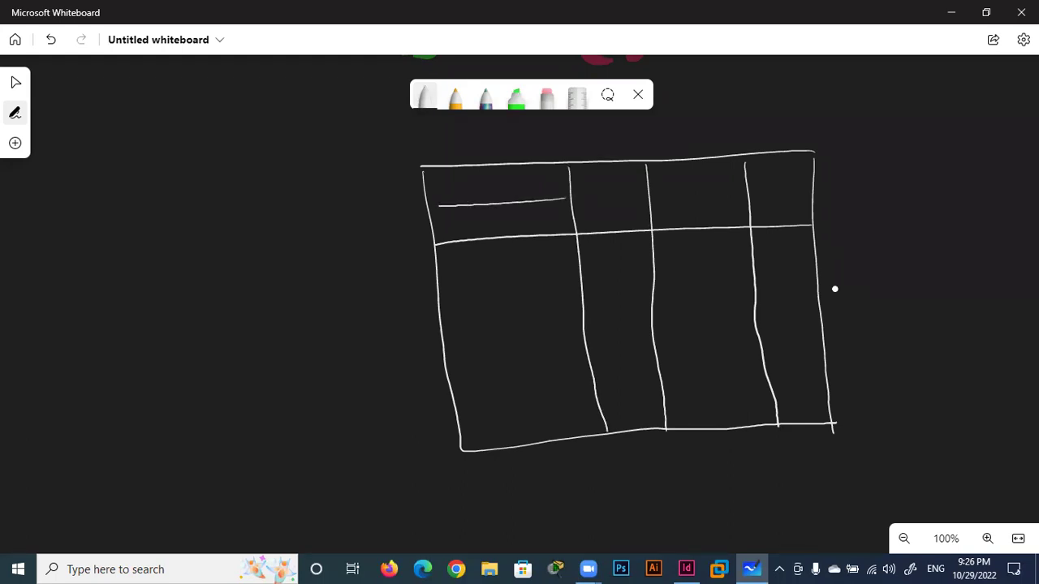
{"action": "left_click_drag", "start_coordinate": [502, 209], "coordinate": [523, 439]}
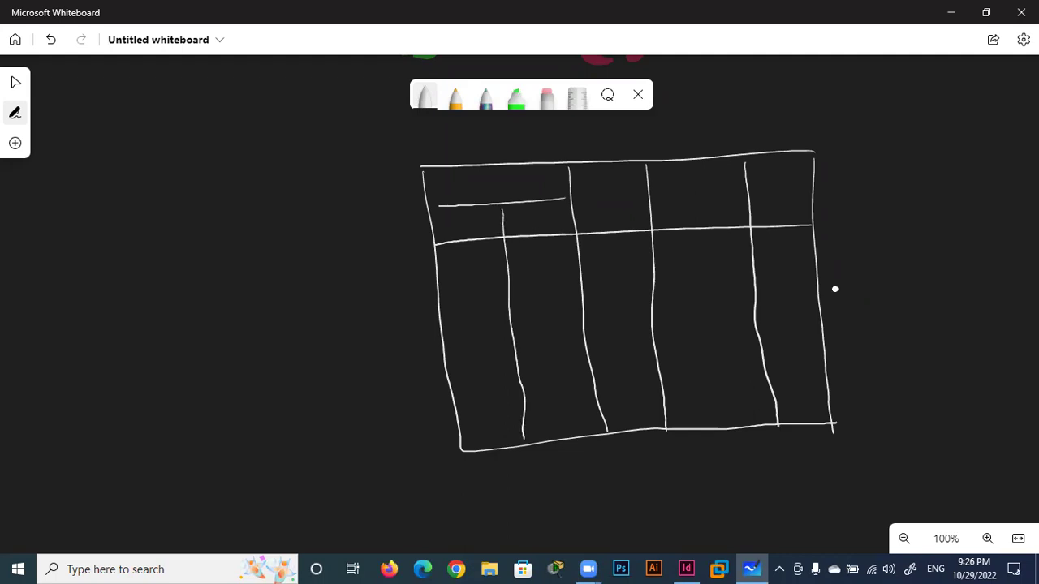
{"action": "left_click_drag", "start_coordinate": [814, 264], "coordinate": [435, 302]}
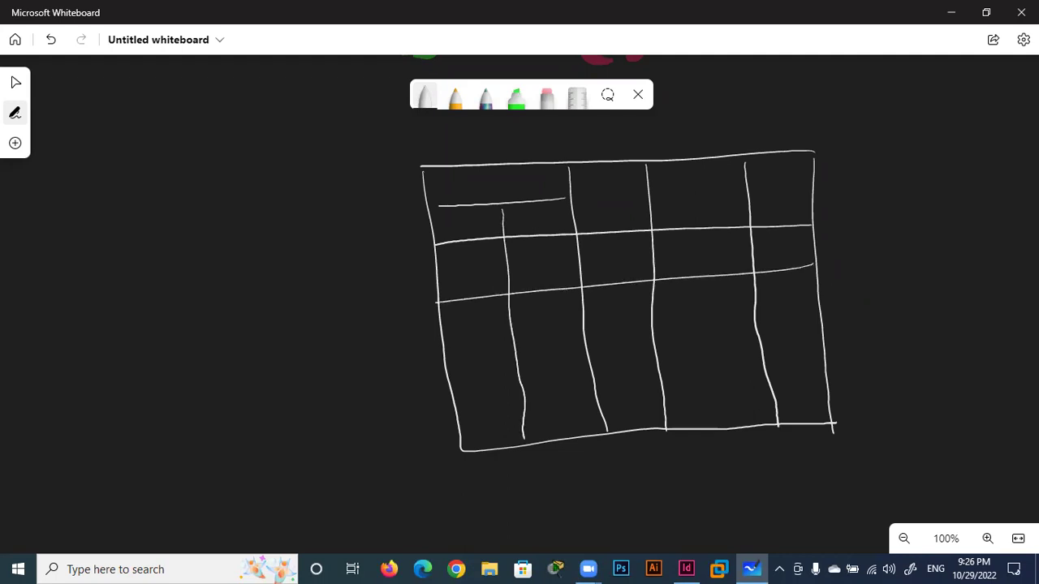
{"action": "left_click_drag", "start_coordinate": [815, 314], "coordinate": [445, 344]}
{"action": "mouse_move", "coordinate": [825, 361]}
{"action": "left_mouse_down"}
{"action": "mouse_move", "coordinate": [550, 371]}
{"action": "mouse_move", "coordinate": [439, 389]}
{"action": "left_mouse_up"}
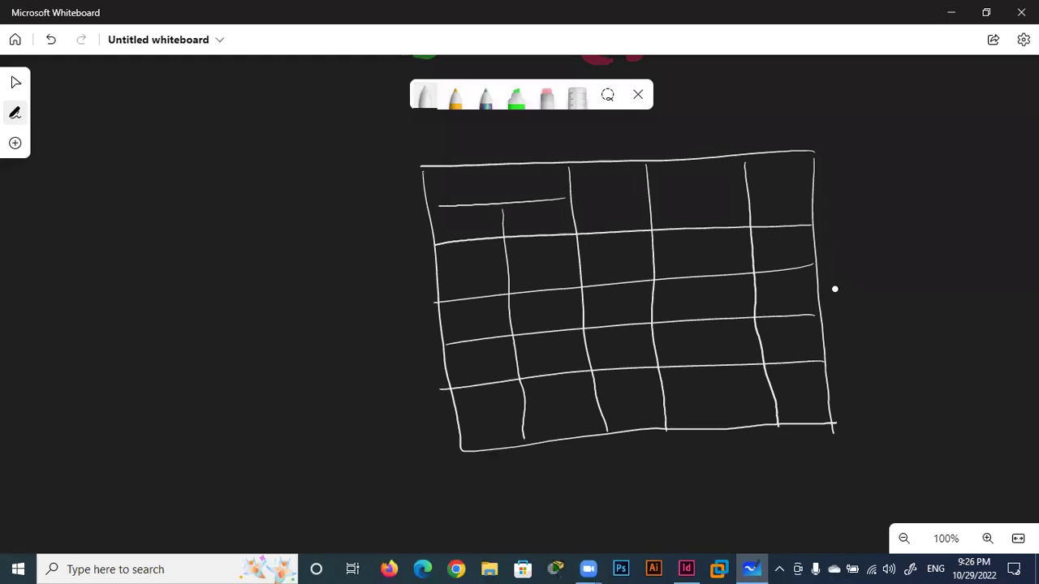
Handwrite Arabic headings: number, name, address, and phone split into mobile and home
{"action": "left_click_drag", "start_coordinate": [794, 175], "coordinate": [789, 195]}
{"action": "mouse_move", "coordinate": [731, 168]}
{"action": "left_mouse_down"}
{"action": "mouse_move", "coordinate": [736, 183]}
{"action": "mouse_move", "coordinate": [698, 180]}
{"action": "mouse_move", "coordinate": [691, 192]}
{"action": "left_mouse_up"}
{"action": "left_click_drag", "start_coordinate": [615, 187], "coordinate": [578, 203]}
{"action": "left_click_drag", "start_coordinate": [536, 172], "coordinate": [535, 186]}
{"action": "mouse_move", "coordinate": [521, 173]}
{"action": "left_mouse_down"}
{"action": "mouse_move", "coordinate": [514, 186]}
{"action": "mouse_move", "coordinate": [443, 187]}
{"action": "left_mouse_up"}
{"action": "left_click_drag", "start_coordinate": [567, 206], "coordinate": [565, 219]}
{"action": "mouse_move", "coordinate": [560, 213]}
{"action": "left_mouse_down"}
{"action": "mouse_move", "coordinate": [545, 227]}
{"action": "mouse_move", "coordinate": [474, 226]}
{"action": "left_mouse_up"}
{"action": "left_click_drag", "start_coordinate": [480, 223], "coordinate": [445, 232]}
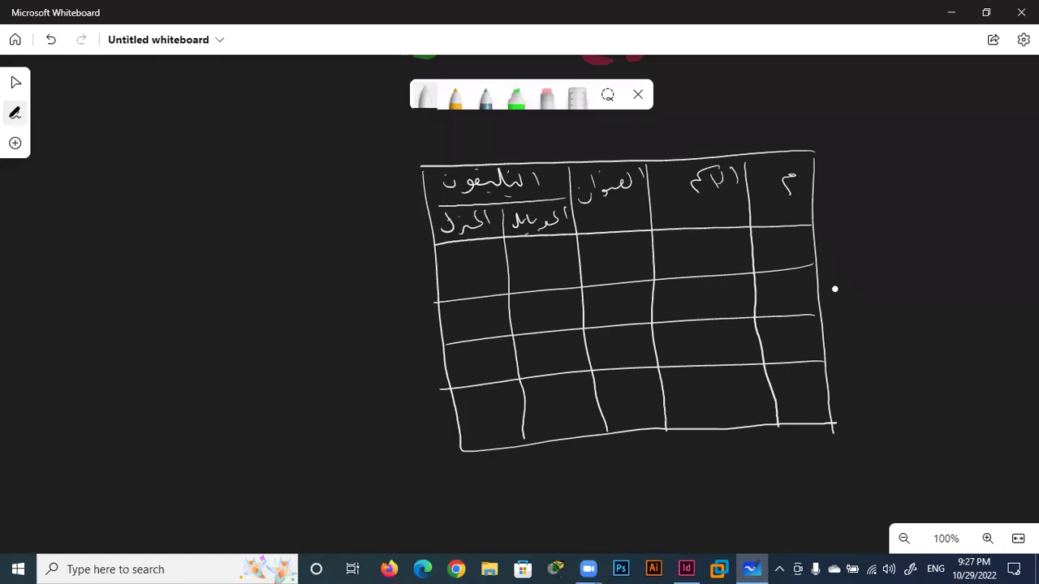
Number the body rows 1–4 and write underlined 'Row' and 'Coulmn' labels beside the table
{"action": "left_click_drag", "start_coordinate": [784, 237], "coordinate": [804, 396]}
{"action": "mouse_move", "coordinate": [65, 151]}
{"action": "left_mouse_down"}
{"action": "mouse_move", "coordinate": [62, 195]}
{"action": "mouse_move", "coordinate": [151, 159]}
{"action": "mouse_move", "coordinate": [251, 169]}
{"action": "mouse_move", "coordinate": [271, 158]}
{"action": "left_mouse_up"}
{"action": "left_click_drag", "start_coordinate": [289, 154], "coordinate": [318, 169]}
{"action": "left_click_drag", "start_coordinate": [326, 154], "coordinate": [381, 169]}
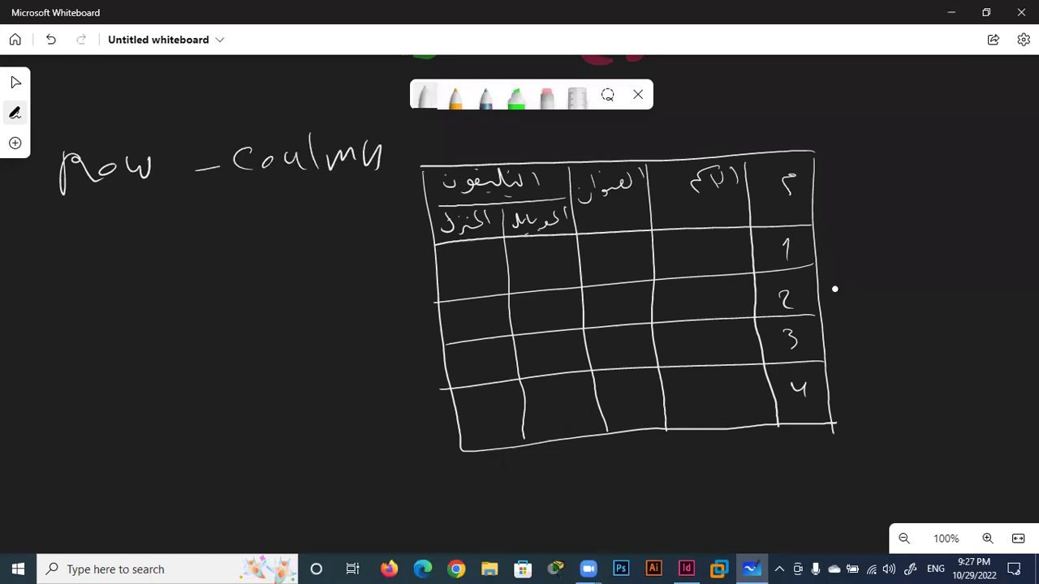
{"action": "mouse_move", "coordinate": [277, 195]}
{"action": "left_mouse_down"}
{"action": "mouse_move", "coordinate": [381, 186]}
{"action": "mouse_move", "coordinate": [375, 195]}
{"action": "left_mouse_up"}
{"action": "mouse_move", "coordinate": [56, 205]}
{"action": "left_mouse_down"}
{"action": "mouse_move", "coordinate": [155, 199]}
{"action": "mouse_move", "coordinate": [151, 209]}
{"action": "left_mouse_up"}
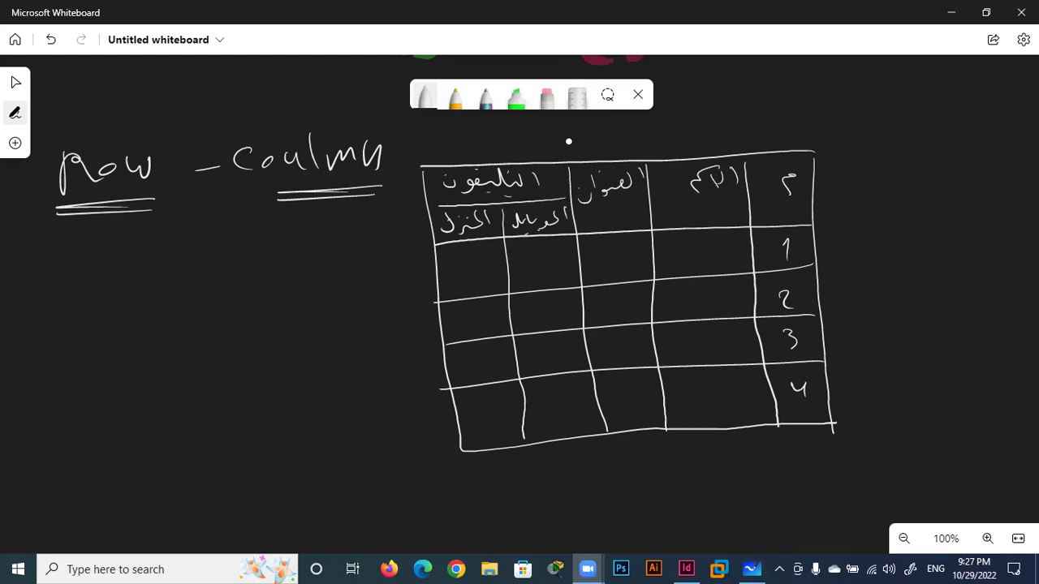
Mark the header row with a dashed yellow pencil line, then return to white ink
{"action": "left_click", "coordinate": [455, 96]}
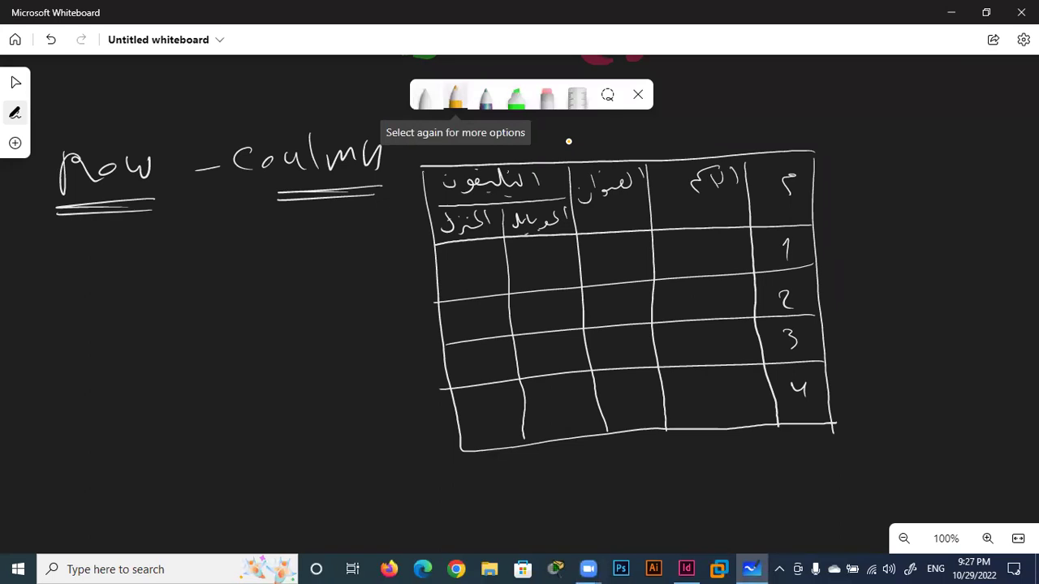
{"action": "left_click_drag", "start_coordinate": [572, 197], "coordinate": [808, 191]}
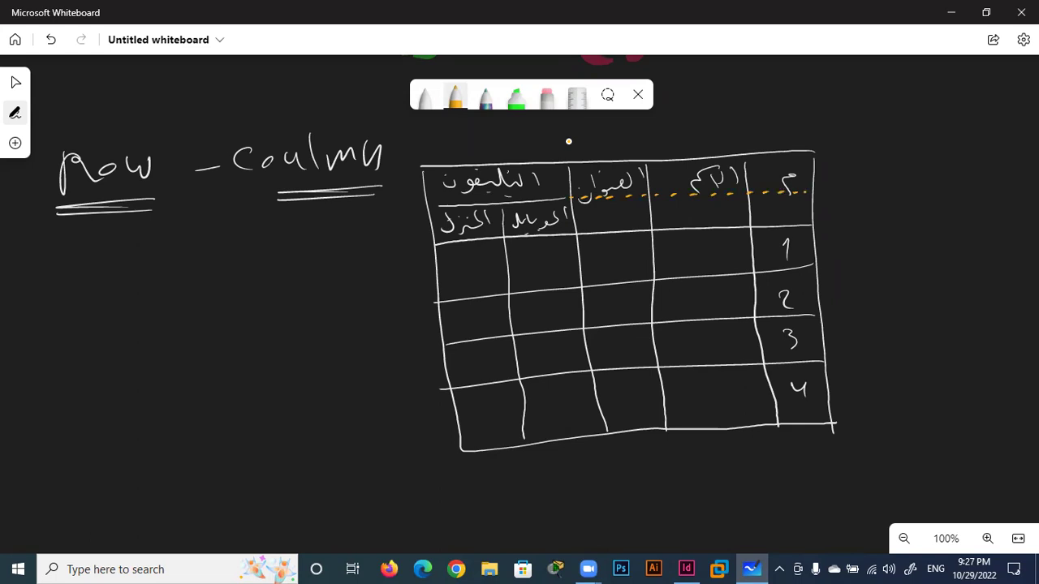
{"action": "left_click", "coordinate": [426, 96]}
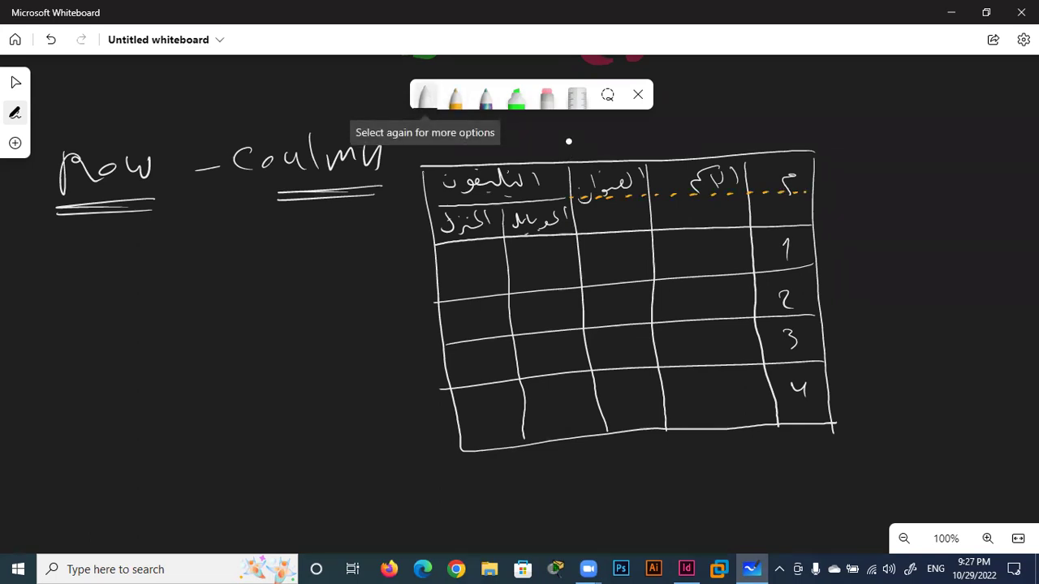
Draw arrows to each row on the right side and write 6 under 'Row'
{"action": "left_click_drag", "start_coordinate": [864, 169], "coordinate": [819, 173]}
{"action": "left_click_drag", "start_coordinate": [849, 204], "coordinate": [816, 206]}
{"action": "left_click_drag", "start_coordinate": [865, 240], "coordinate": [821, 241]}
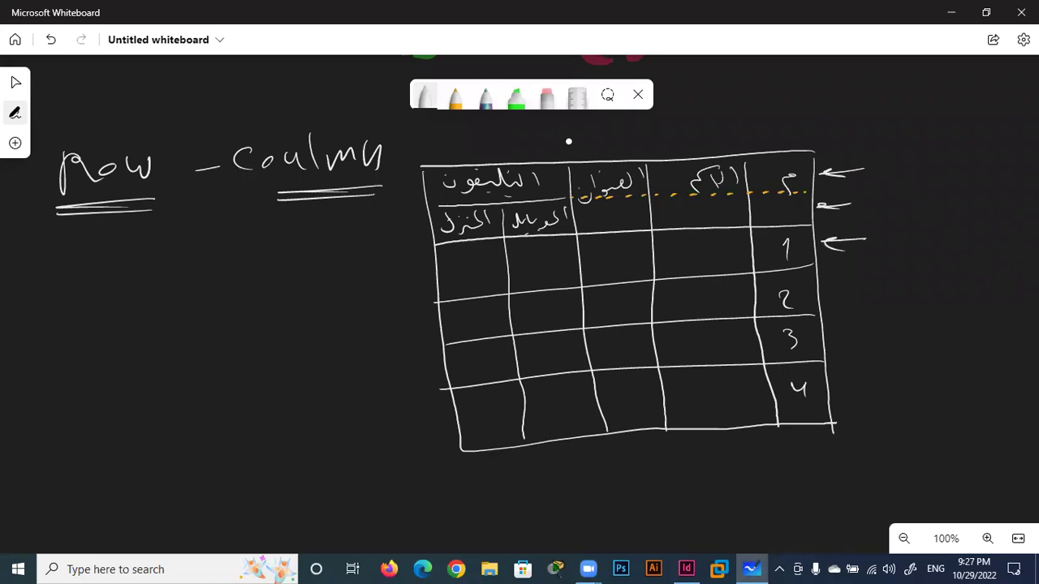
{"action": "left_click_drag", "start_coordinate": [864, 285], "coordinate": [830, 287]}
{"action": "left_click_drag", "start_coordinate": [866, 331], "coordinate": [832, 333]}
{"action": "left_click_drag", "start_coordinate": [876, 386], "coordinate": [838, 390]}
{"action": "left_click_drag", "start_coordinate": [93, 230], "coordinate": [85, 249]}
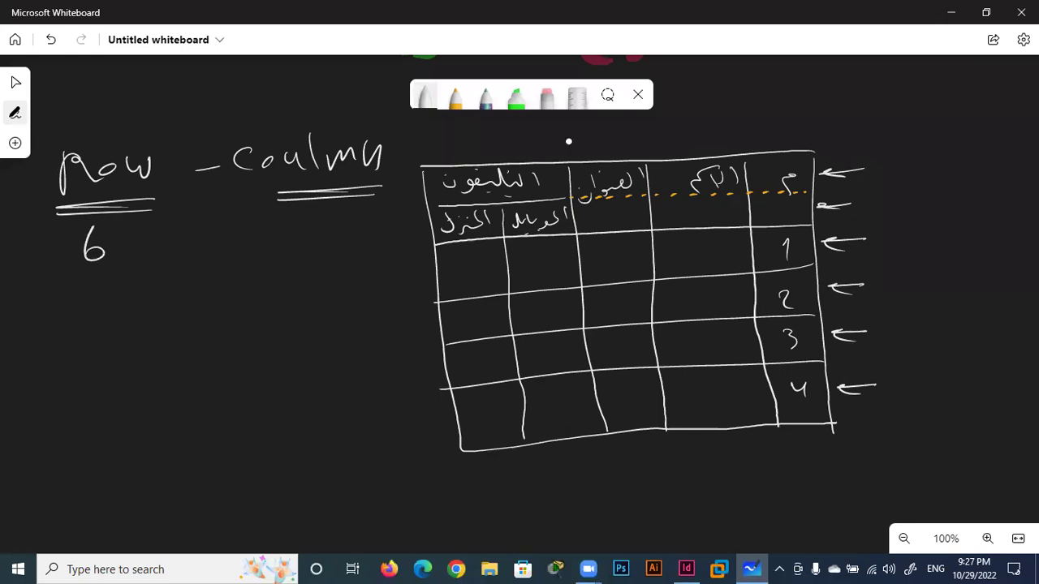
Draw arrows marking each row along the table's left side
{"action": "mouse_move", "coordinate": [401, 192]}
{"action": "left_mouse_down"}
{"action": "mouse_move", "coordinate": [421, 189]}
{"action": "mouse_move", "coordinate": [415, 195]}
{"action": "left_mouse_up"}
{"action": "mouse_move", "coordinate": [411, 230]}
{"action": "left_mouse_down"}
{"action": "mouse_move", "coordinate": [430, 229]}
{"action": "mouse_move", "coordinate": [424, 235]}
{"action": "left_mouse_up"}
{"action": "left_click_drag", "start_coordinate": [415, 276], "coordinate": [437, 274]}
{"action": "left_click_drag", "start_coordinate": [430, 269], "coordinate": [432, 280]}
{"action": "mouse_move", "coordinate": [415, 329]}
{"action": "left_mouse_down"}
{"action": "mouse_move", "coordinate": [435, 328]}
{"action": "mouse_move", "coordinate": [430, 336]}
{"action": "left_mouse_up"}
{"action": "mouse_move", "coordinate": [422, 376]}
{"action": "left_mouse_down"}
{"action": "mouse_move", "coordinate": [440, 373]}
{"action": "mouse_move", "coordinate": [434, 381]}
{"action": "left_mouse_up"}
{"action": "mouse_move", "coordinate": [427, 422]}
{"action": "left_mouse_down"}
{"action": "mouse_move", "coordinate": [446, 420]}
{"action": "mouse_move", "coordinate": [440, 428]}
{"action": "left_mouse_up"}
Draw arrows above each of the five columns and note 5 beside 'Coulmn'
{"action": "left_click_drag", "start_coordinate": [449, 136], "coordinate": [456, 147]}
{"action": "mouse_move", "coordinate": [529, 137]}
{"action": "left_mouse_down"}
{"action": "mouse_move", "coordinate": [531, 151]}
{"action": "mouse_move", "coordinate": [537, 143]}
{"action": "left_mouse_up"}
{"action": "mouse_move", "coordinate": [612, 134]}
{"action": "left_mouse_down"}
{"action": "mouse_move", "coordinate": [613, 151]}
{"action": "mouse_move", "coordinate": [620, 139]}
{"action": "left_mouse_up"}
{"action": "left_click_drag", "start_coordinate": [708, 134], "coordinate": [708, 151]}
{"action": "left_click_drag", "start_coordinate": [699, 142], "coordinate": [716, 141]}
{"action": "left_click_drag", "start_coordinate": [777, 122], "coordinate": [777, 144]}
{"action": "left_click_drag", "start_coordinate": [768, 135], "coordinate": [786, 135]}
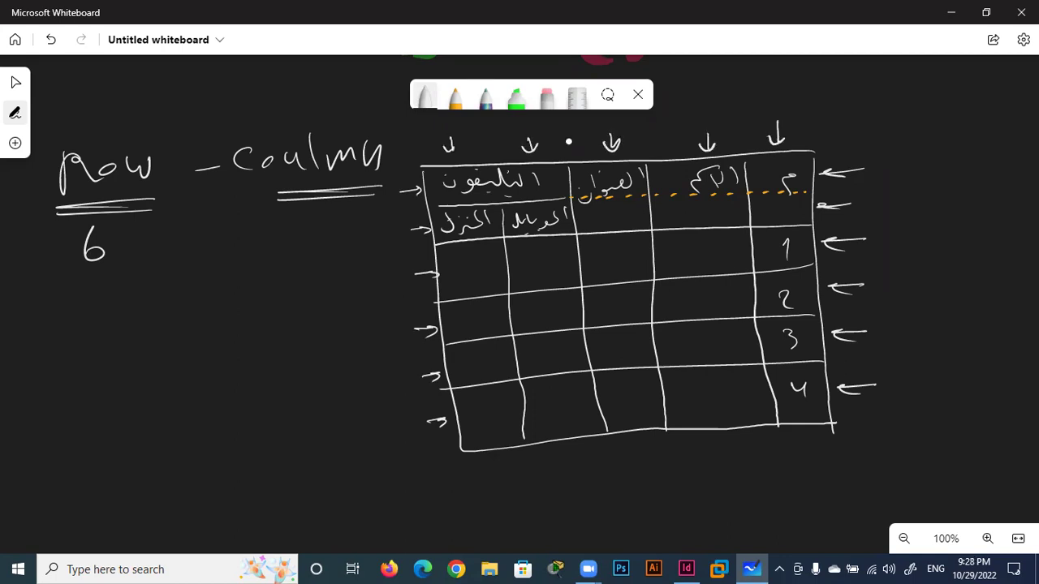
{"action": "mouse_move", "coordinate": [303, 219]}
{"action": "left_mouse_down"}
{"action": "mouse_move", "coordinate": [305, 249]}
{"action": "mouse_move", "coordinate": [319, 217]}
{"action": "left_mouse_up"}
Hatch the right-hand header cells with the green highlighter
{"action": "left_click", "coordinate": [516, 97]}
{"action": "mouse_move", "coordinate": [748, 197]}
{"action": "left_mouse_down"}
{"action": "mouse_move", "coordinate": [767, 156]}
{"action": "mouse_move", "coordinate": [792, 152]}
{"action": "left_mouse_up"}
{"action": "left_click_drag", "start_coordinate": [777, 223], "coordinate": [807, 164]}
{"action": "mouse_move", "coordinate": [671, 162]}
{"action": "left_mouse_down"}
{"action": "mouse_move", "coordinate": [647, 204]}
{"action": "mouse_move", "coordinate": [666, 216]}
{"action": "left_mouse_up"}
{"action": "mouse_move", "coordinate": [724, 162]}
{"action": "left_mouse_down"}
{"action": "mouse_move", "coordinate": [689, 224]}
{"action": "mouse_move", "coordinate": [717, 226]}
{"action": "left_mouse_up"}
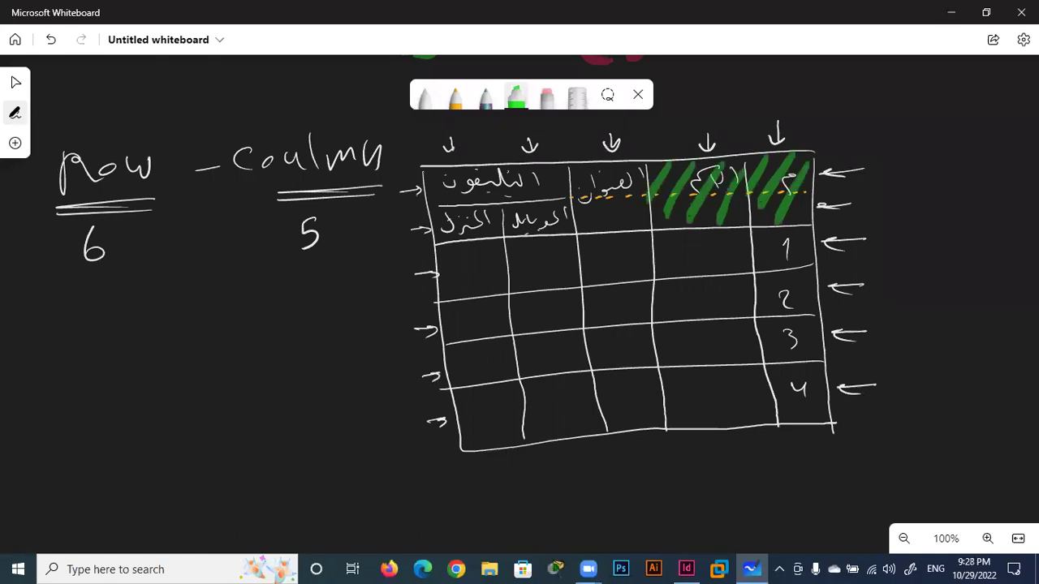
{"action": "mouse_move", "coordinate": [596, 164]}
{"action": "left_mouse_down"}
{"action": "mouse_move", "coordinate": [571, 216]}
{"action": "mouse_move", "coordinate": [587, 223]}
{"action": "left_mouse_up"}
{"action": "mouse_move", "coordinate": [630, 174]}
{"action": "left_mouse_down"}
{"action": "mouse_move", "coordinate": [603, 229]}
{"action": "mouse_move", "coordinate": [617, 230]}
{"action": "left_mouse_up"}
Write 'merg' in green with its Arabic translation beneath in white
{"action": "mouse_move", "coordinate": [808, 89]}
{"action": "left_mouse_down"}
{"action": "mouse_move", "coordinate": [805, 124]}
{"action": "mouse_move", "coordinate": [870, 111]}
{"action": "mouse_move", "coordinate": [899, 78]}
{"action": "mouse_move", "coordinate": [930, 96]}
{"action": "mouse_move", "coordinate": [912, 123]}
{"action": "left_mouse_up"}
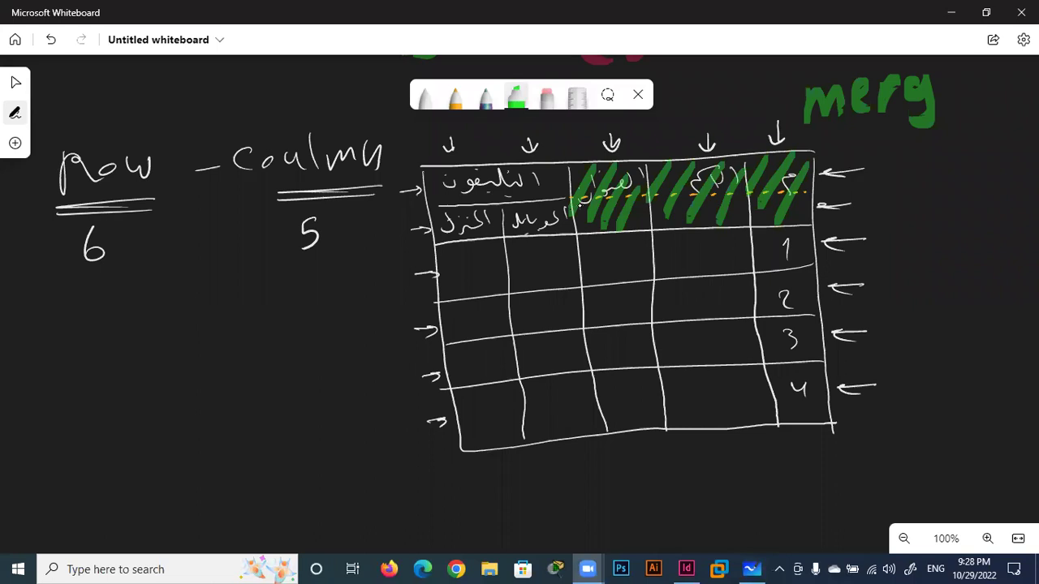
{"action": "left_click", "coordinate": [423, 96]}
{"action": "left_click_drag", "start_coordinate": [965, 136], "coordinate": [968, 146]}
{"action": "mouse_move", "coordinate": [943, 140]}
{"action": "left_mouse_down"}
{"action": "mouse_move", "coordinate": [922, 138]}
{"action": "mouse_move", "coordinate": [927, 182]}
{"action": "left_mouse_up"}
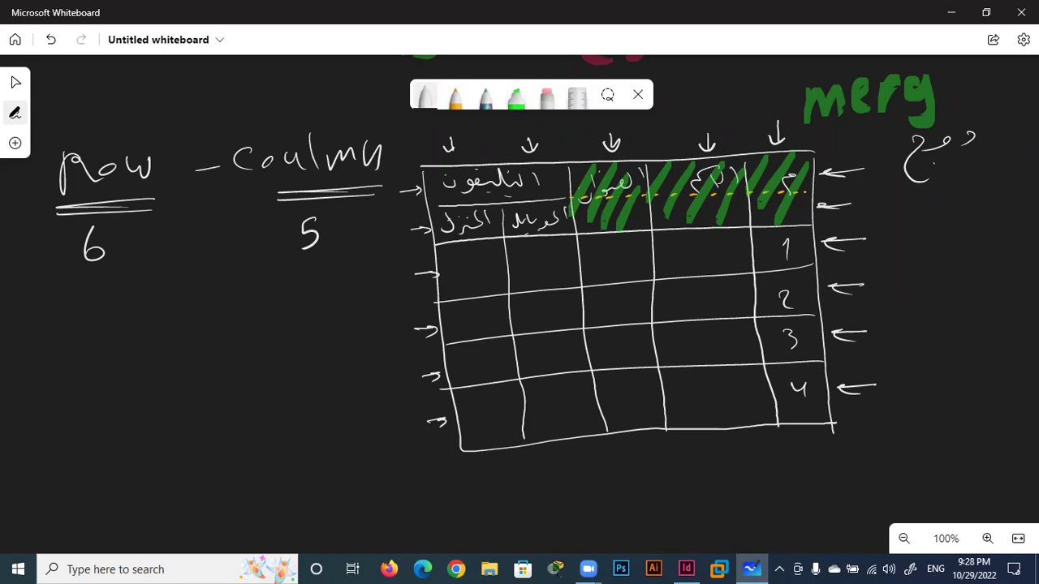
Circle each header cell in white and hatch the split first header cell green
{"action": "mouse_move", "coordinate": [804, 153]}
{"action": "left_mouse_down"}
{"action": "mouse_move", "coordinate": [755, 161]}
{"action": "mouse_move", "coordinate": [775, 230]}
{"action": "mouse_move", "coordinate": [802, 166]}
{"action": "left_mouse_up"}
{"action": "mouse_move", "coordinate": [737, 172]}
{"action": "left_mouse_down"}
{"action": "mouse_move", "coordinate": [714, 146]}
{"action": "mouse_move", "coordinate": [674, 219]}
{"action": "mouse_move", "coordinate": [735, 166]}
{"action": "left_mouse_up"}
{"action": "mouse_move", "coordinate": [643, 152]}
{"action": "left_mouse_down"}
{"action": "mouse_move", "coordinate": [583, 172]}
{"action": "mouse_move", "coordinate": [601, 231]}
{"action": "mouse_move", "coordinate": [650, 166]}
{"action": "left_mouse_up"}
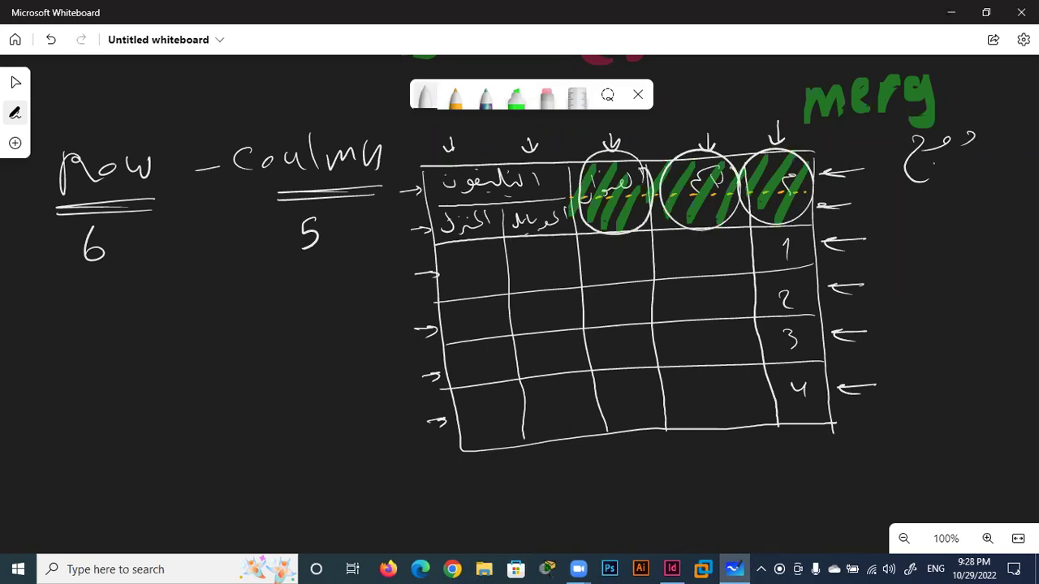
{"action": "mouse_move", "coordinate": [554, 170]}
{"action": "left_mouse_down"}
{"action": "mouse_move", "coordinate": [528, 154]}
{"action": "mouse_move", "coordinate": [443, 199]}
{"action": "mouse_move", "coordinate": [558, 172]}
{"action": "mouse_move", "coordinate": [526, 204]}
{"action": "mouse_move", "coordinate": [507, 206]}
{"action": "left_mouse_up"}
{"action": "left_click", "coordinate": [516, 95]}
{"action": "left_click_drag", "start_coordinate": [529, 167], "coordinate": [480, 211]}
{"action": "mouse_move", "coordinate": [500, 168]}
{"action": "left_mouse_down"}
{"action": "mouse_move", "coordinate": [469, 199]}
{"action": "mouse_move", "coordinate": [449, 201]}
{"action": "left_mouse_up"}
{"action": "left_click_drag", "start_coordinate": [458, 183], "coordinate": [444, 205]}
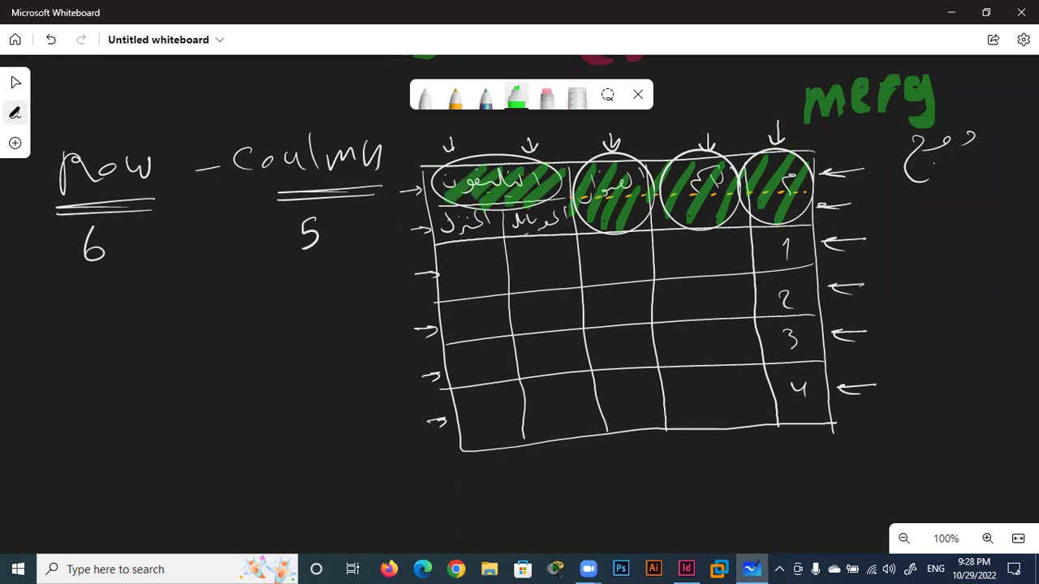
Write 'Splite cells' in green to the left of the table
{"action": "mouse_move", "coordinate": [84, 328]}
{"action": "left_mouse_down"}
{"action": "mouse_move", "coordinate": [53, 364]}
{"action": "mouse_move", "coordinate": [112, 374]}
{"action": "left_mouse_up"}
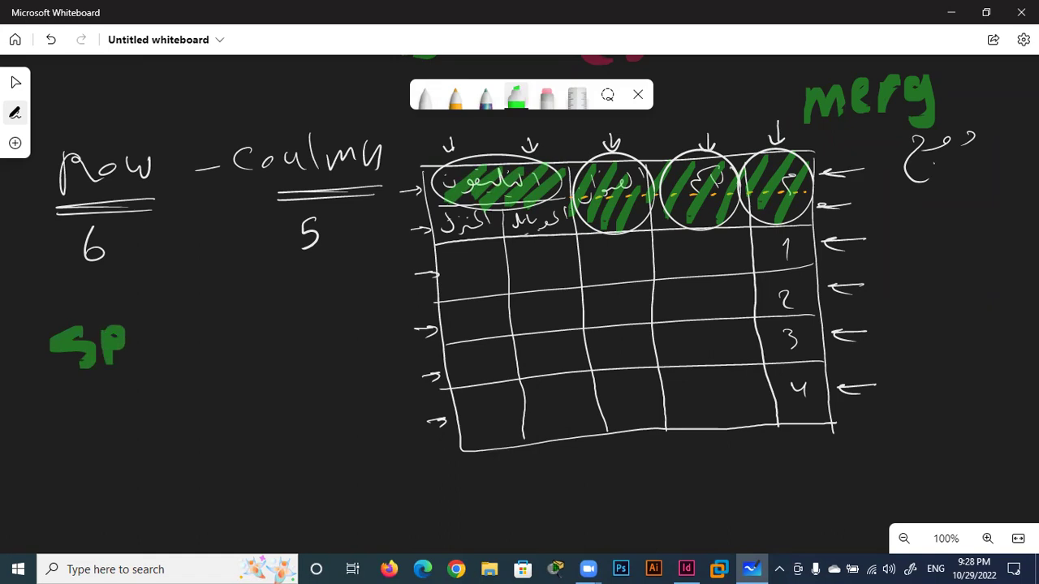
{"action": "left_click_drag", "start_coordinate": [128, 305], "coordinate": [138, 349]}
{"action": "left_click_drag", "start_coordinate": [152, 323], "coordinate": [154, 339]}
{"action": "left_click", "coordinate": [144, 291]}
{"action": "mouse_move", "coordinate": [173, 284]}
{"action": "left_mouse_down"}
{"action": "mouse_move", "coordinate": [180, 336]}
{"action": "mouse_move", "coordinate": [153, 307]}
{"action": "mouse_move", "coordinate": [219, 333]}
{"action": "left_mouse_up"}
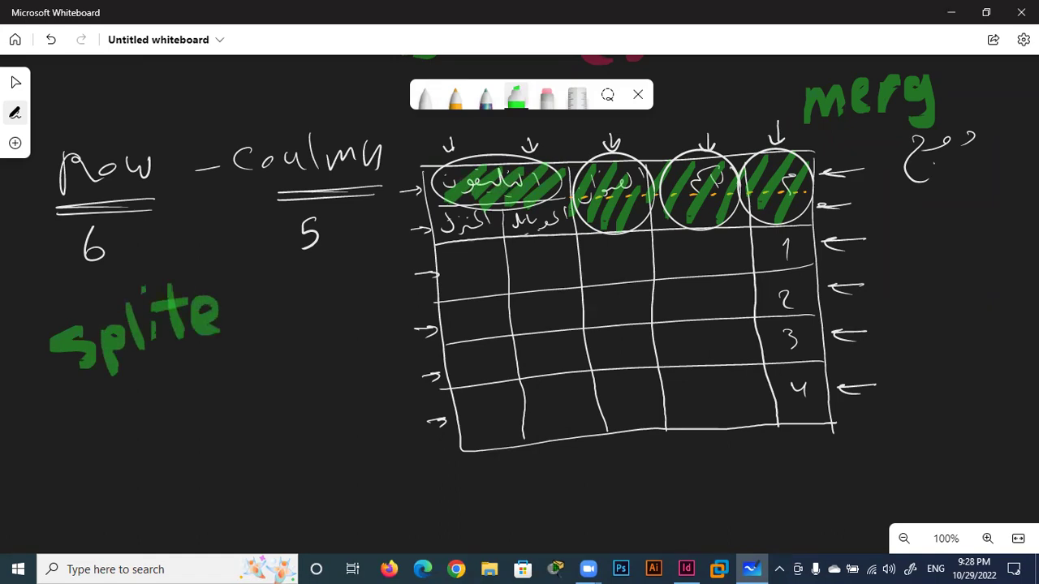
{"action": "mouse_move", "coordinate": [276, 297]}
{"action": "left_mouse_down"}
{"action": "mouse_move", "coordinate": [273, 329]}
{"action": "mouse_move", "coordinate": [312, 324]}
{"action": "left_mouse_up"}
{"action": "mouse_move", "coordinate": [315, 263]}
{"action": "left_mouse_down"}
{"action": "mouse_move", "coordinate": [318, 318]}
{"action": "mouse_move", "coordinate": [357, 306]}
{"action": "left_mouse_up"}
Write 'murge cells' in green below 'Splite cells'
{"action": "left_click_drag", "start_coordinate": [54, 422], "coordinate": [89, 451]}
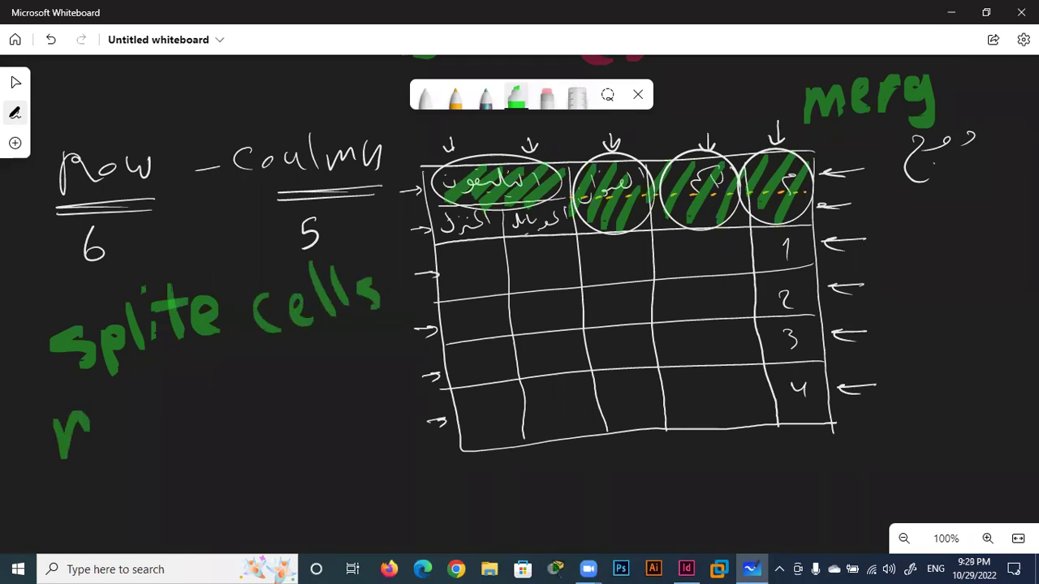
{"action": "left_click_drag", "start_coordinate": [86, 416], "coordinate": [109, 444]}
{"action": "left_click_drag", "start_coordinate": [113, 402], "coordinate": [141, 425]}
{"action": "mouse_move", "coordinate": [136, 437]}
{"action": "left_mouse_down"}
{"action": "mouse_move", "coordinate": [158, 401]}
{"action": "mouse_move", "coordinate": [172, 448]}
{"action": "left_mouse_up"}
{"action": "left_click_drag", "start_coordinate": [190, 406], "coordinate": [208, 424]}
{"action": "mouse_move", "coordinate": [268, 380]}
{"action": "left_mouse_down"}
{"action": "mouse_move", "coordinate": [258, 419]}
{"action": "mouse_move", "coordinate": [298, 416]}
{"action": "left_mouse_up"}
{"action": "left_click_drag", "start_coordinate": [318, 349], "coordinate": [310, 407]}
{"action": "left_click_drag", "start_coordinate": [334, 349], "coordinate": [327, 401]}
Heavily underline both 'cells' labels in green, then return to white ink
{"action": "left_click_drag", "start_coordinate": [368, 362], "coordinate": [351, 394]}
{"action": "mouse_move", "coordinate": [286, 442]}
{"action": "left_mouse_down"}
{"action": "mouse_move", "coordinate": [370, 416]}
{"action": "mouse_move", "coordinate": [385, 435]}
{"action": "left_mouse_up"}
{"action": "mouse_move", "coordinate": [307, 328]}
{"action": "left_mouse_down"}
{"action": "mouse_move", "coordinate": [354, 313]}
{"action": "mouse_move", "coordinate": [365, 325]}
{"action": "left_mouse_up"}
{"action": "left_click_drag", "start_coordinate": [307, 344], "coordinate": [368, 331]}
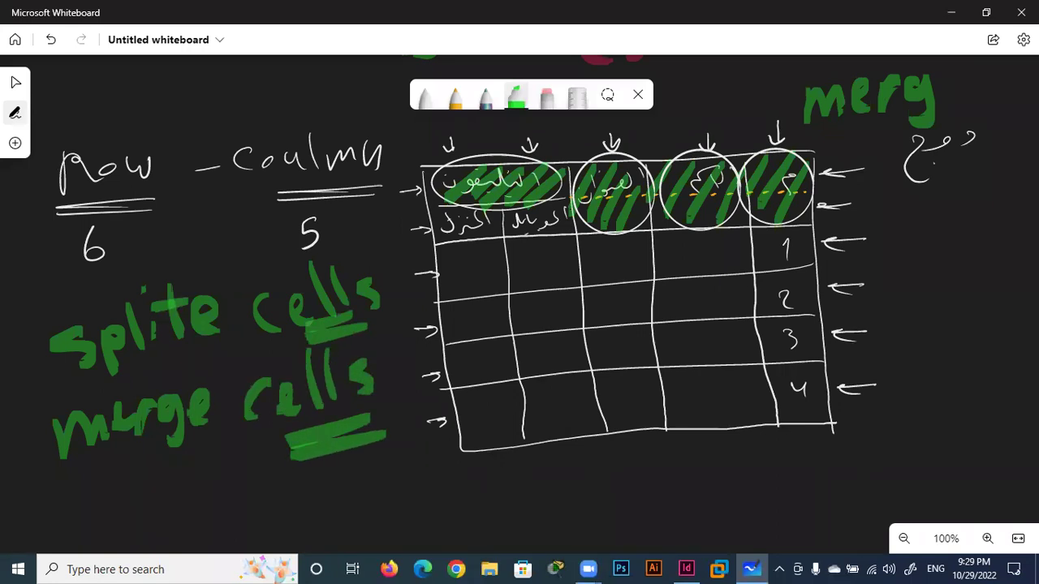
{"action": "left_click", "coordinate": [425, 96]}
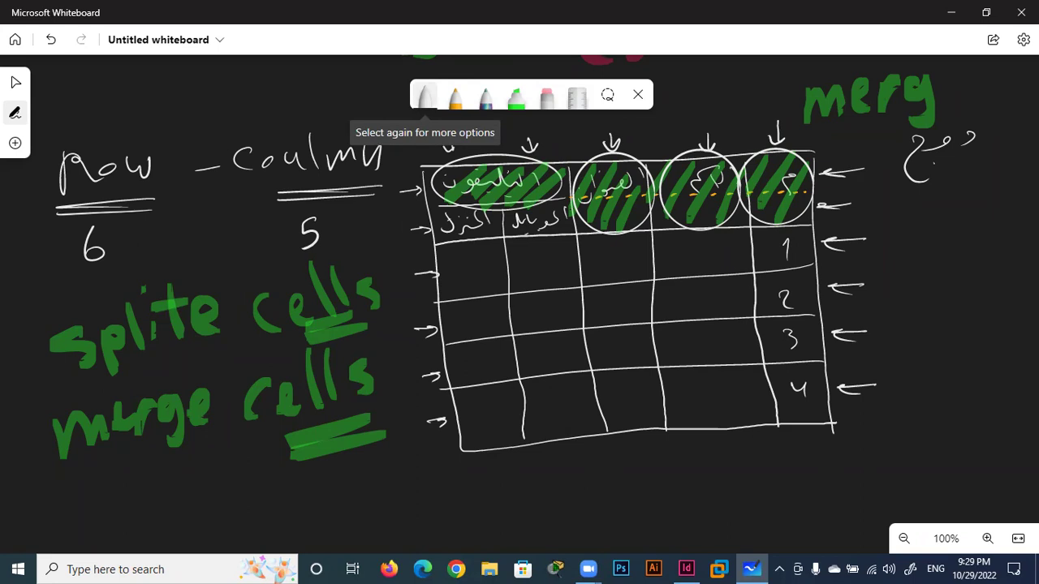
Add underlined Arabic glosses for split, merge and 'merg', then bring InDesign forward
{"action": "mouse_move", "coordinate": [217, 258]}
{"action": "left_mouse_down"}
{"action": "mouse_move", "coordinate": [115, 276]}
{"action": "mouse_move", "coordinate": [106, 304]}
{"action": "left_mouse_up"}
{"action": "left_click_drag", "start_coordinate": [213, 235], "coordinate": [199, 239]}
{"action": "left_click_drag", "start_coordinate": [194, 236], "coordinate": [186, 238]}
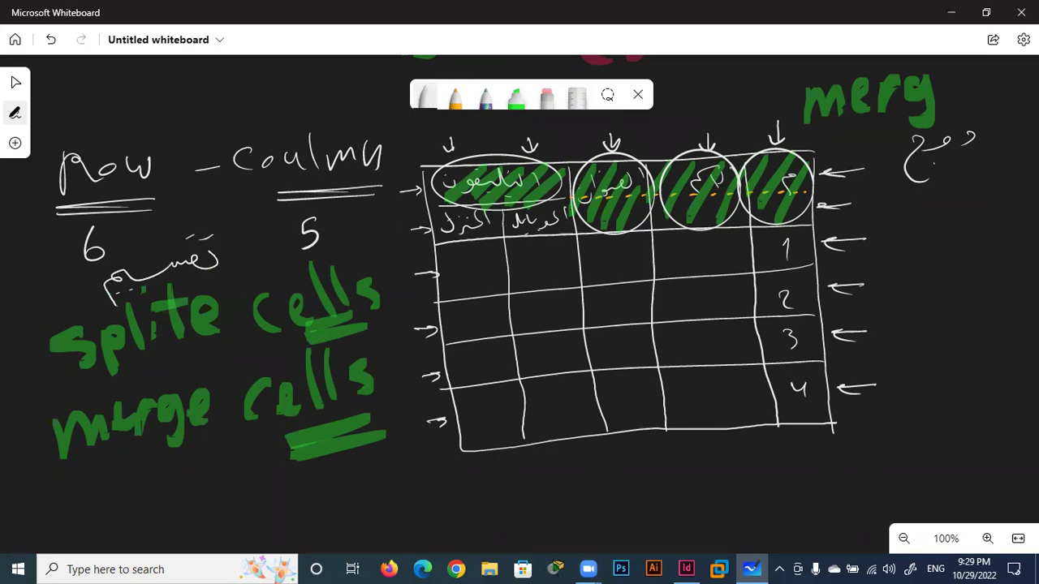
{"action": "mouse_move", "coordinate": [238, 458]}
{"action": "left_mouse_down"}
{"action": "mouse_move", "coordinate": [194, 476]}
{"action": "mouse_move", "coordinate": [180, 511]}
{"action": "left_mouse_up"}
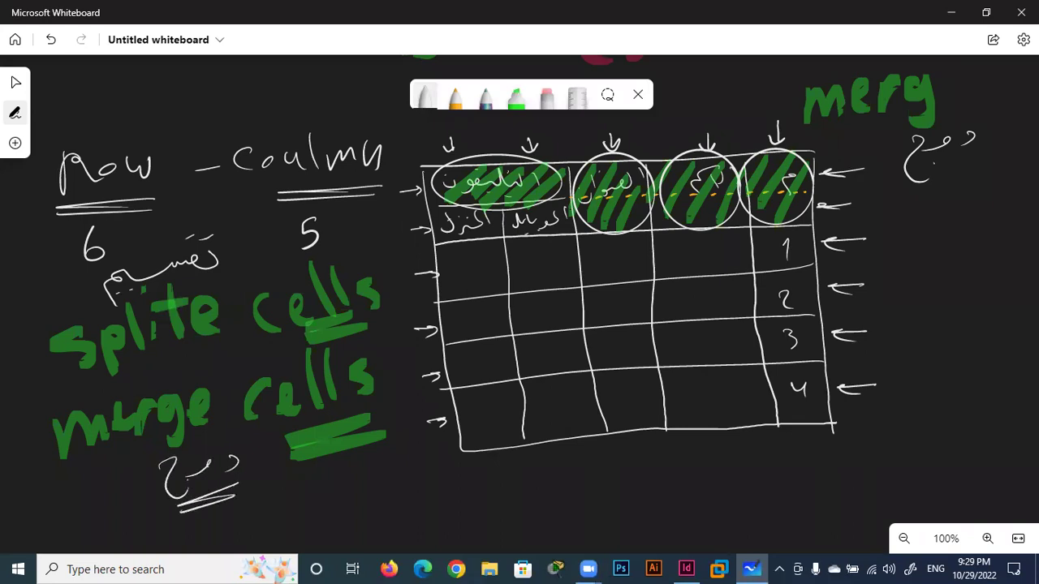
{"action": "left_click_drag", "start_coordinate": [126, 251], "coordinate": [174, 241]}
{"action": "left_click_drag", "start_coordinate": [122, 245], "coordinate": [162, 236]}
{"action": "left_click_drag", "start_coordinate": [976, 177], "coordinate": [912, 196]}
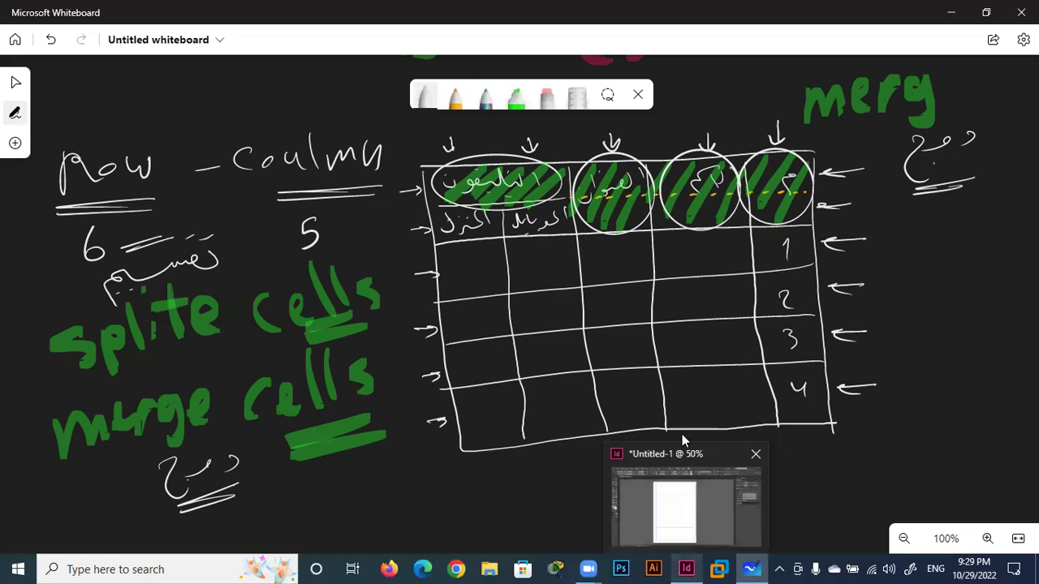
{"action": "left_click", "coordinate": [685, 566]}
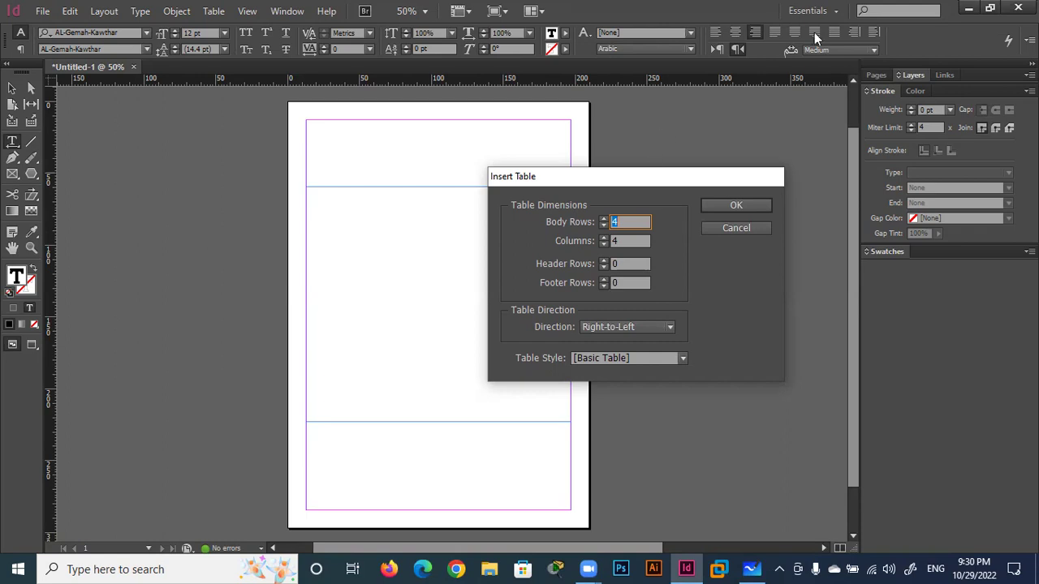
Leave the 4-row, 4-column Insert Table settings untouched and return to Whiteboard
{"action": "left_click", "coordinate": [752, 569]}
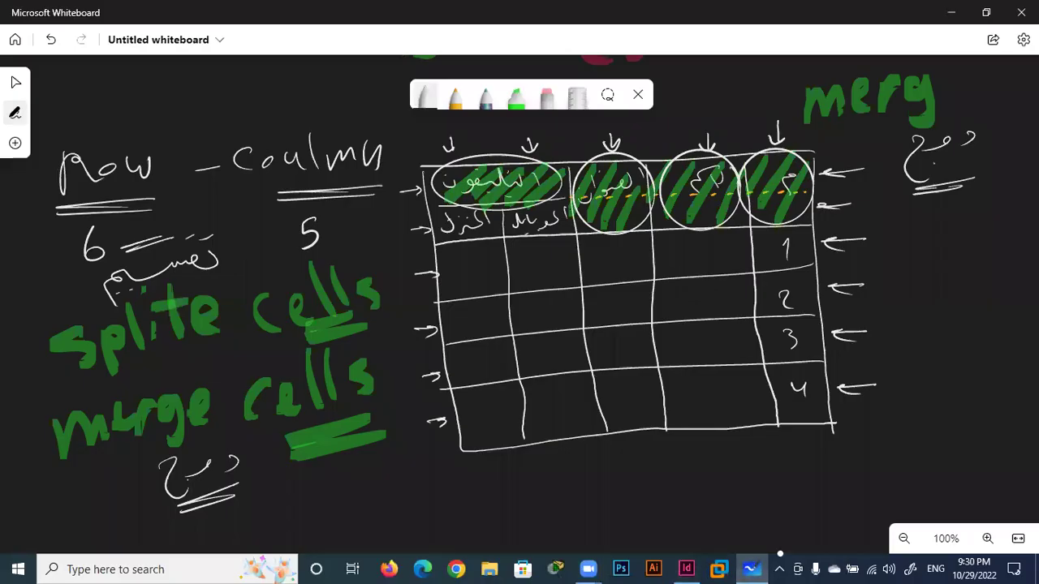
Draw a leftward arrow and a rightward arrow under the table, then scroll down to empty canvas
{"action": "mouse_move", "coordinate": [837, 469]}
{"action": "left_mouse_down"}
{"action": "mouse_move", "coordinate": [552, 487]}
{"action": "mouse_move", "coordinate": [562, 498]}
{"action": "left_mouse_up"}
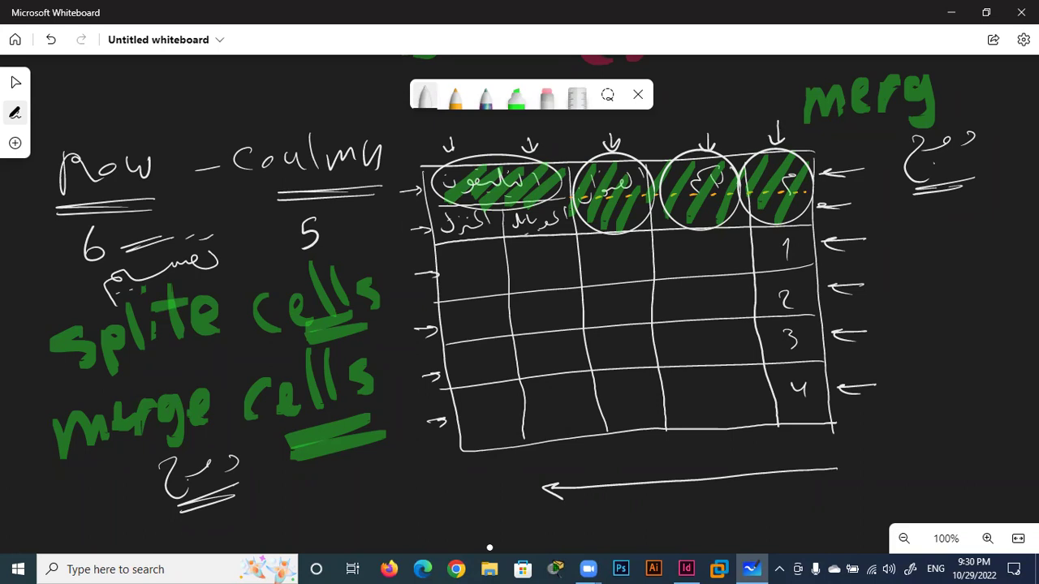
{"action": "left_click_drag", "start_coordinate": [500, 526], "coordinate": [782, 516]}
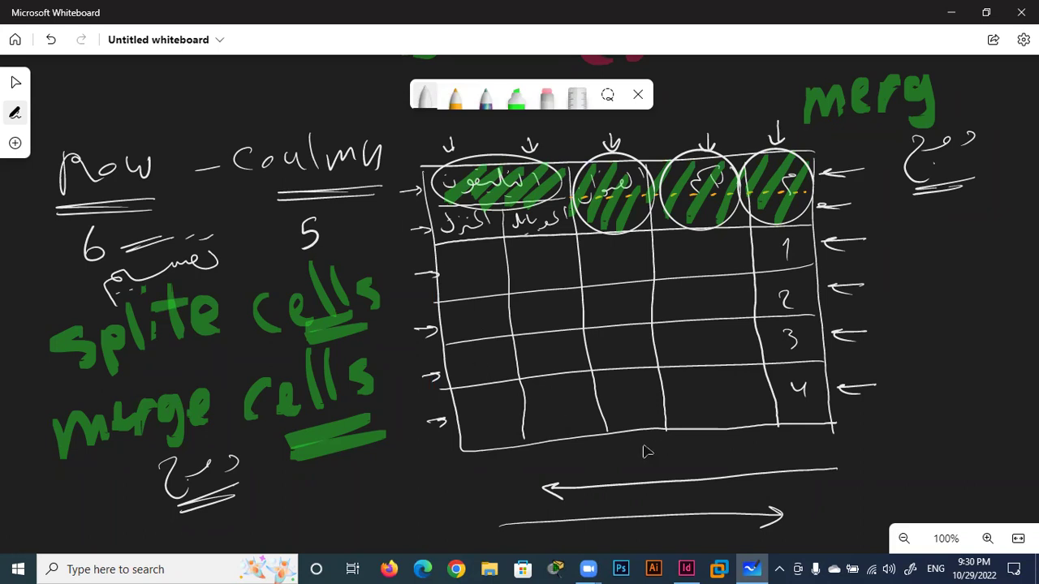
{"action": "scroll", "coordinate": [837, 501], "scroll_direction": "down", "scroll_amount": 4}
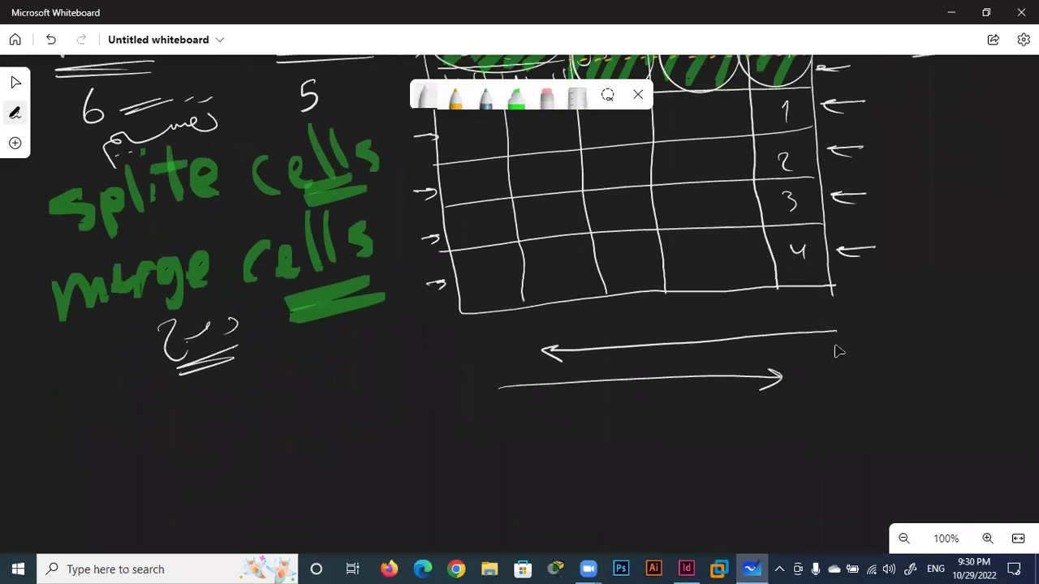
{"action": "scroll", "coordinate": [820, 487], "scroll_direction": "down", "scroll_amount": 6}
{"action": "scroll", "coordinate": [820, 297], "scroll_direction": "up", "scroll_amount": 2}
{"action": "scroll", "coordinate": [826, 399], "scroll_direction": "down", "scroll_amount": 4}
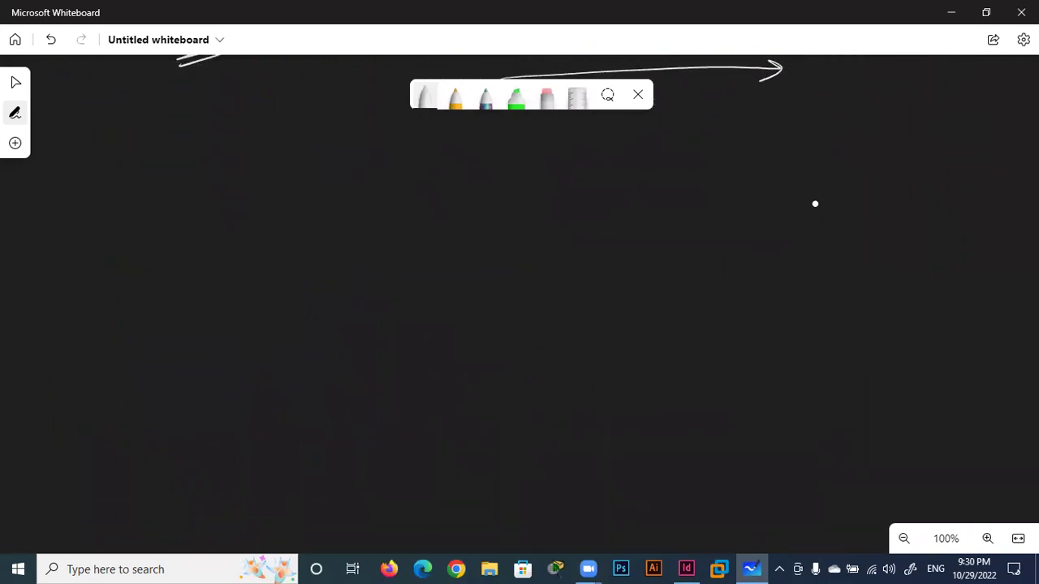
Draw a new table rectangle with three vertical column dividers
{"action": "mouse_move", "coordinate": [737, 175]}
{"action": "left_mouse_down"}
{"action": "mouse_move", "coordinate": [398, 166]}
{"action": "mouse_move", "coordinate": [416, 471]}
{"action": "left_mouse_up"}
{"action": "mouse_move", "coordinate": [739, 177]}
{"action": "left_mouse_down"}
{"action": "mouse_move", "coordinate": [744, 443]}
{"action": "mouse_move", "coordinate": [400, 469]}
{"action": "left_mouse_up"}
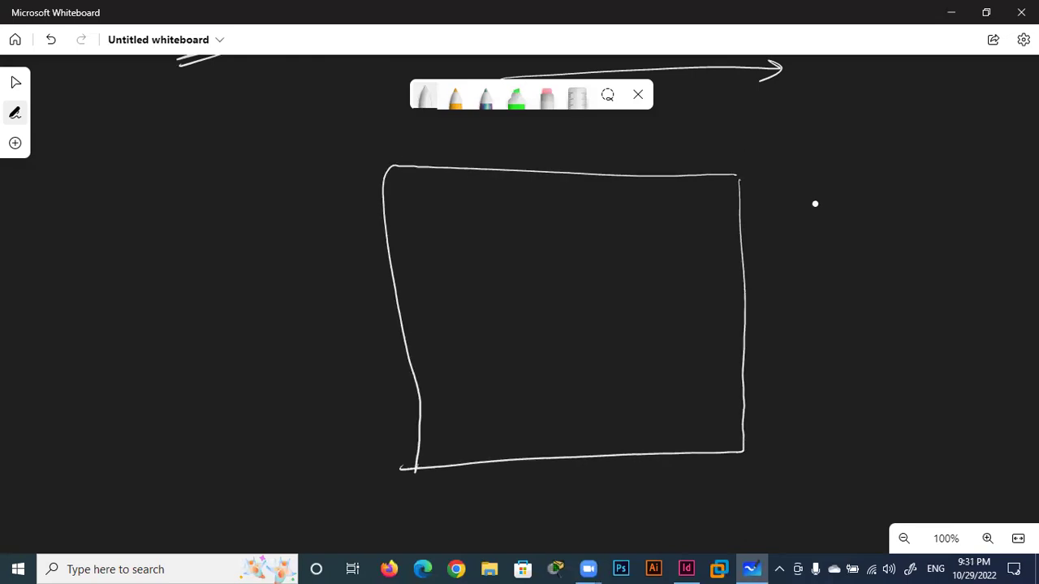
{"action": "left_click_drag", "start_coordinate": [689, 180], "coordinate": [691, 450]}
{"action": "left_click_drag", "start_coordinate": [613, 177], "coordinate": [635, 467]}
{"action": "left_click_drag", "start_coordinate": [540, 173], "coordinate": [560, 457]}
Add horizontal row lines and split the wide left header cell into two sub-columns
{"action": "left_click_drag", "start_coordinate": [740, 240], "coordinate": [365, 260]}
{"action": "left_click_drag", "start_coordinate": [546, 216], "coordinate": [391, 222]}
{"action": "mouse_move", "coordinate": [468, 226]}
{"action": "left_mouse_down"}
{"action": "mouse_move", "coordinate": [468, 303]}
{"action": "mouse_move", "coordinate": [495, 461]}
{"action": "left_mouse_up"}
{"action": "left_click_drag", "start_coordinate": [744, 286], "coordinate": [383, 308]}
{"action": "left_click_drag", "start_coordinate": [747, 329], "coordinate": [399, 347]}
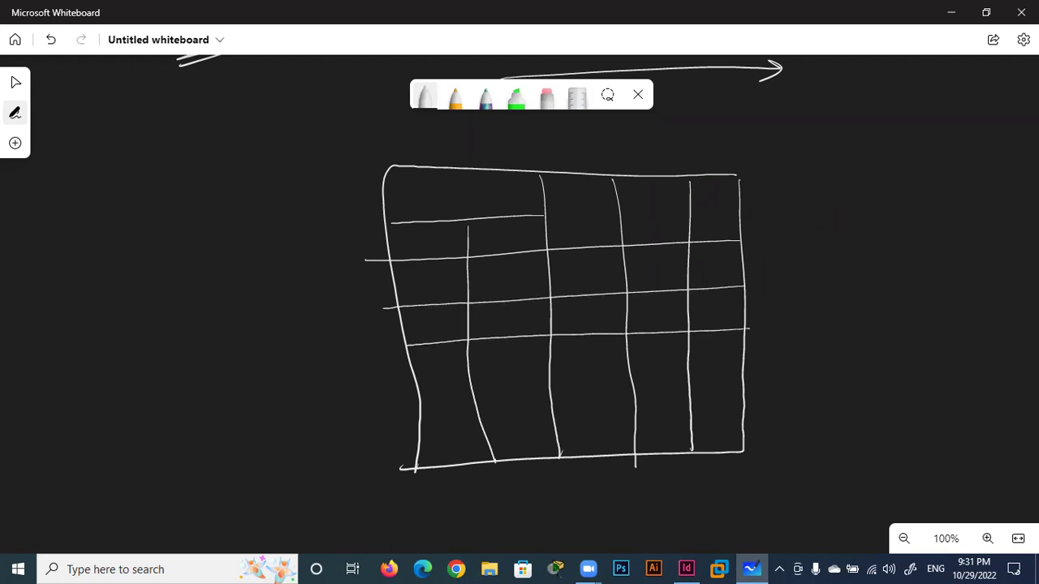
{"action": "left_click_drag", "start_coordinate": [743, 375], "coordinate": [414, 386]}
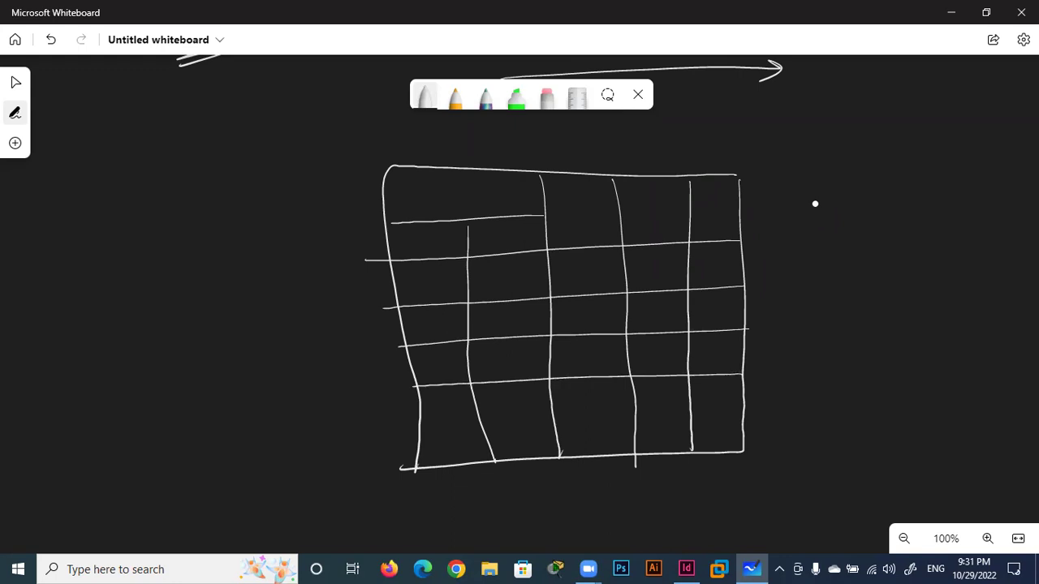
{"action": "left_click_drag", "start_coordinate": [738, 416], "coordinate": [414, 430]}
Number the body rows 1 to 5 in the right column
{"action": "left_click_drag", "start_coordinate": [709, 263], "coordinate": [719, 361]}
{"action": "left_click_drag", "start_coordinate": [707, 395], "coordinate": [715, 432]}
{"action": "left_click_drag", "start_coordinate": [715, 432], "coordinate": [711, 442]}
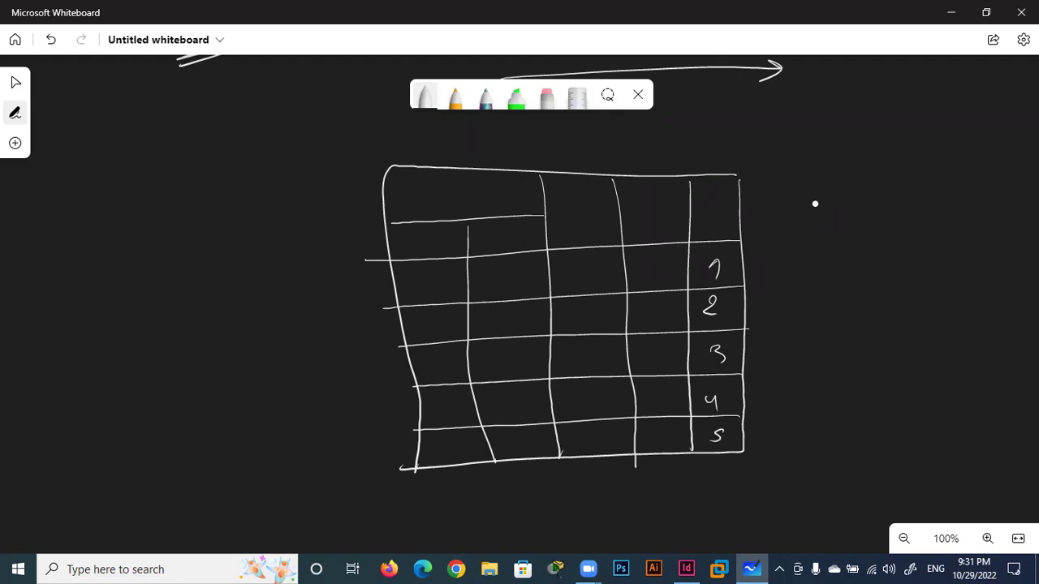
Write Arabic headings, with sub-headings under the wide cell, and start circling headers in green
{"action": "left_click_drag", "start_coordinate": [672, 193], "coordinate": [640, 222]}
{"action": "mouse_move", "coordinate": [599, 186]}
{"action": "left_mouse_down"}
{"action": "mouse_move", "coordinate": [607, 202]}
{"action": "mouse_move", "coordinate": [575, 226]}
{"action": "mouse_move", "coordinate": [567, 213]}
{"action": "left_mouse_up"}
{"action": "left_click_drag", "start_coordinate": [562, 222], "coordinate": [557, 230]}
{"action": "left_click_drag", "start_coordinate": [497, 186], "coordinate": [480, 198]}
{"action": "left_click_drag", "start_coordinate": [477, 183], "coordinate": [465, 199]}
{"action": "left_click_drag", "start_coordinate": [464, 192], "coordinate": [428, 211]}
{"action": "mouse_move", "coordinate": [525, 229]}
{"action": "left_mouse_down"}
{"action": "mouse_move", "coordinate": [526, 244]}
{"action": "mouse_move", "coordinate": [477, 237]}
{"action": "mouse_move", "coordinate": [448, 246]}
{"action": "left_mouse_up"}
{"action": "left_click_drag", "start_coordinate": [450, 237], "coordinate": [401, 254]}
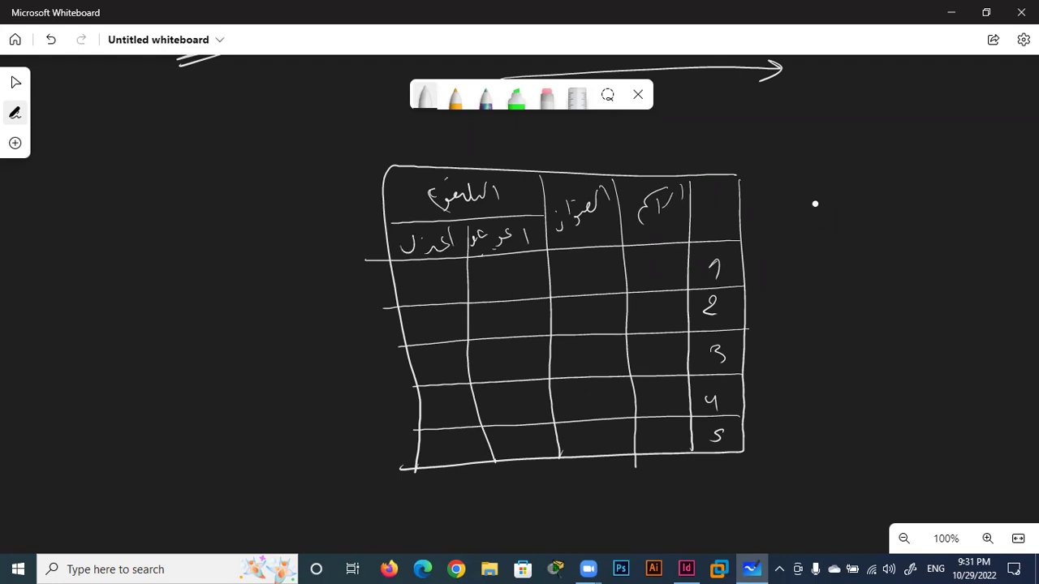
{"action": "left_click", "coordinate": [517, 95]}
{"action": "mouse_move", "coordinate": [664, 159]}
{"action": "left_mouse_down"}
{"action": "mouse_move", "coordinate": [735, 184]}
{"action": "mouse_move", "coordinate": [747, 231]}
{"action": "mouse_move", "coordinate": [735, 172]}
{"action": "left_mouse_up"}
Circle the header rows in green and write an underlined 'Table header' label on the left
{"action": "left_click_drag", "start_coordinate": [238, 211], "coordinate": [305, 208]}
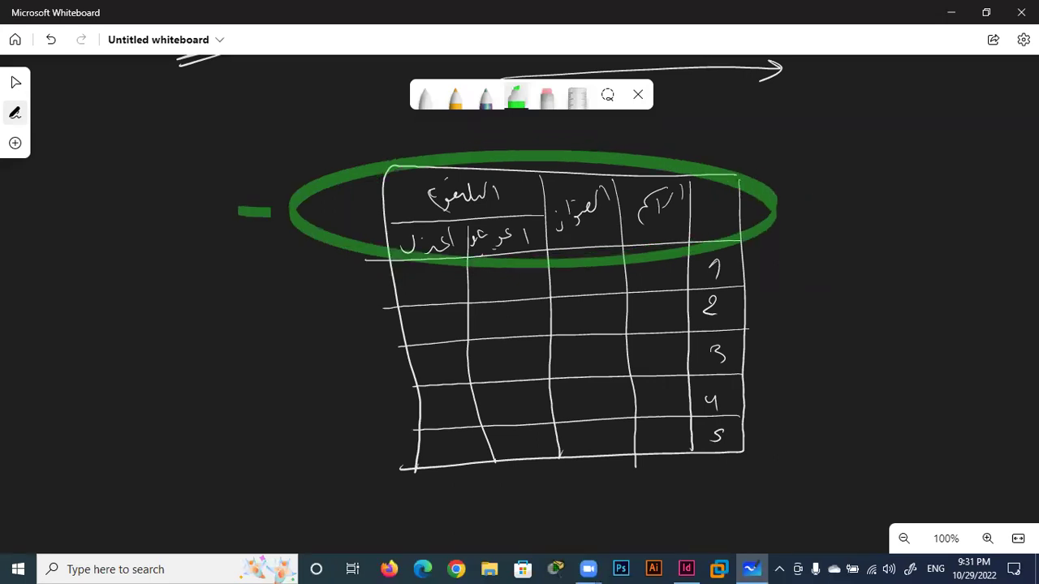
{"action": "left_click_drag", "start_coordinate": [73, 145], "coordinate": [80, 186]}
{"action": "mouse_move", "coordinate": [104, 148]}
{"action": "left_mouse_down"}
{"action": "mouse_move", "coordinate": [47, 161]}
{"action": "mouse_move", "coordinate": [139, 174]}
{"action": "left_mouse_up"}
{"action": "left_click_drag", "start_coordinate": [138, 131], "coordinate": [148, 168]}
{"action": "mouse_move", "coordinate": [165, 138]}
{"action": "left_mouse_down"}
{"action": "mouse_move", "coordinate": [167, 172]}
{"action": "mouse_move", "coordinate": [193, 167]}
{"action": "left_mouse_up"}
{"action": "mouse_move", "coordinate": [15, 221]}
{"action": "left_mouse_down"}
{"action": "mouse_move", "coordinate": [58, 268]}
{"action": "mouse_move", "coordinate": [123, 253]}
{"action": "mouse_move", "coordinate": [153, 202]}
{"action": "mouse_move", "coordinate": [204, 236]}
{"action": "mouse_move", "coordinate": [218, 214]}
{"action": "left_mouse_up"}
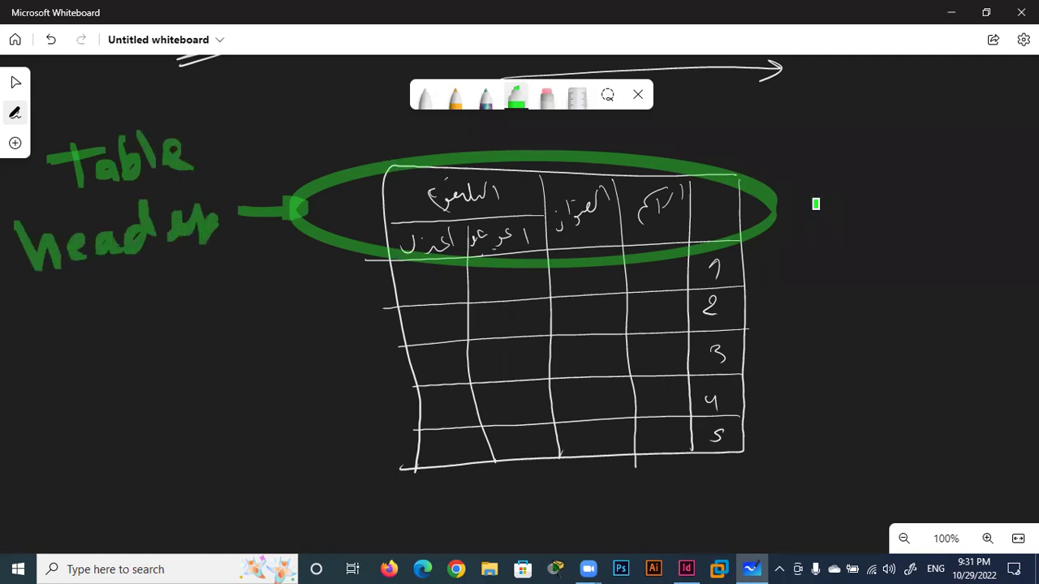
{"action": "left_click_drag", "start_coordinate": [122, 276], "coordinate": [235, 256]}
{"action": "left_click_drag", "start_coordinate": [136, 292], "coordinate": [224, 274]}
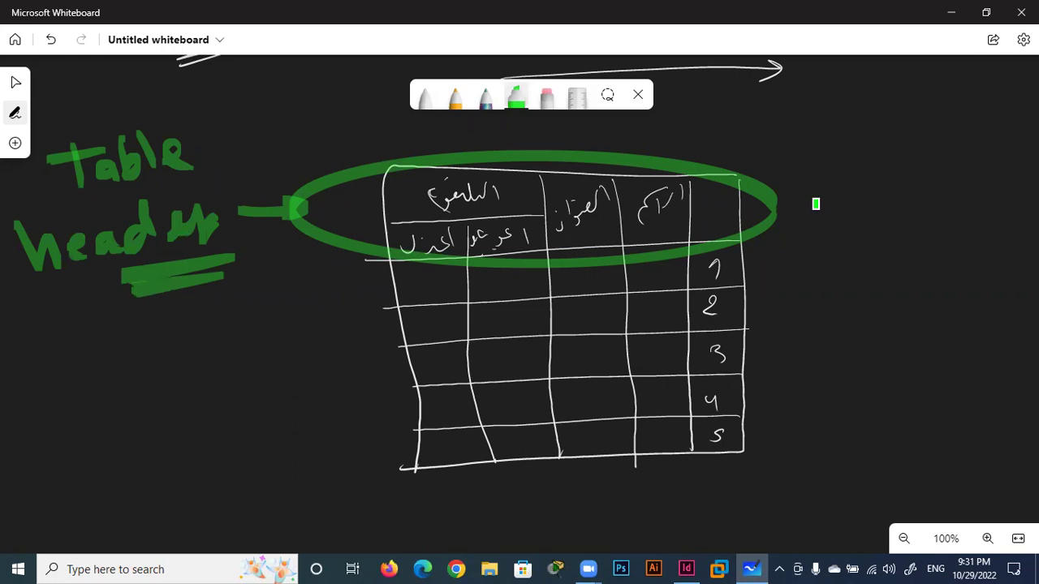
Handwrite the first line of an Arabic note at the top right
{"action": "left_click_drag", "start_coordinate": [1005, 112], "coordinate": [972, 137]}
{"action": "mouse_move", "coordinate": [965, 101]}
{"action": "left_mouse_down"}
{"action": "mouse_move", "coordinate": [935, 154]}
{"action": "mouse_move", "coordinate": [971, 75]}
{"action": "left_mouse_up"}
{"action": "left_click_drag", "start_coordinate": [914, 112], "coordinate": [911, 134]}
{"action": "left_click_drag", "start_coordinate": [896, 125], "coordinate": [913, 143]}
{"action": "left_click_drag", "start_coordinate": [863, 94], "coordinate": [836, 142]}
{"action": "left_click_drag", "start_coordinate": [808, 107], "coordinate": [809, 134]}
{"action": "left_click_drag", "start_coordinate": [810, 113], "coordinate": [795, 143]}
{"action": "mouse_move", "coordinate": [759, 99]}
{"action": "left_mouse_down"}
{"action": "mouse_move", "coordinate": [763, 134]}
{"action": "mouse_move", "coordinate": [740, 122]}
{"action": "left_mouse_up"}
{"action": "mouse_move", "coordinate": [755, 75]}
{"action": "left_mouse_down"}
{"action": "mouse_move", "coordinate": [730, 138]}
{"action": "mouse_move", "coordinate": [718, 138]}
{"action": "left_mouse_up"}
{"action": "mouse_move", "coordinate": [711, 110]}
{"action": "left_mouse_down"}
{"action": "mouse_move", "coordinate": [682, 137]}
{"action": "mouse_move", "coordinate": [629, 139]}
{"action": "left_mouse_up"}
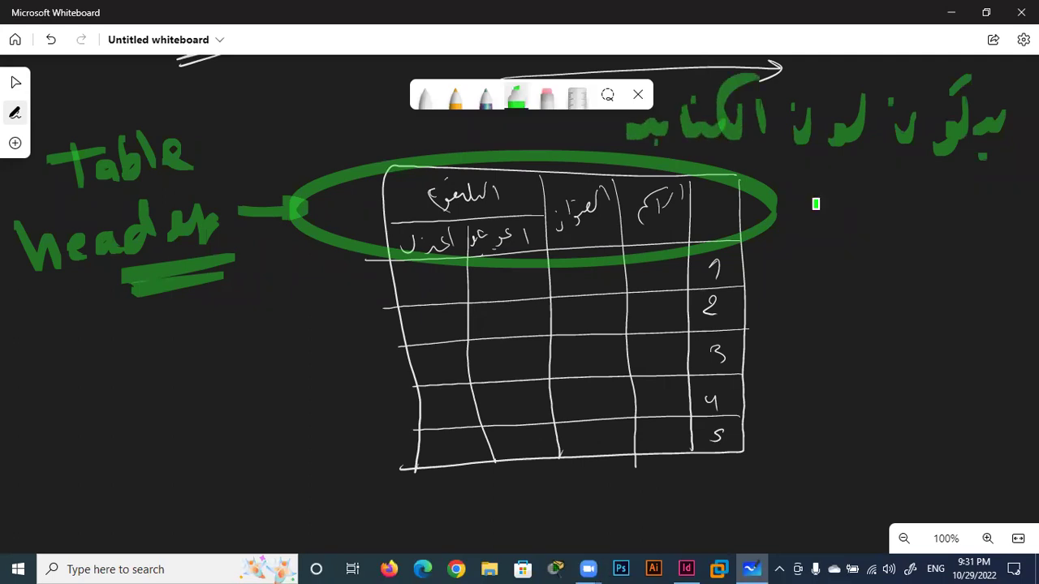
Add the second and third lines of the Arabic note
{"action": "mouse_move", "coordinate": [1015, 192]}
{"action": "left_mouse_down"}
{"action": "mouse_move", "coordinate": [990, 208]}
{"action": "mouse_move", "coordinate": [949, 211]}
{"action": "mouse_move", "coordinate": [972, 238]}
{"action": "left_mouse_up"}
{"action": "left_click_drag", "start_coordinate": [1000, 172], "coordinate": [998, 178]}
{"action": "mouse_move", "coordinate": [930, 203]}
{"action": "left_mouse_down"}
{"action": "mouse_move", "coordinate": [901, 229]}
{"action": "mouse_move", "coordinate": [850, 247]}
{"action": "mouse_move", "coordinate": [817, 244]}
{"action": "left_mouse_up"}
{"action": "left_click_drag", "start_coordinate": [880, 268], "coordinate": [877, 276]}
{"action": "left_click_drag", "start_coordinate": [861, 188], "coordinate": [860, 195]}
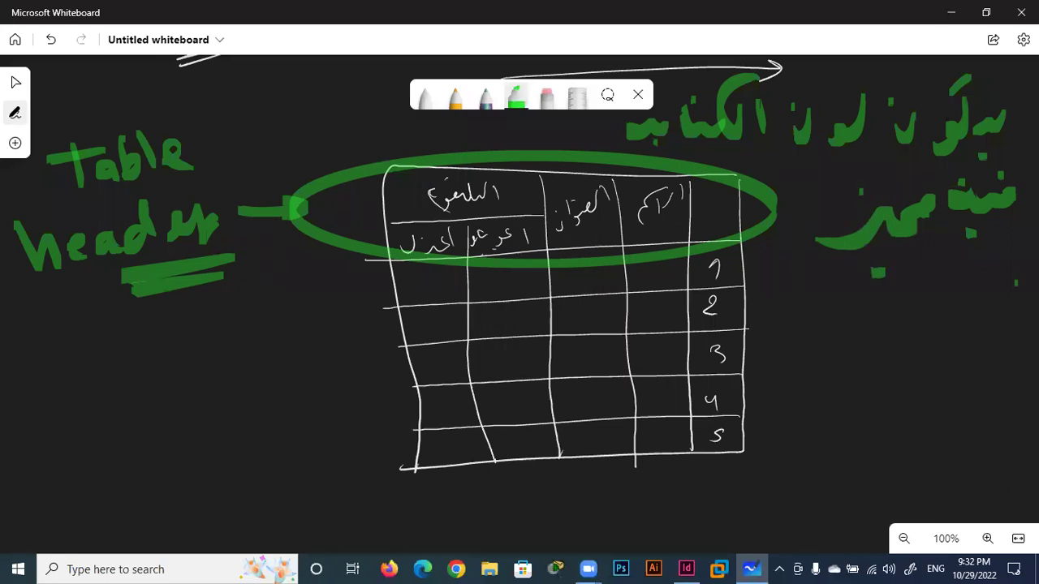
{"action": "left_click_drag", "start_coordinate": [1014, 279], "coordinate": [992, 305]}
{"action": "left_click_drag", "start_coordinate": [992, 292], "coordinate": [961, 316]}
{"action": "mouse_move", "coordinate": [945, 274]}
{"action": "left_mouse_down"}
{"action": "mouse_move", "coordinate": [921, 318]}
{"action": "mouse_move", "coordinate": [922, 284]}
{"action": "left_mouse_up"}
{"action": "left_click_drag", "start_coordinate": [905, 300], "coordinate": [847, 341]}
{"action": "left_click_drag", "start_coordinate": [870, 294], "coordinate": [870, 299]}
{"action": "left_click_drag", "start_coordinate": [839, 291], "coordinate": [838, 318]}
Finish the Arabic note, draw an arrow to the circled header, and begin circling the bottom row
{"action": "left_click_drag", "start_coordinate": [1010, 353], "coordinate": [1009, 392]}
{"action": "mouse_move", "coordinate": [992, 351]}
{"action": "left_mouse_down"}
{"action": "mouse_move", "coordinate": [966, 392]}
{"action": "mouse_move", "coordinate": [922, 404]}
{"action": "mouse_move", "coordinate": [951, 424]}
{"action": "left_mouse_up"}
{"action": "left_click_drag", "start_coordinate": [916, 380], "coordinate": [897, 406]}
{"action": "left_click_drag", "start_coordinate": [883, 349], "coordinate": [821, 406]}
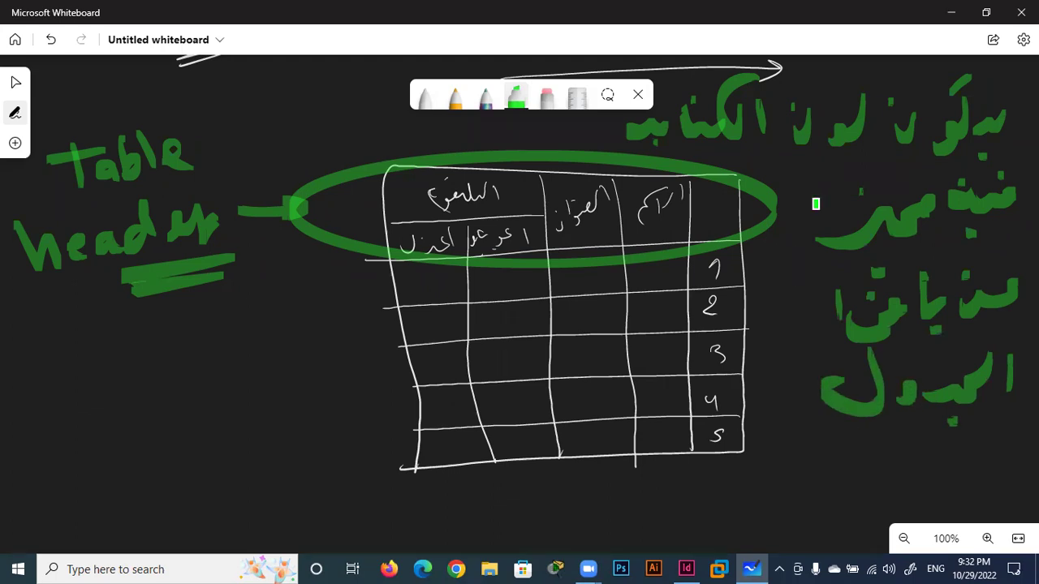
{"action": "mouse_move", "coordinate": [322, 91]}
{"action": "left_mouse_down"}
{"action": "mouse_move", "coordinate": [374, 150]}
{"action": "mouse_move", "coordinate": [349, 154]}
{"action": "left_mouse_up"}
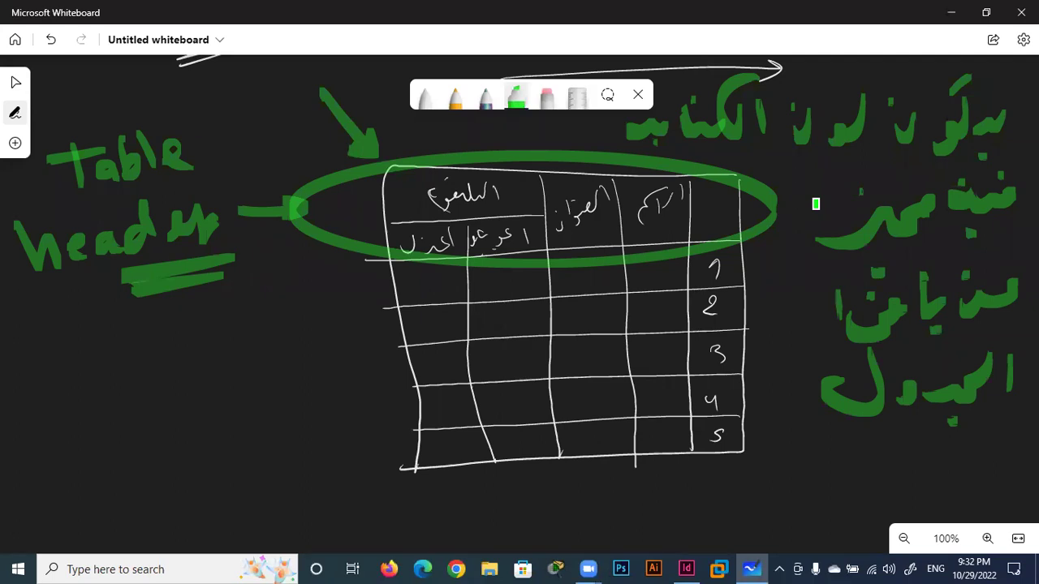
{"action": "mouse_move", "coordinate": [773, 421]}
{"action": "left_mouse_down"}
{"action": "mouse_move", "coordinate": [686, 408]}
{"action": "mouse_move", "coordinate": [462, 411]}
{"action": "mouse_move", "coordinate": [437, 479]}
{"action": "mouse_move", "coordinate": [776, 474]}
{"action": "mouse_move", "coordinate": [818, 424]}
{"action": "left_mouse_up"}
Close the bottom-row circle and write 'Footer' beside it
{"action": "mouse_move", "coordinate": [108, 429]}
{"action": "left_mouse_down"}
{"action": "mouse_move", "coordinate": [101, 479]}
{"action": "mouse_move", "coordinate": [128, 465]}
{"action": "mouse_move", "coordinate": [187, 466]}
{"action": "left_mouse_up"}
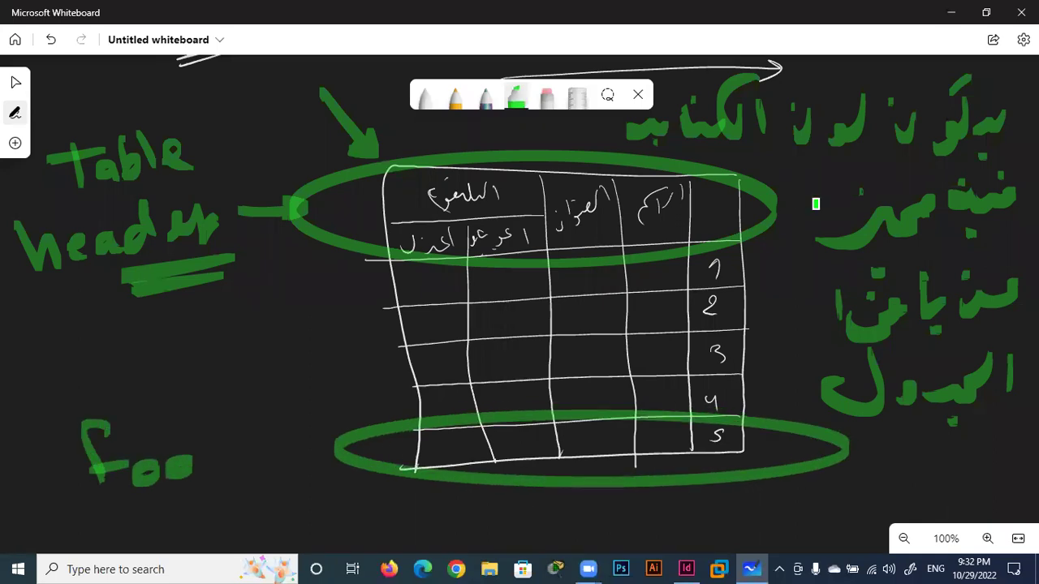
{"action": "left_click_drag", "start_coordinate": [202, 409], "coordinate": [206, 468]}
{"action": "left_click_drag", "start_coordinate": [173, 435], "coordinate": [201, 422]}
{"action": "mouse_move", "coordinate": [226, 447]}
{"action": "left_mouse_down"}
{"action": "mouse_move", "coordinate": [240, 442]}
{"action": "mouse_move", "coordinate": [237, 466]}
{"action": "left_mouse_up"}
{"action": "left_click_drag", "start_coordinate": [264, 409], "coordinate": [263, 463]}
{"action": "left_click_drag", "start_coordinate": [268, 432], "coordinate": [304, 401]}
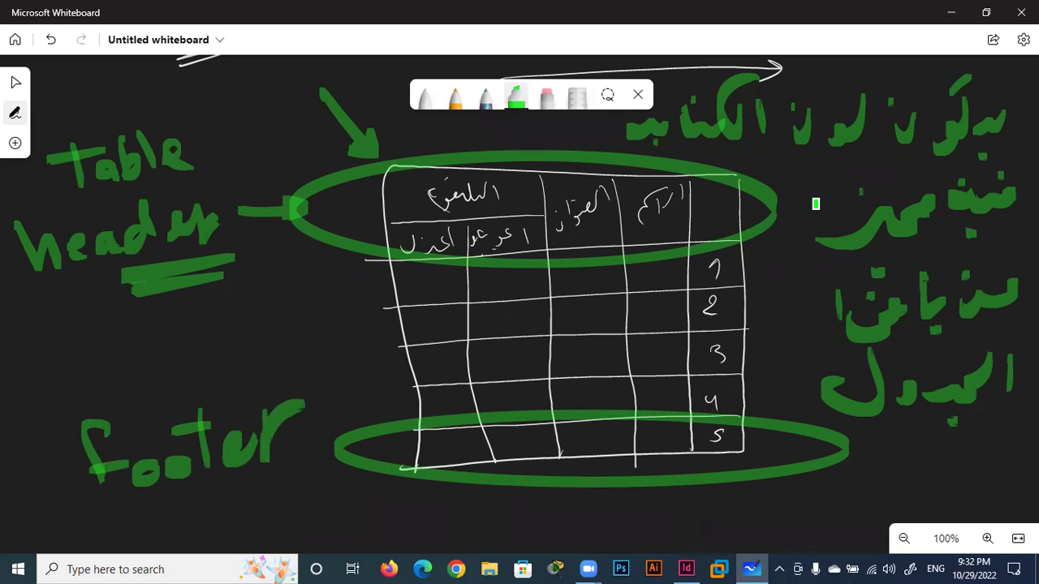
Write an Arabic note below the footer and mark the body rows with a green zigzag
{"action": "mouse_move", "coordinate": [867, 476]}
{"action": "left_mouse_down"}
{"action": "mouse_move", "coordinate": [883, 511]}
{"action": "mouse_move", "coordinate": [812, 520]}
{"action": "left_mouse_up"}
{"action": "left_click_drag", "start_coordinate": [812, 483], "coordinate": [734, 524]}
{"action": "left_click_drag", "start_coordinate": [737, 484], "coordinate": [704, 547]}
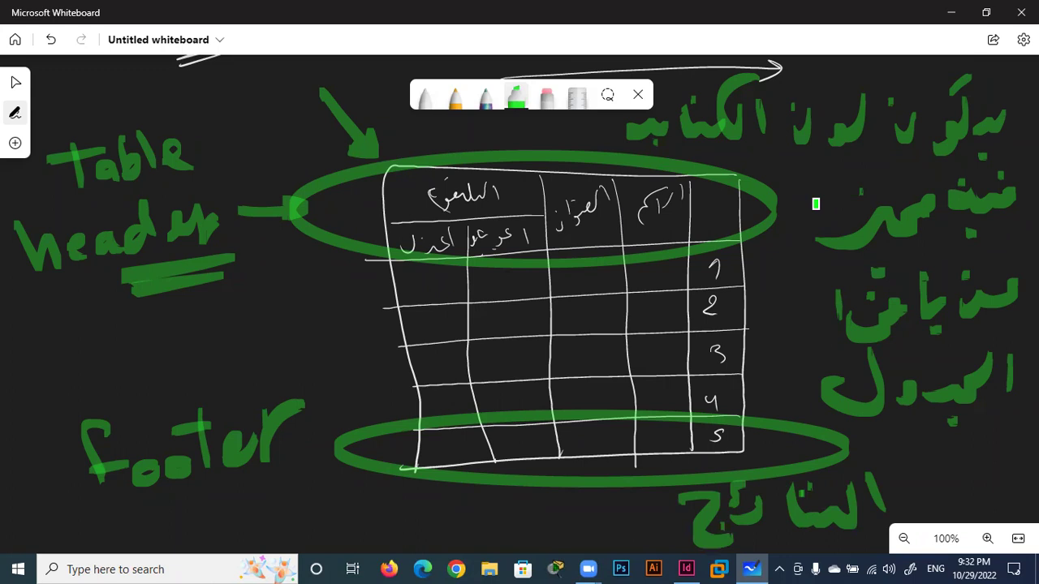
{"action": "left_click_drag", "start_coordinate": [398, 279], "coordinate": [422, 407]}
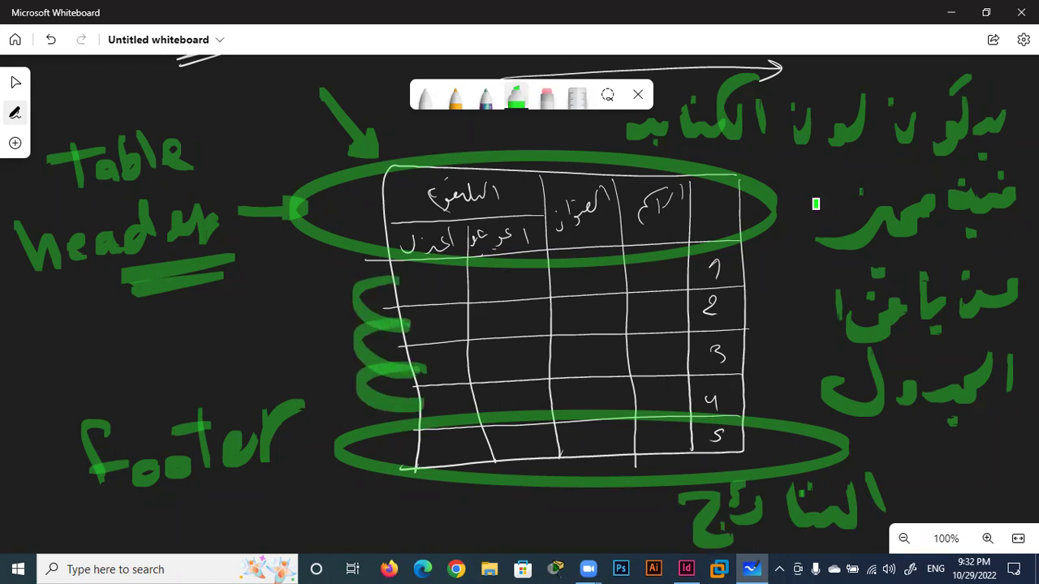
Circle each footer cell, then three individual header cells, in green
{"action": "left_click_drag", "start_coordinate": [484, 425], "coordinate": [487, 435]}
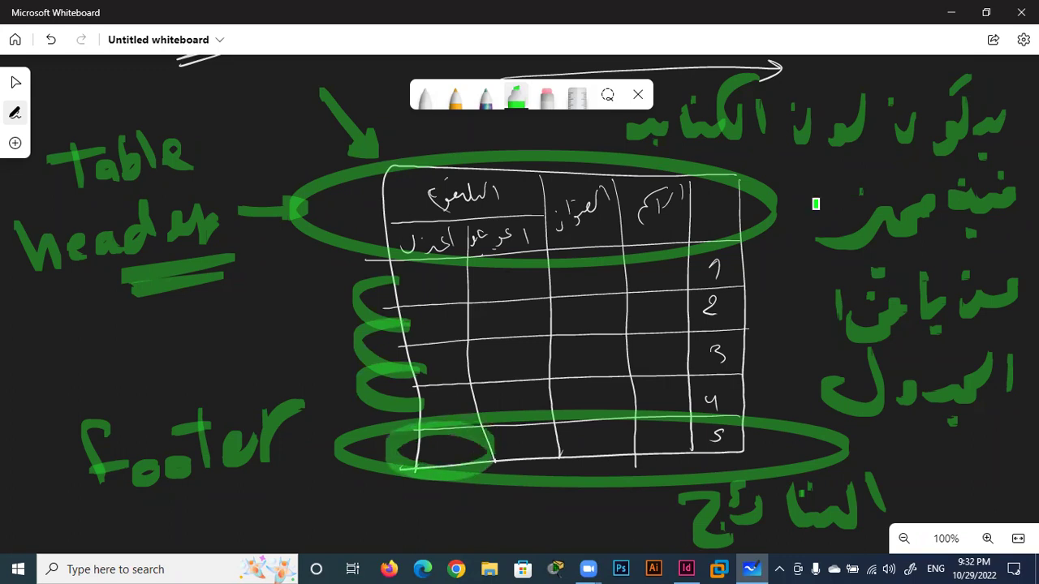
{"action": "mouse_move", "coordinate": [557, 422]}
{"action": "left_mouse_down"}
{"action": "mouse_move", "coordinate": [568, 442]}
{"action": "mouse_move", "coordinate": [569, 430]}
{"action": "left_mouse_up"}
{"action": "mouse_move", "coordinate": [678, 416]}
{"action": "left_mouse_down"}
{"action": "mouse_move", "coordinate": [649, 439]}
{"action": "mouse_move", "coordinate": [690, 422]}
{"action": "left_mouse_up"}
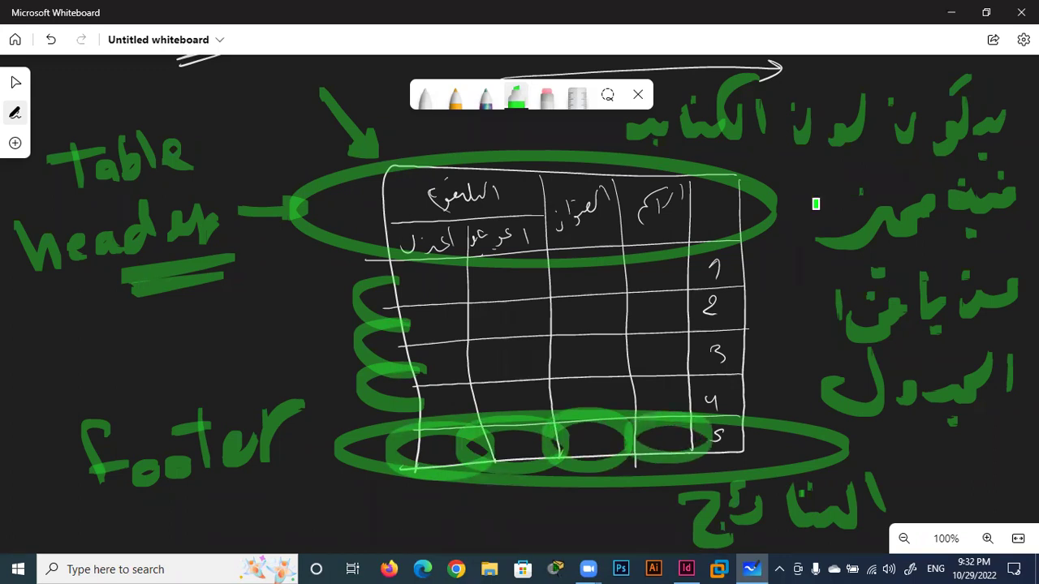
{"action": "left_click_drag", "start_coordinate": [751, 177], "coordinate": [770, 195]}
{"action": "mouse_move", "coordinate": [690, 177]}
{"action": "left_mouse_down"}
{"action": "mouse_move", "coordinate": [674, 244]}
{"action": "mouse_move", "coordinate": [641, 243]}
{"action": "left_mouse_up"}
{"action": "mouse_move", "coordinate": [605, 174]}
{"action": "left_mouse_down"}
{"action": "mouse_move", "coordinate": [540, 215]}
{"action": "mouse_move", "coordinate": [617, 235]}
{"action": "left_mouse_up"}
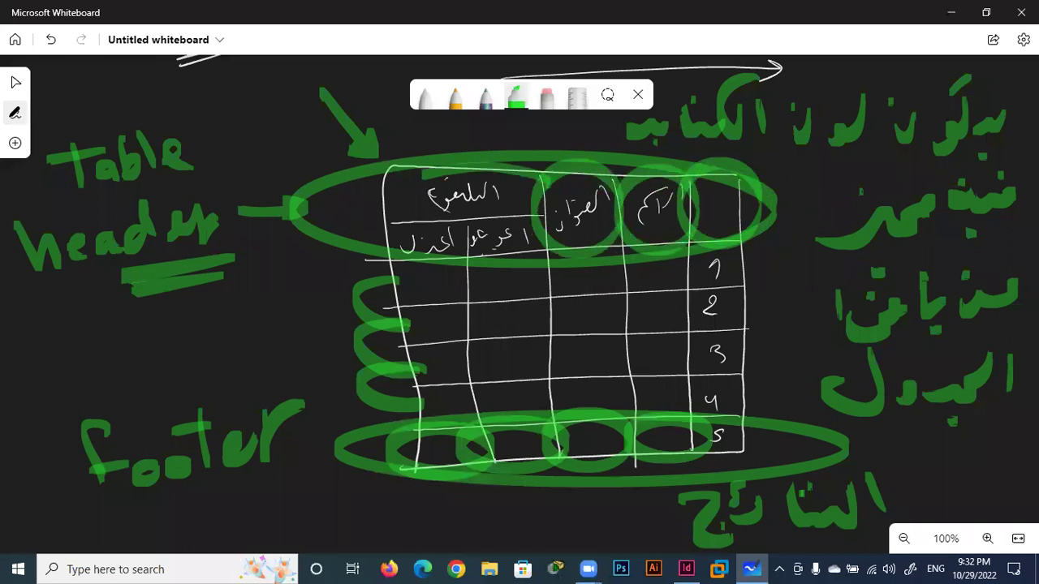
{"action": "left_click_drag", "start_coordinate": [503, 172], "coordinate": [568, 195]}
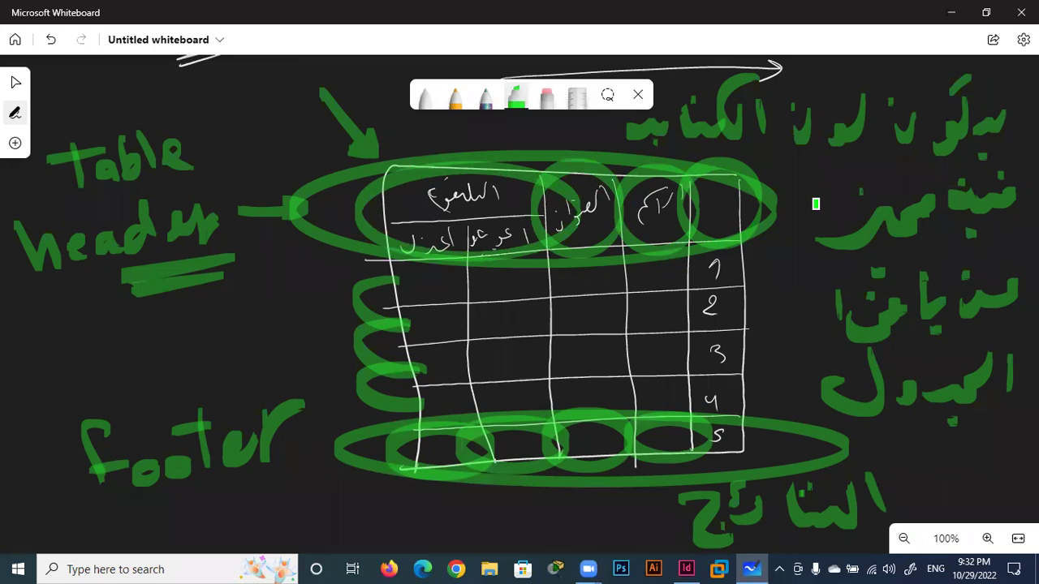
Back in InDesign, insert a right-to-left table with 6 body rows and 6 columns
{"action": "left_click", "coordinate": [685, 569]}
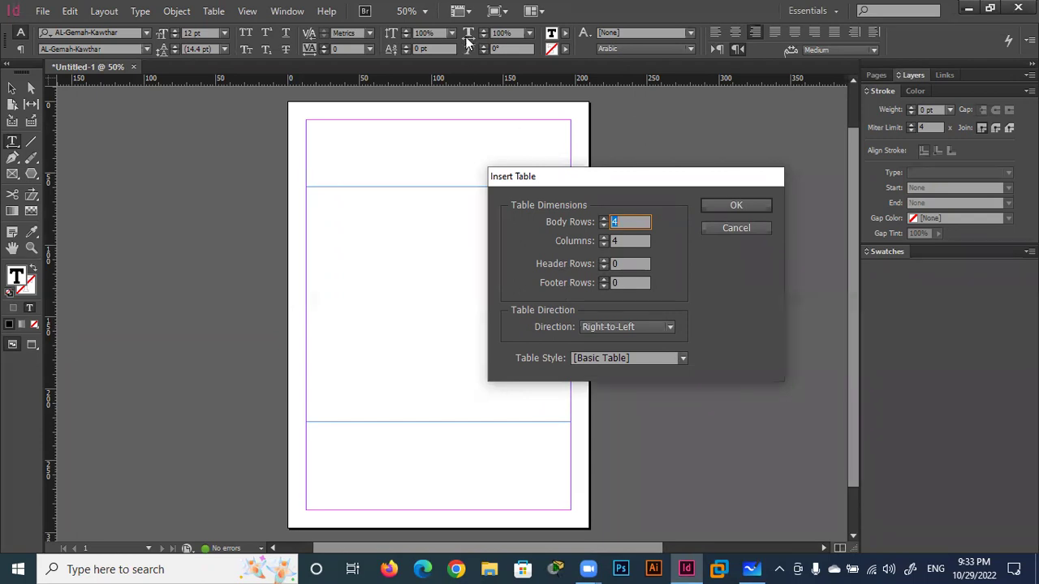
{"action": "left_click", "coordinate": [603, 219]}
{"action": "type", "text": "6"}
{"action": "left_click", "coordinate": [718, 204]}
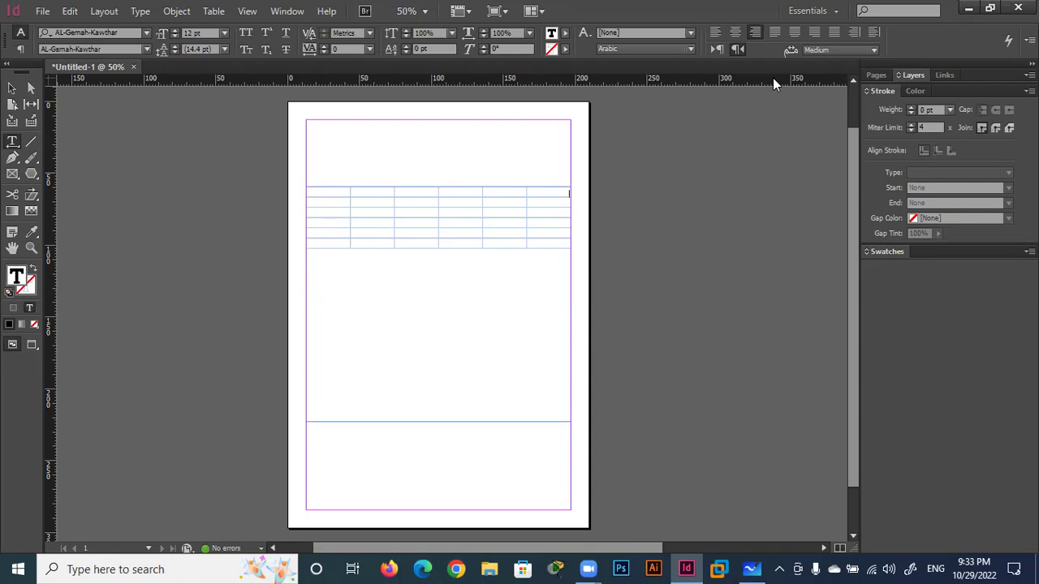
Reopen Table > Insert Table from the table and cancel without adding another
{"action": "left_click", "coordinate": [547, 192]}
{"action": "left_click", "coordinate": [214, 10]}
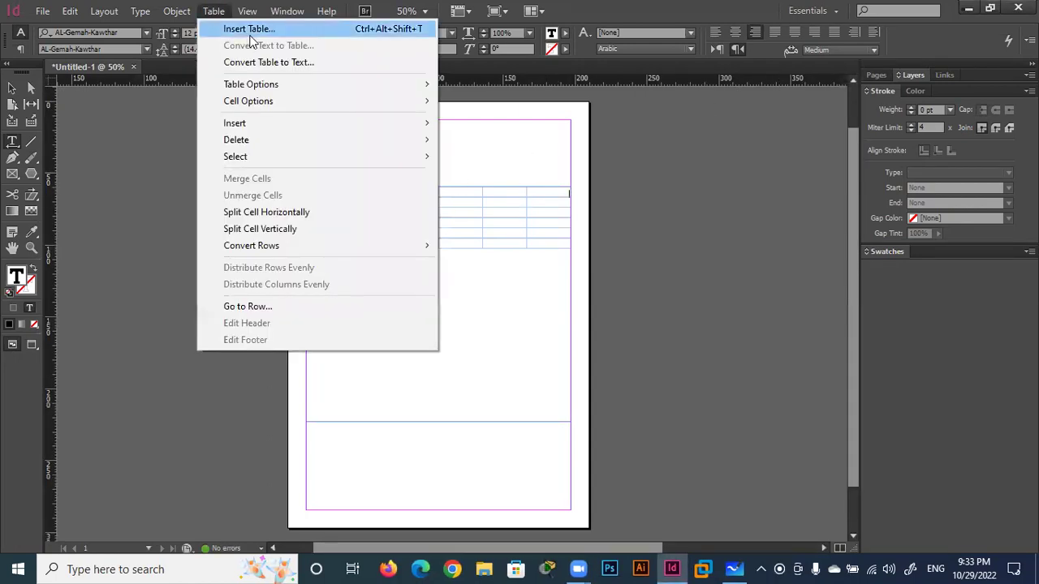
{"action": "left_click", "coordinate": [255, 28]}
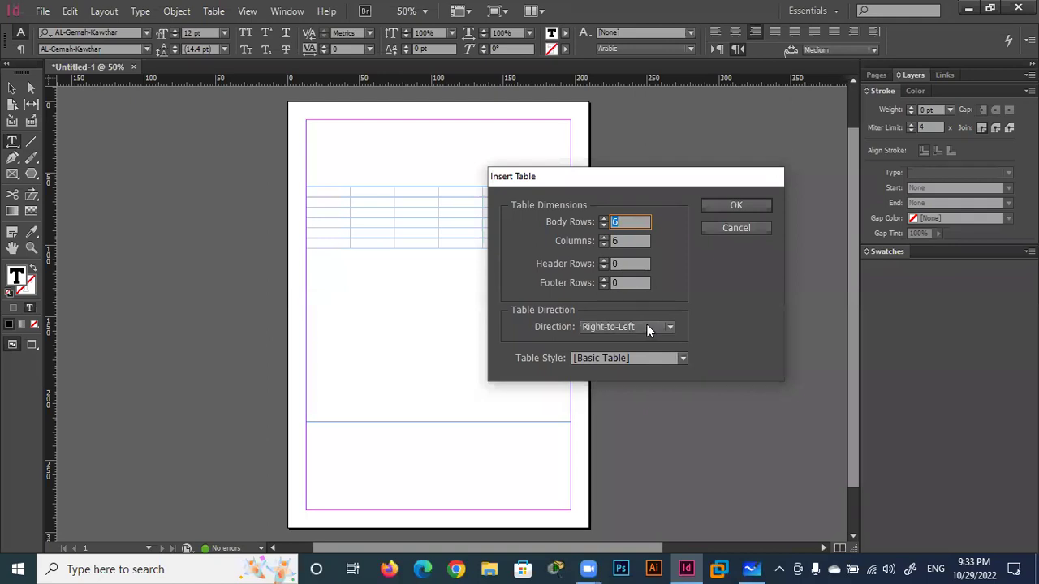
{"action": "left_click", "coordinate": [736, 228]}
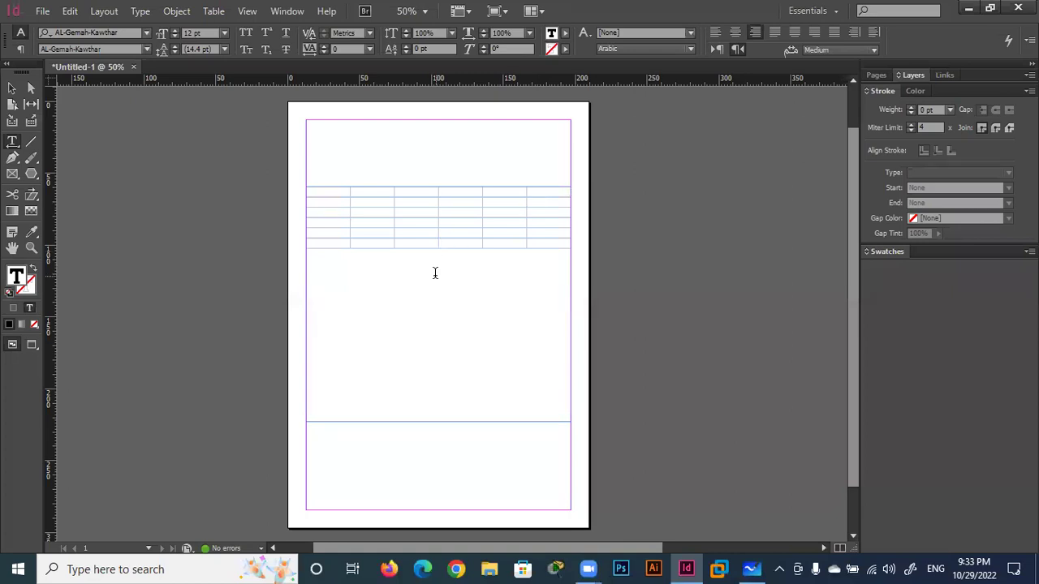
Delete the whole table, then undo to restore it
{"action": "scroll", "coordinate": [436, 274], "scroll_direction": "up", "scroll_amount": 5}
{"action": "scroll", "coordinate": [494, 281], "scroll_direction": "down", "scroll_amount": 1}
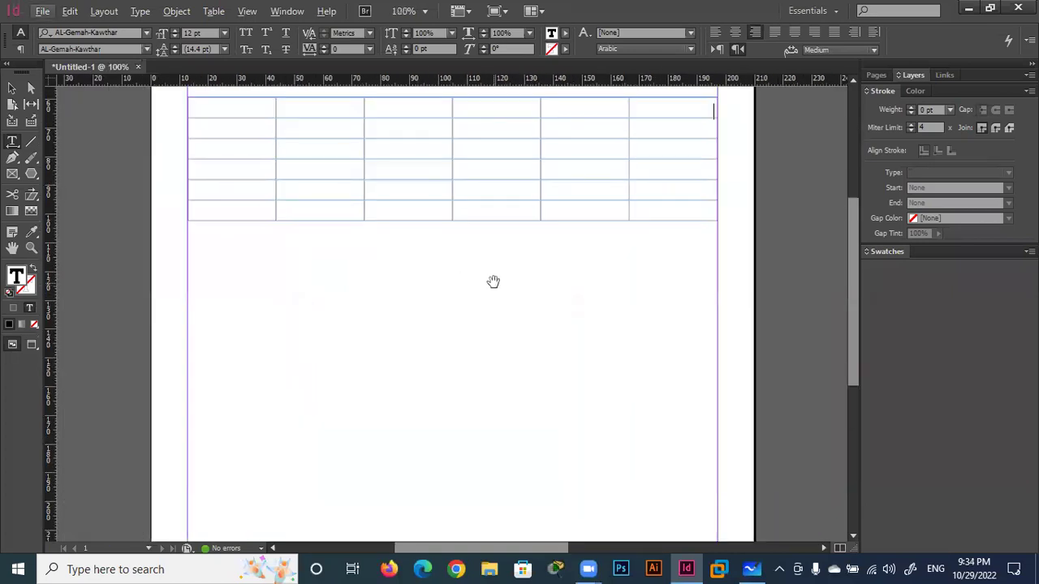
{"action": "key", "text": "ctrl+alt+a"}
{"action": "key", "text": "BackSpace"}
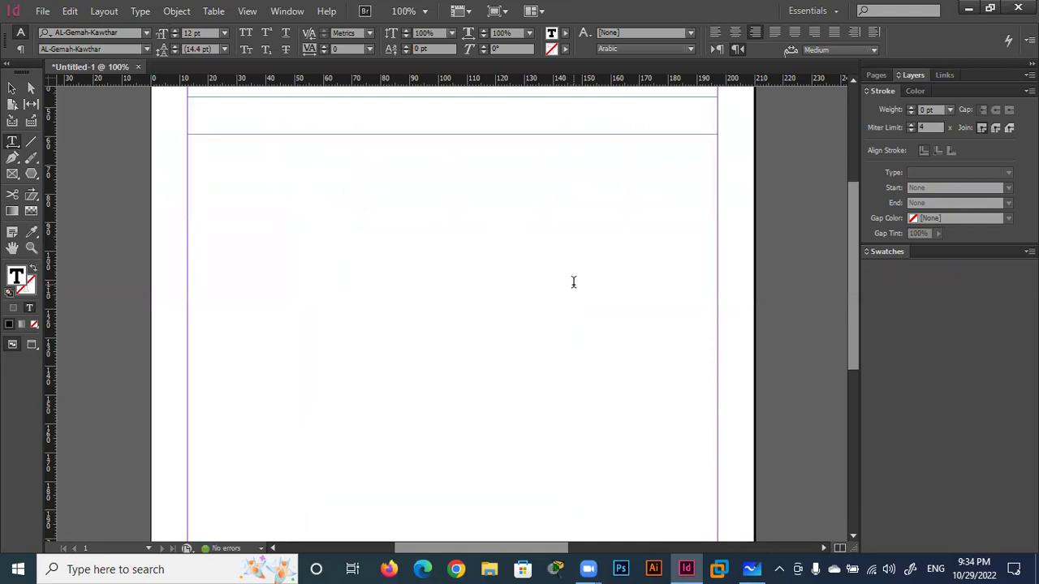
{"action": "scroll", "coordinate": [573, 281], "scroll_direction": "up", "scroll_amount": 1}
{"action": "key", "text": "ctrl+z"}
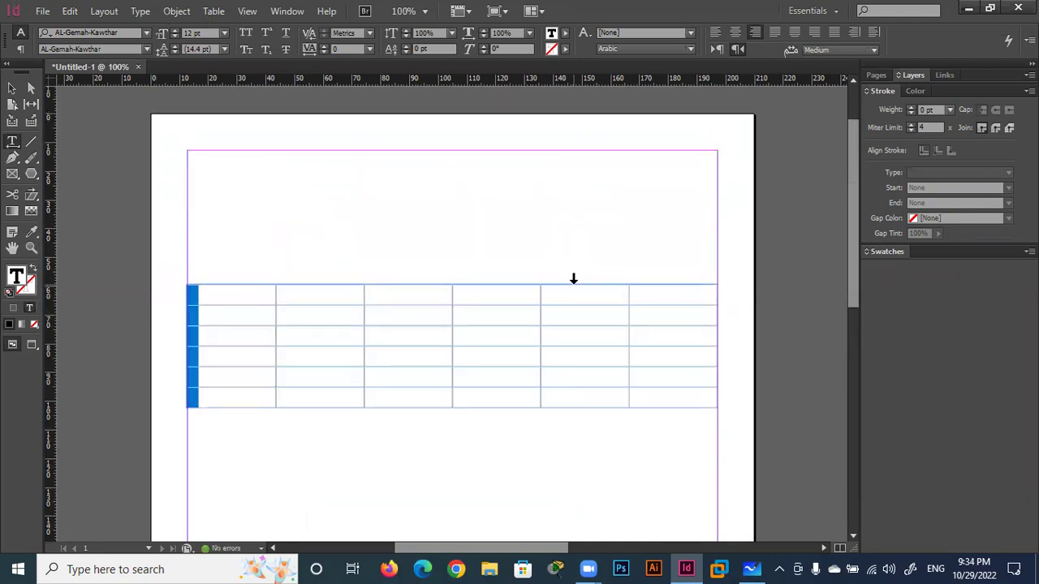
Fill the top row right to left with placeholder text, from 'jhg jgh' to 'sdf gdfg'
{"action": "left_click", "coordinate": [654, 297]}
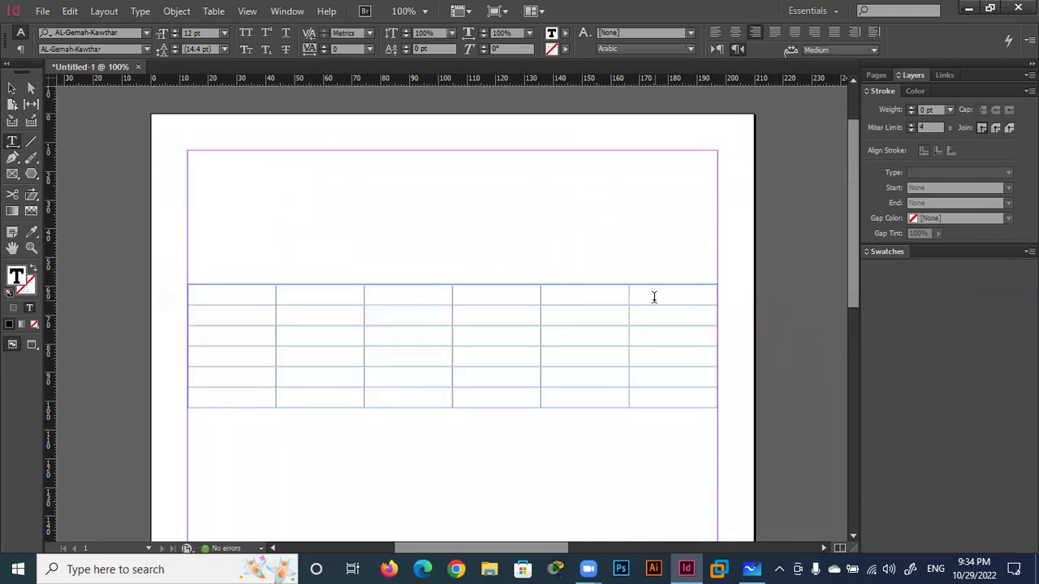
{"action": "type", "text": "jhg jgh"}
{"action": "left_click", "coordinate": [587, 299]}
{"action": "type", "text": "sfdg sdfg"}
{"action": "left_click", "coordinate": [520, 297]}
{"action": "type", "text": "dfg sdfg"}
{"action": "left_click", "coordinate": [443, 294]}
{"action": "type", "text": "sdf gsdfg"}
{"action": "left_click", "coordinate": [343, 292]}
{"action": "type", "text": "sdf gsdfg"}
{"action": "left_click", "coordinate": [230, 292]}
{"action": "type", "text": "sdf gdfg"}
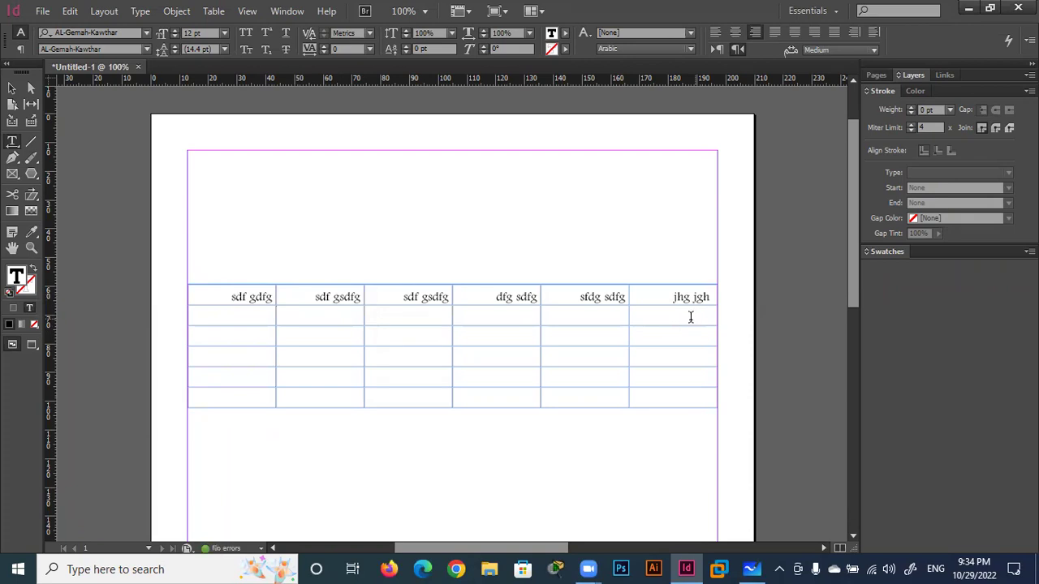
Fill the rightmost column's remaining cells with placeholder text like 'sdfg sdfg' and 'fg'
{"action": "left_click", "coordinate": [690, 317]}
{"action": "type", "text": "sdfg sdfg"}
{"action": "key", "text": "Down"}
{"action": "type", "text": "sdf gdfg"}
{"action": "key", "text": "Down"}
{"action": "type", "text": "fg"}
{"action": "key", "text": "Down"}
{"action": "type", "text": "df gdsfg"}
{"action": "key", "text": "Down"}
{"action": "type", "text": "sdf gsdfg"}
Fill the bottom row's remaining cells right to left with placeholder text like 'sdfg sdfg'
{"action": "left_click", "coordinate": [584, 397]}
{"action": "type", "text": "sdfg sdfg"}
{"action": "left_click", "coordinate": [488, 392]}
{"action": "type", "text": "sdfg sdfg"}
{"action": "left_click", "coordinate": [425, 392]}
{"action": "type", "text": "sdf gsdf"}
{"action": "left_click", "coordinate": [309, 392]}
{"action": "type", "text": "sdfg sdfg"}
{"action": "left_click", "coordinate": [231, 393]}
{"action": "type", "text": "sdfg sdgf"}
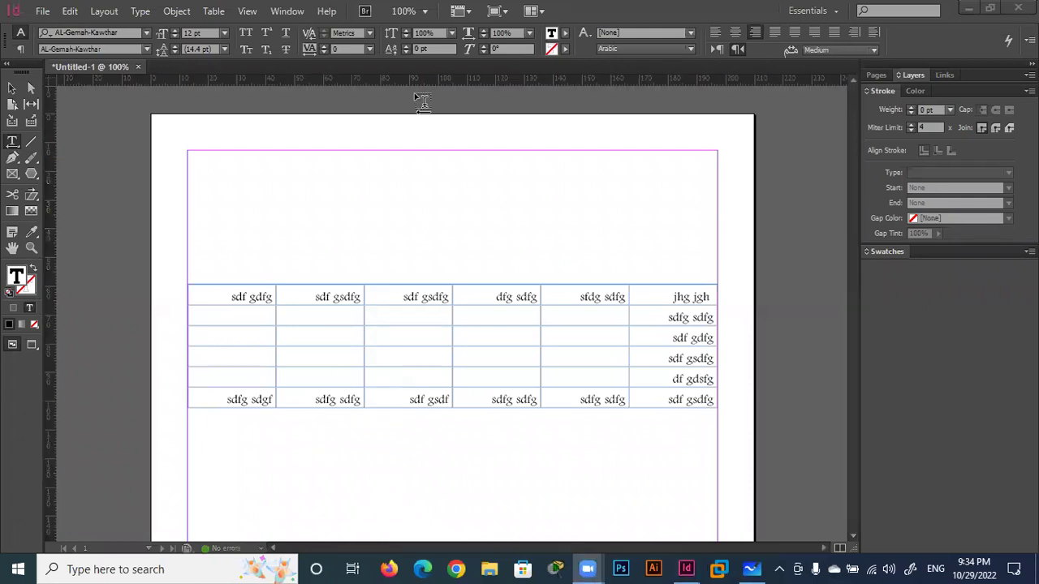
Select the table's text frame and nudge it up and left
{"action": "left_click", "coordinate": [11, 91]}
{"action": "left_click", "coordinate": [311, 408]}
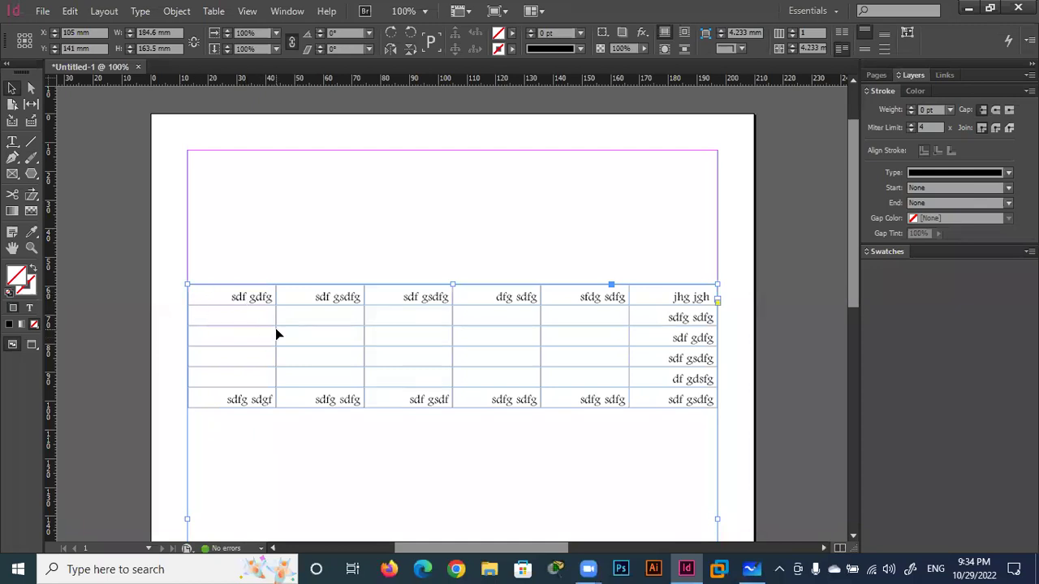
{"action": "right_click", "coordinate": [249, 309]}
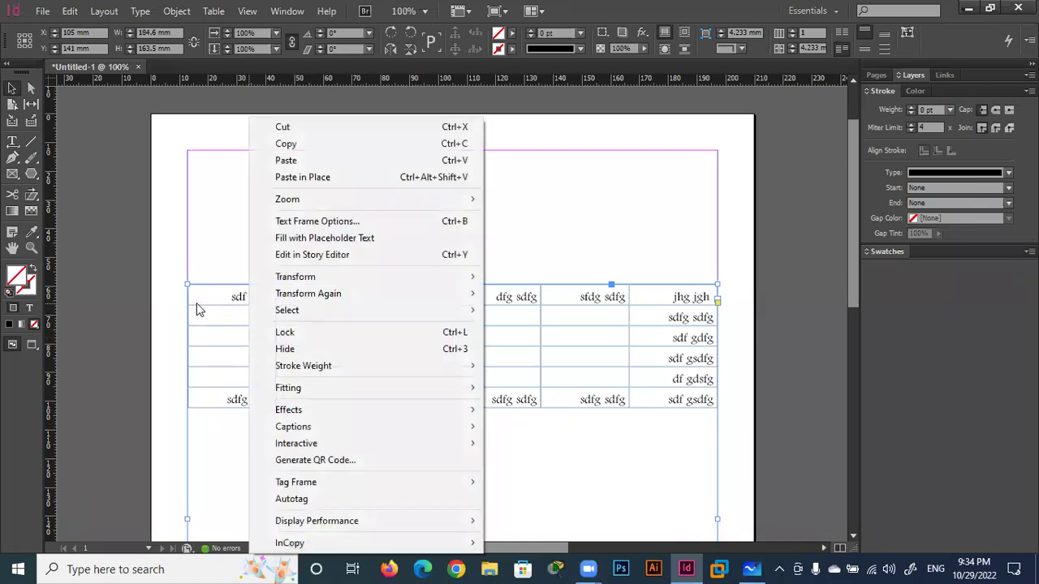
{"action": "left_click", "coordinate": [672, 302]}
{"action": "mouse_move", "coordinate": [664, 297]}
{"action": "left_mouse_down"}
{"action": "mouse_move", "coordinate": [616, 278]}
{"action": "mouse_move", "coordinate": [684, 276]}
{"action": "left_mouse_up"}
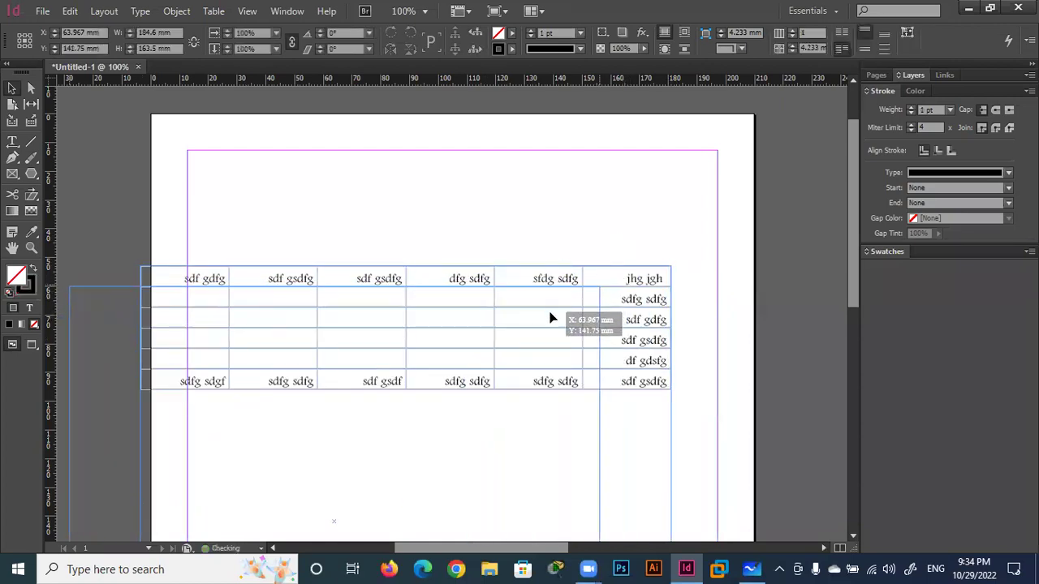
Select every table cell and clear all the placeholder text
{"action": "double_click", "coordinate": [649, 356]}
{"action": "left_click_drag", "start_coordinate": [673, 366], "coordinate": [224, 269]}
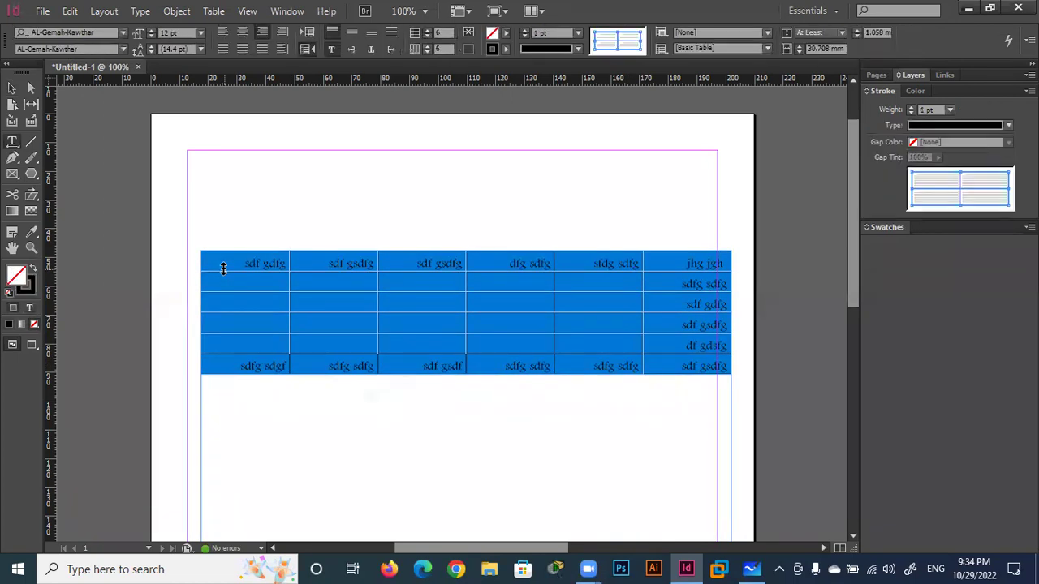
{"action": "key", "text": "Delete"}
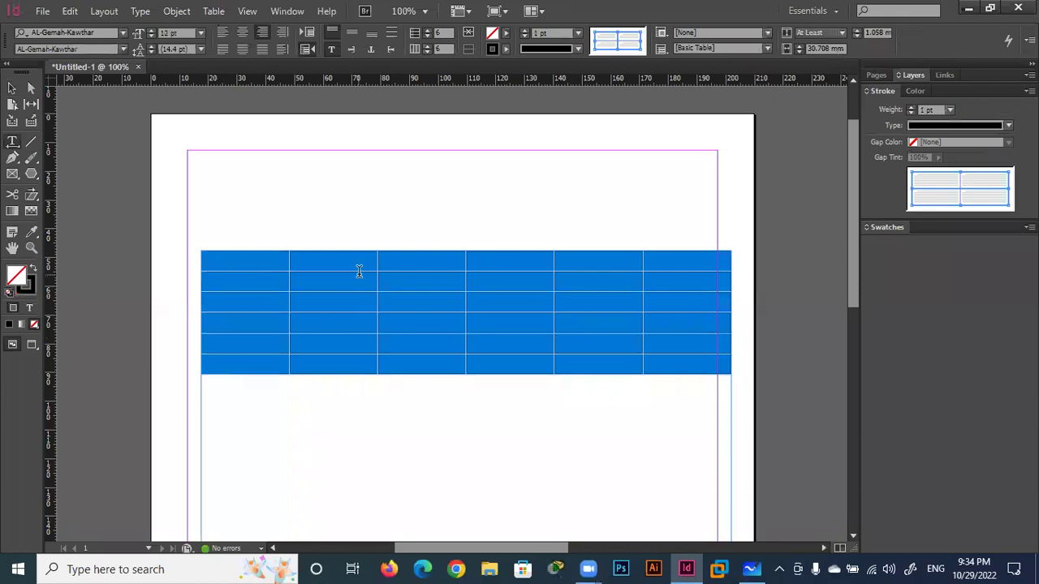
{"action": "left_click", "coordinate": [373, 272]}
Delete the entire table via Delete > Table, leaving the empty frame
{"action": "mouse_move", "coordinate": [286, 262]}
{"action": "left_mouse_down"}
{"action": "mouse_move", "coordinate": [680, 313]}
{"action": "mouse_move", "coordinate": [673, 365]}
{"action": "left_mouse_up"}
{"action": "right_click", "coordinate": [635, 348]}
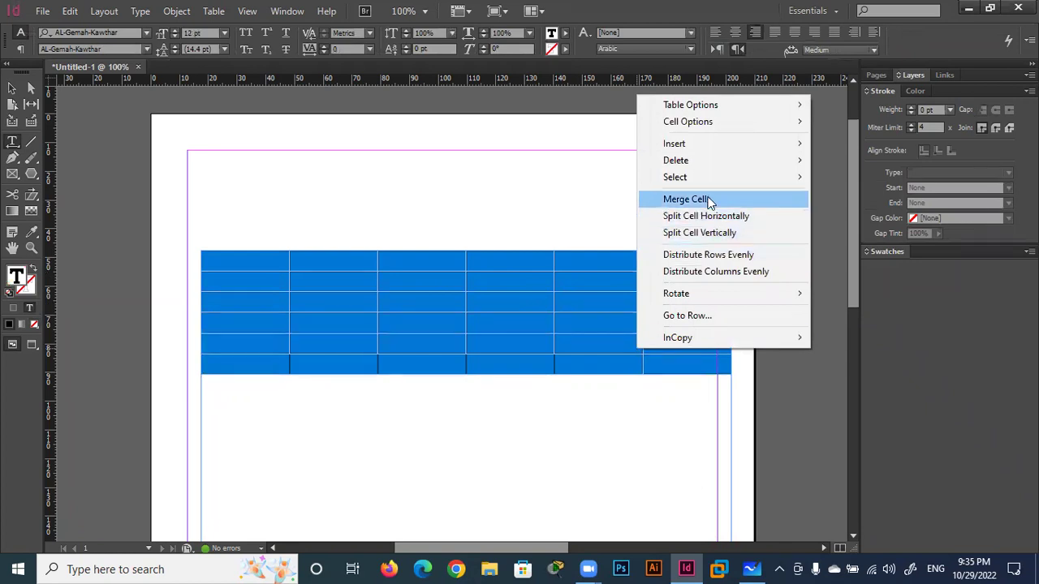
{"action": "mouse_move", "coordinate": [676, 161]}
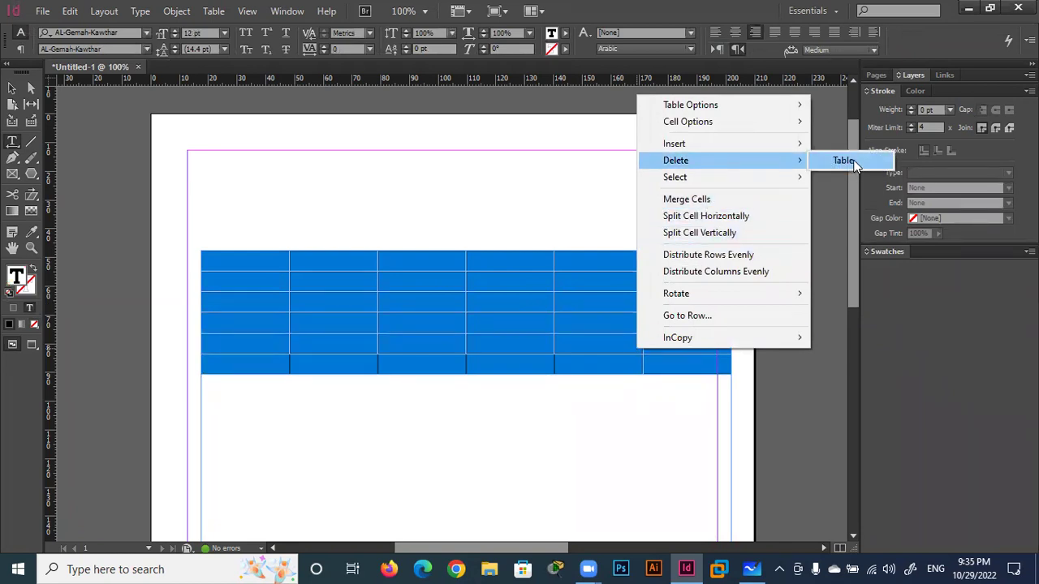
{"action": "left_click", "coordinate": [852, 163]}
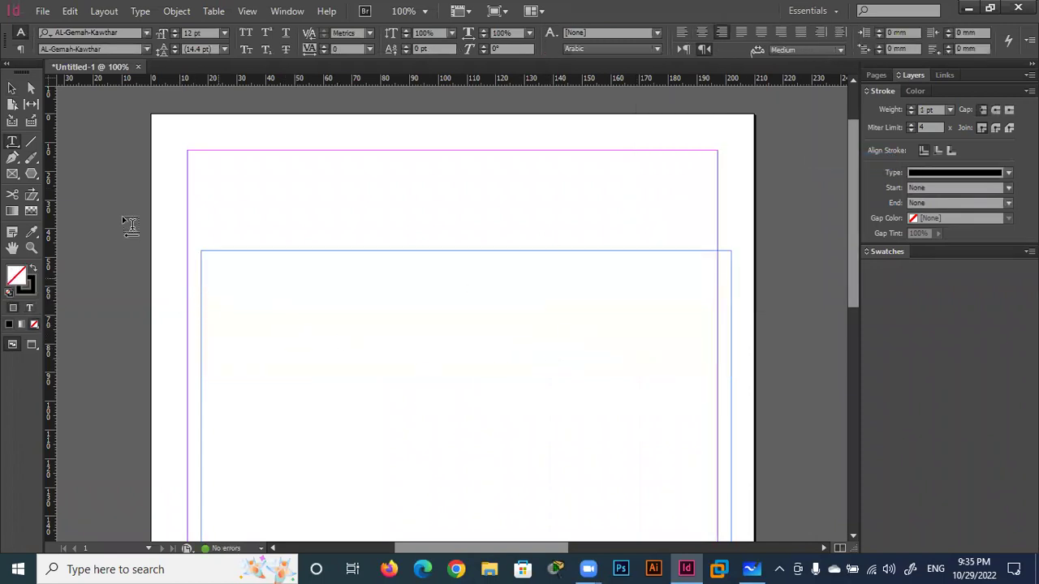
{"action": "left_click", "coordinate": [12, 88]}
Realign the frame and insert a 6×6 table with one header row
{"action": "left_click_drag", "start_coordinate": [256, 255], "coordinate": [240, 255]}
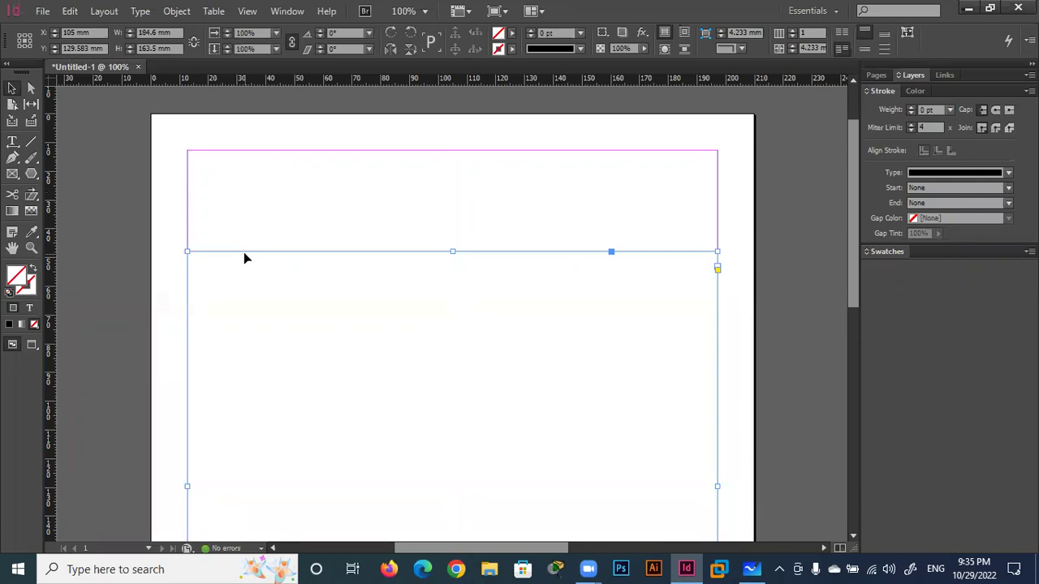
{"action": "left_click", "coordinate": [12, 142]}
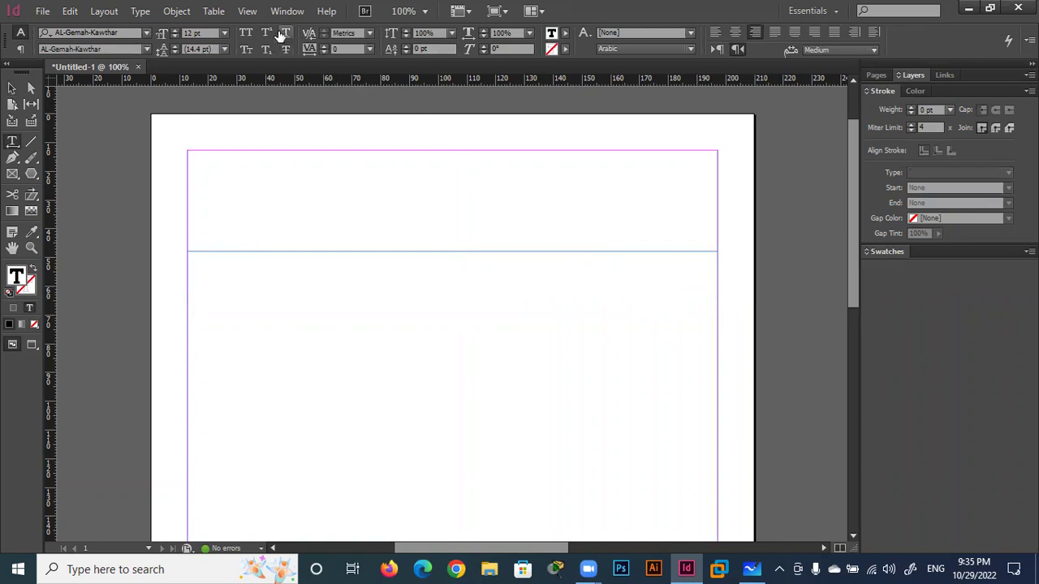
{"action": "left_click", "coordinate": [214, 11]}
{"action": "left_click", "coordinate": [242, 30]}
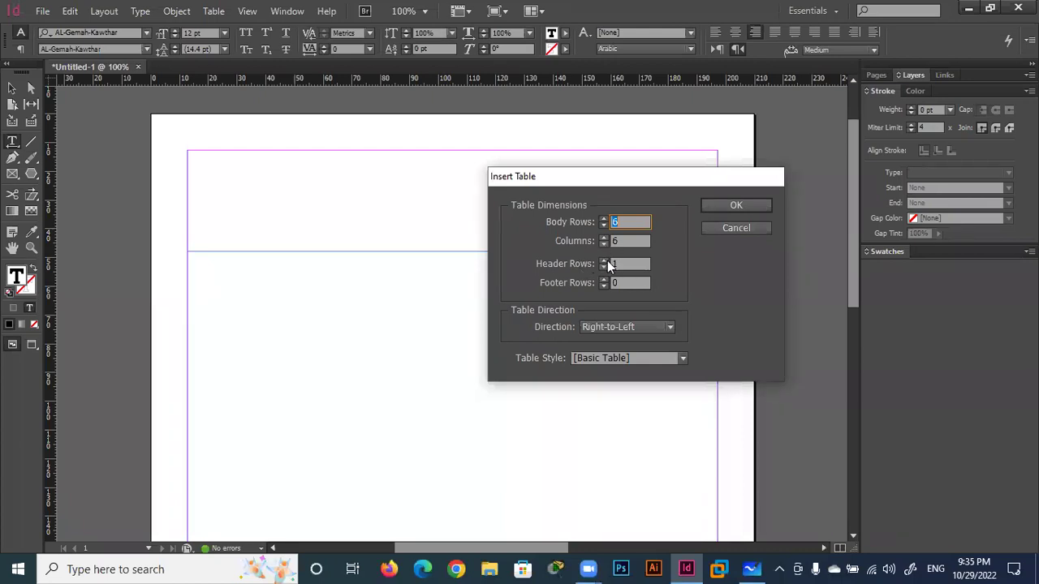
{"action": "left_click", "coordinate": [730, 205]}
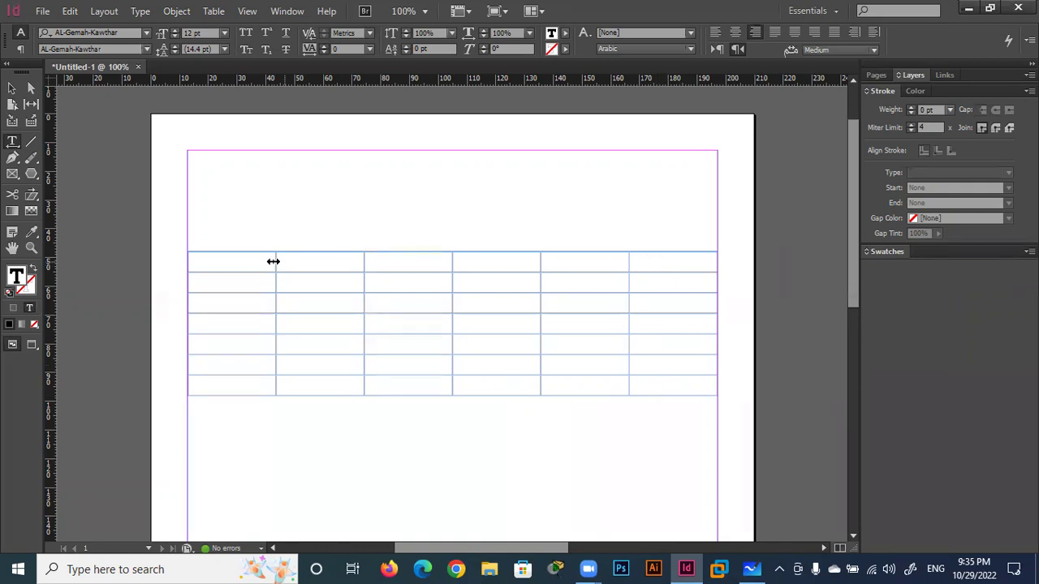
{"action": "left_click_drag", "start_coordinate": [251, 262], "coordinate": [647, 262]}
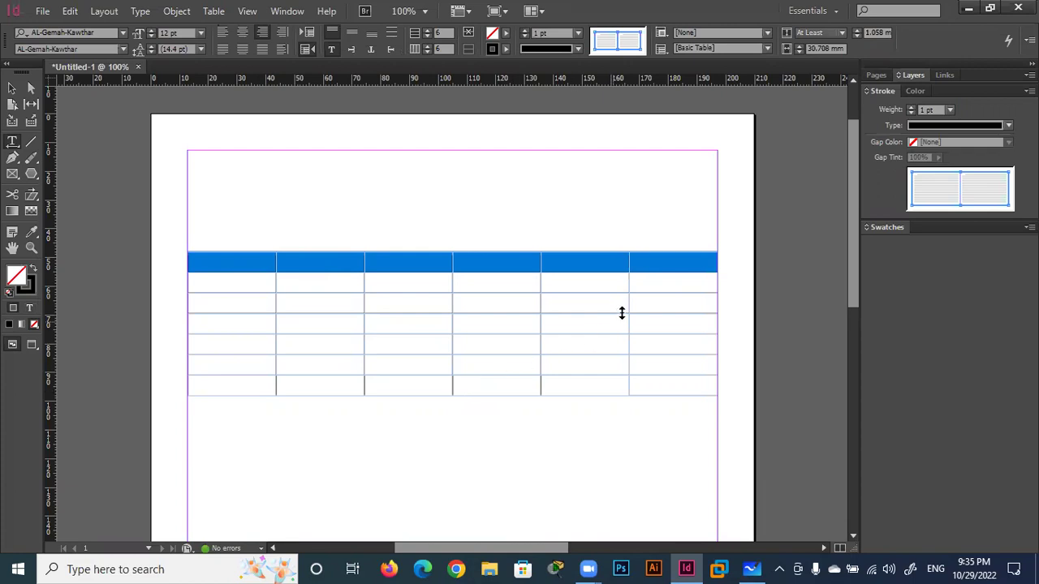
Type placeholder text into the six header cells, right to left, 'ghj ghj' to 'ghj fghj'
{"action": "left_click", "coordinate": [670, 266]}
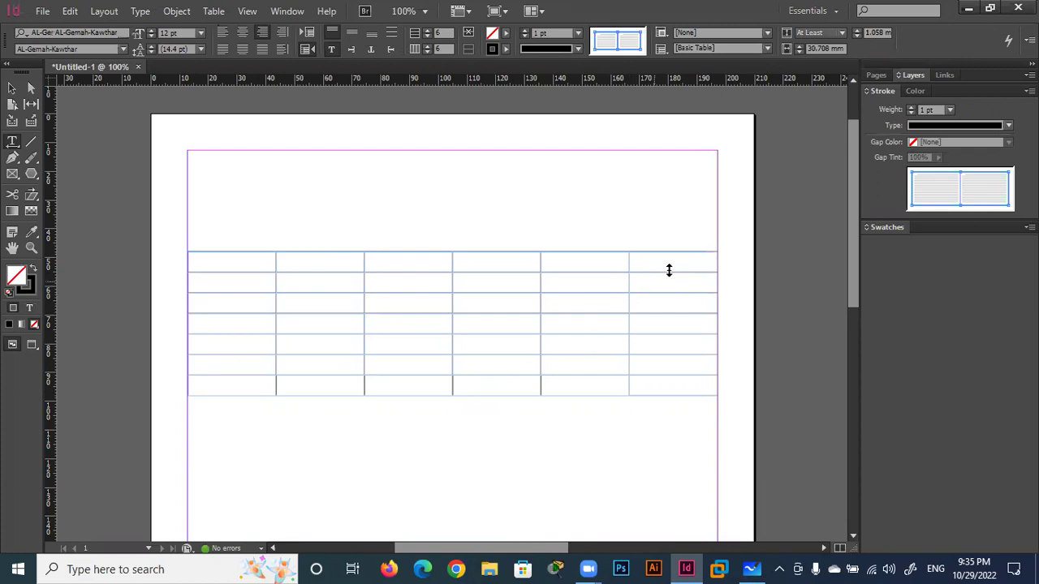
{"action": "type", "text": "ghj ghj"}
{"action": "left_click", "coordinate": [587, 261]}
{"action": "type", "text": "fghj fghj"}
{"action": "left_click", "coordinate": [497, 261]}
{"action": "type", "text": "fgh jfghj"}
{"action": "left_click", "coordinate": [441, 263]}
{"action": "type", "text": "fgh jfghj"}
{"action": "left_click", "coordinate": [332, 257]}
{"action": "type", "text": "fghj fghj"}
{"action": "left_click", "coordinate": [256, 260]}
{"action": "type", "text": "ghj fghj"}
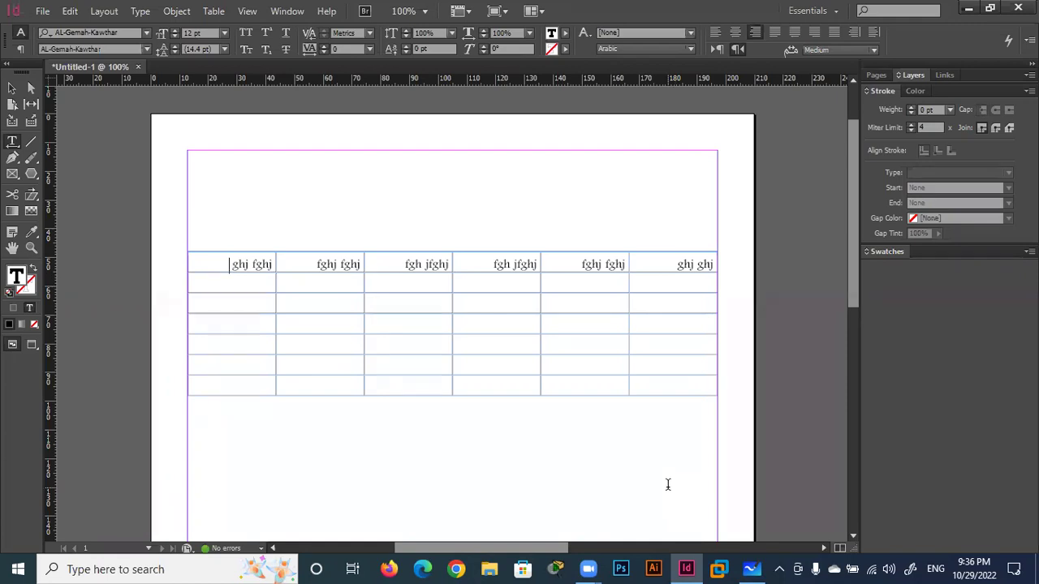
Select the entire header row of the table
{"action": "left_click", "coordinate": [751, 566]}
{"action": "left_click", "coordinate": [234, 263]}
{"action": "left_click_drag", "start_coordinate": [213, 261], "coordinate": [666, 258]}
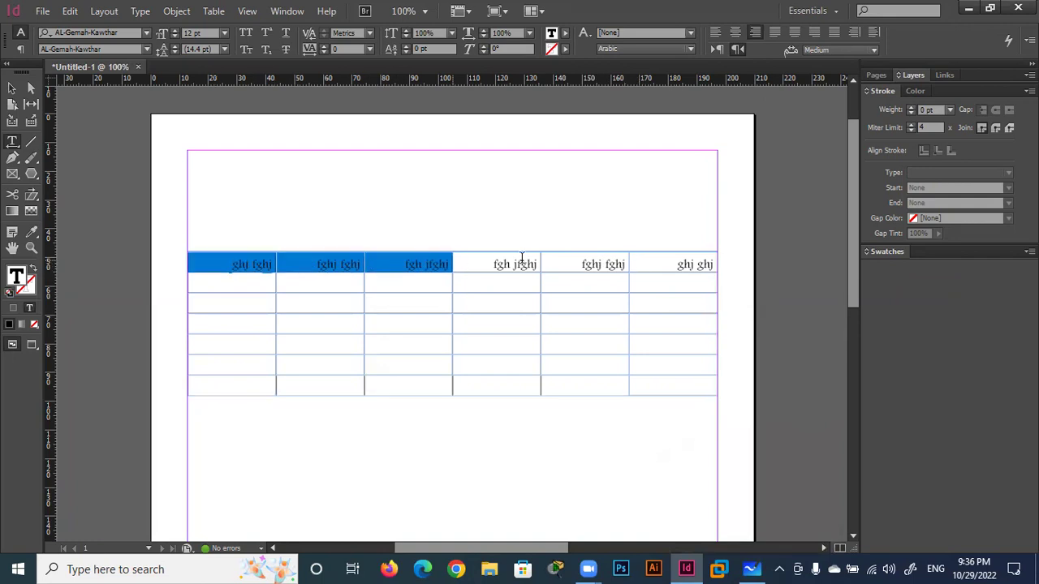
{"action": "left_click", "coordinate": [644, 263]}
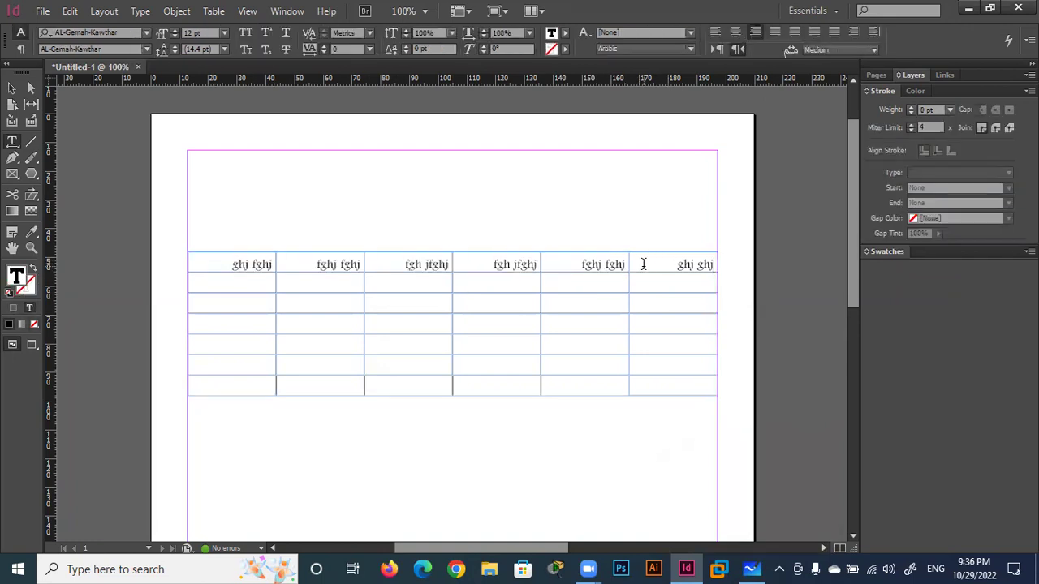
{"action": "left_click", "coordinate": [331, 263]}
{"action": "left_click_drag", "start_coordinate": [211, 262], "coordinate": [686, 261]}
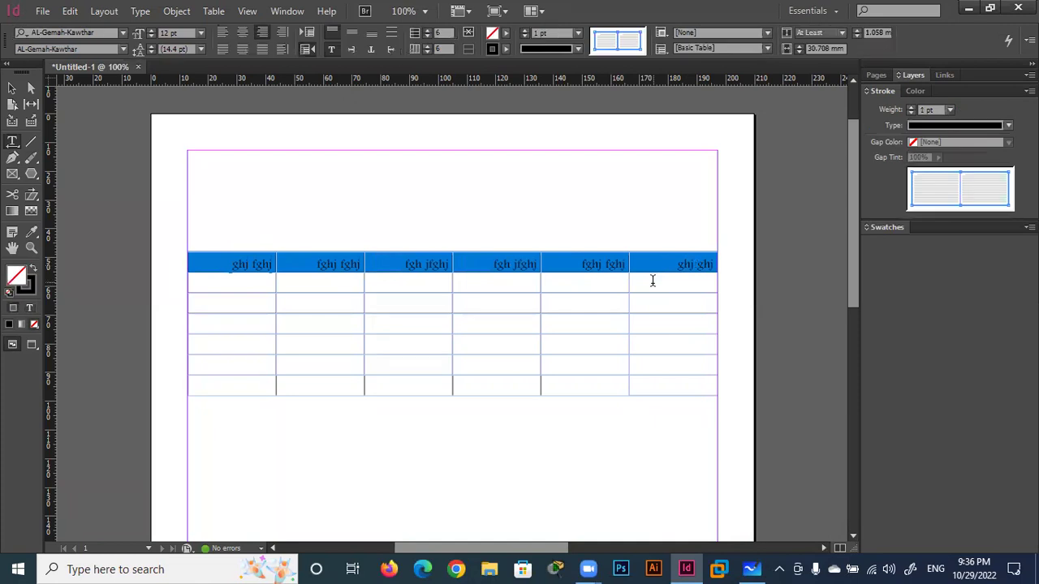
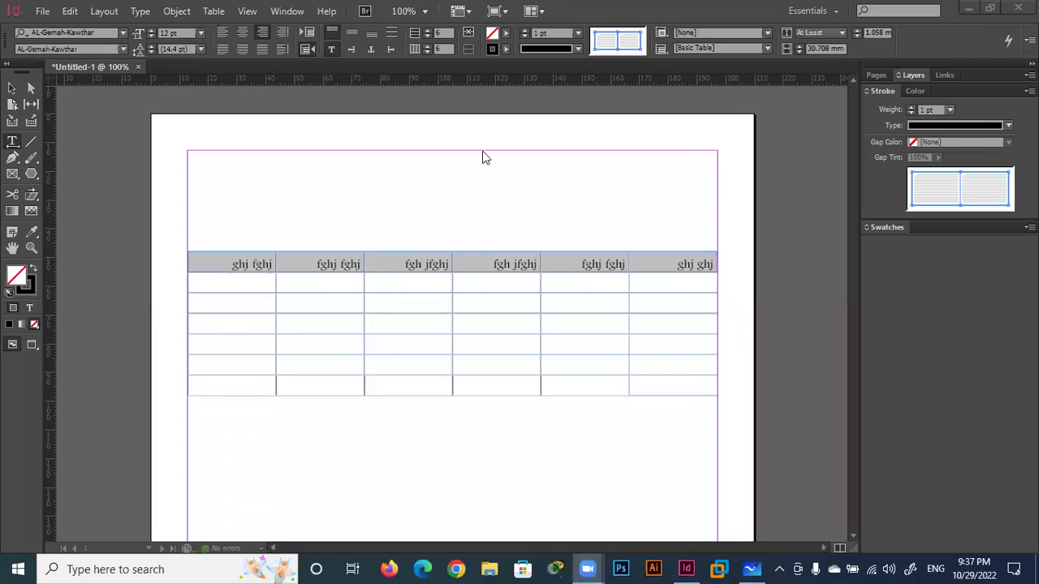
Clear the placeholder text from all six header-row cells of the table
{"action": "key", "text": "Escape"}
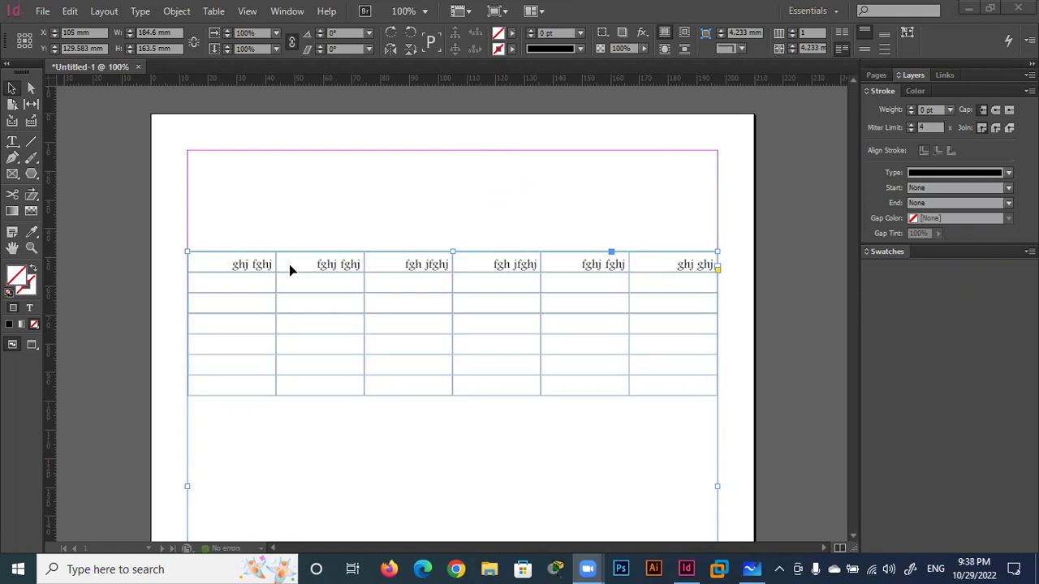
{"action": "left_click", "coordinate": [12, 141]}
{"action": "mouse_move", "coordinate": [227, 264]}
{"action": "left_mouse_down"}
{"action": "mouse_move", "coordinate": [576, 262]}
{"action": "mouse_move", "coordinate": [670, 277]}
{"action": "left_mouse_up"}
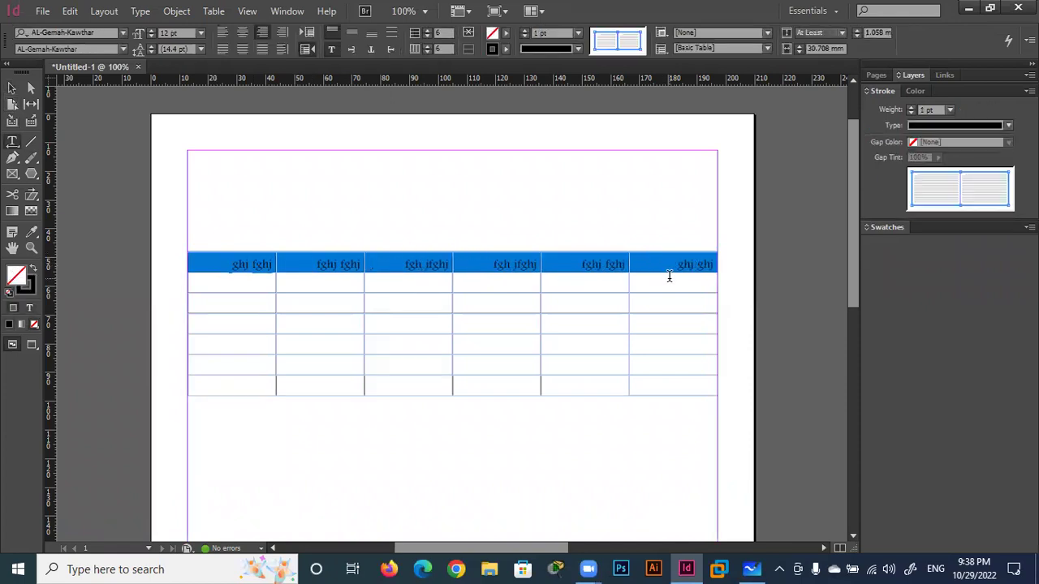
{"action": "left_click", "coordinate": [668, 279]}
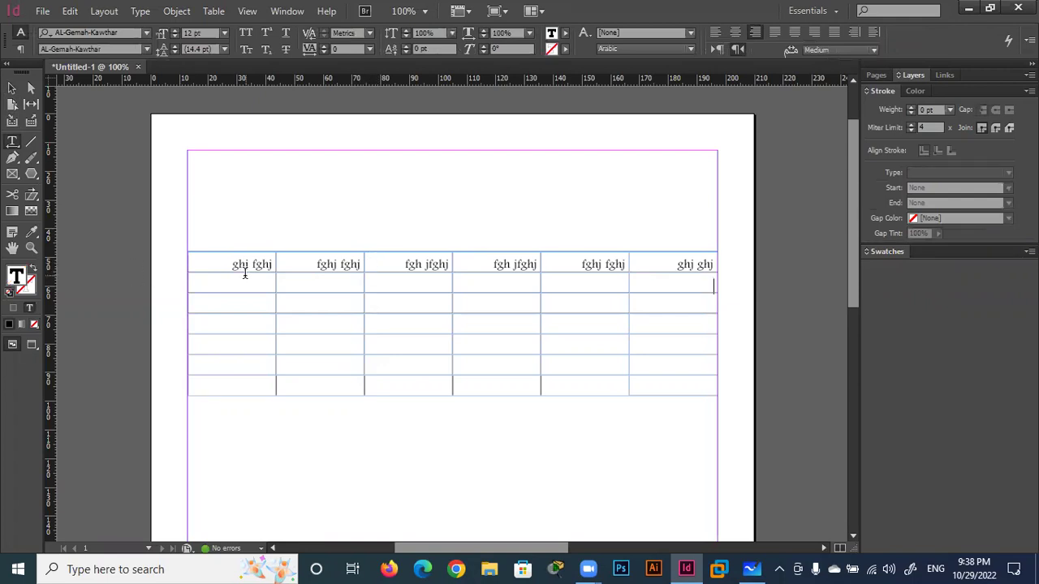
{"action": "left_click_drag", "start_coordinate": [225, 262], "coordinate": [653, 265]}
{"action": "key", "text": "ctrl+c"}
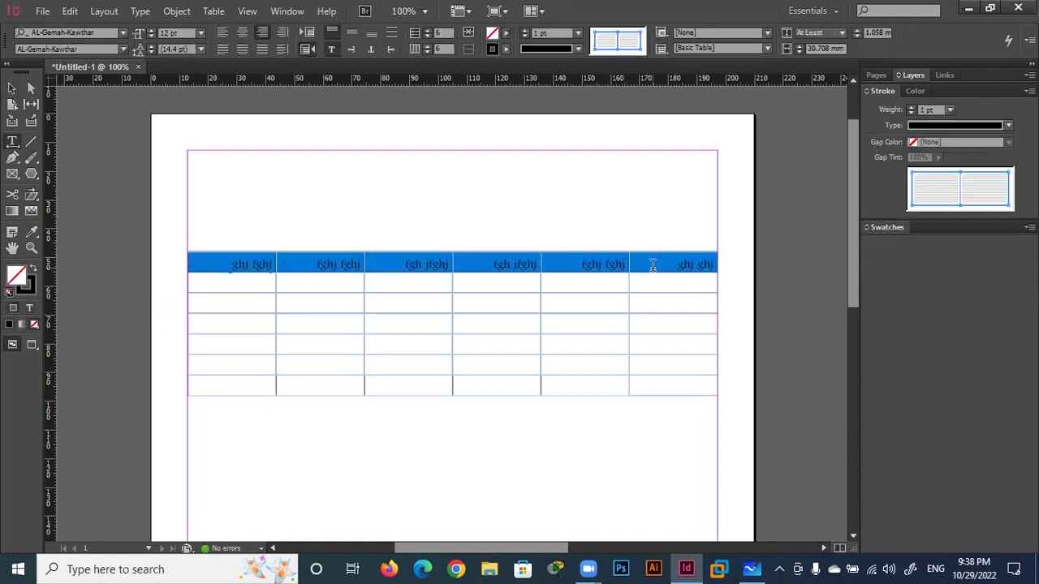
{"action": "key", "text": "Delete"}
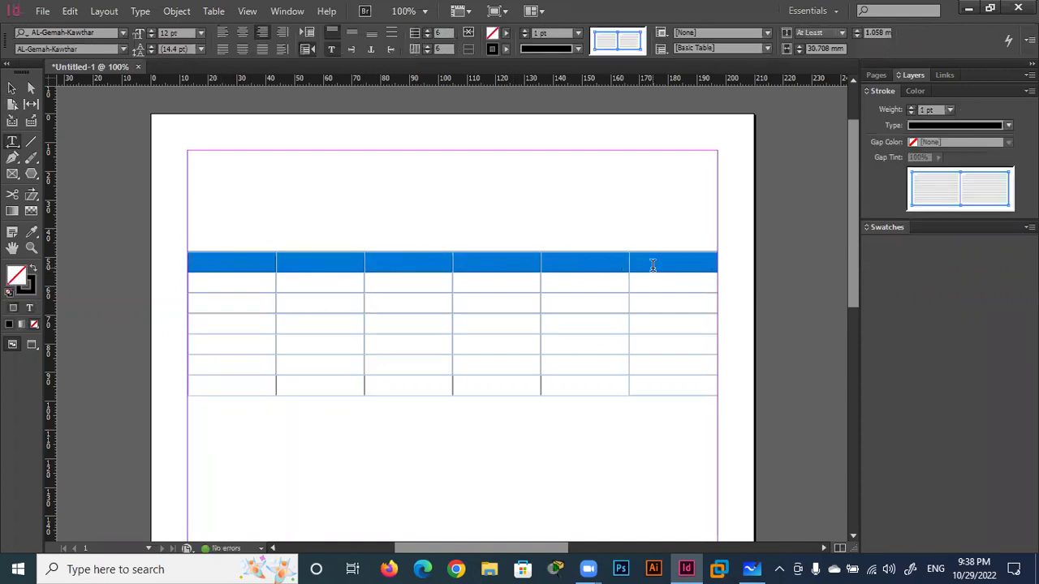
{"action": "left_click", "coordinate": [443, 281]}
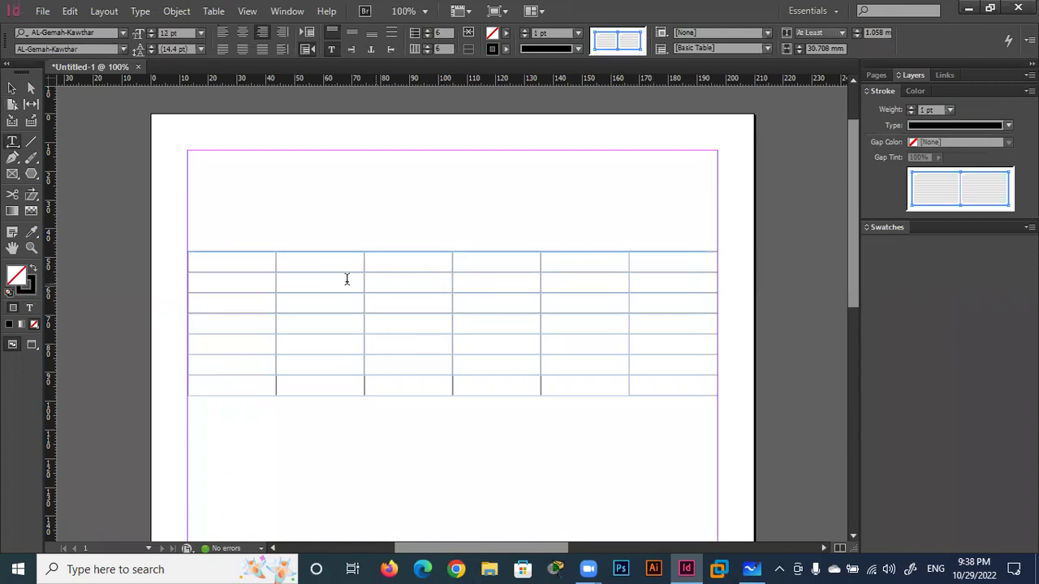
{"action": "left_click_drag", "start_coordinate": [246, 264], "coordinate": [639, 265]}
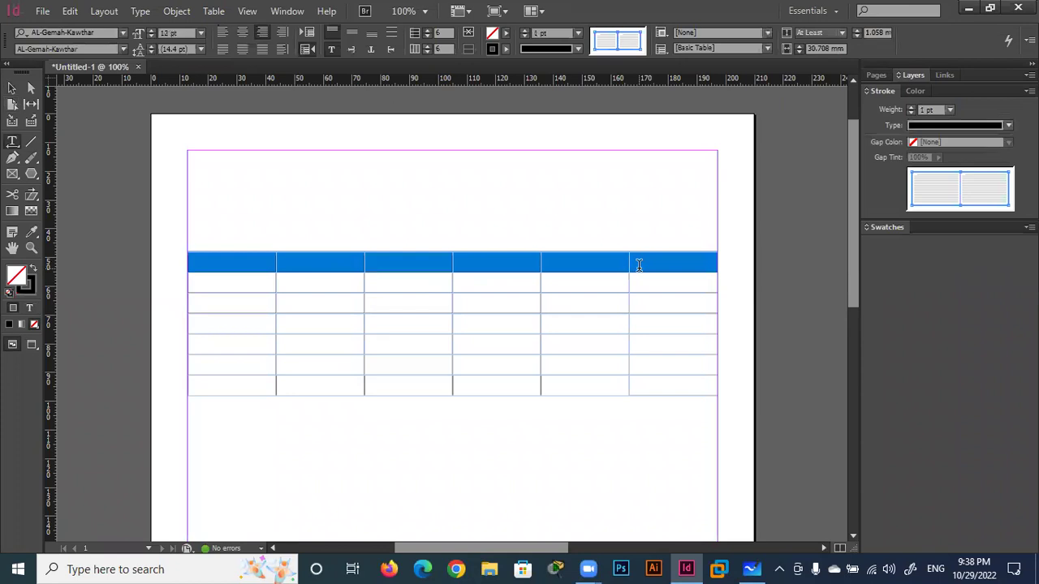
{"action": "key", "text": "ctrl+v"}
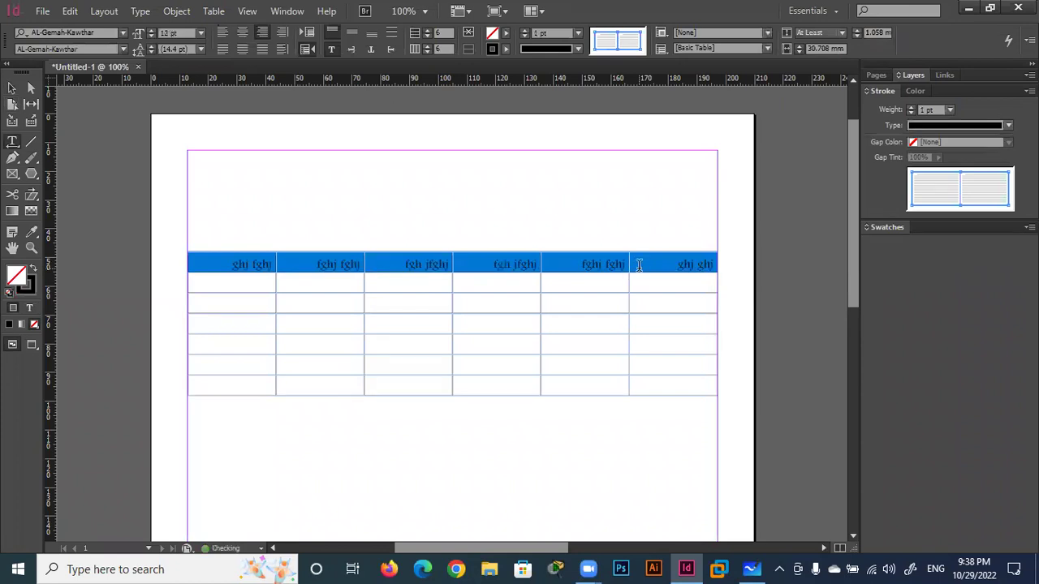
{"action": "left_click_drag", "start_coordinate": [641, 276], "coordinate": [232, 271]}
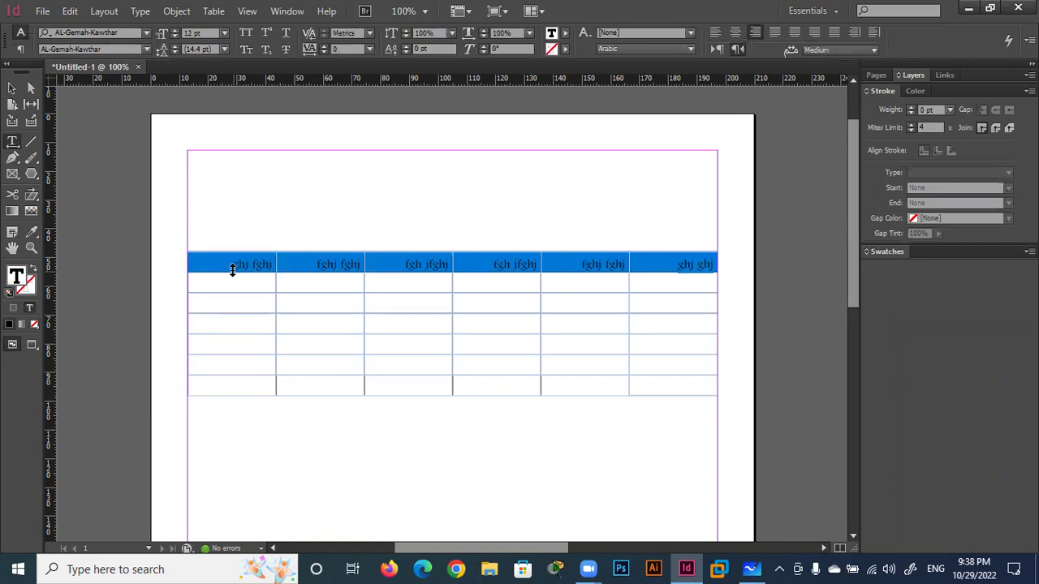
{"action": "key", "text": "Delete"}
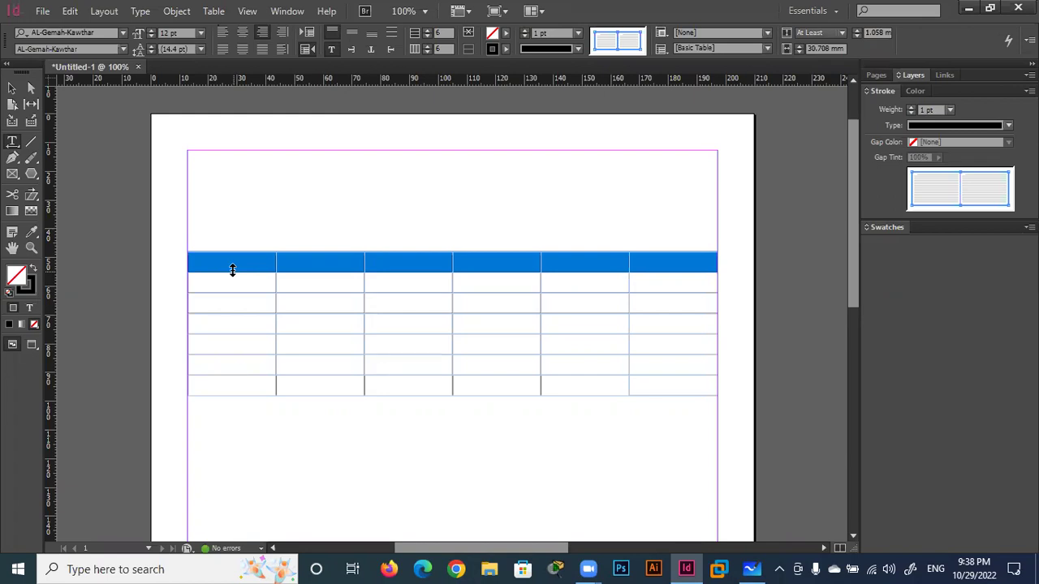
{"action": "left_click", "coordinate": [225, 254]}
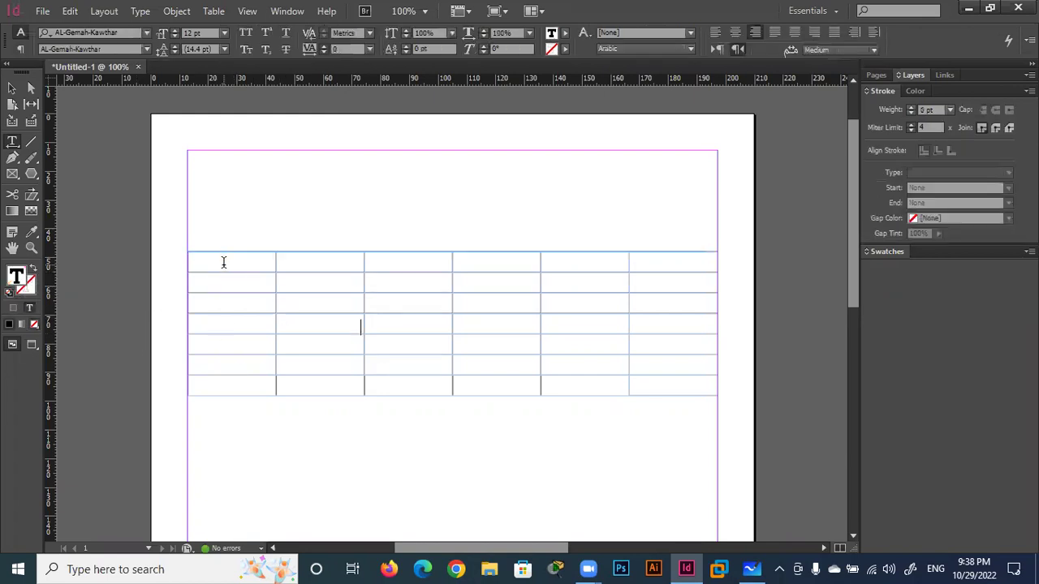
{"action": "left_click_drag", "start_coordinate": [223, 262], "coordinate": [299, 267]}
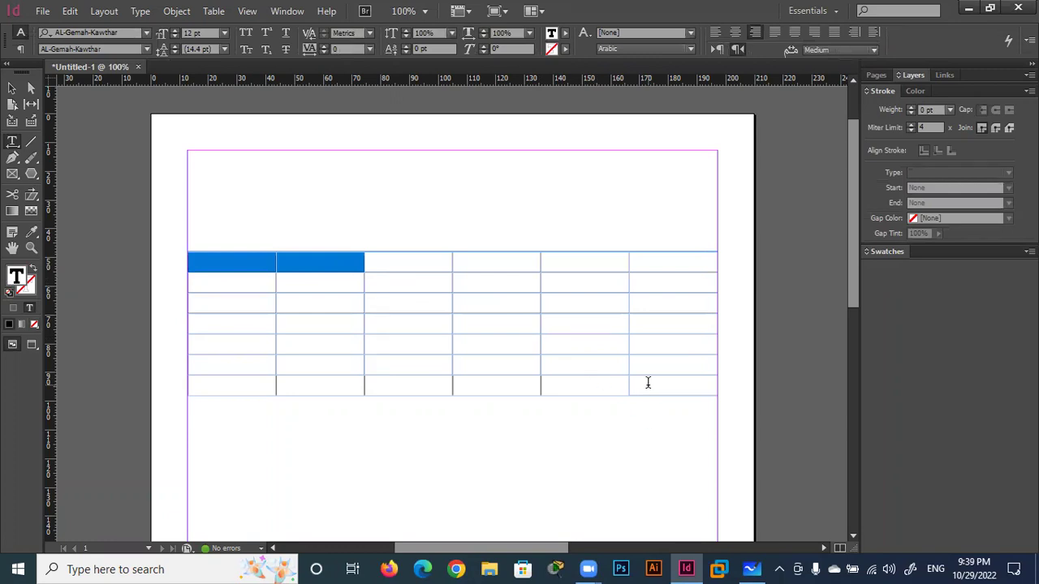
{"action": "left_click", "coordinate": [559, 341]}
{"action": "left_click_drag", "start_coordinate": [244, 257], "coordinate": [503, 264]}
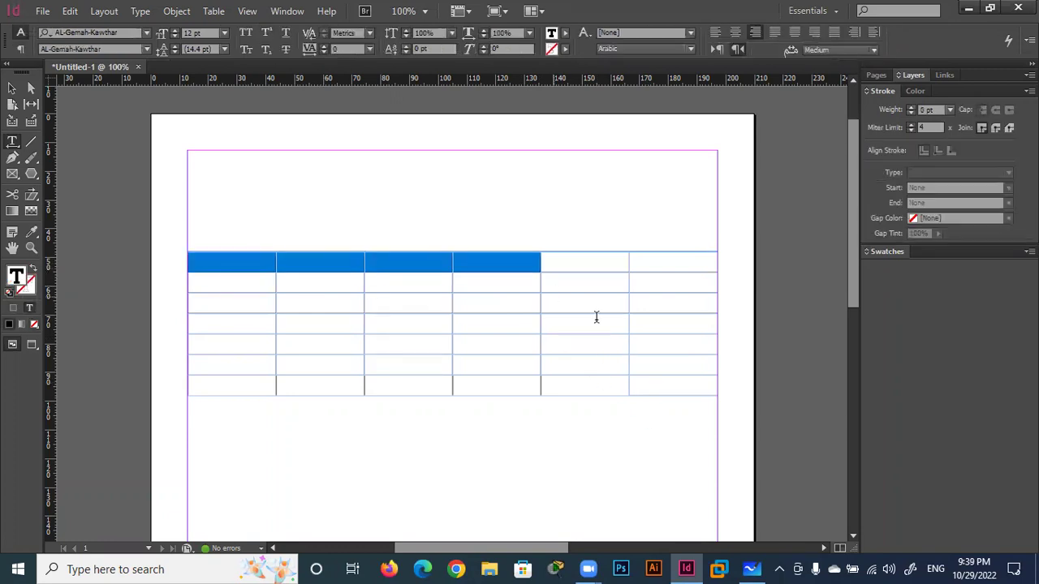
{"action": "left_click_drag", "start_coordinate": [674, 267], "coordinate": [235, 259]}
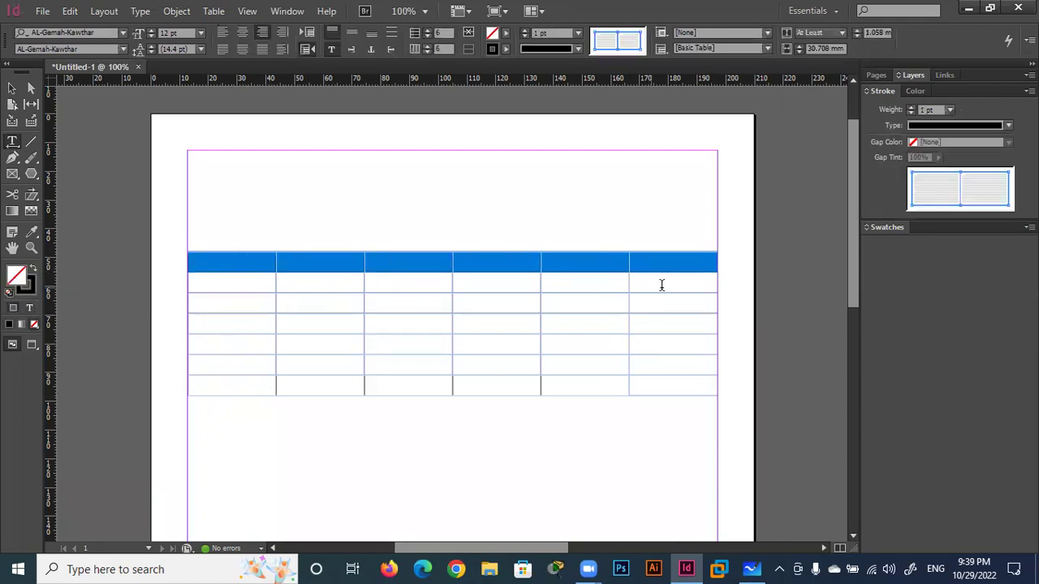
{"action": "left_click_drag", "start_coordinate": [661, 285], "coordinate": [230, 385]}
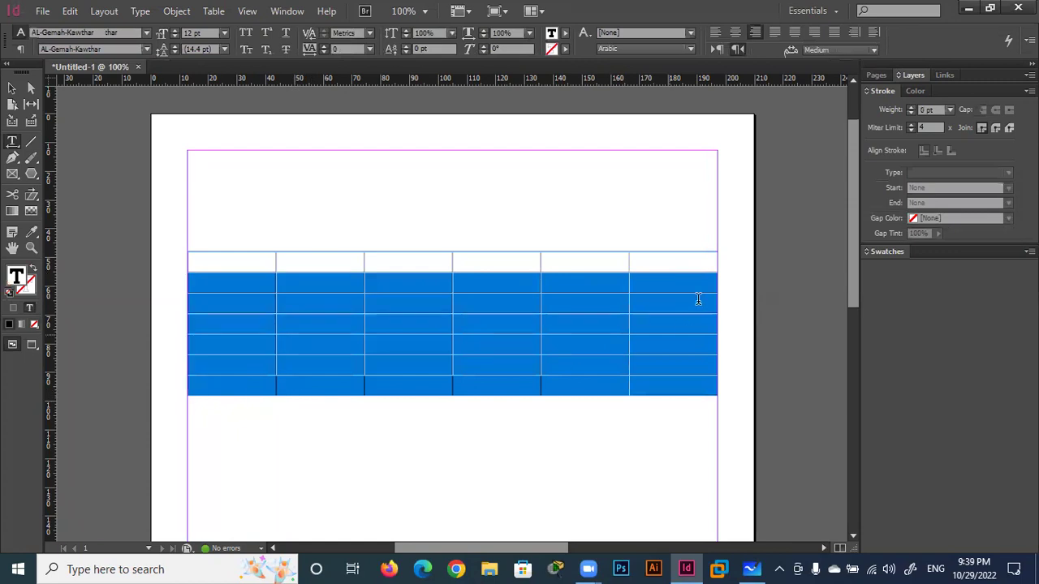
{"action": "left_click_drag", "start_coordinate": [685, 262], "coordinate": [486, 268]}
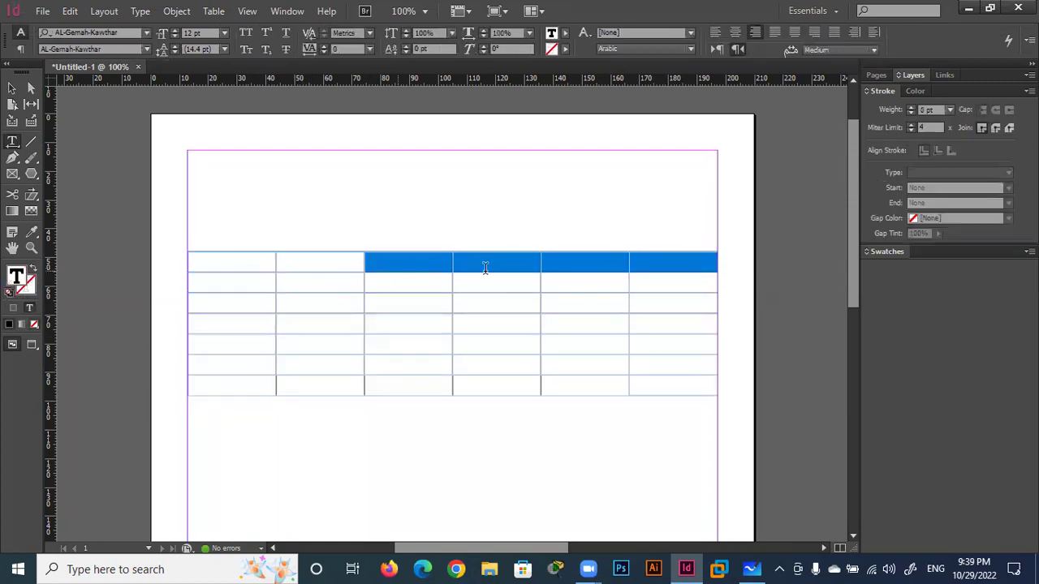
{"action": "left_click_drag", "start_coordinate": [485, 268], "coordinate": [243, 277]}
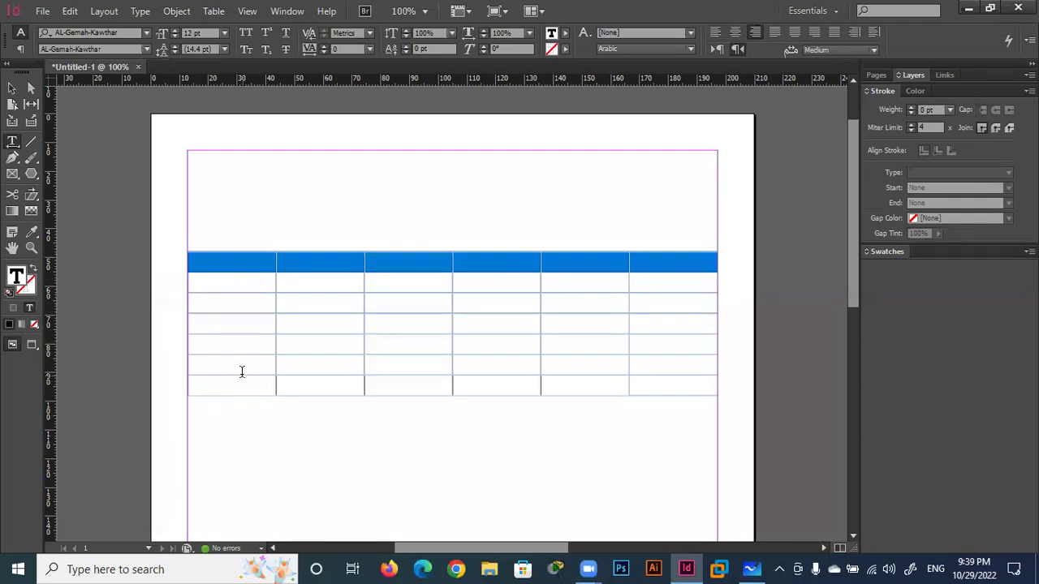
{"action": "left_click", "coordinate": [252, 274]}
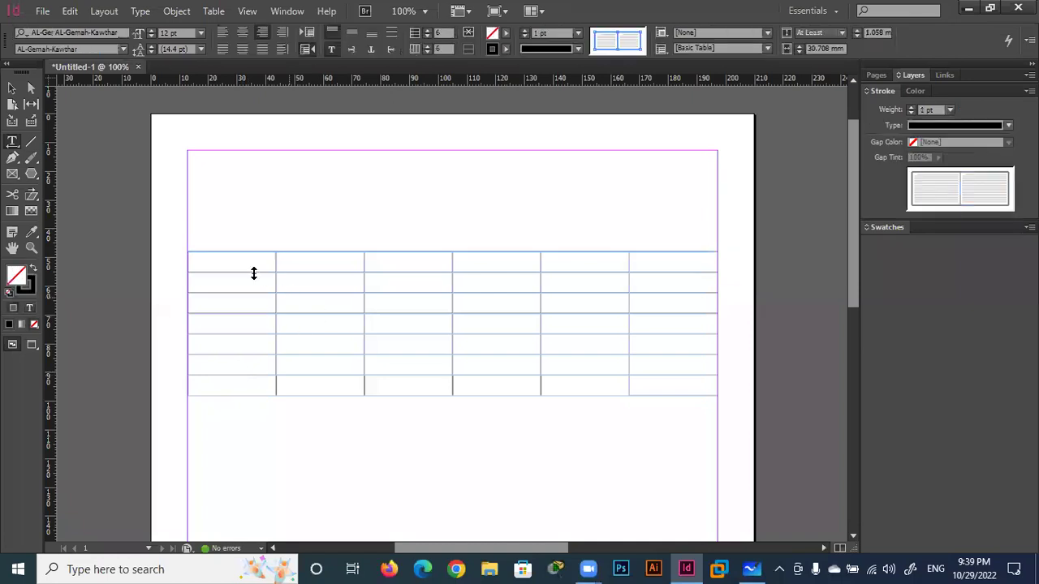
{"action": "left_click_drag", "start_coordinate": [271, 264], "coordinate": [651, 264]}
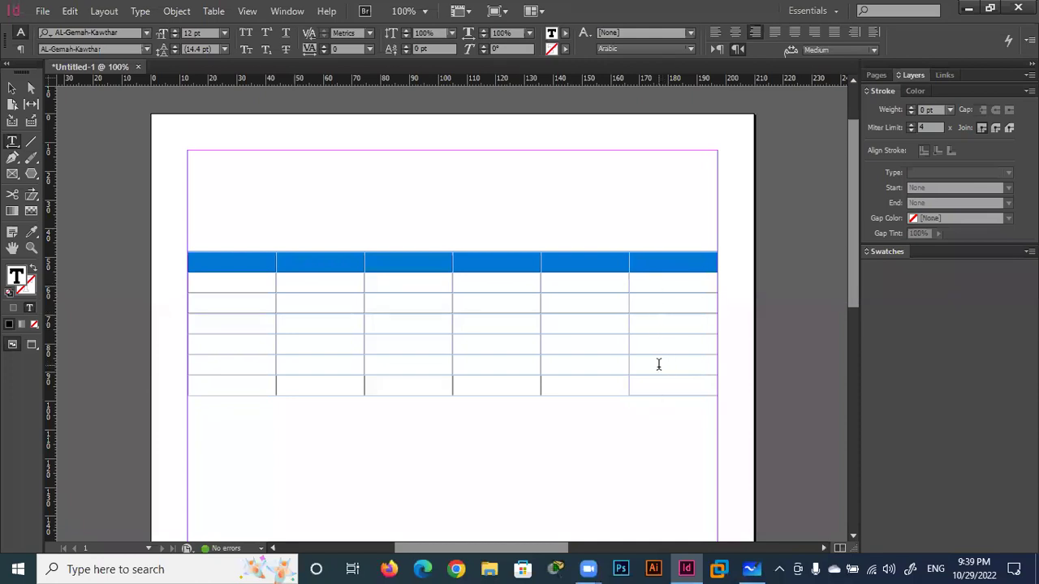
{"action": "left_click", "coordinate": [392, 266]}
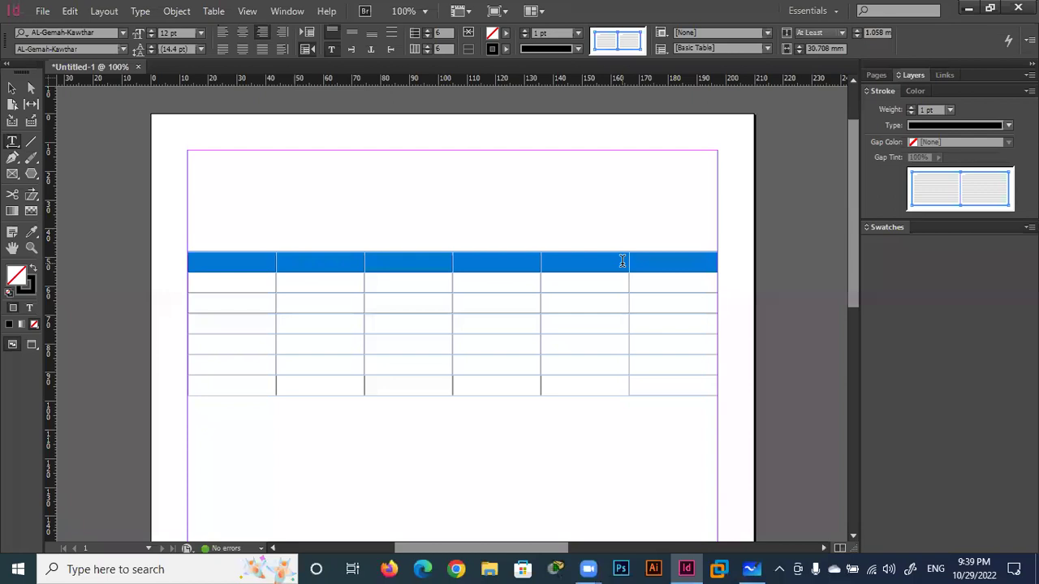
{"action": "left_click", "coordinate": [912, 108]}
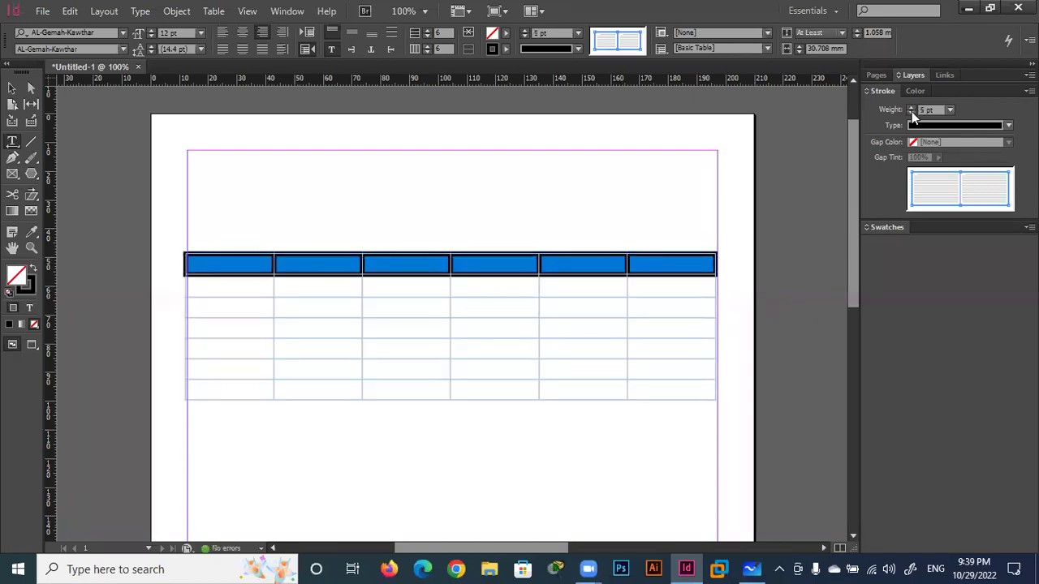
{"action": "left_click", "coordinate": [911, 113]}
{"action": "left_click", "coordinate": [911, 113]}
{"action": "left_click", "coordinate": [912, 113]}
{"action": "left_click", "coordinate": [912, 112]}
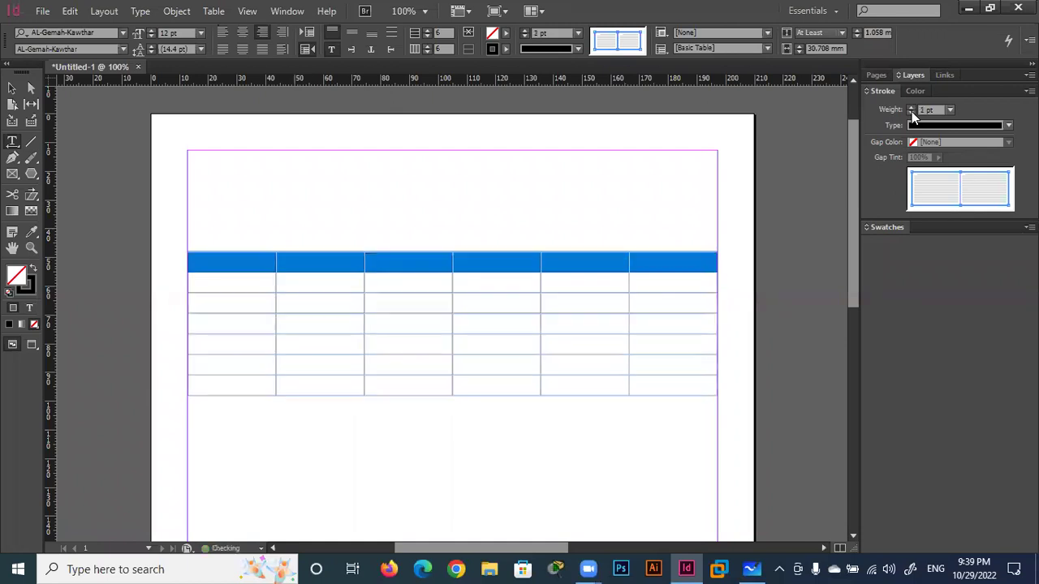
{"action": "mouse_move", "coordinate": [680, 285]}
{"action": "left_mouse_down"}
{"action": "mouse_move", "coordinate": [246, 384]}
{"action": "mouse_move", "coordinate": [554, 318]}
{"action": "mouse_move", "coordinate": [258, 401]}
{"action": "mouse_move", "coordinate": [543, 349]}
{"action": "mouse_move", "coordinate": [340, 353]}
{"action": "mouse_move", "coordinate": [274, 404]}
{"action": "mouse_move", "coordinate": [460, 366]}
{"action": "mouse_move", "coordinate": [254, 405]}
{"action": "mouse_move", "coordinate": [306, 327]}
{"action": "mouse_move", "coordinate": [241, 384]}
{"action": "left_mouse_up"}
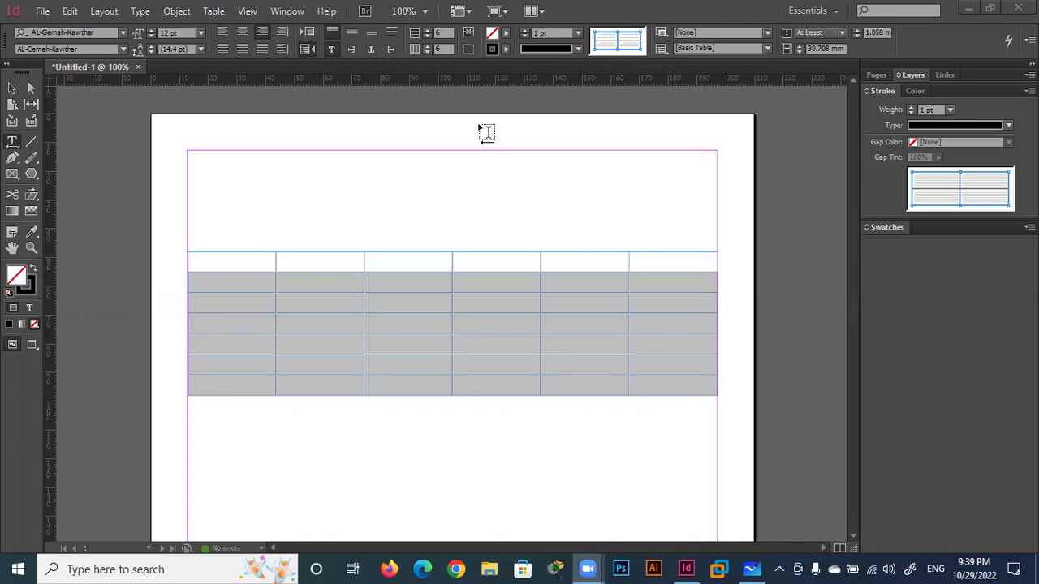
Select every table row below the header, from the second row's first cell to the last cell
{"action": "left_click", "coordinate": [248, 260]}
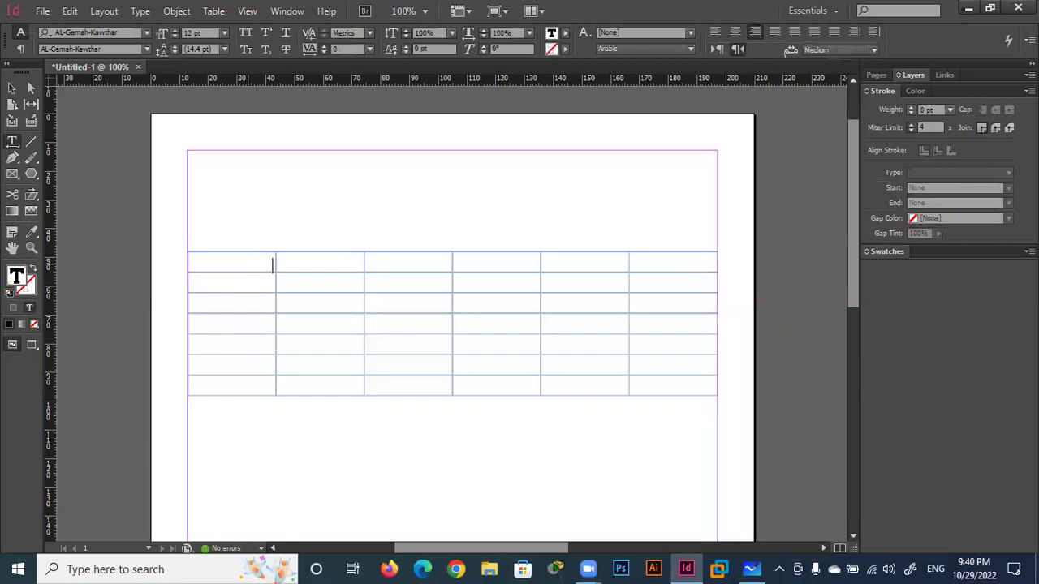
{"action": "left_click", "coordinate": [253, 285]}
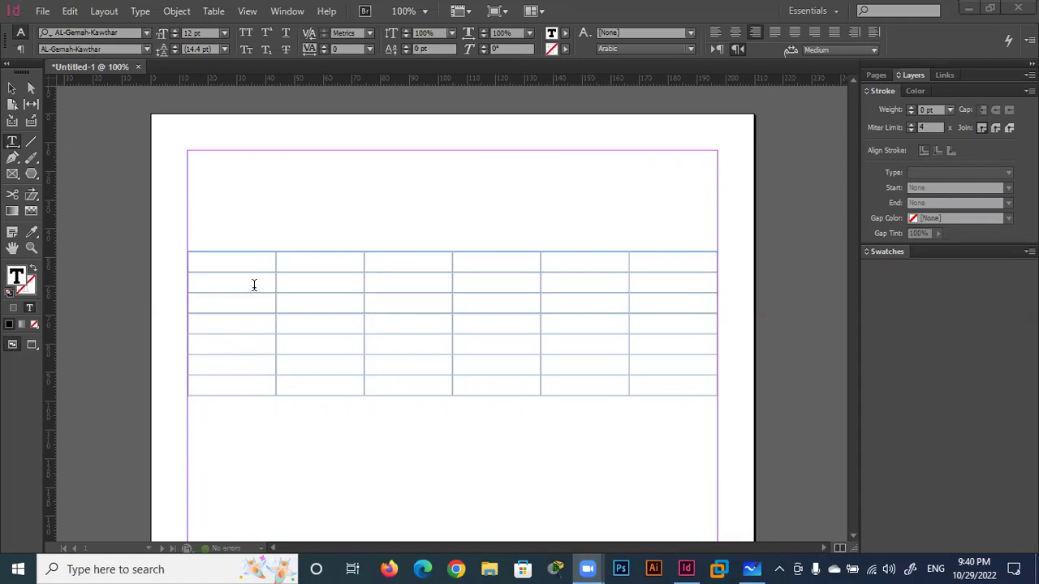
{"action": "left_click_drag", "start_coordinate": [236, 258], "coordinate": [555, 355]}
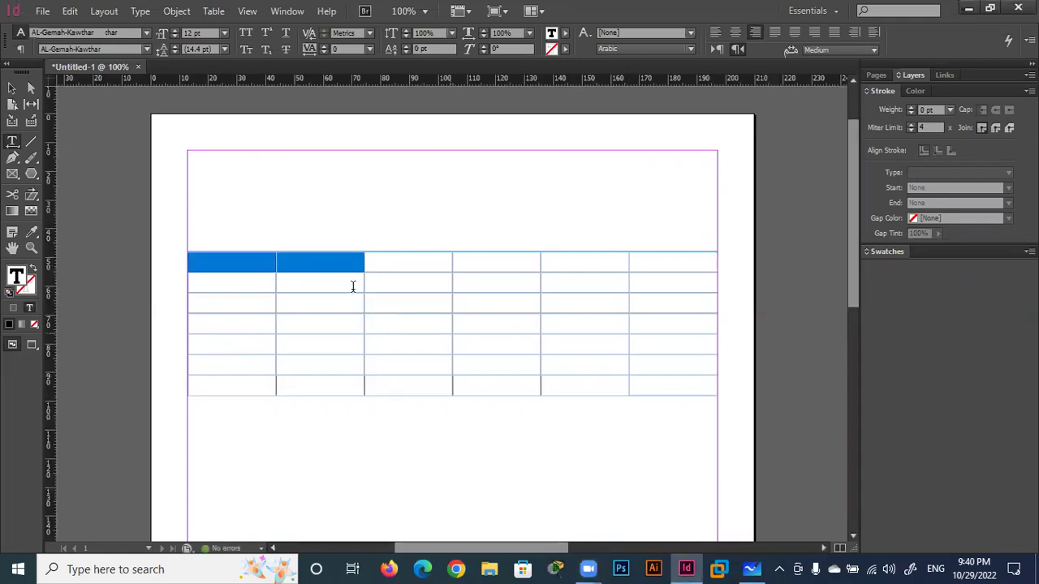
{"action": "left_click", "coordinate": [244, 261]}
{"action": "left_click_drag", "start_coordinate": [245, 260], "coordinate": [671, 262]}
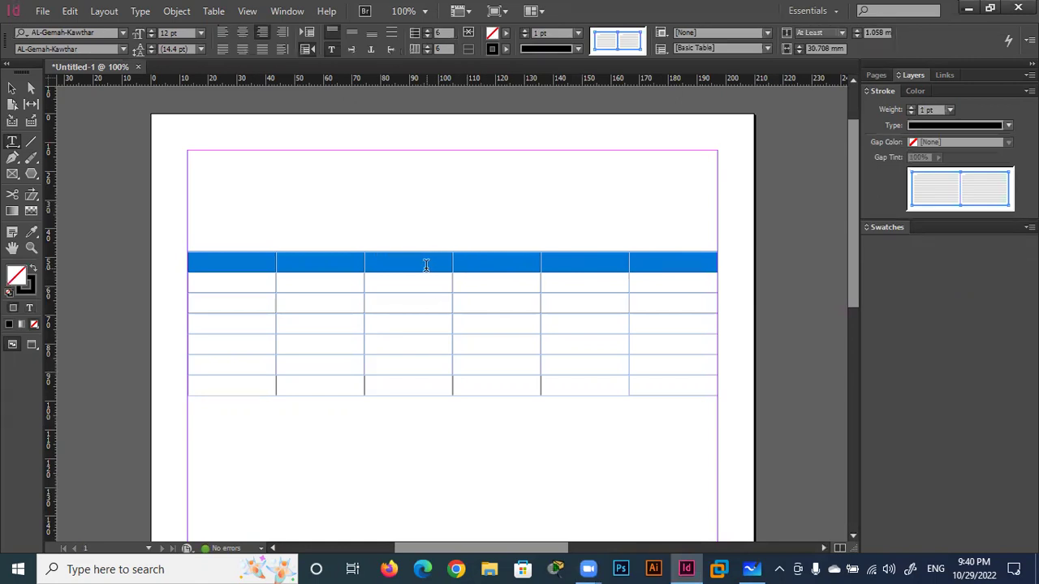
{"action": "left_click", "coordinate": [395, 328]}
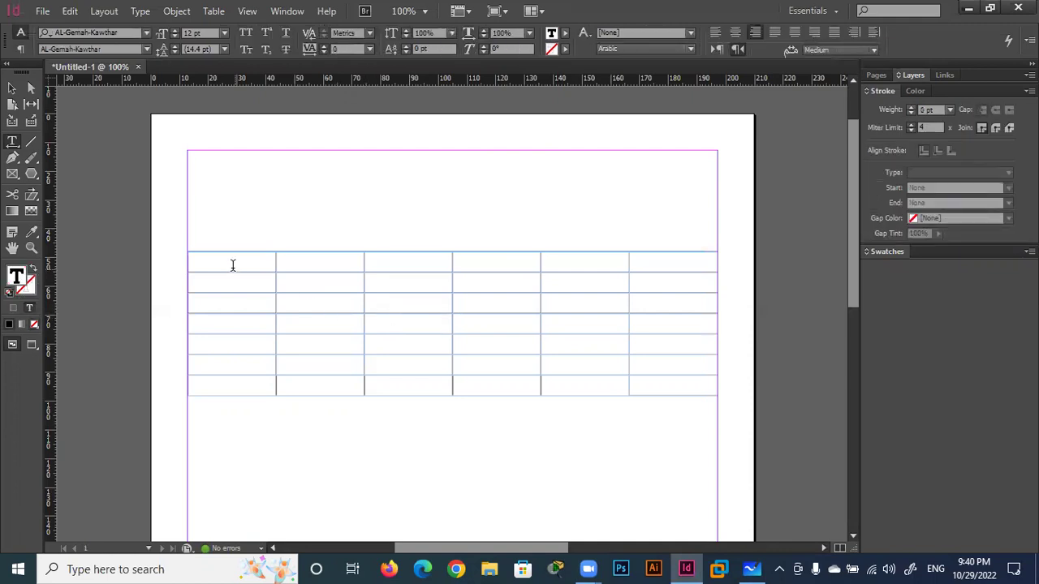
{"action": "left_click_drag", "start_coordinate": [232, 264], "coordinate": [660, 263]}
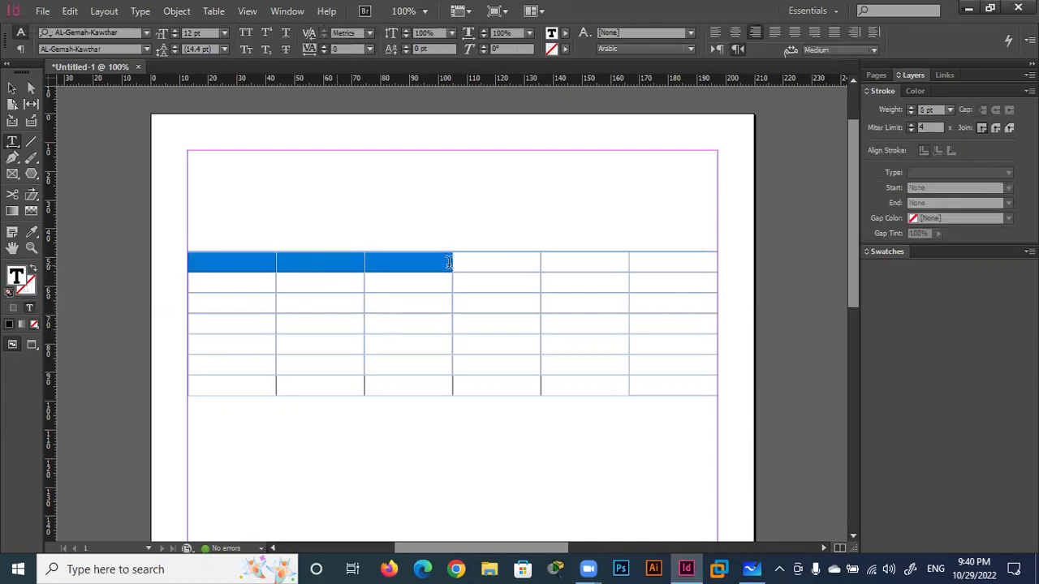
{"action": "left_click", "coordinate": [449, 321]}
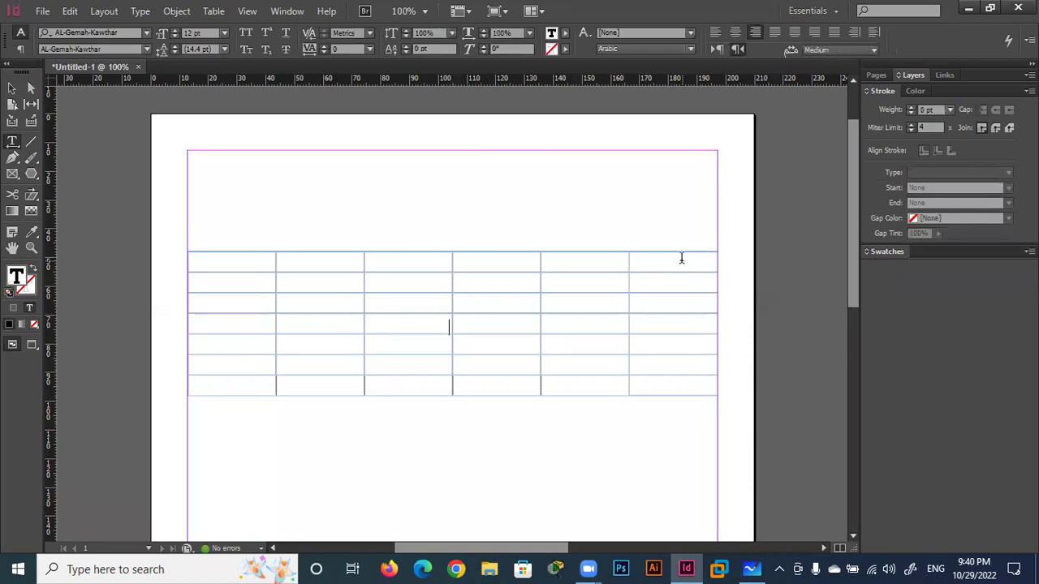
{"action": "mouse_move", "coordinate": [682, 281]}
{"action": "left_mouse_down"}
{"action": "mouse_move", "coordinate": [460, 299]}
{"action": "mouse_move", "coordinate": [246, 365]}
{"action": "mouse_move", "coordinate": [245, 376]}
{"action": "left_mouse_up"}
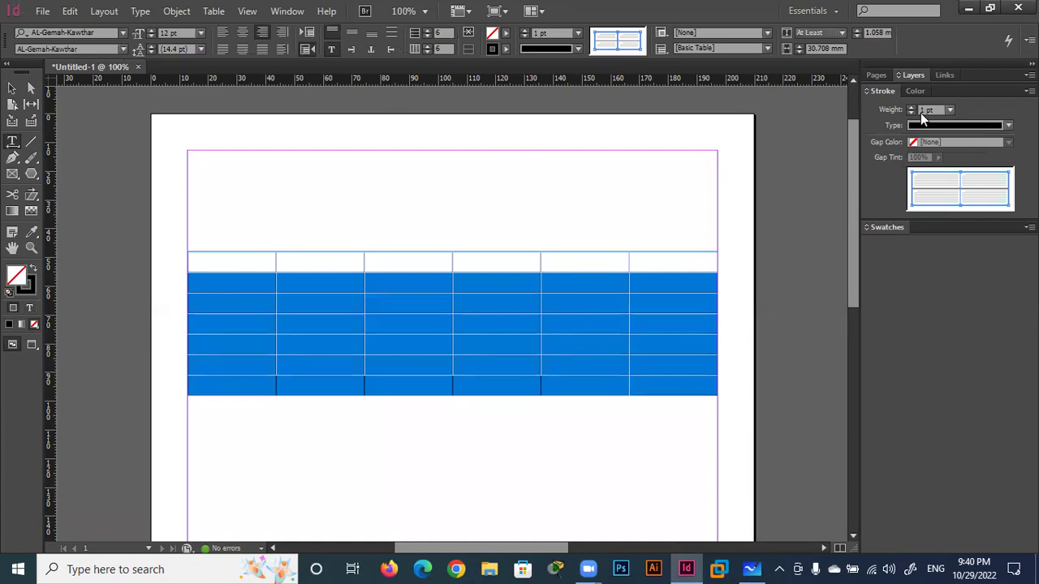
{"action": "left_click", "coordinate": [912, 108]}
{"action": "left_click", "coordinate": [912, 107]}
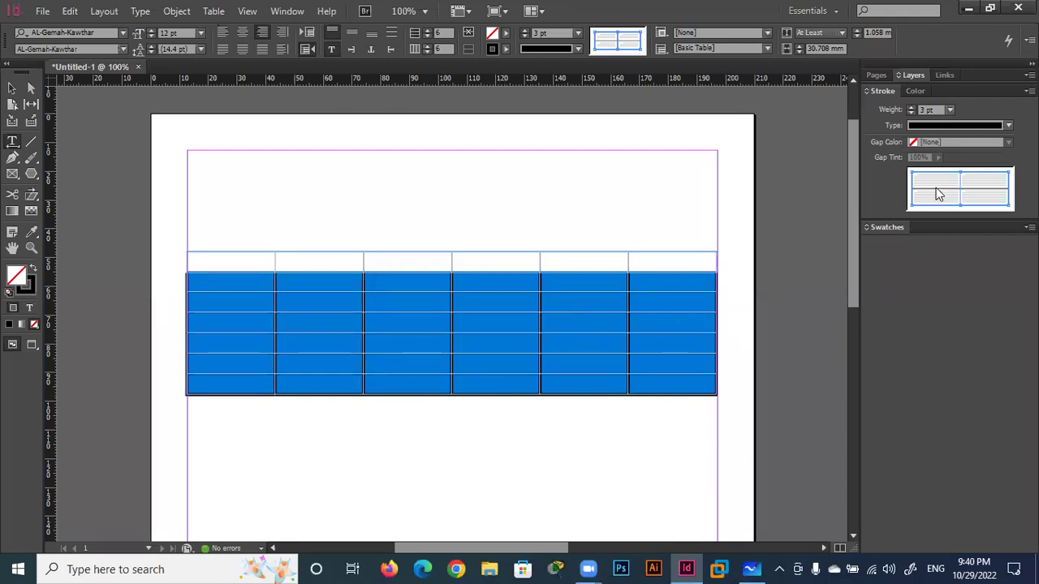
{"action": "left_click", "coordinate": [964, 193]}
{"action": "left_click", "coordinate": [943, 195]}
{"action": "left_click", "coordinate": [961, 189]}
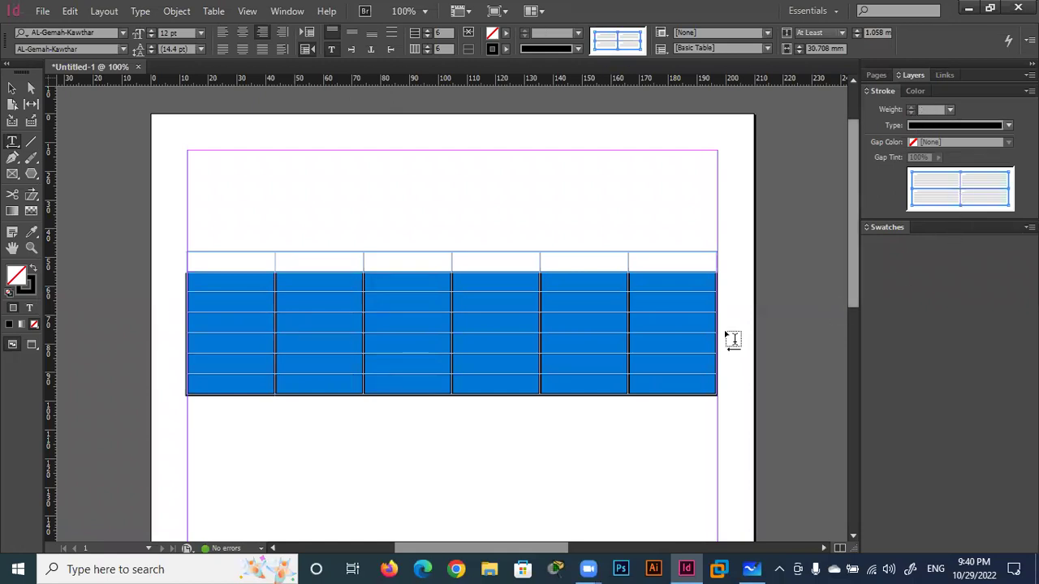
{"action": "left_click", "coordinate": [579, 338]}
{"action": "left_click_drag", "start_coordinate": [674, 282], "coordinate": [284, 370]}
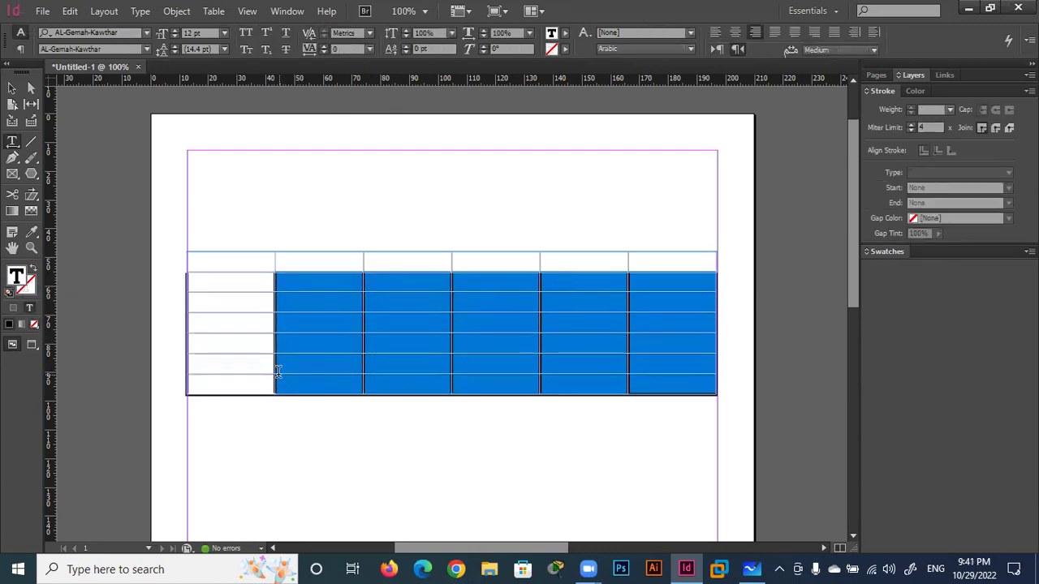
{"action": "left_click_drag", "start_coordinate": [284, 370], "coordinate": [245, 380]}
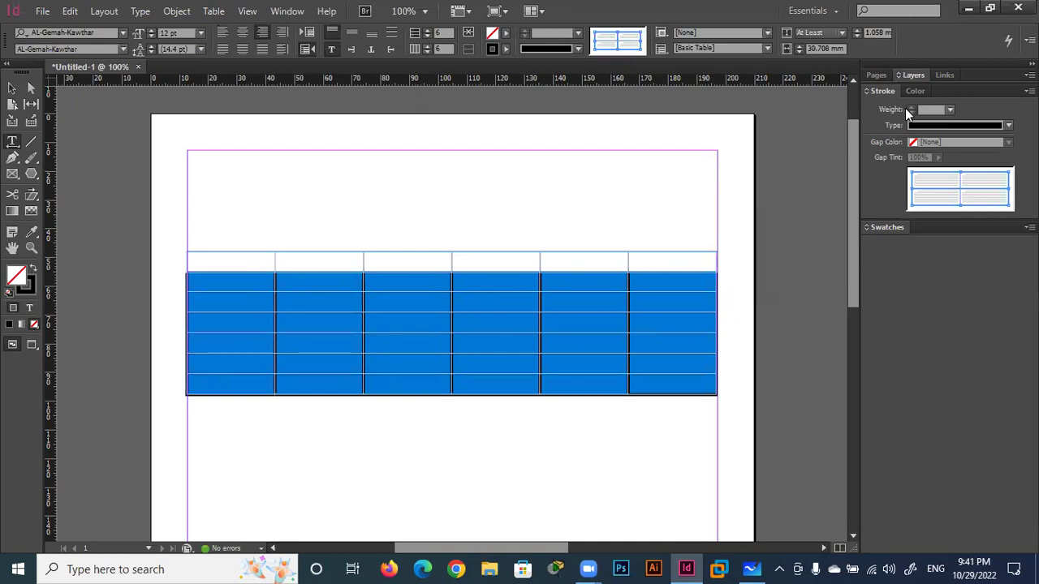
{"action": "left_click", "coordinate": [949, 110]}
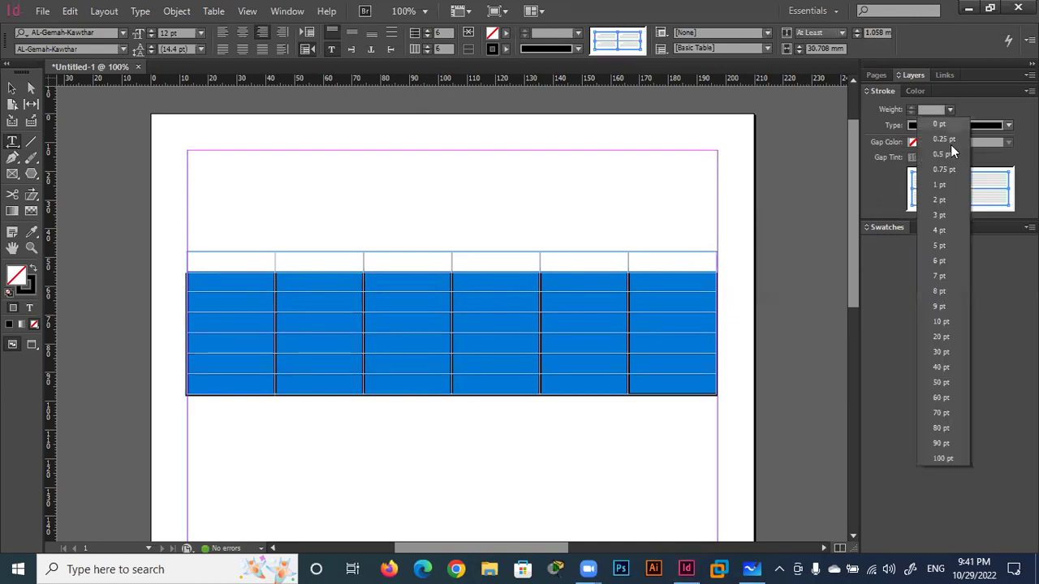
{"action": "left_click", "coordinate": [939, 196]}
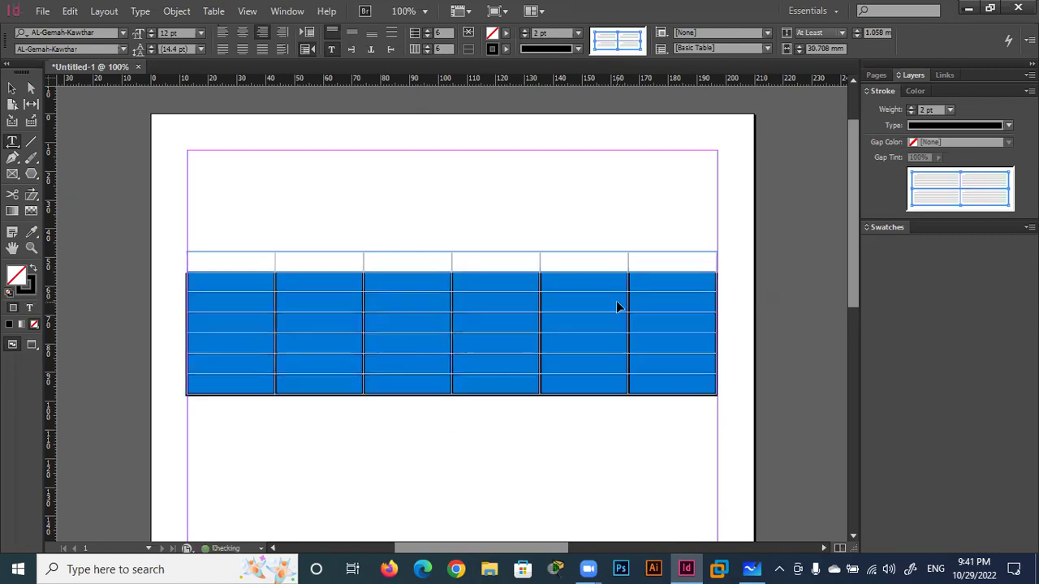
{"action": "key", "text": "ctrl+z"}
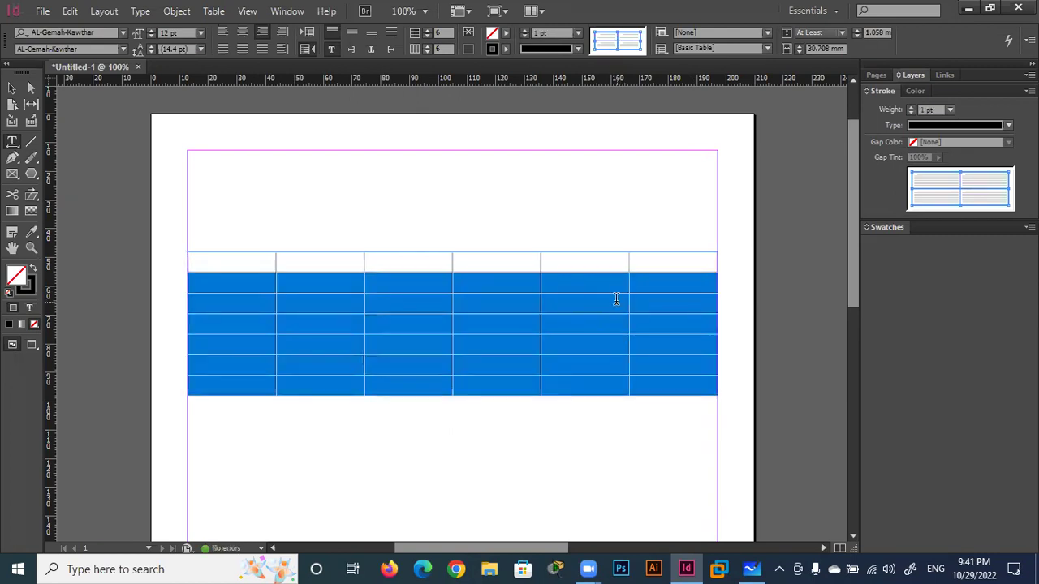
Select the table body rows and give their outer border a 7 pt weight
{"action": "left_click", "coordinate": [586, 343]}
{"action": "mouse_move", "coordinate": [241, 285]}
{"action": "left_mouse_down"}
{"action": "mouse_move", "coordinate": [665, 335]}
{"action": "mouse_move", "coordinate": [596, 410]}
{"action": "left_mouse_up"}
{"action": "left_click", "coordinate": [962, 188]}
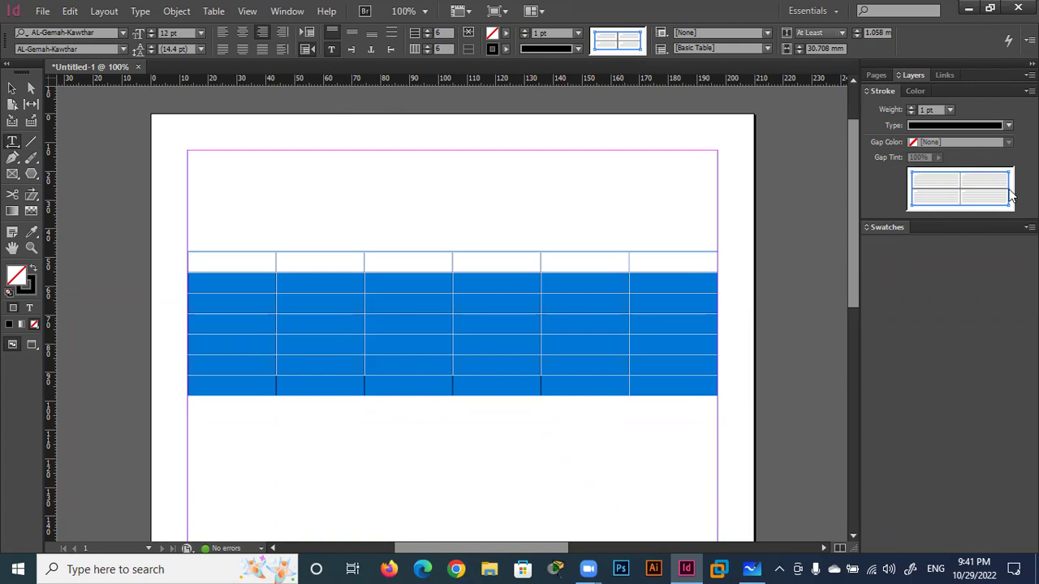
{"action": "left_click", "coordinate": [911, 106]}
{"action": "left_click", "coordinate": [911, 106]}
{"action": "left_click", "coordinate": [910, 106]}
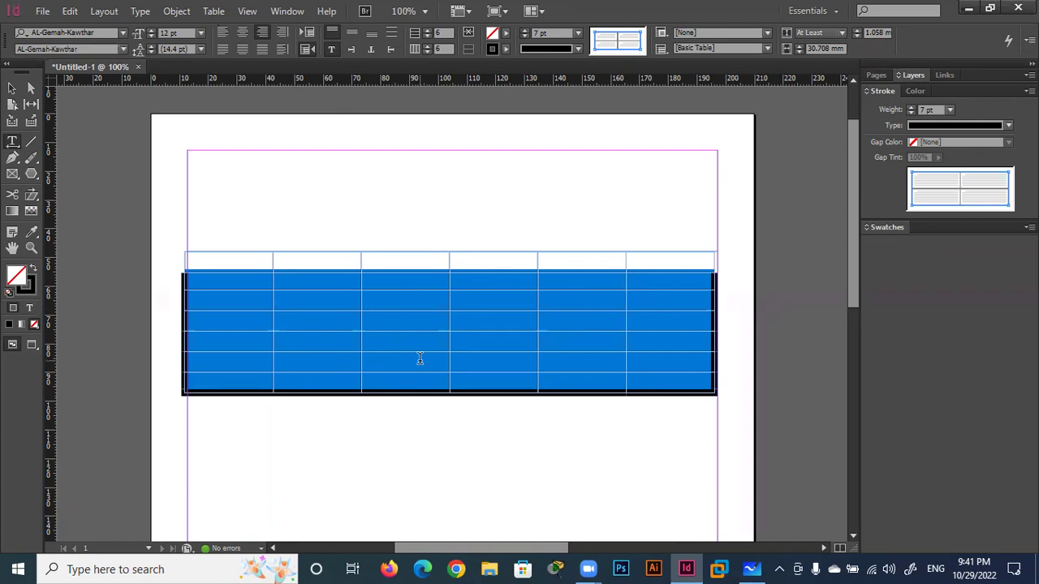
Set every cell line in the table body to a 2 pt stroke
{"action": "left_click", "coordinate": [961, 193]}
{"action": "triple_click", "coordinate": [963, 195]}
{"action": "left_click", "coordinate": [950, 110]}
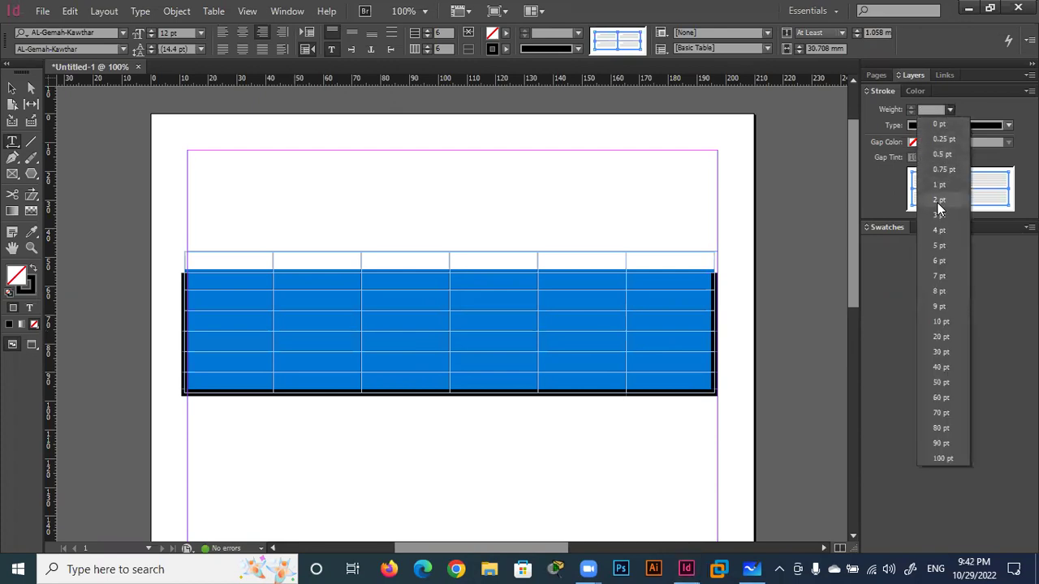
{"action": "left_click", "coordinate": [937, 201]}
Give all table body borders a 6 pt weight and the Triple stroke type
{"action": "left_click", "coordinate": [913, 109]}
{"action": "left_click", "coordinate": [913, 109]}
{"action": "type", "text": "6"}
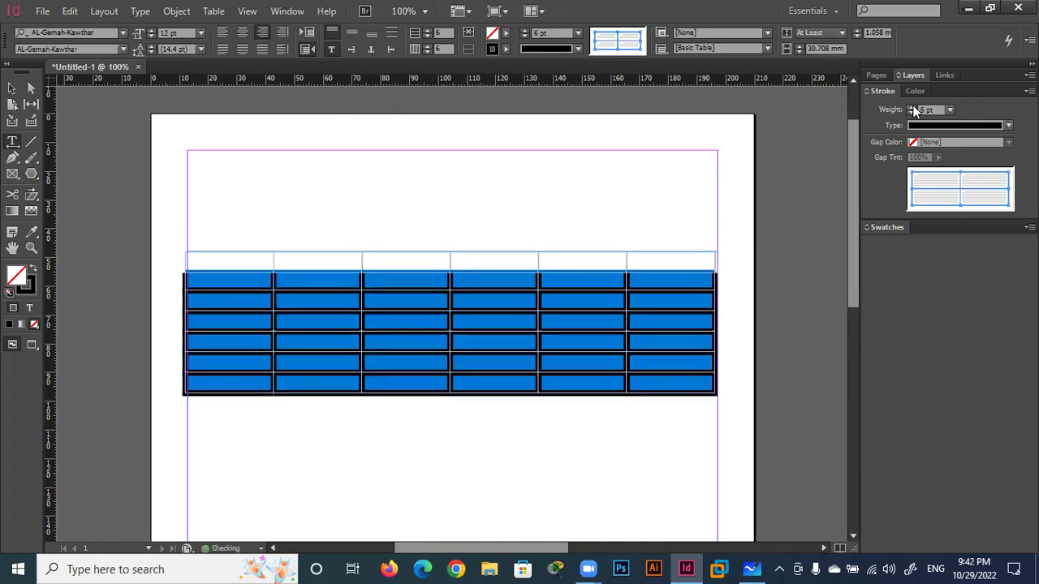
{"action": "left_click", "coordinate": [920, 189]}
{"action": "left_click", "coordinate": [1008, 125]}
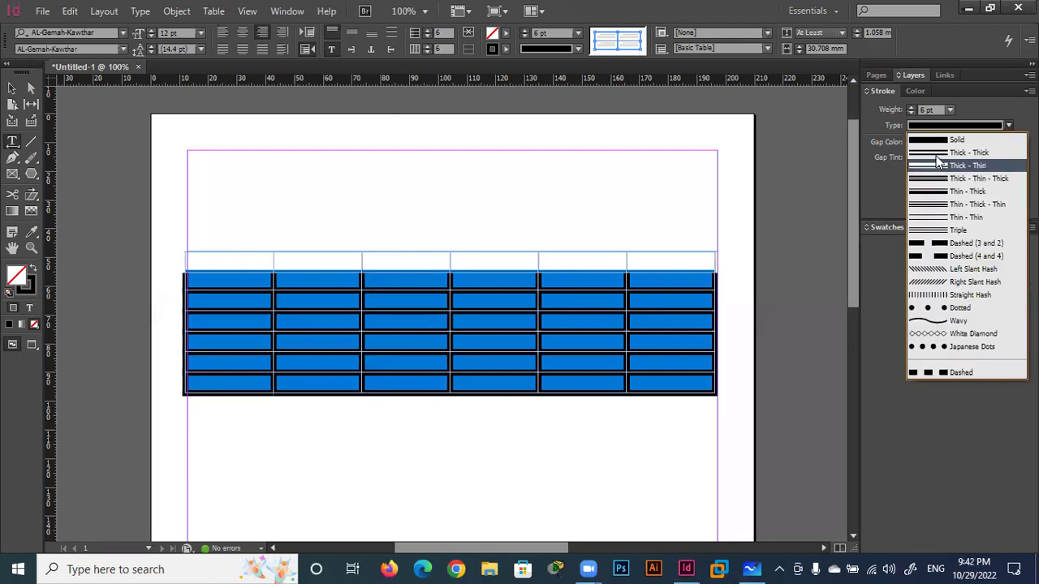
{"action": "left_click", "coordinate": [933, 269]}
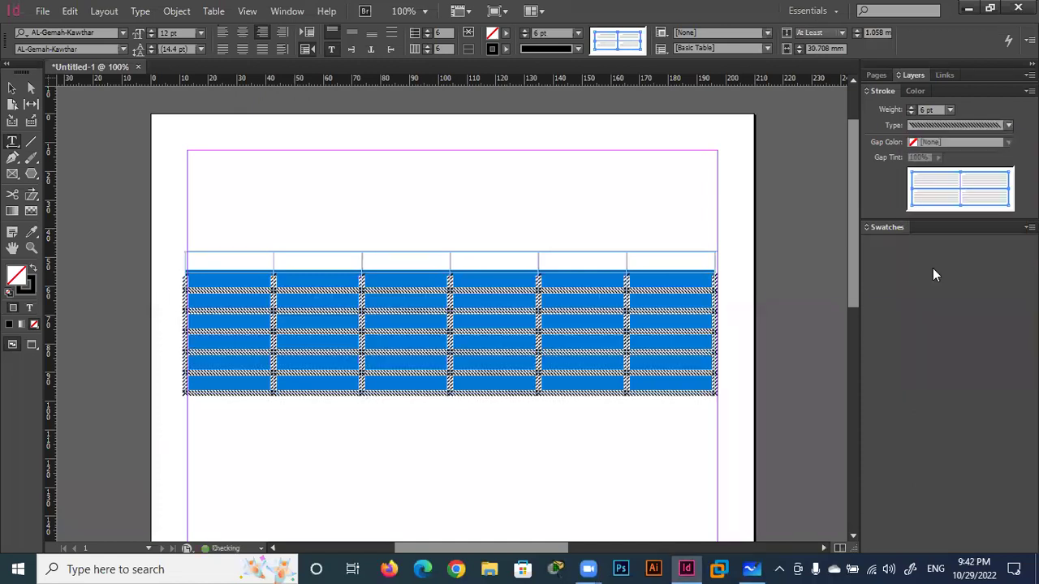
{"action": "left_click", "coordinate": [1004, 127]}
{"action": "left_click", "coordinate": [939, 159]}
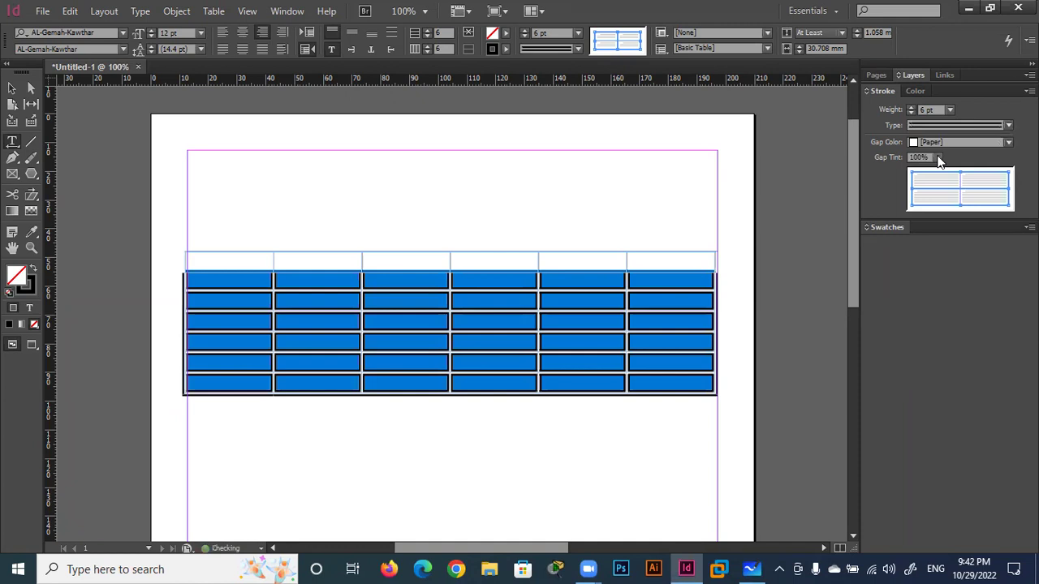
{"action": "left_click", "coordinate": [1009, 125]}
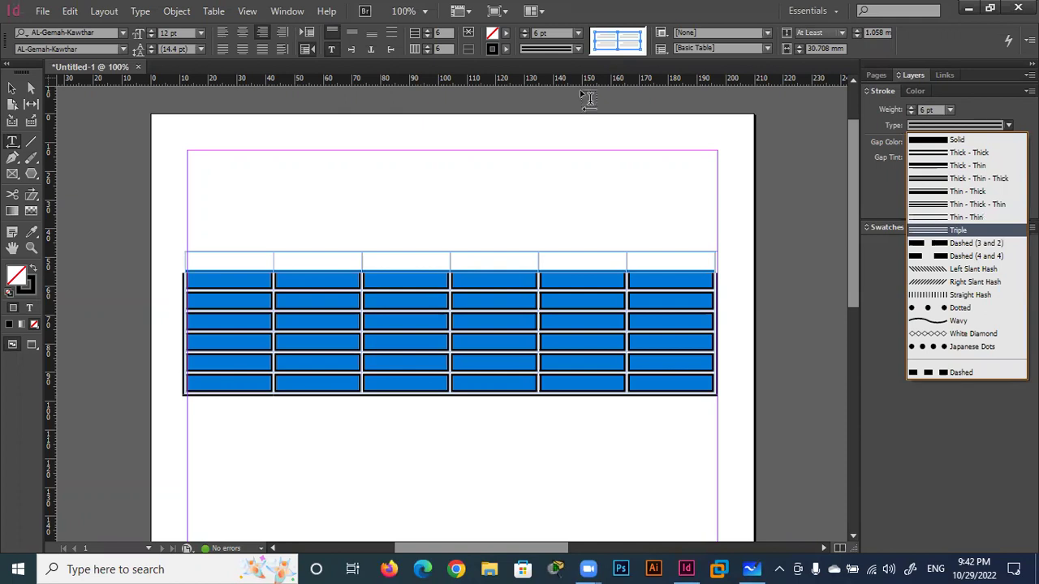
{"action": "left_click", "coordinate": [938, 232]}
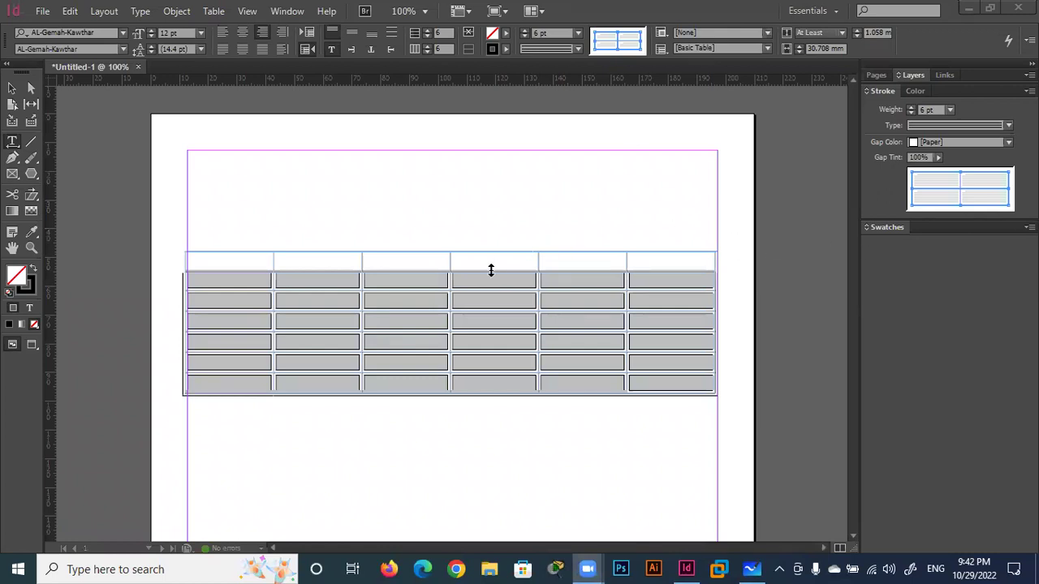
Undo the two heavy border changes and reselect the table body rows
{"action": "left_click", "coordinate": [497, 299]}
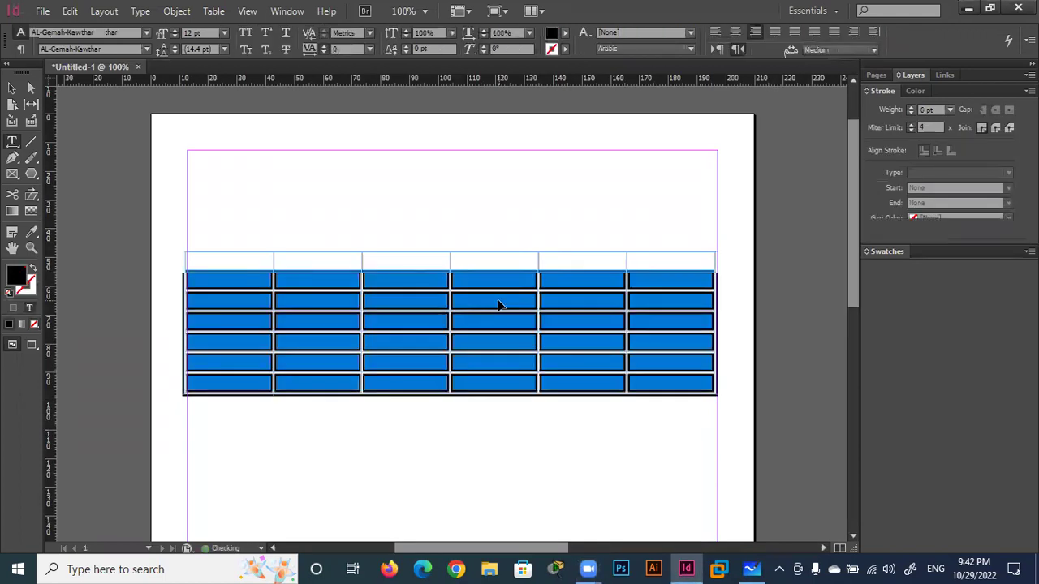
{"action": "key", "text": "ctrl+z"}
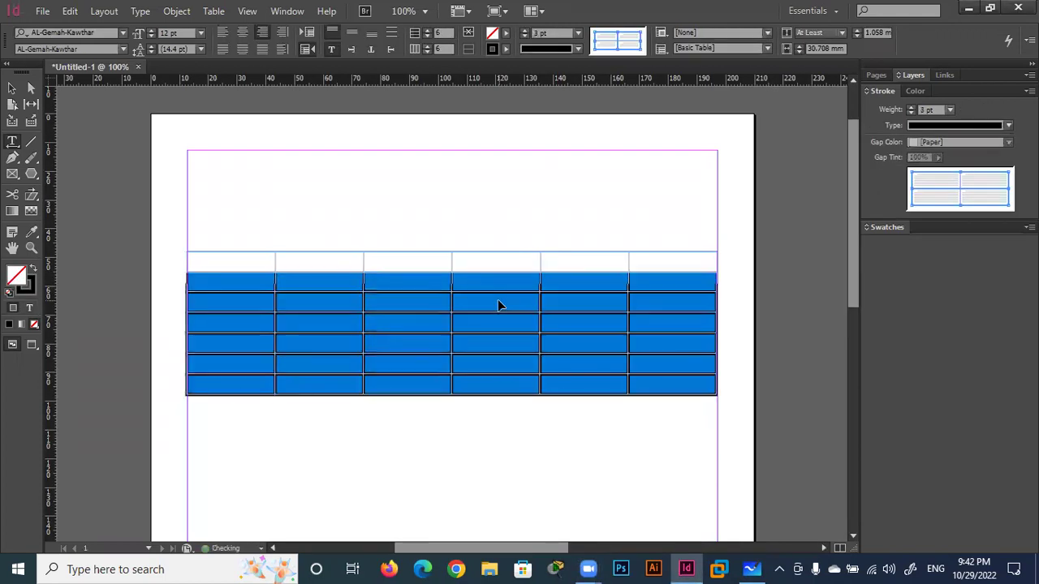
{"action": "key", "text": "ctrl+z"}
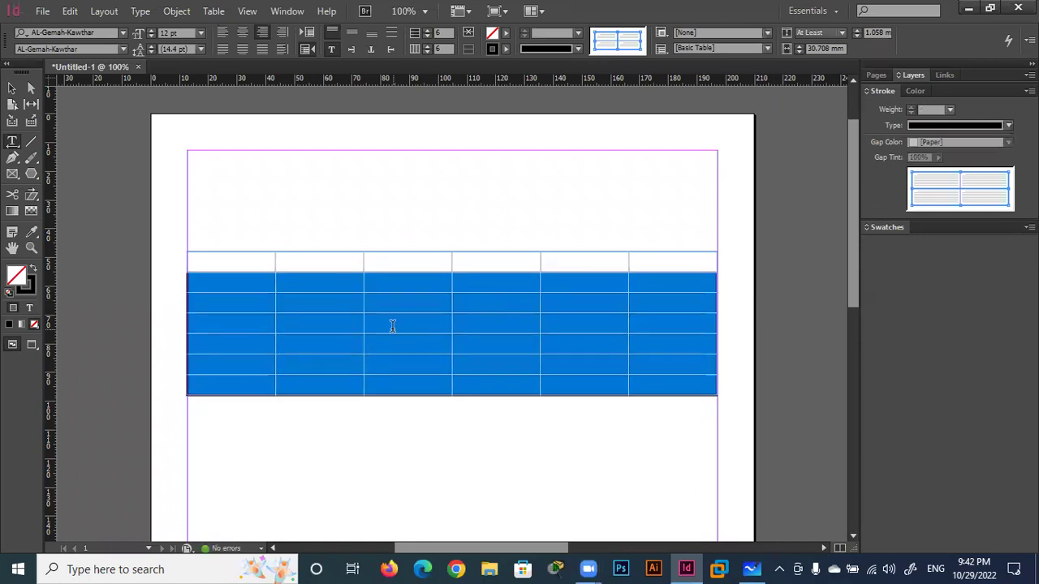
{"action": "left_click", "coordinate": [342, 308]}
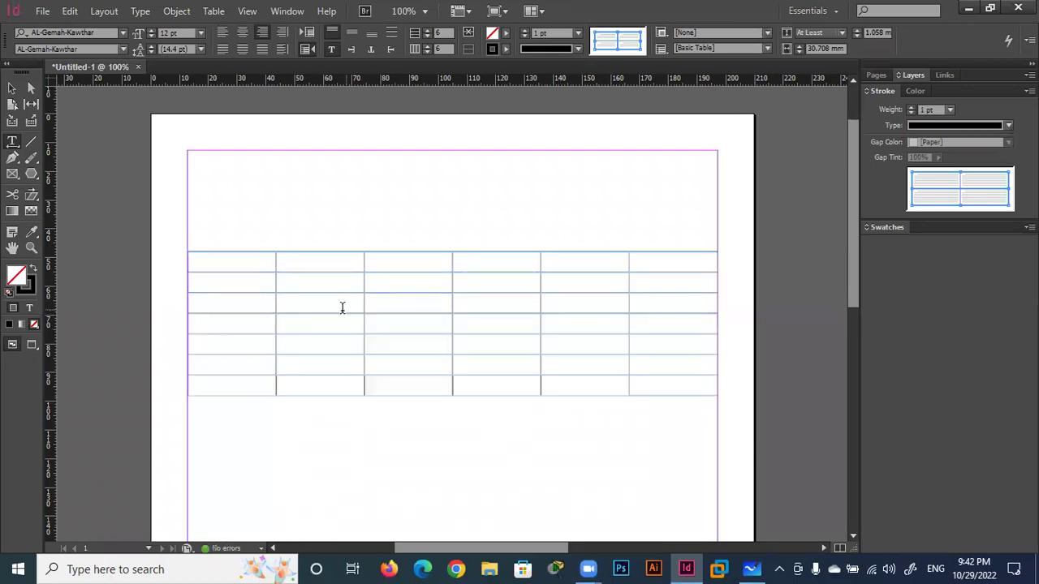
{"action": "mouse_move", "coordinate": [227, 281]}
{"action": "left_mouse_down"}
{"action": "mouse_move", "coordinate": [587, 315]}
{"action": "mouse_move", "coordinate": [654, 379]}
{"action": "left_mouse_up"}
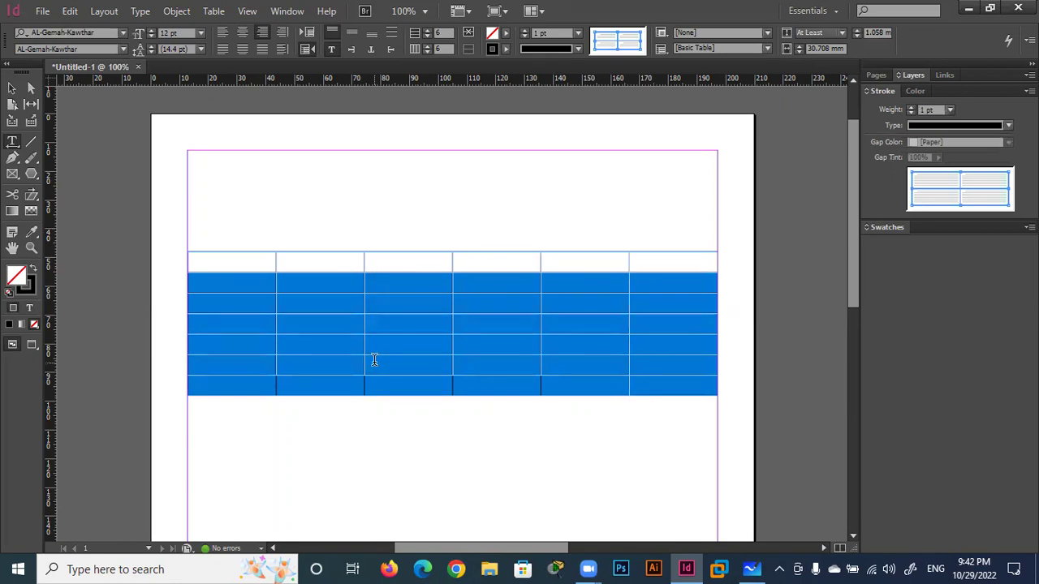
Select columns 3–4 in rows 3–6 and thicken the block's outline to 8 pt
{"action": "left_click", "coordinate": [439, 310]}
{"action": "left_click_drag", "start_coordinate": [420, 302], "coordinate": [511, 354]}
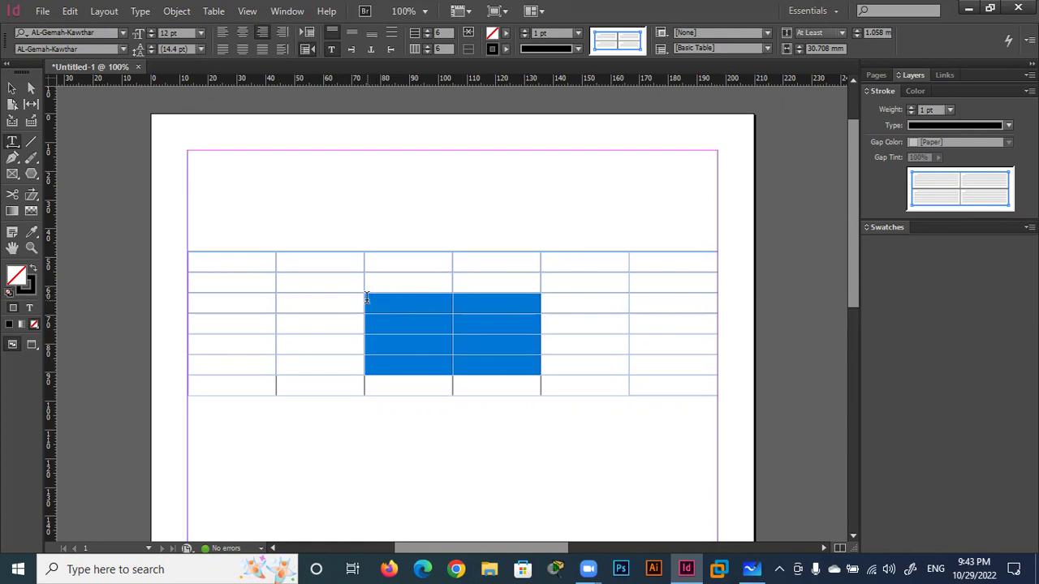
{"action": "left_click", "coordinate": [912, 108]}
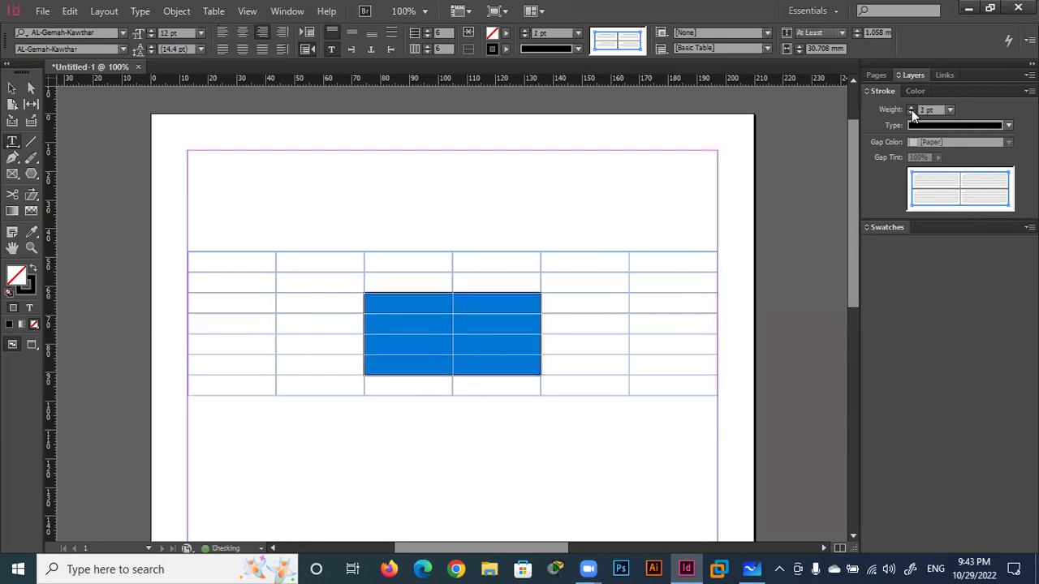
{"action": "left_click", "coordinate": [912, 108]}
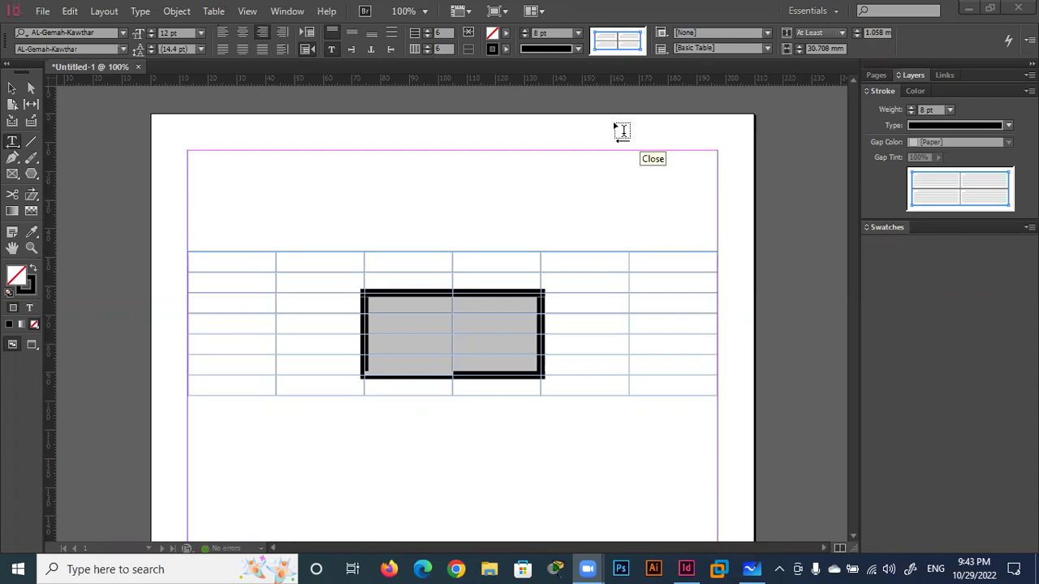
{"action": "left_click", "coordinate": [962, 193]}
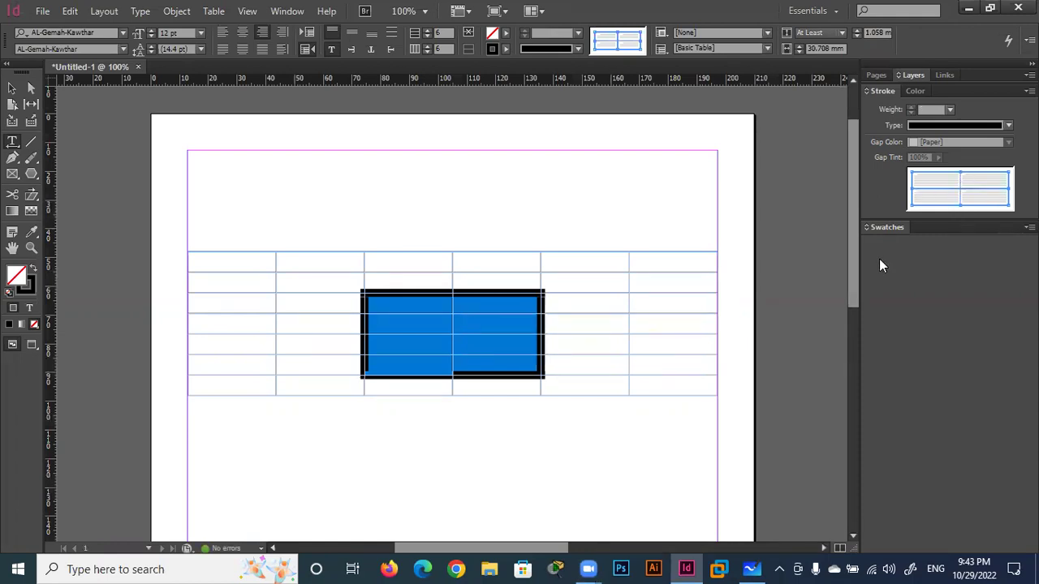
Give the selected 2×4 cell block's lines an 8 pt stroke
{"action": "left_click", "coordinate": [949, 111]}
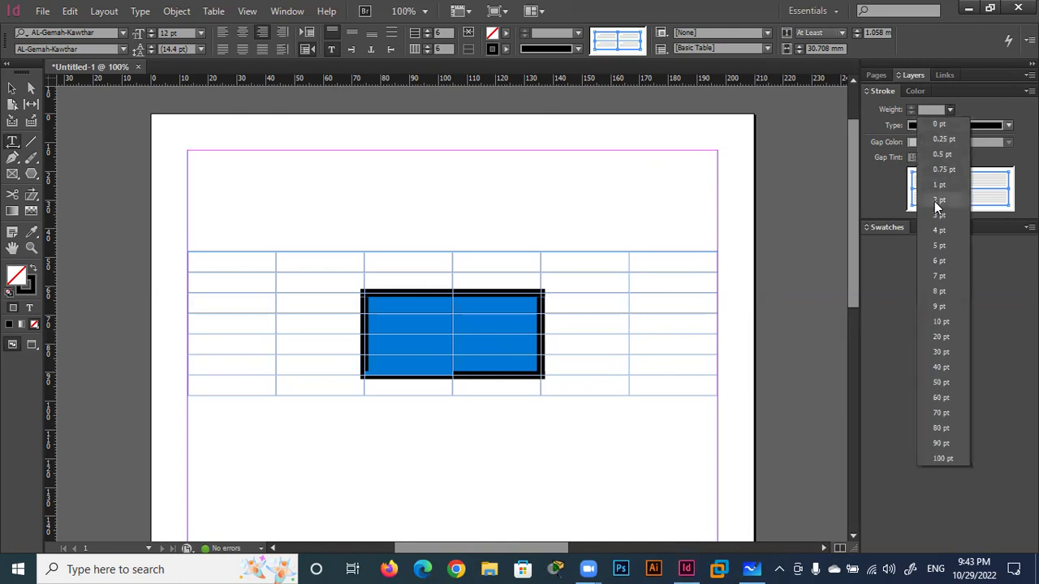
{"action": "left_click", "coordinate": [934, 201]}
{"action": "left_click", "coordinate": [912, 107]}
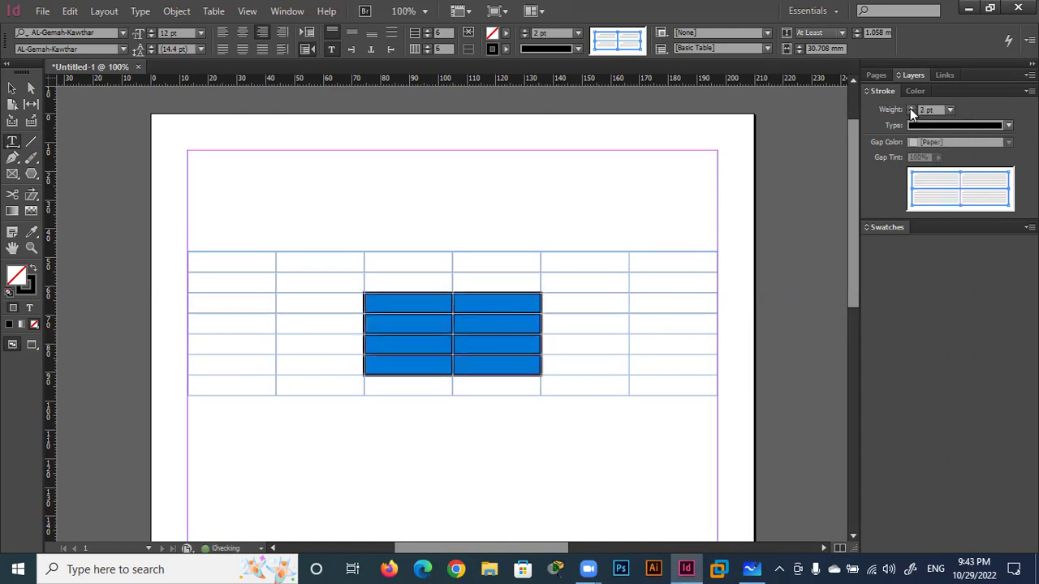
{"action": "left_click", "coordinate": [911, 107]}
{"action": "left_click", "coordinate": [912, 107]}
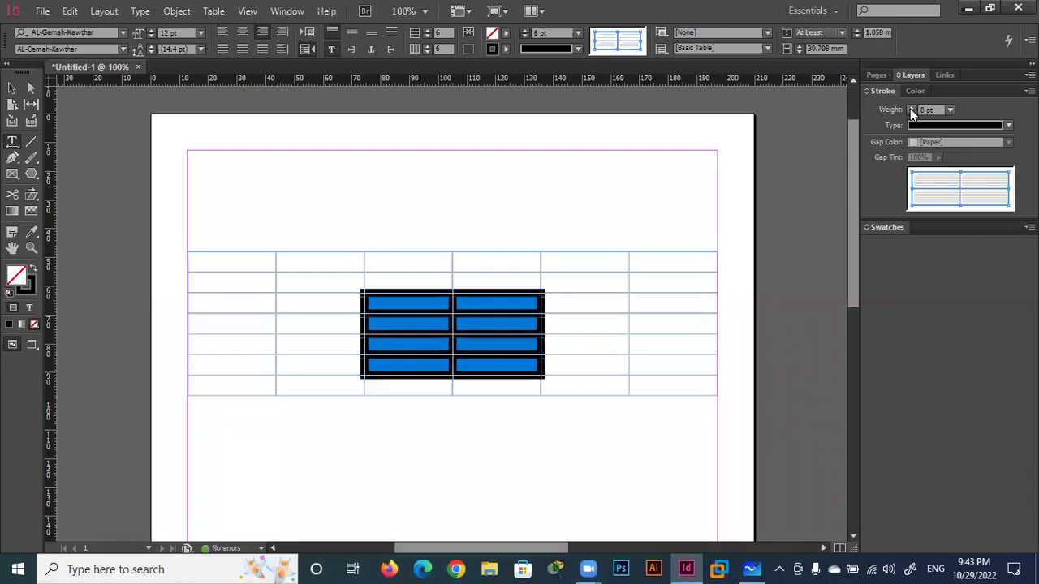
Reduce the block's outer border to 1 pt, leaving the inner lines heavy
{"action": "left_click", "coordinate": [969, 190]}
{"action": "left_click", "coordinate": [961, 191]}
{"action": "left_click", "coordinate": [951, 110]}
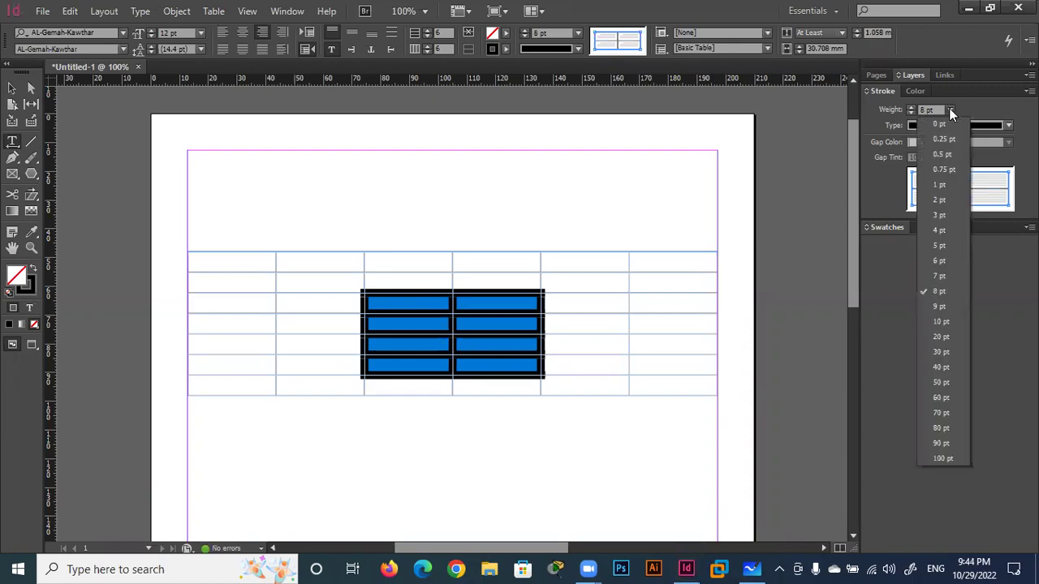
{"action": "left_click", "coordinate": [937, 185]}
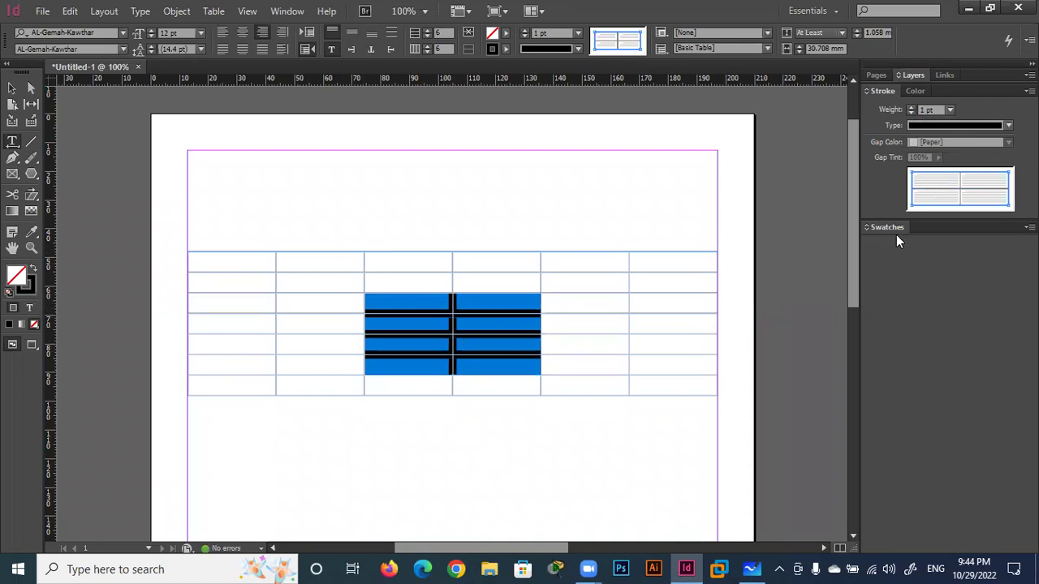
{"action": "left_click", "coordinate": [962, 187]}
{"action": "double_click", "coordinate": [947, 173]}
{"action": "triple_click", "coordinate": [951, 193]}
{"action": "left_click", "coordinate": [949, 193]}
{"action": "left_click", "coordinate": [960, 185]}
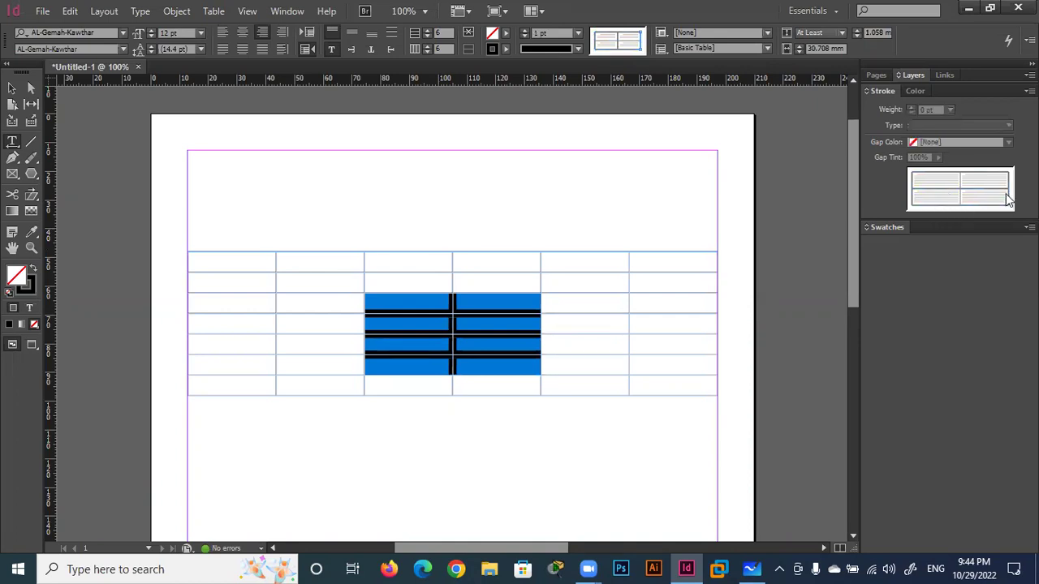
Thin the block's centre vertical divider to a light weight
{"action": "left_click", "coordinate": [958, 180]}
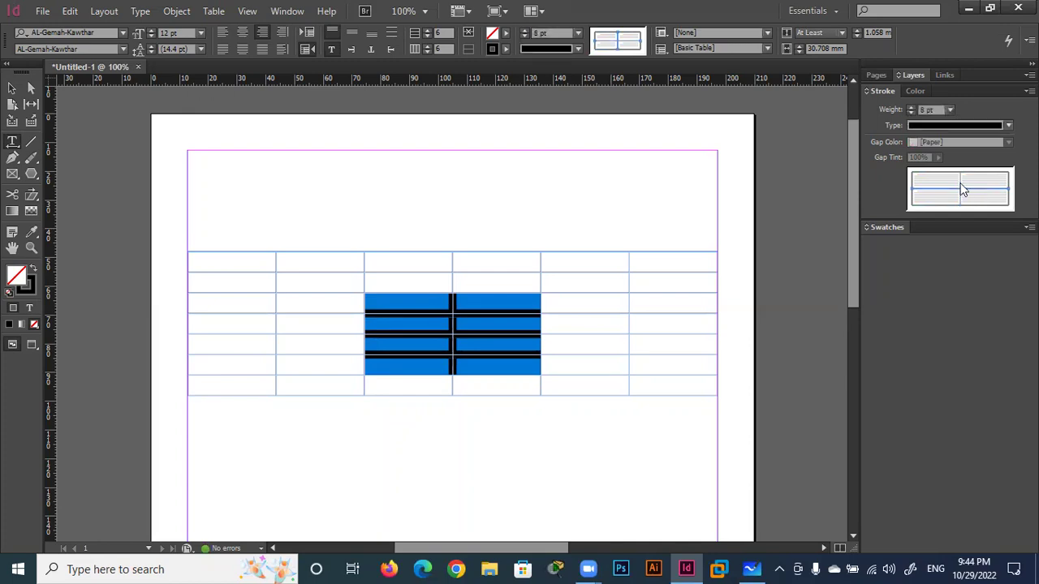
{"action": "left_click", "coordinate": [956, 189]}
{"action": "left_click", "coordinate": [956, 189]}
{"action": "left_click", "coordinate": [946, 109]}
{"action": "left_click", "coordinate": [936, 231]}
{"action": "left_click", "coordinate": [950, 113]}
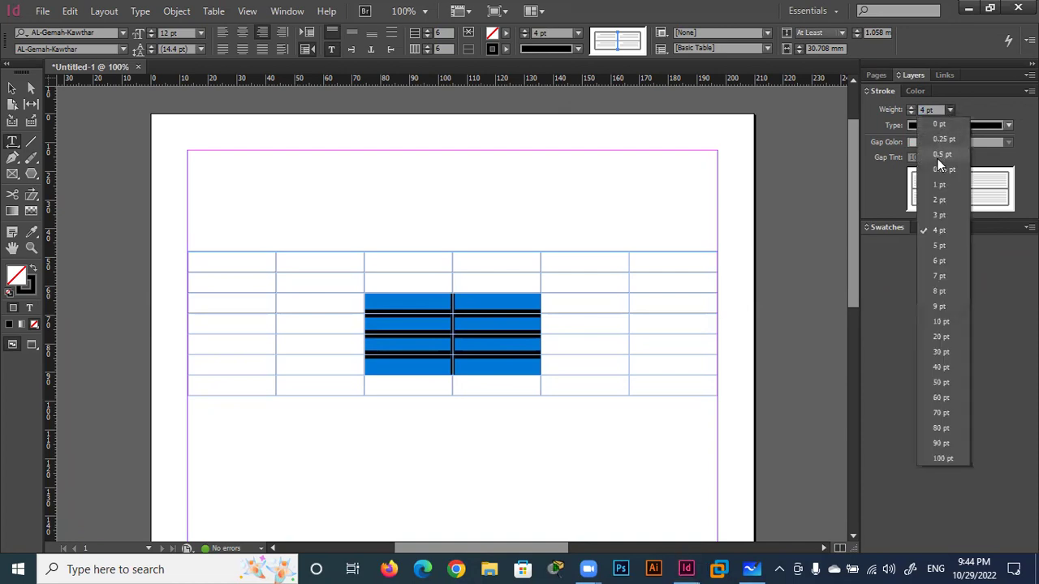
{"action": "left_click", "coordinate": [942, 152]}
{"action": "left_click", "coordinate": [911, 107]}
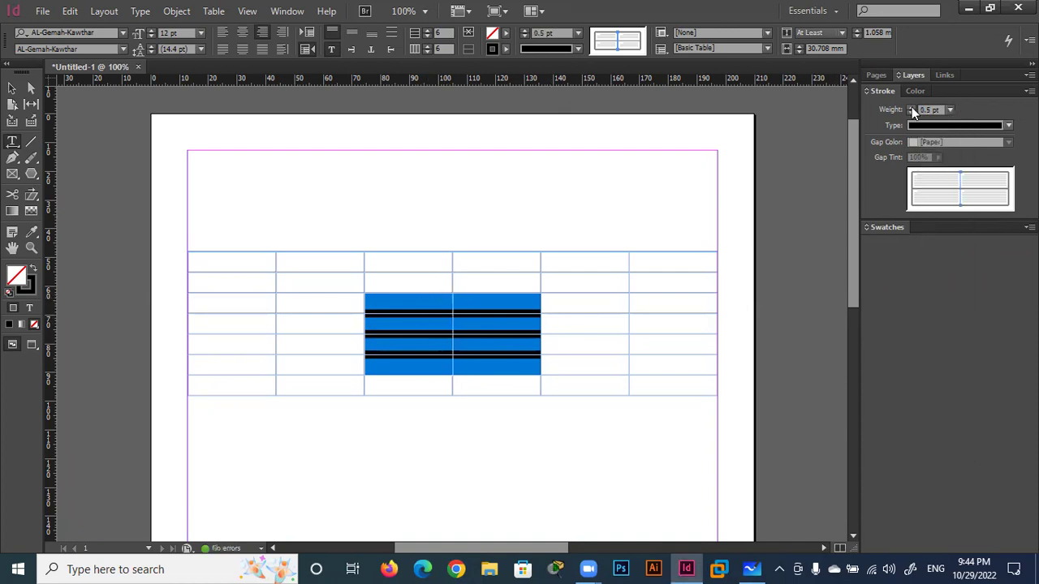
Set the block's inner horizontal dividers to 5 pt
{"action": "left_click", "coordinate": [960, 180]}
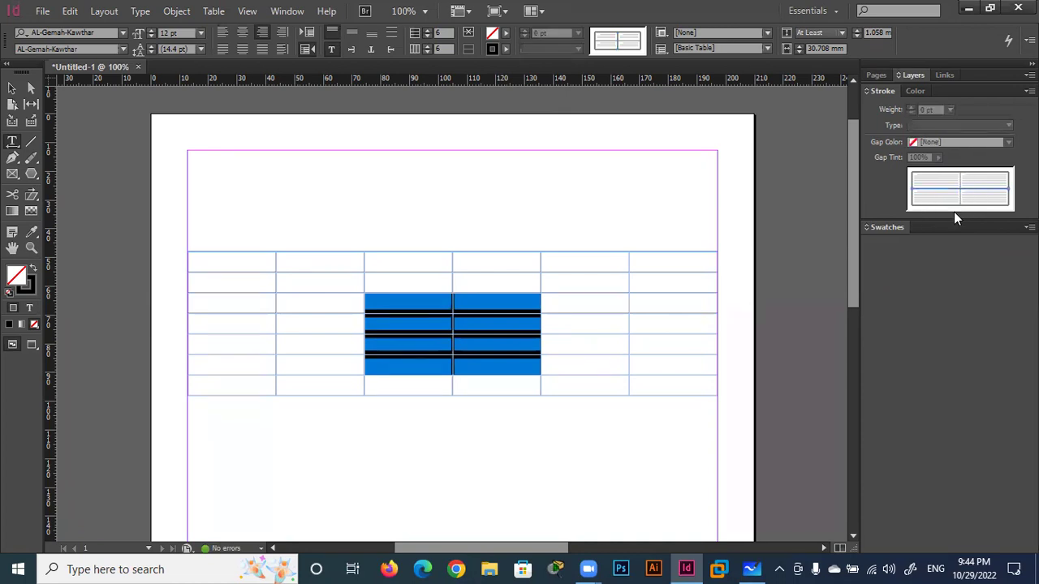
{"action": "left_click", "coordinate": [911, 109]}
{"action": "left_click", "coordinate": [911, 109]}
{"action": "left_click", "coordinate": [912, 109]}
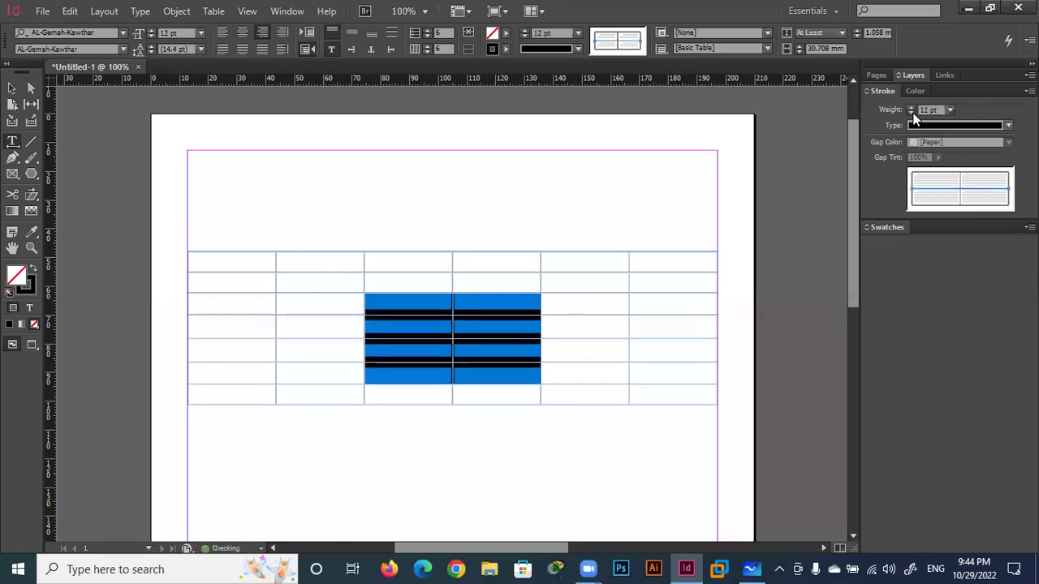
{"action": "left_click", "coordinate": [912, 113]}
{"action": "left_click", "coordinate": [912, 113]}
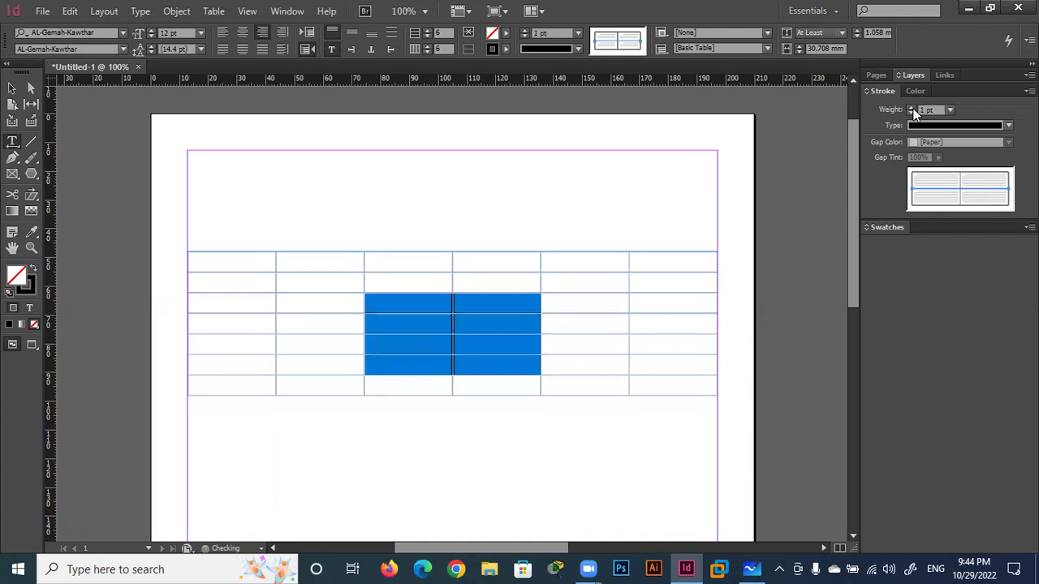
{"action": "left_click", "coordinate": [912, 107]}
{"action": "left_click", "coordinate": [912, 107]}
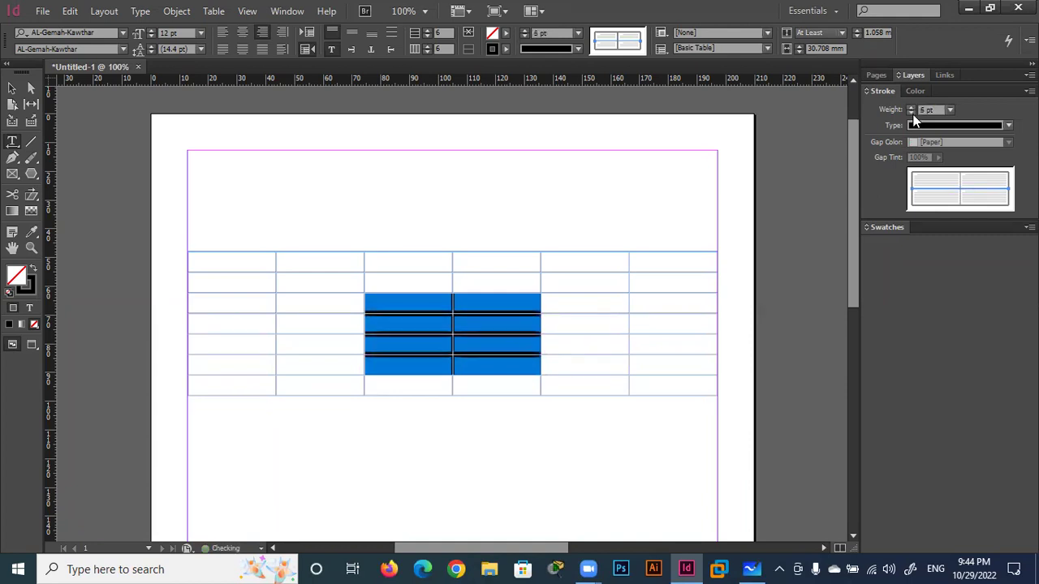
{"action": "left_click", "coordinate": [912, 113]}
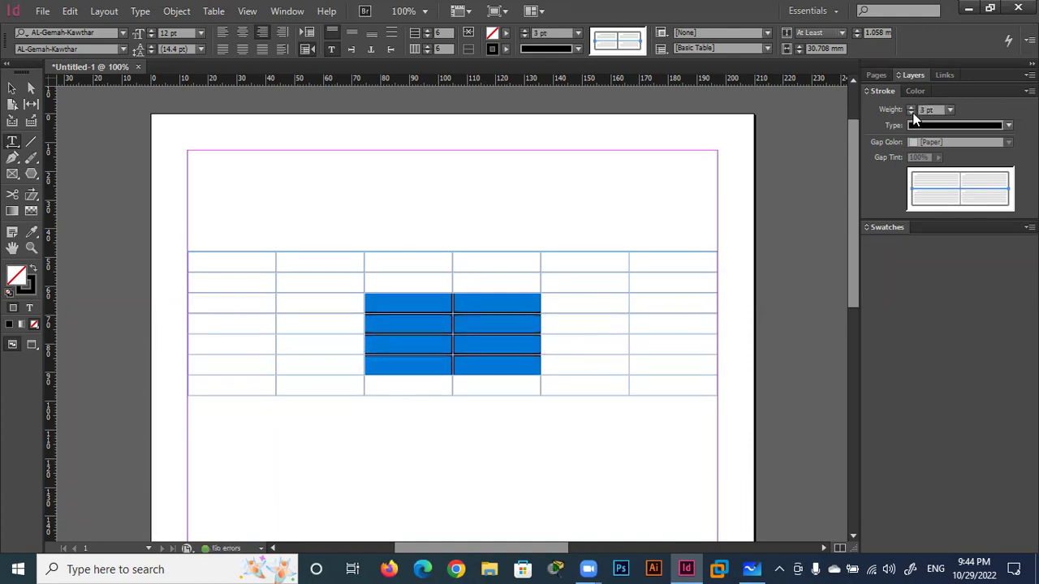
{"action": "left_click", "coordinate": [912, 108]}
{"action": "left_click", "coordinate": [912, 108]}
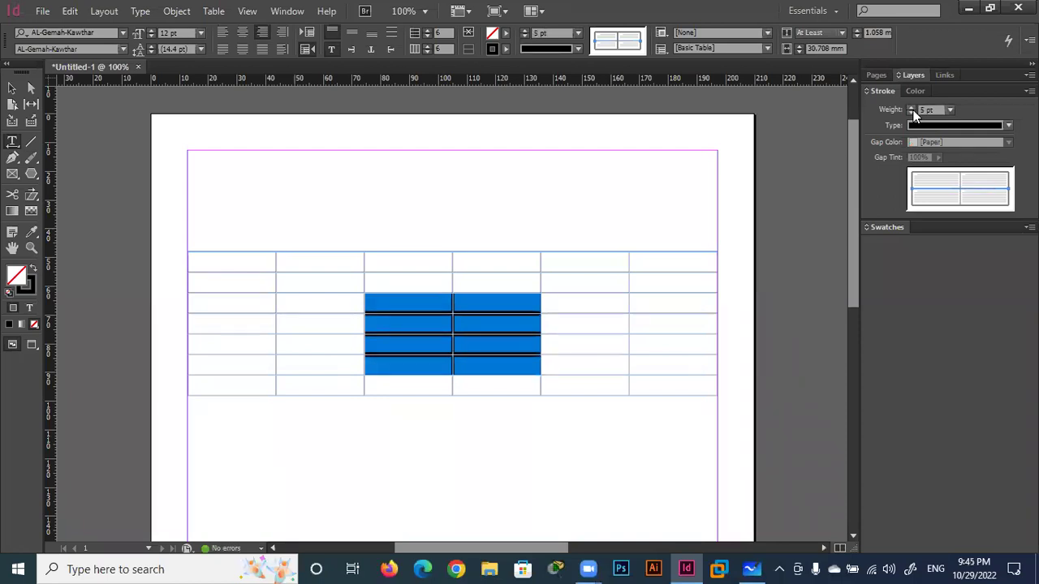
{"action": "left_click", "coordinate": [948, 187]}
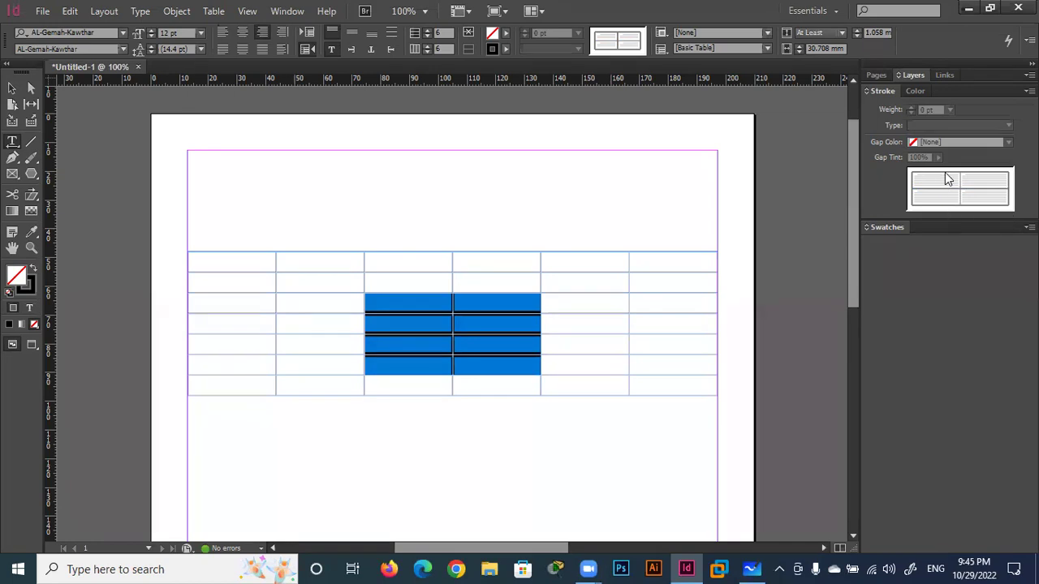
{"action": "left_click", "coordinate": [945, 173]}
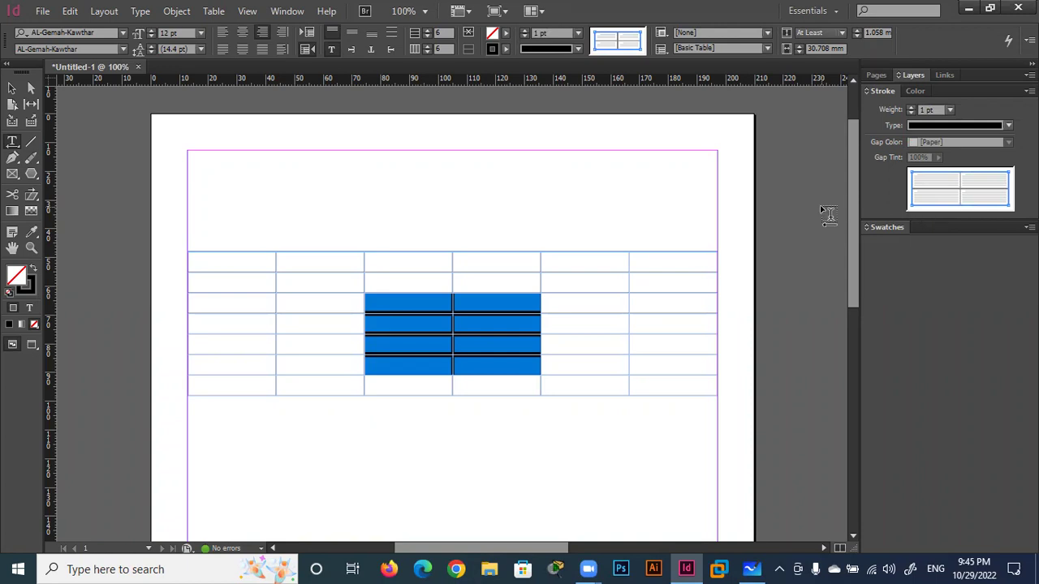
Thicken the block's outer border to 3 pt
{"action": "left_click", "coordinate": [911, 108]}
{"action": "left_click", "coordinate": [911, 108]}
{"action": "left_click", "coordinate": [911, 113]}
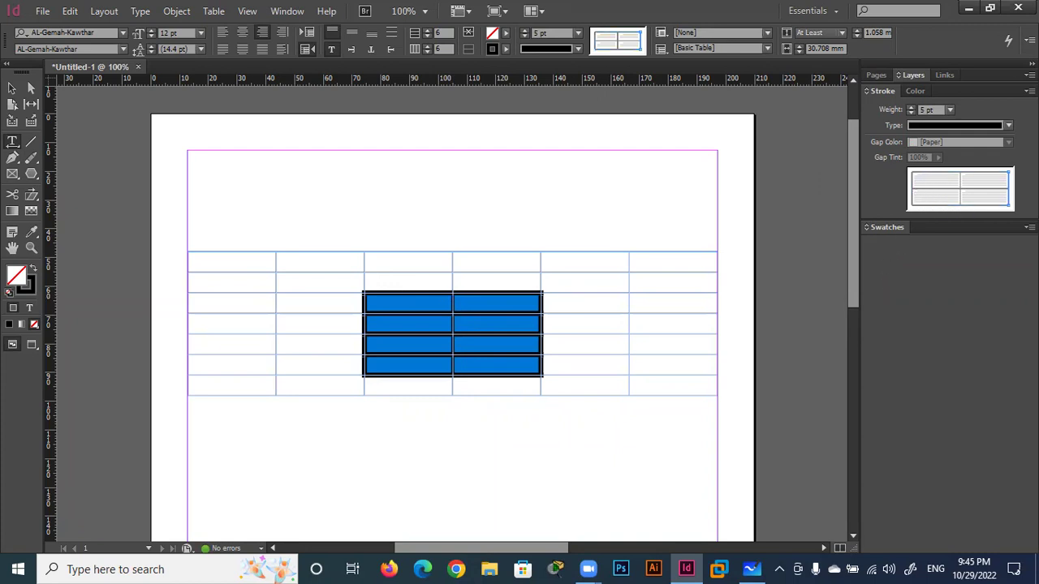
Raise the block's top border line to 17 pt
{"action": "left_click", "coordinate": [1002, 186]}
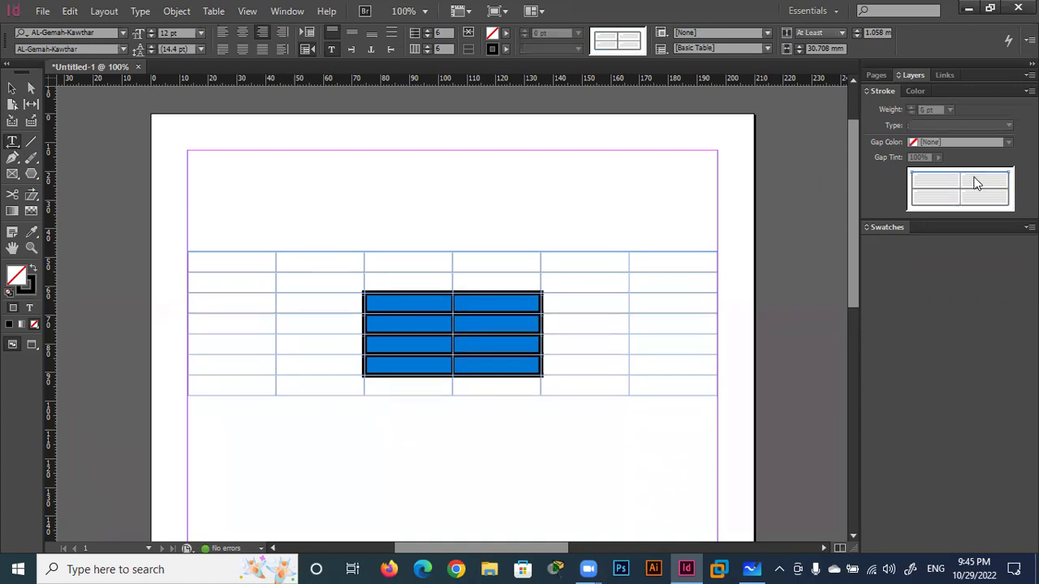
{"action": "left_click", "coordinate": [975, 180]}
{"action": "left_click", "coordinate": [911, 109]}
{"action": "left_click", "coordinate": [911, 109]}
{"action": "left_click", "coordinate": [910, 108]}
{"action": "left_click", "coordinate": [911, 109]}
{"action": "left_click", "coordinate": [911, 108]}
{"action": "left_click", "coordinate": [911, 109]}
{"action": "left_click", "coordinate": [911, 108]}
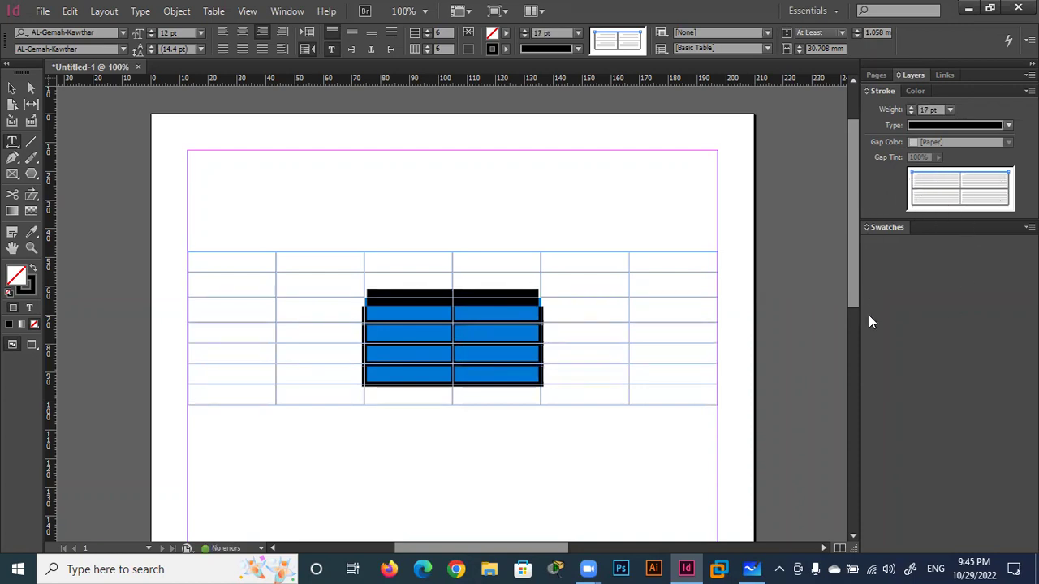
Make the block's top border dashed with yellow C=0 M=0 Y=100 K=0 gaps
{"action": "left_click", "coordinate": [1008, 125]}
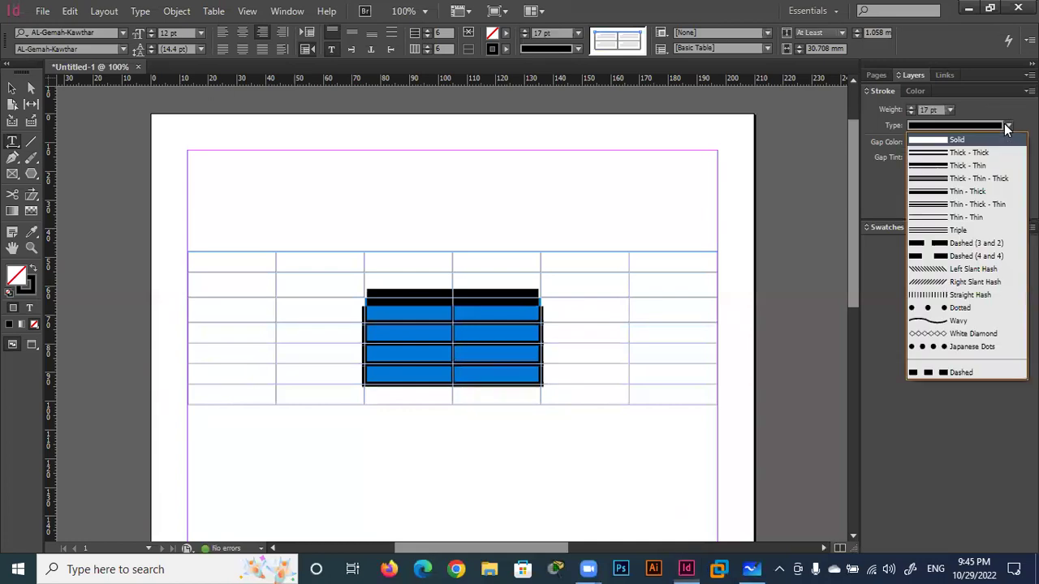
{"action": "left_click", "coordinate": [941, 167]}
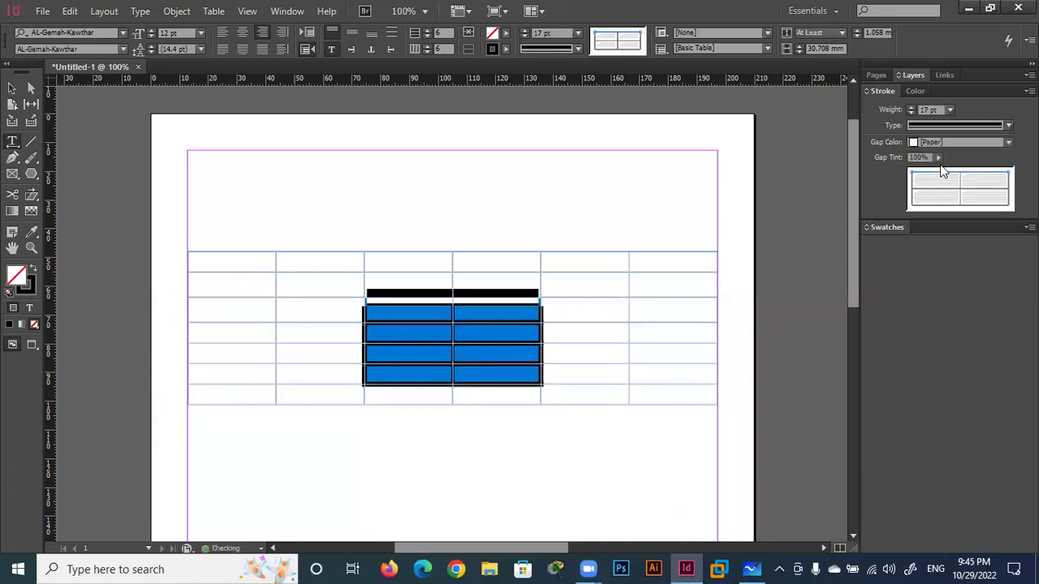
{"action": "left_click", "coordinate": [1006, 127]}
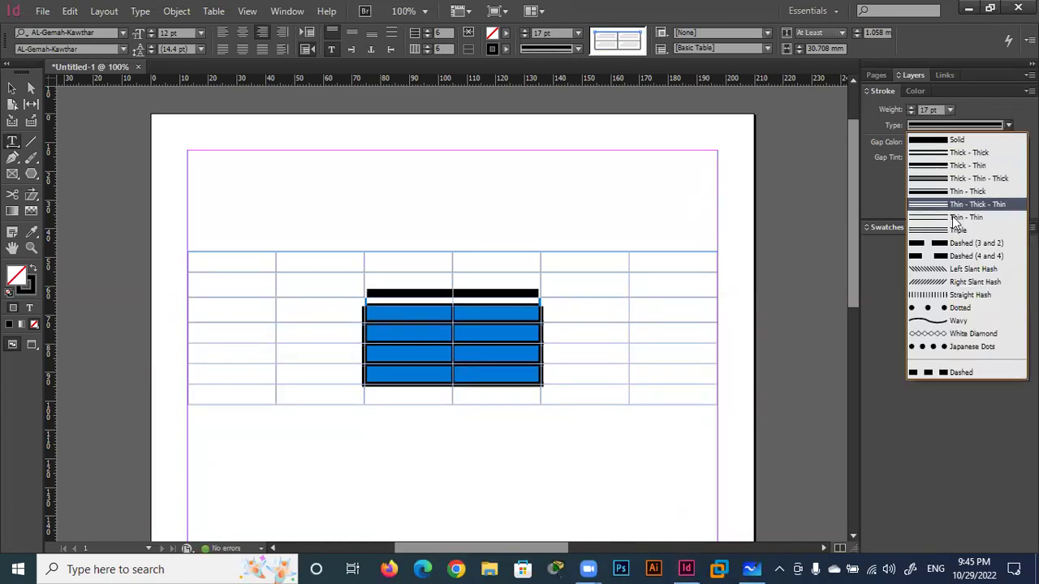
{"action": "left_click", "coordinate": [934, 257]}
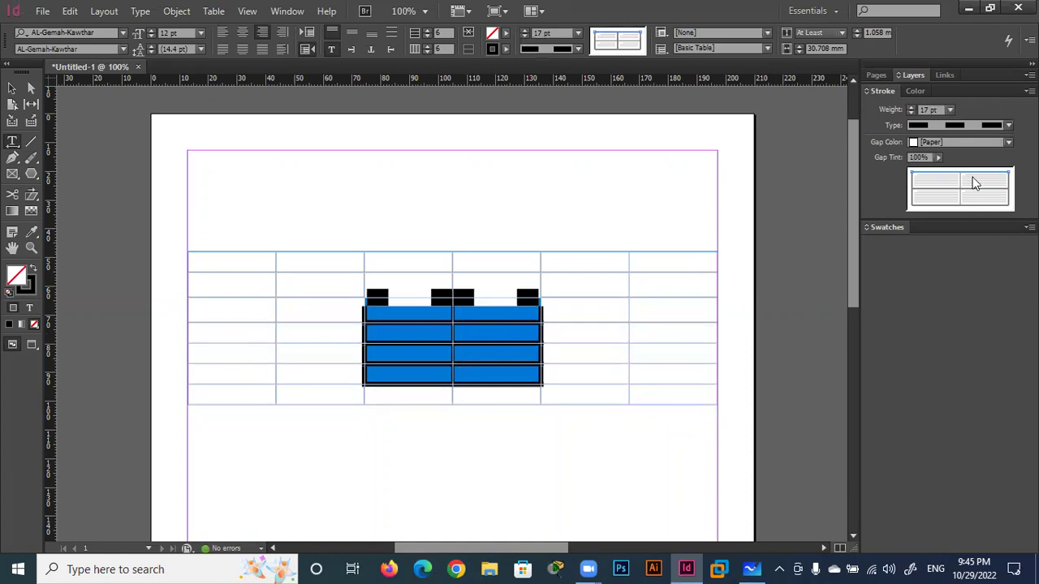
{"action": "left_click", "coordinate": [1009, 143]}
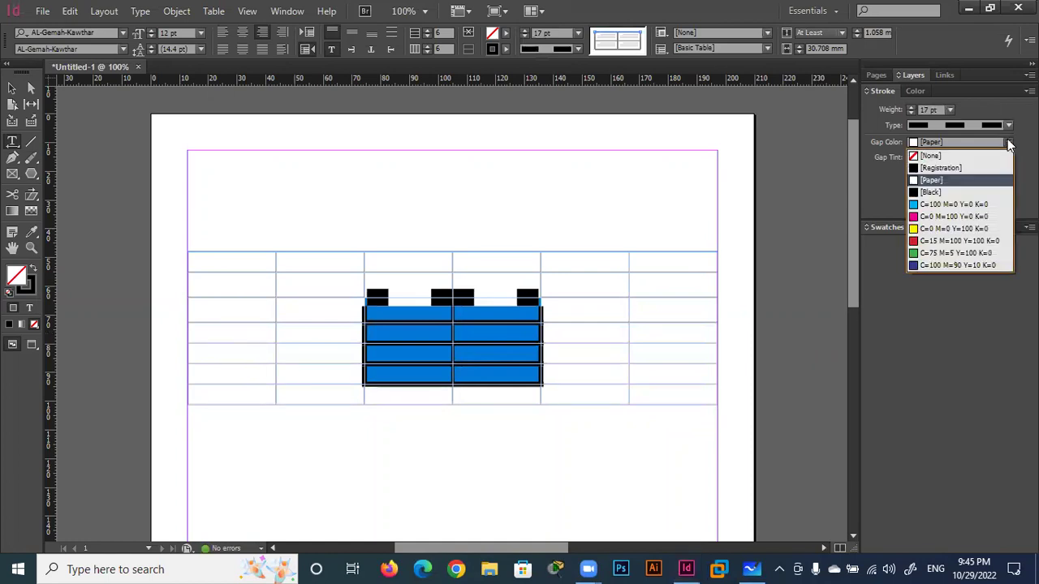
{"action": "left_click", "coordinate": [917, 229]}
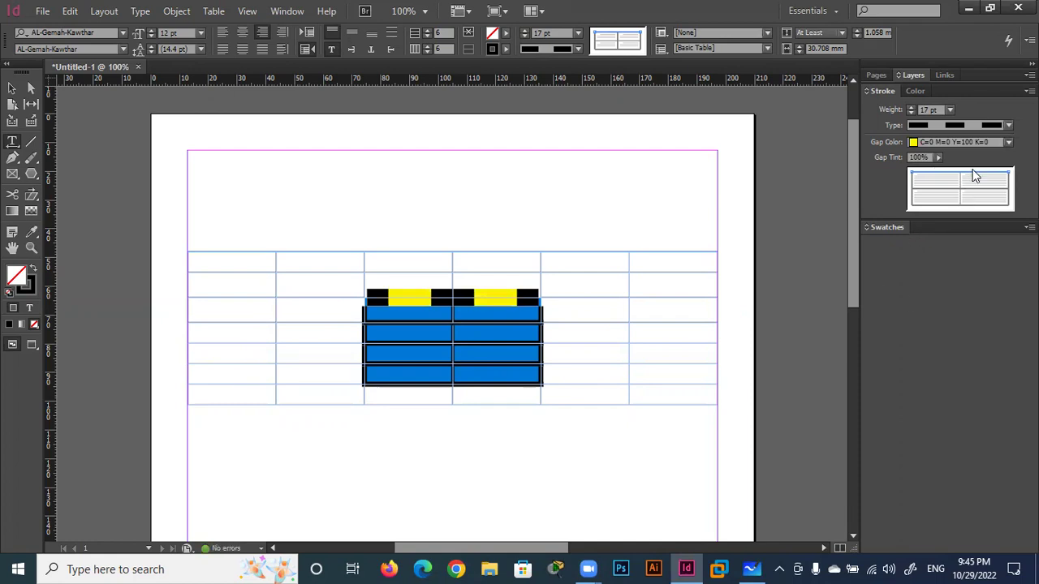